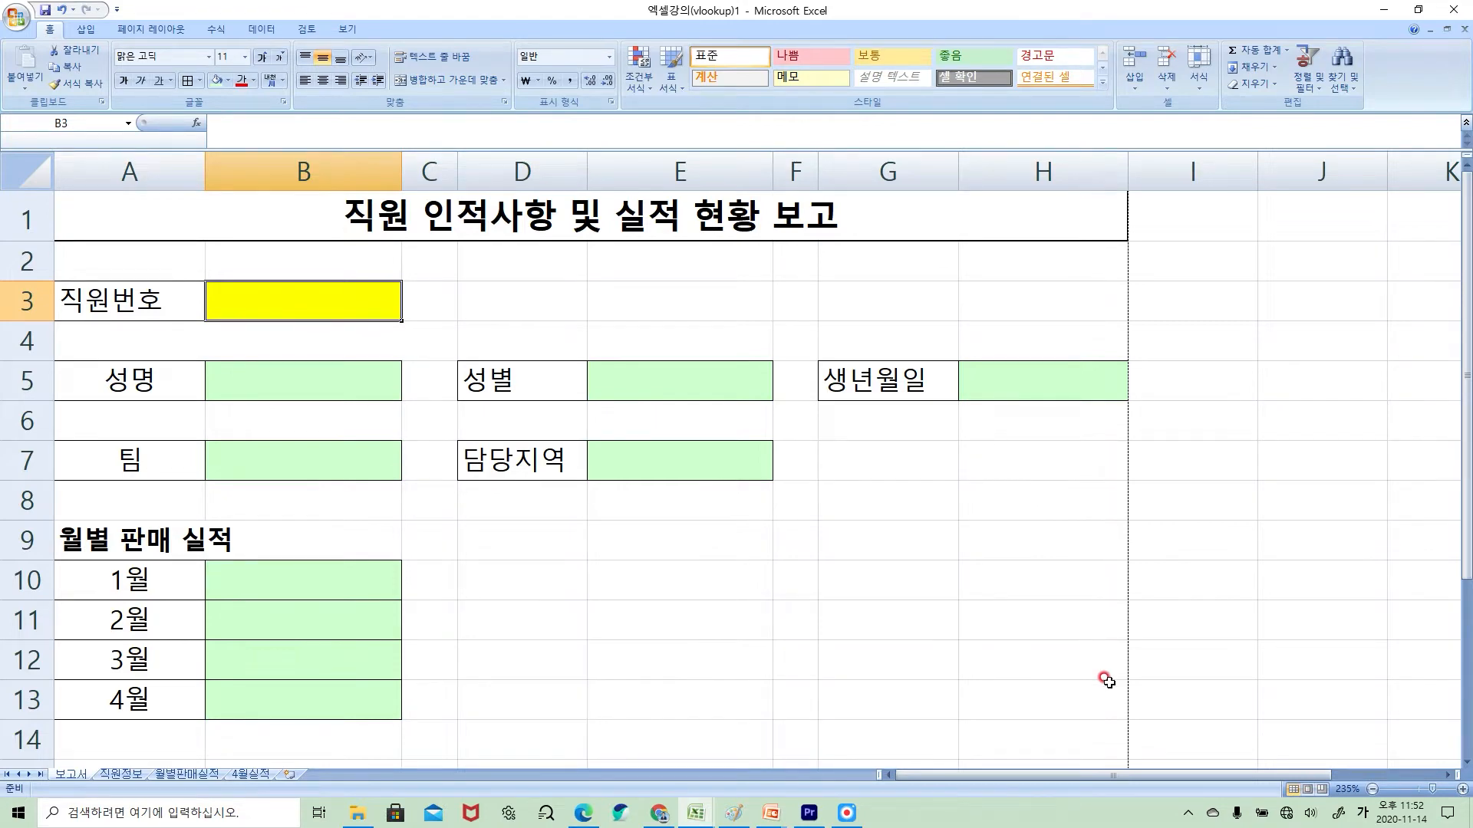
- Enter the number of the first employee on the 직원정보 sheet in the yellow 직원번호 cell B3
text(101)
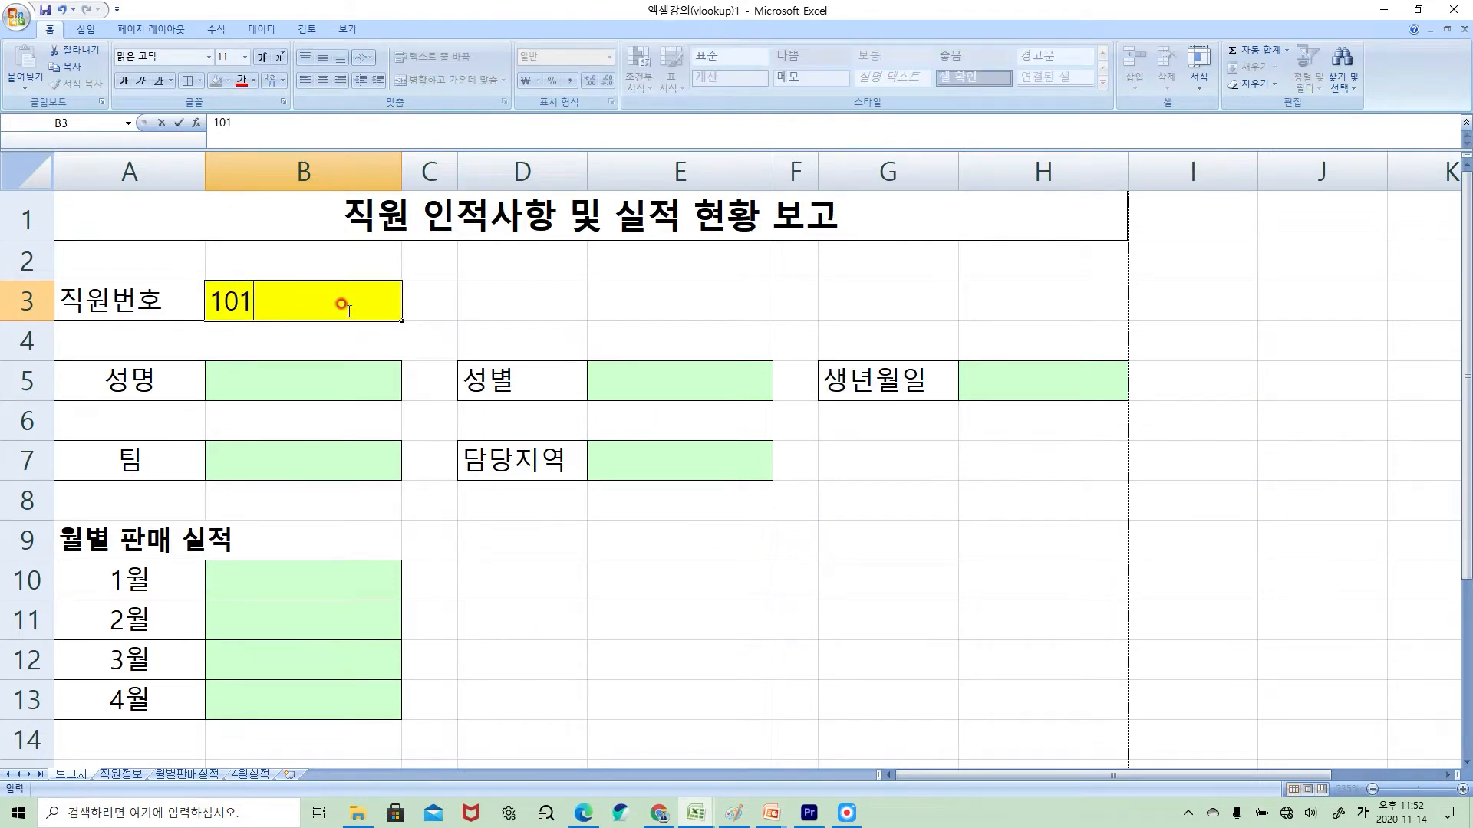
key(Return)
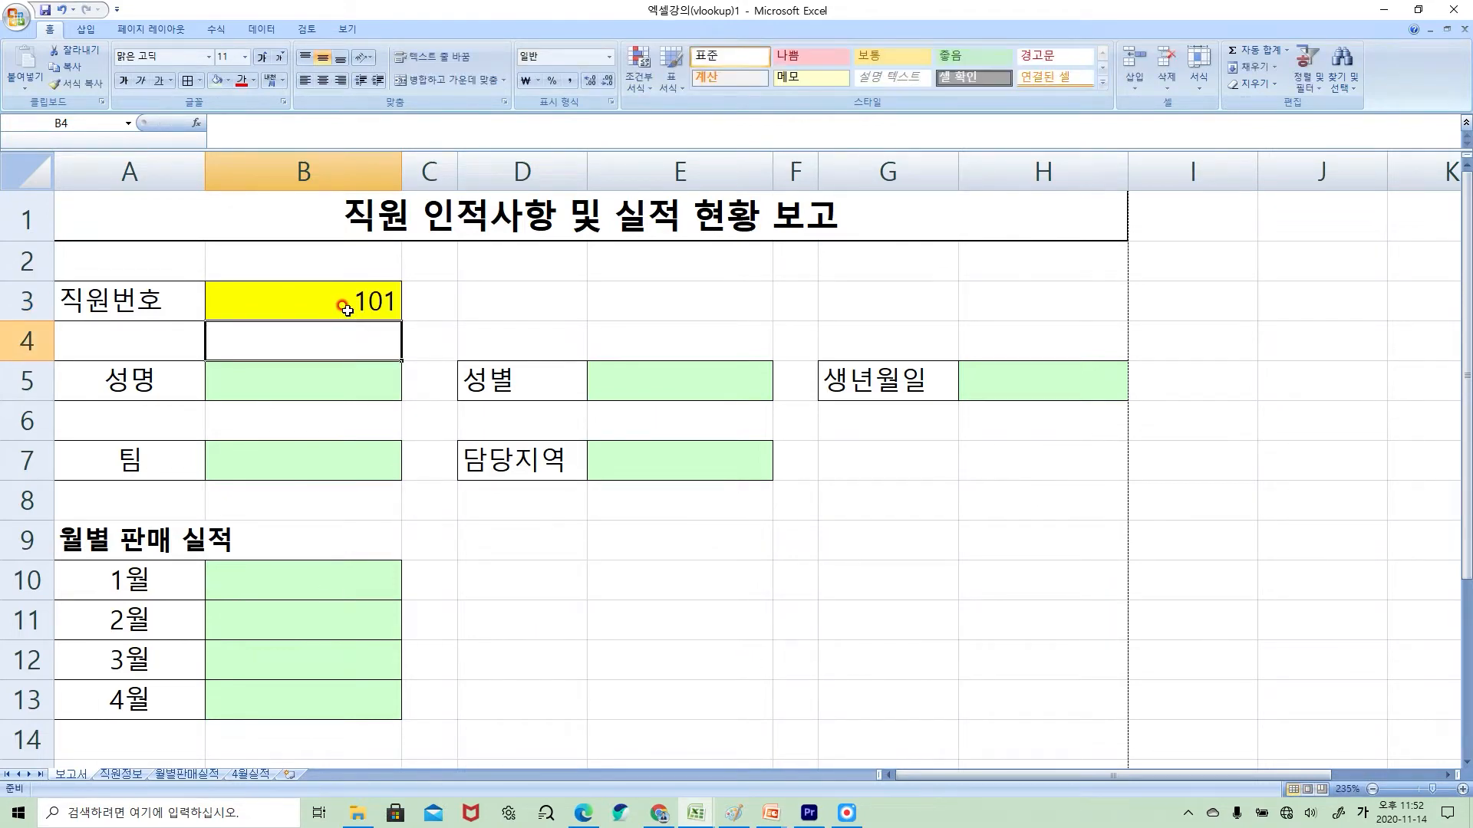
- Examine the employee numbers on the 직원정보 sheet and the empty personal-detail and monthly sales cells on the 보고서 sheet
click(135, 776)
click(133, 690)
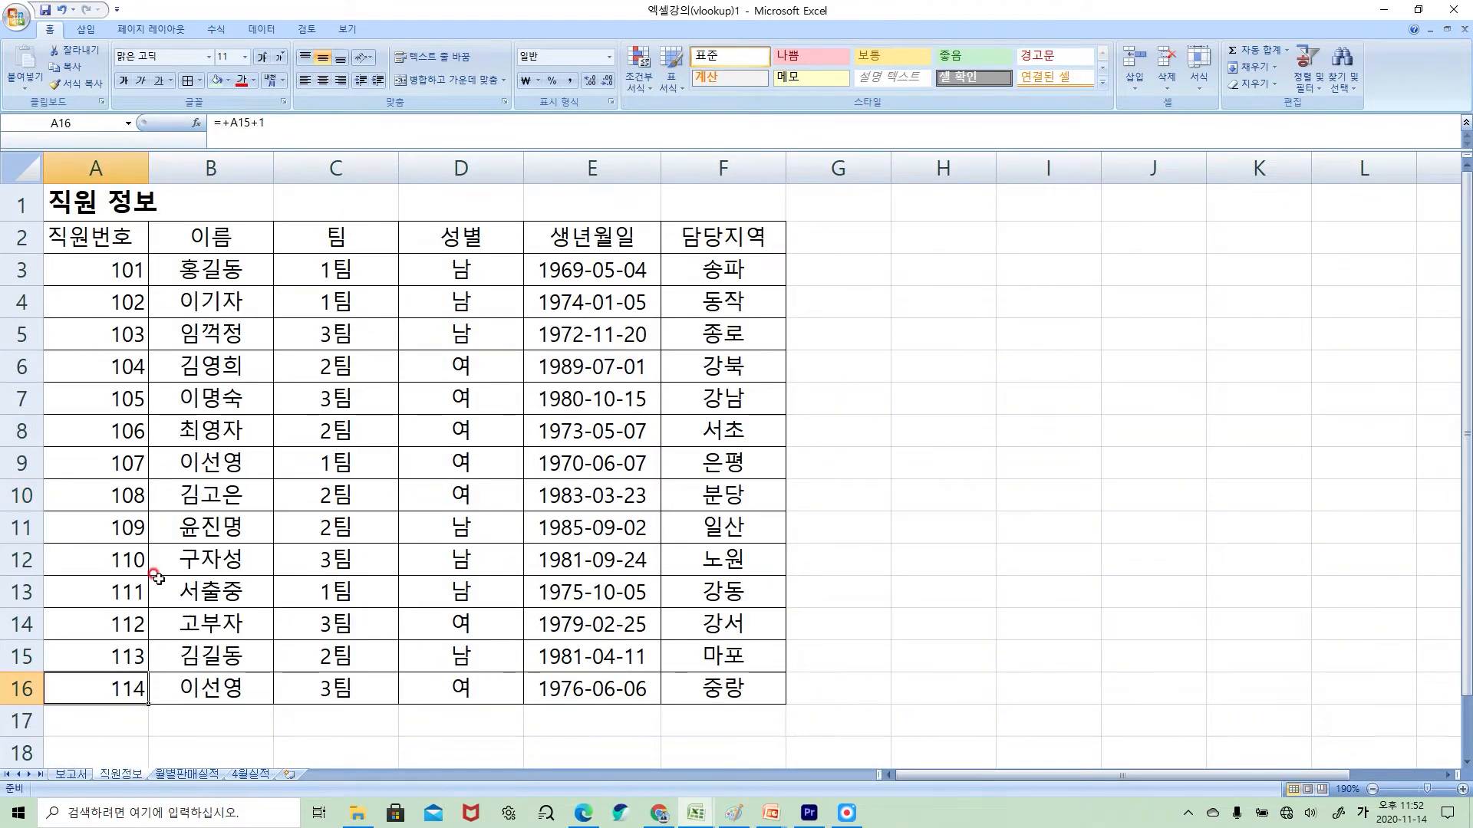
click(71, 775)
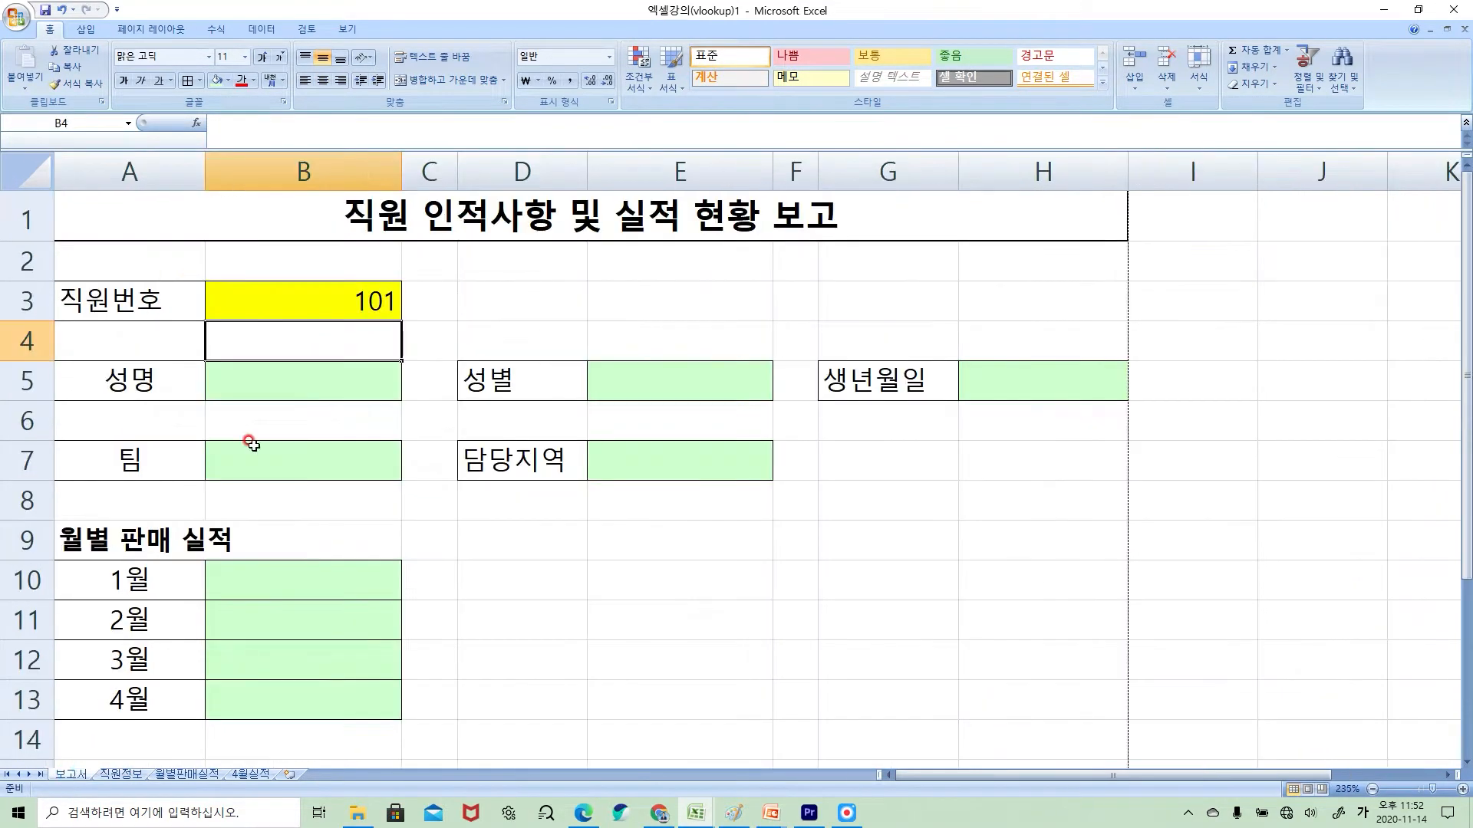
click(306, 295)
drag(306, 387, 282, 500)
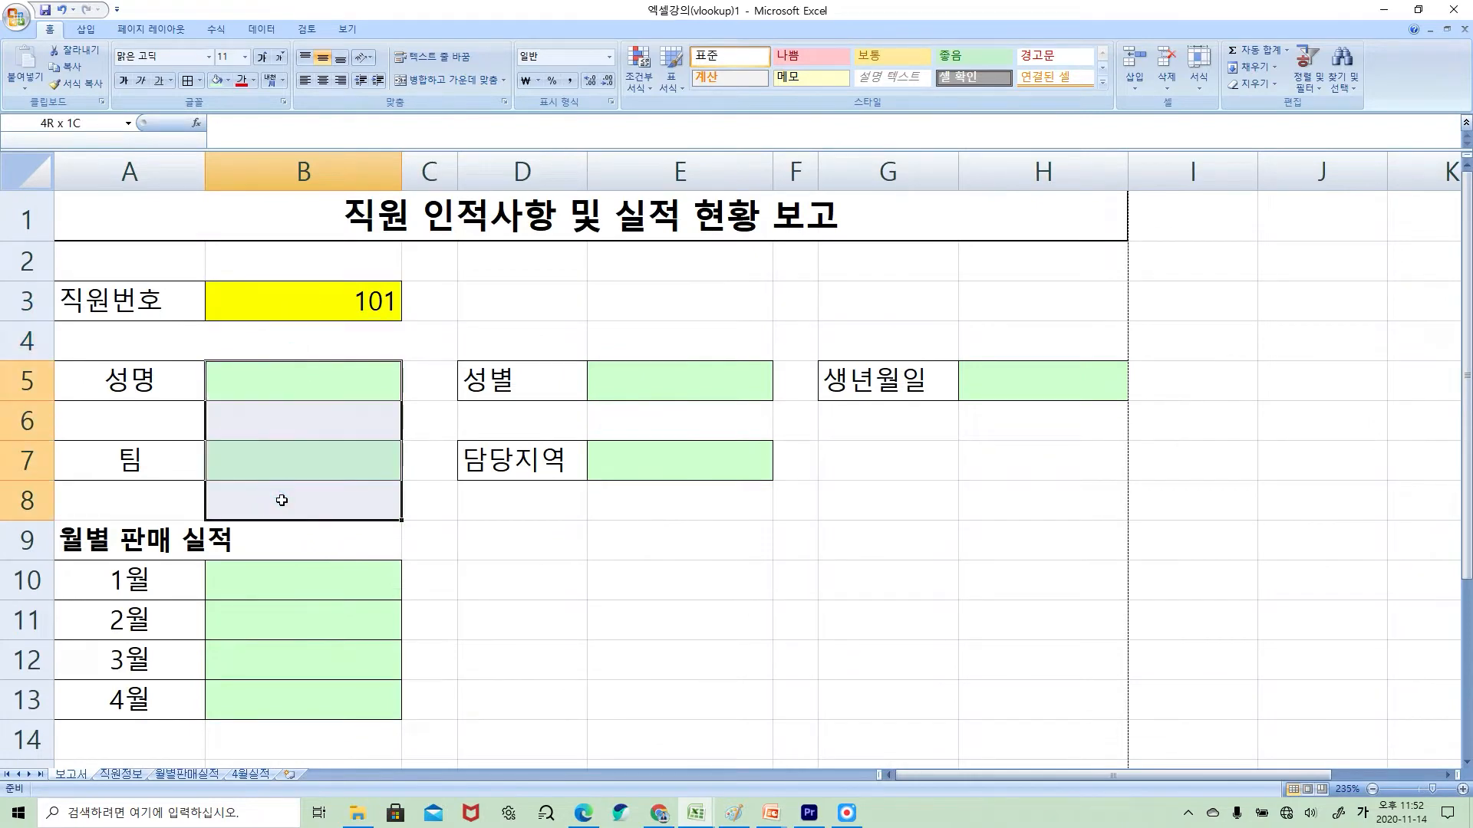
click(681, 384)
click(995, 386)
click(732, 452)
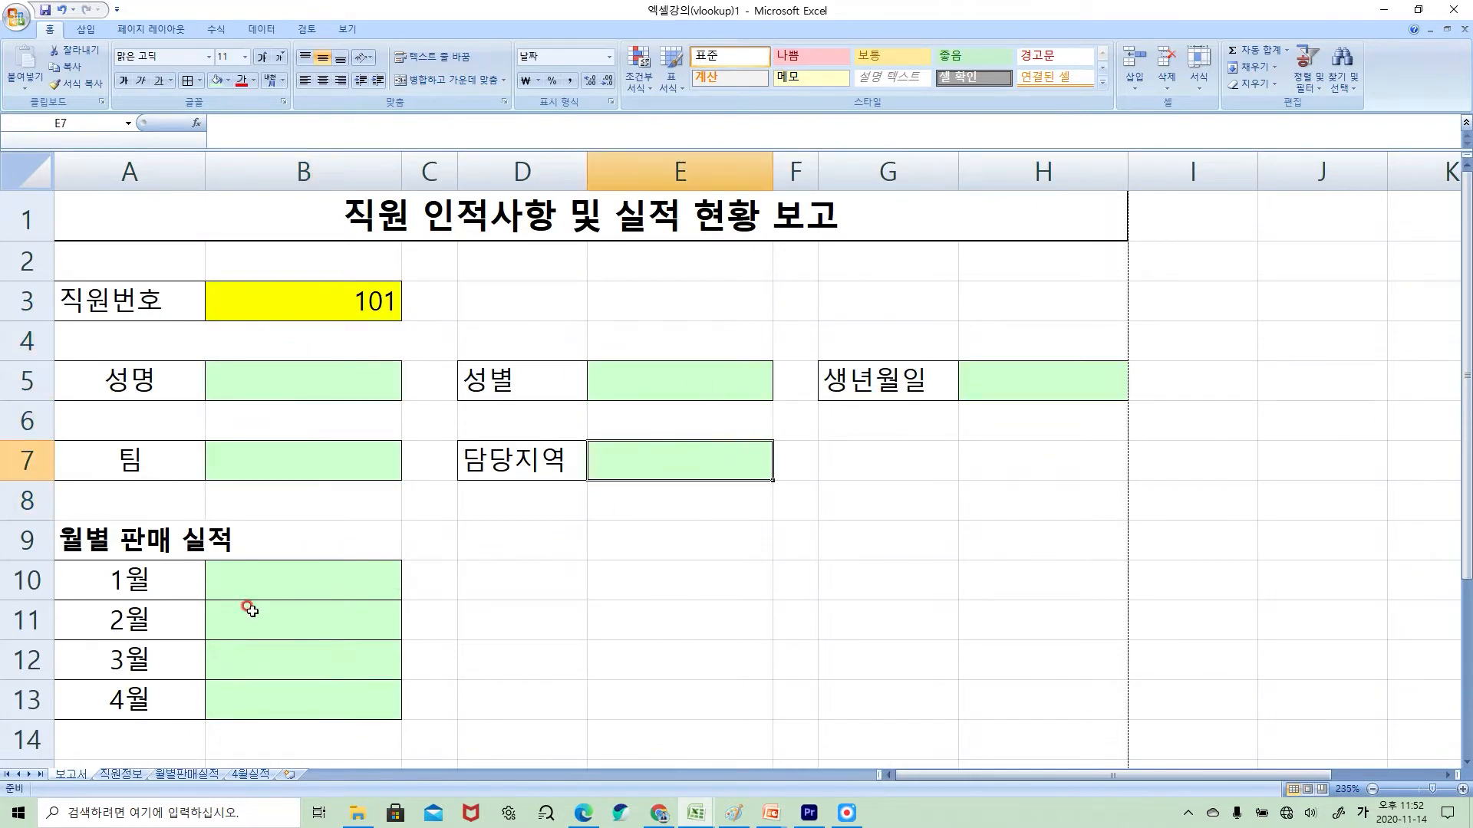
click(252, 610)
click(259, 704)
click(309, 384)
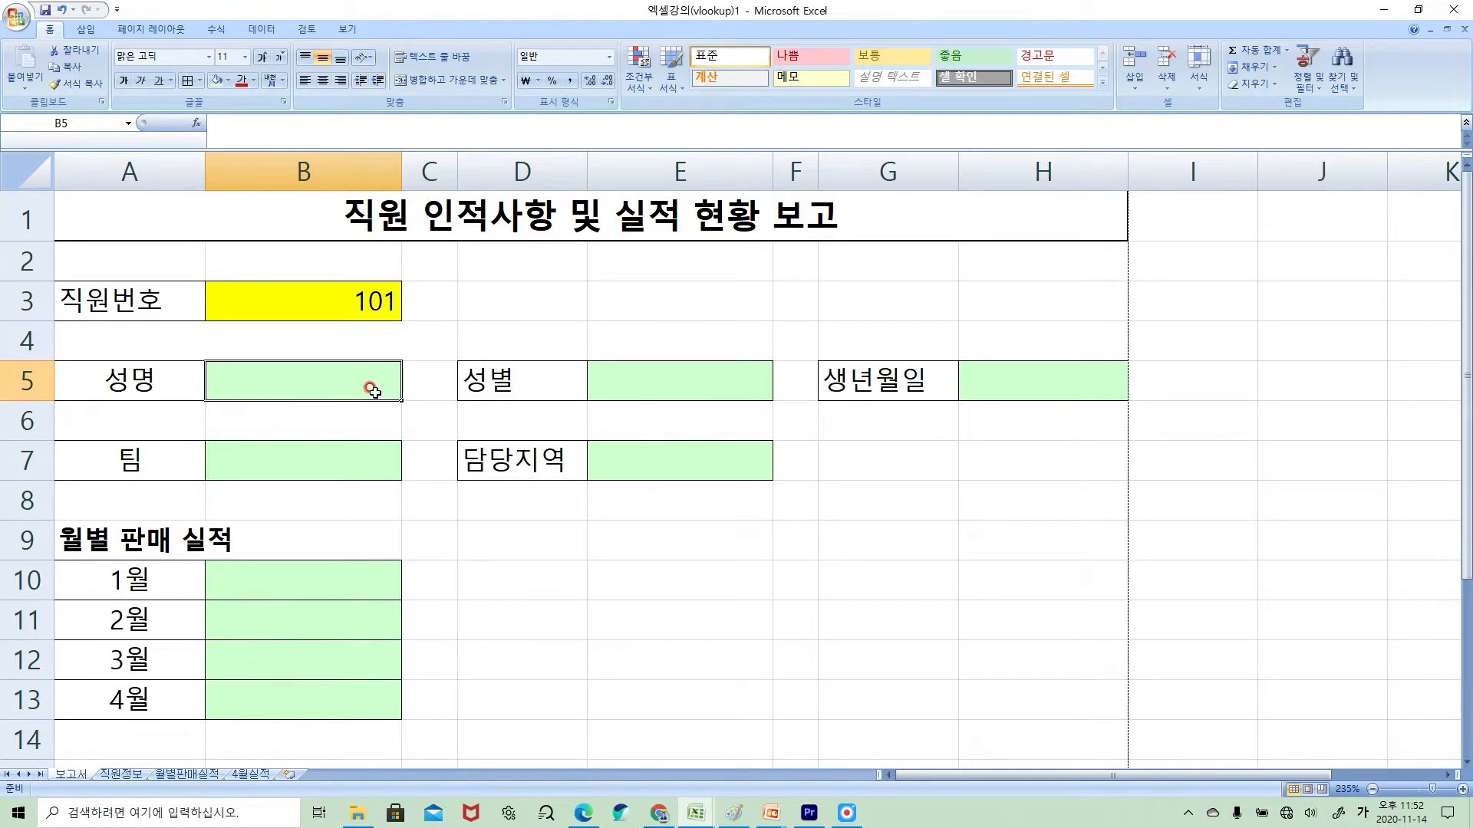
text(+VL)
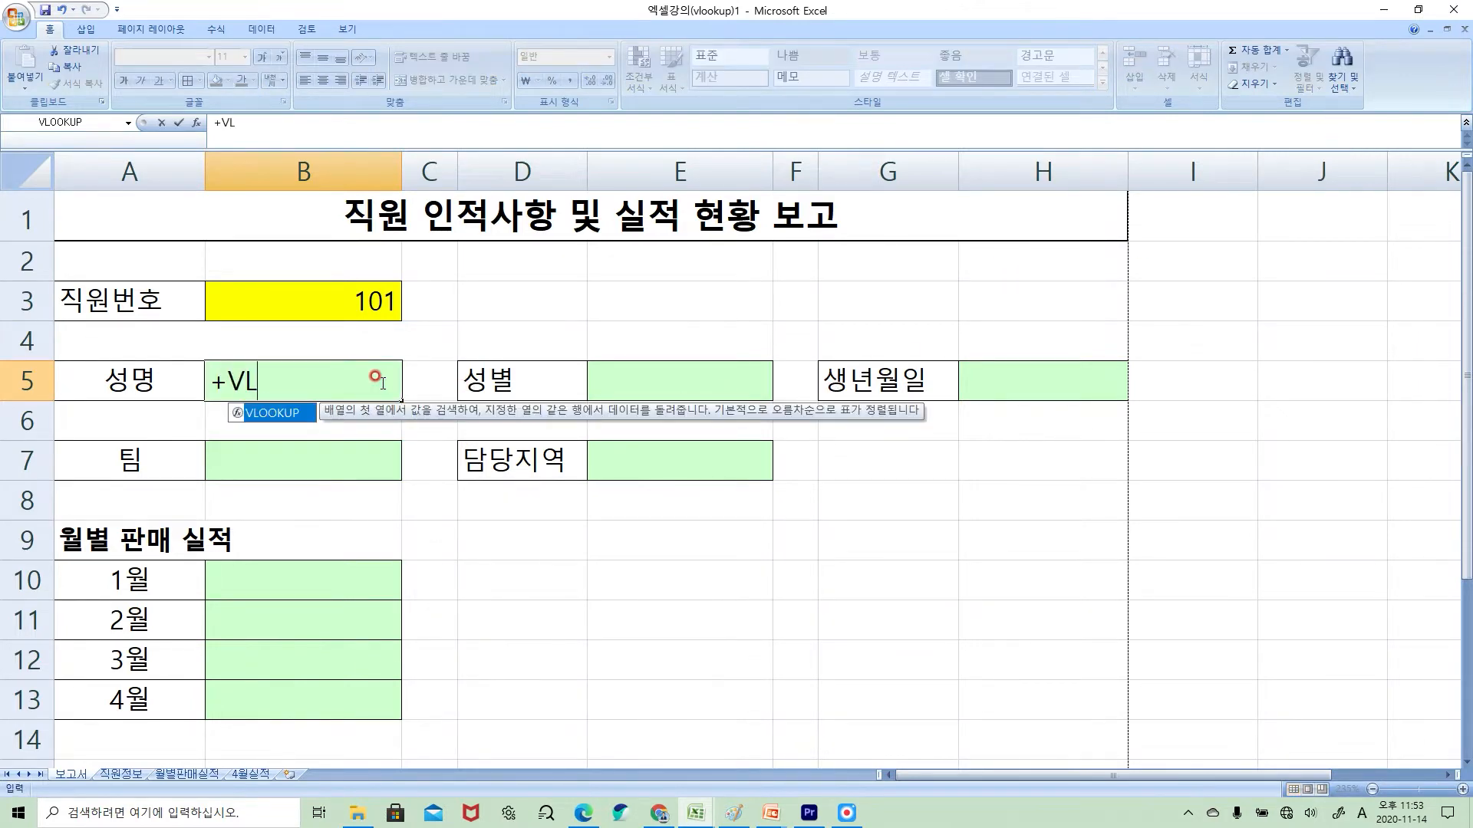
text(OOKUP)
key(Escape)
key(Escape)
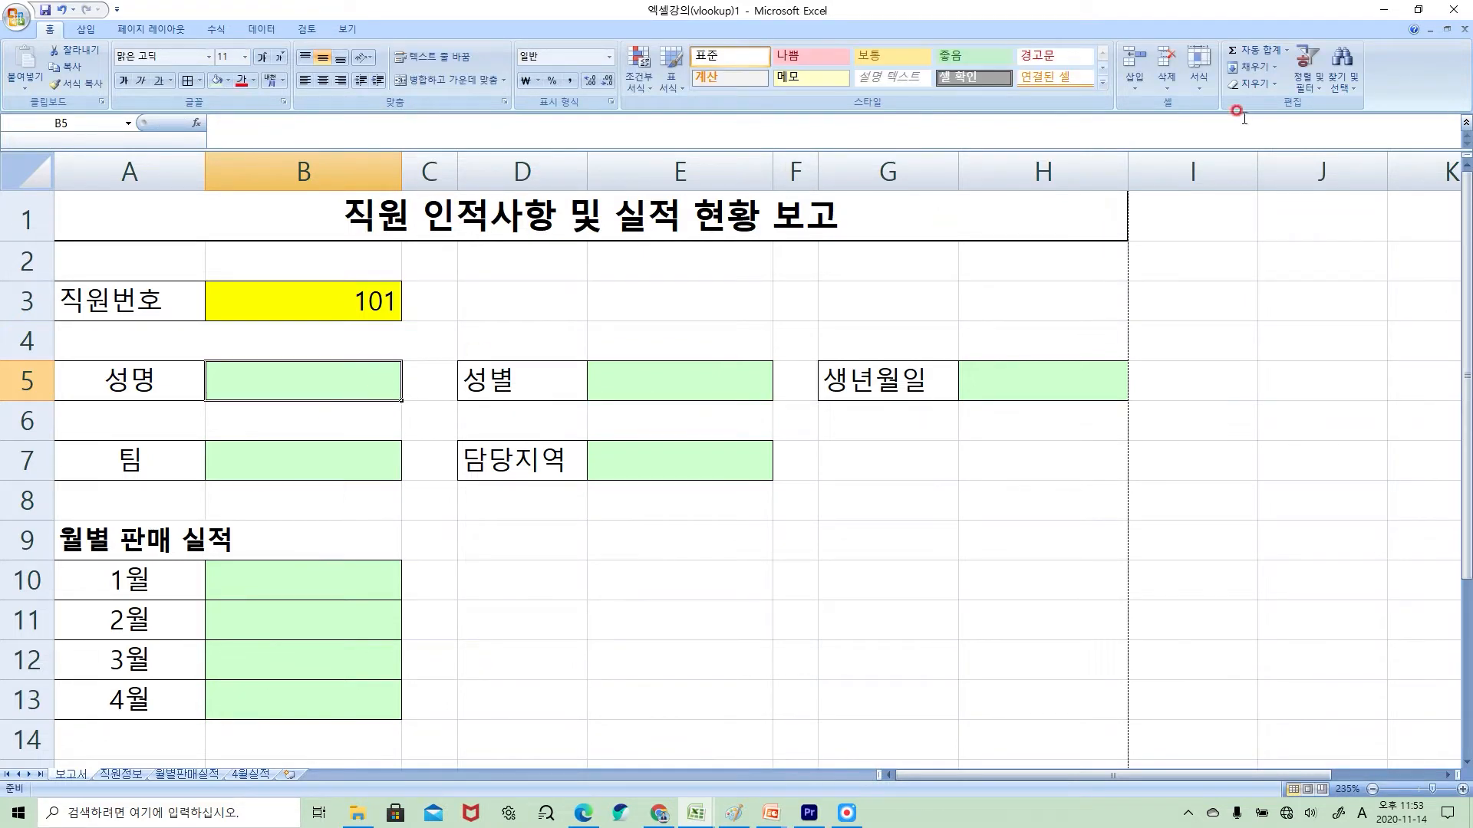
click(1286, 50)
click(1237, 158)
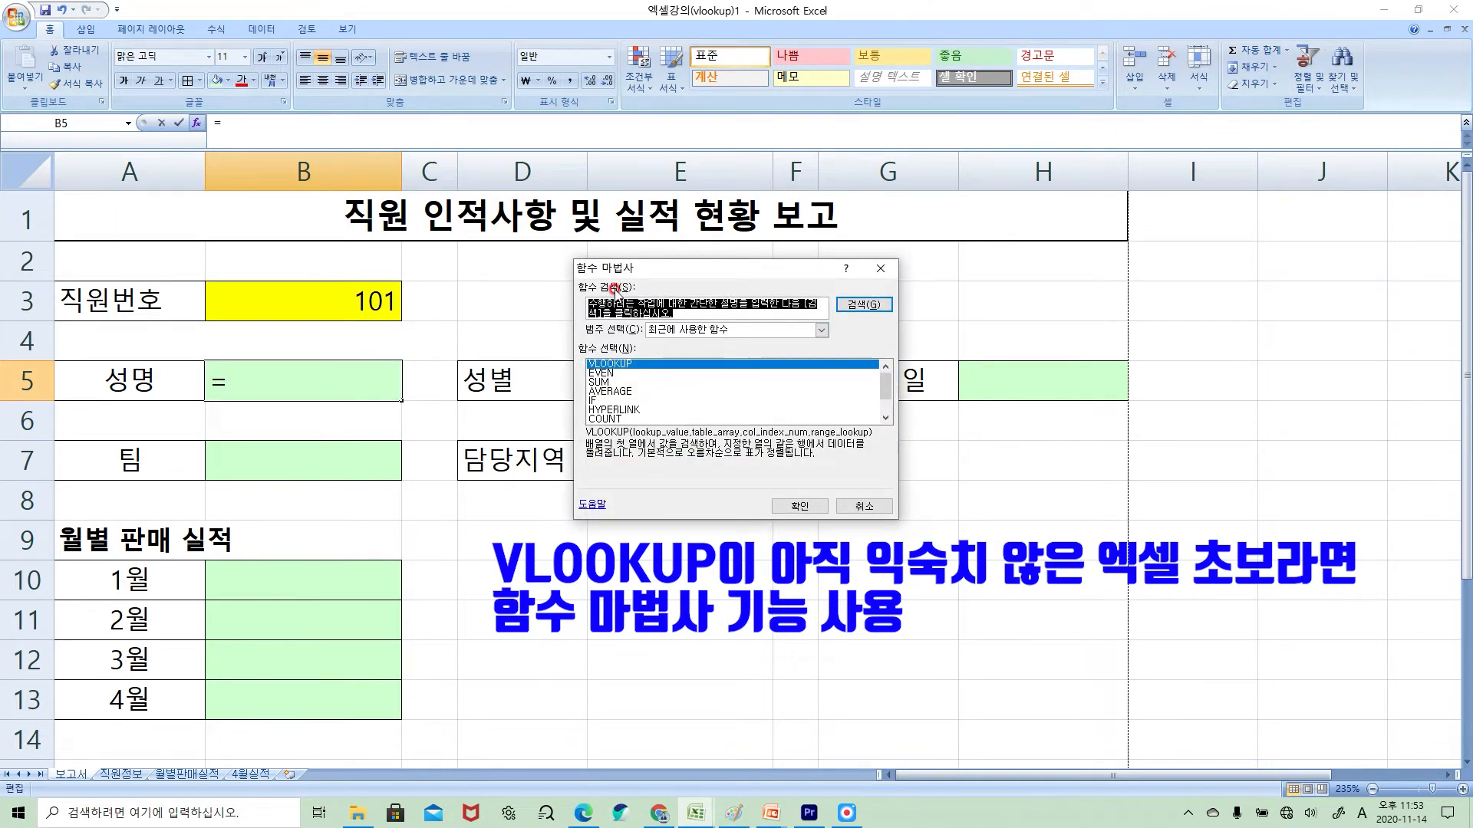
text(VLOOKUP)
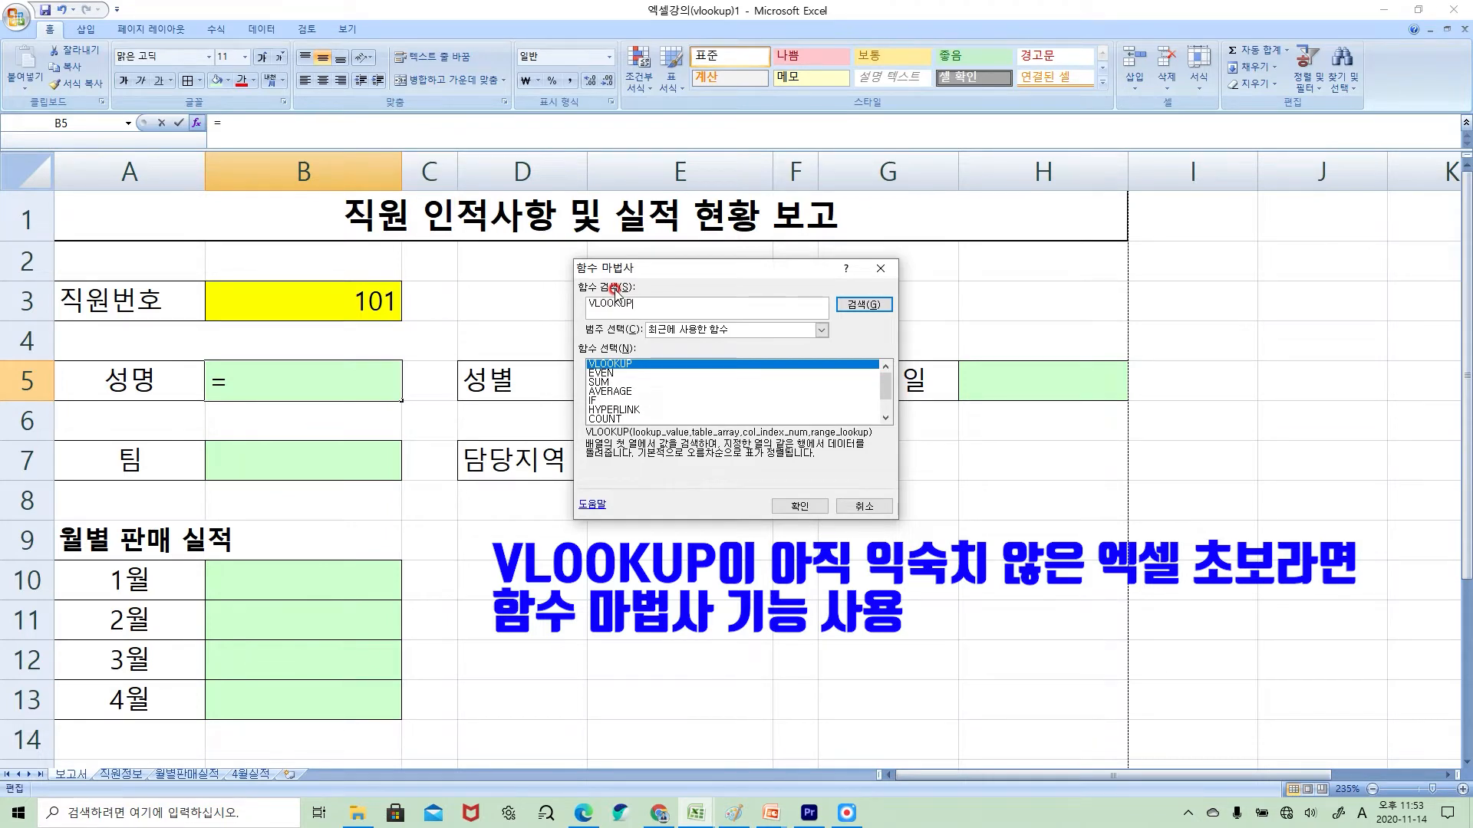
click(864, 306)
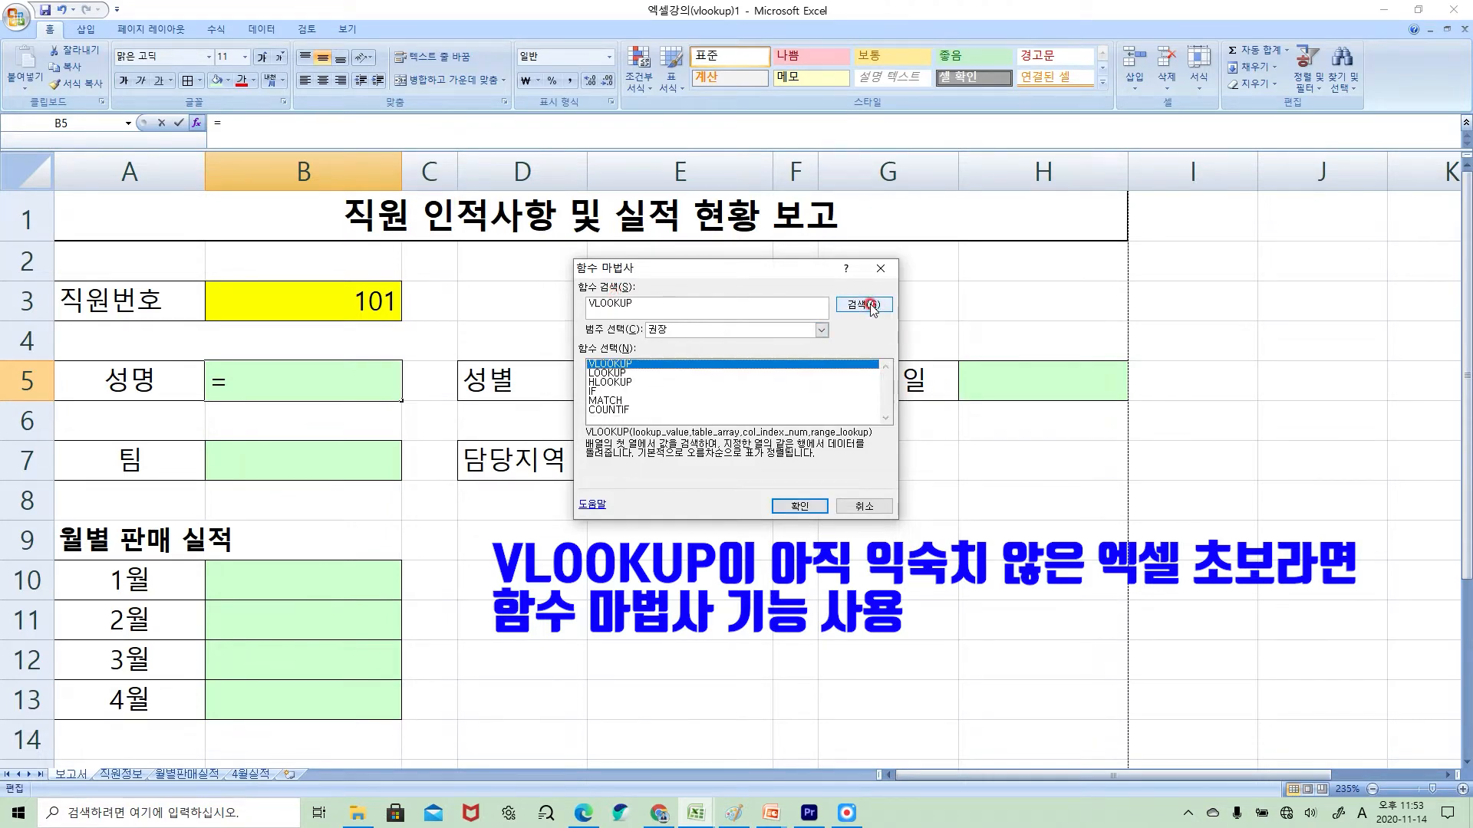
double_click(628, 365)
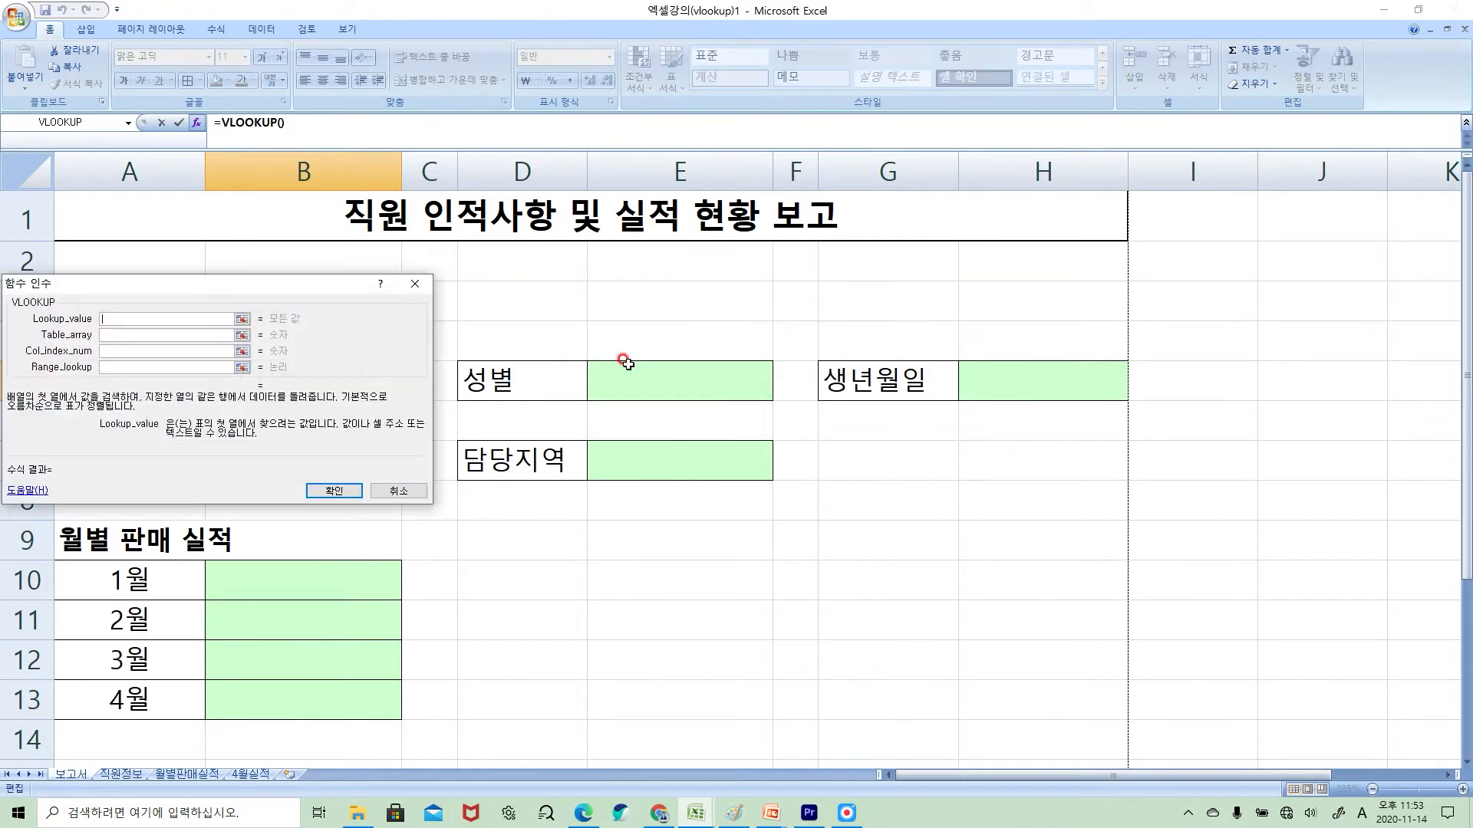
key(Escape)
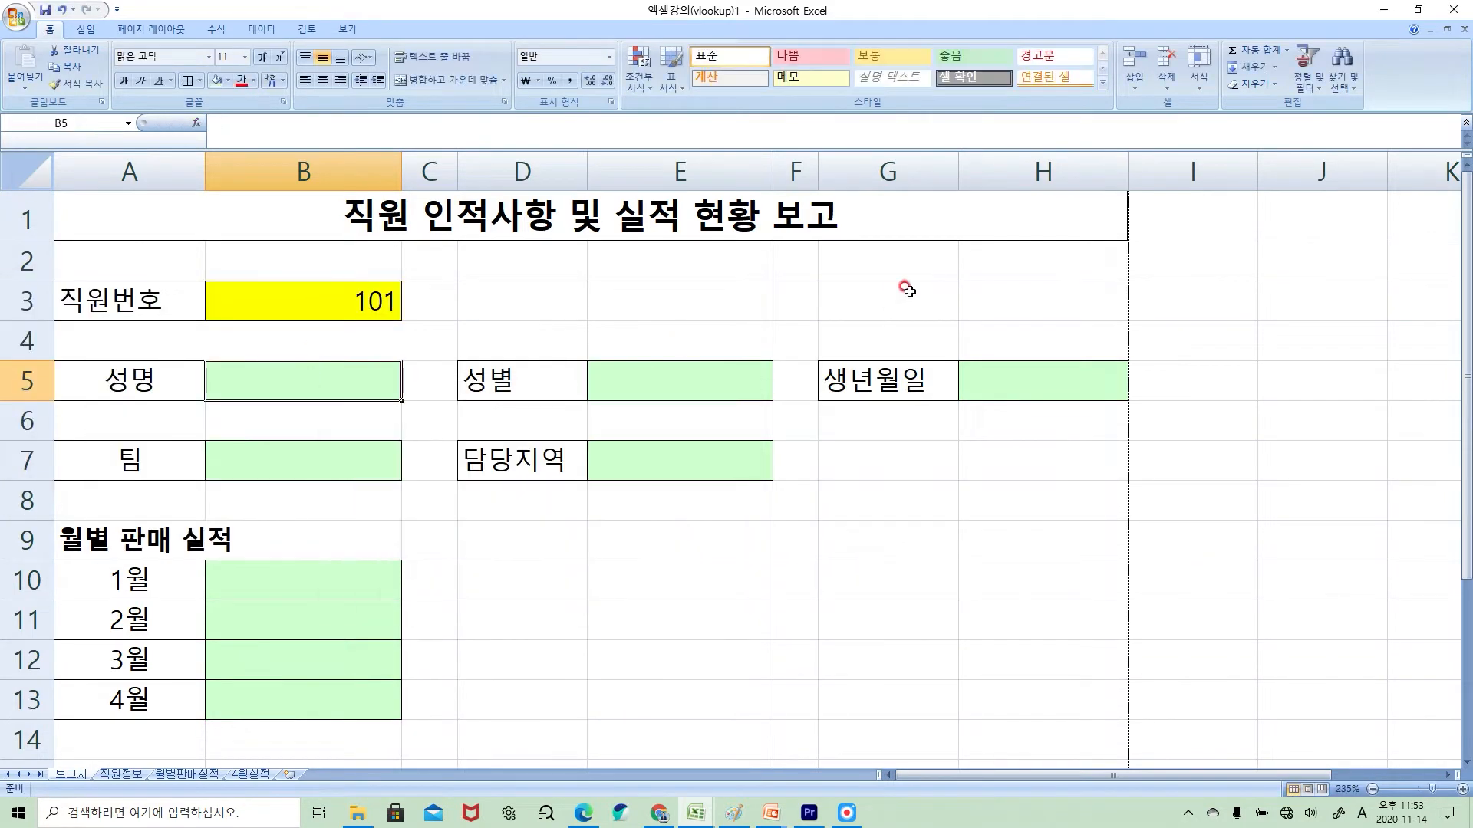
- Insert a VLOOKUP function into the 성명 cell B5 with the function wizard, using cell B3 as its Lookup_value
click(1286, 51)
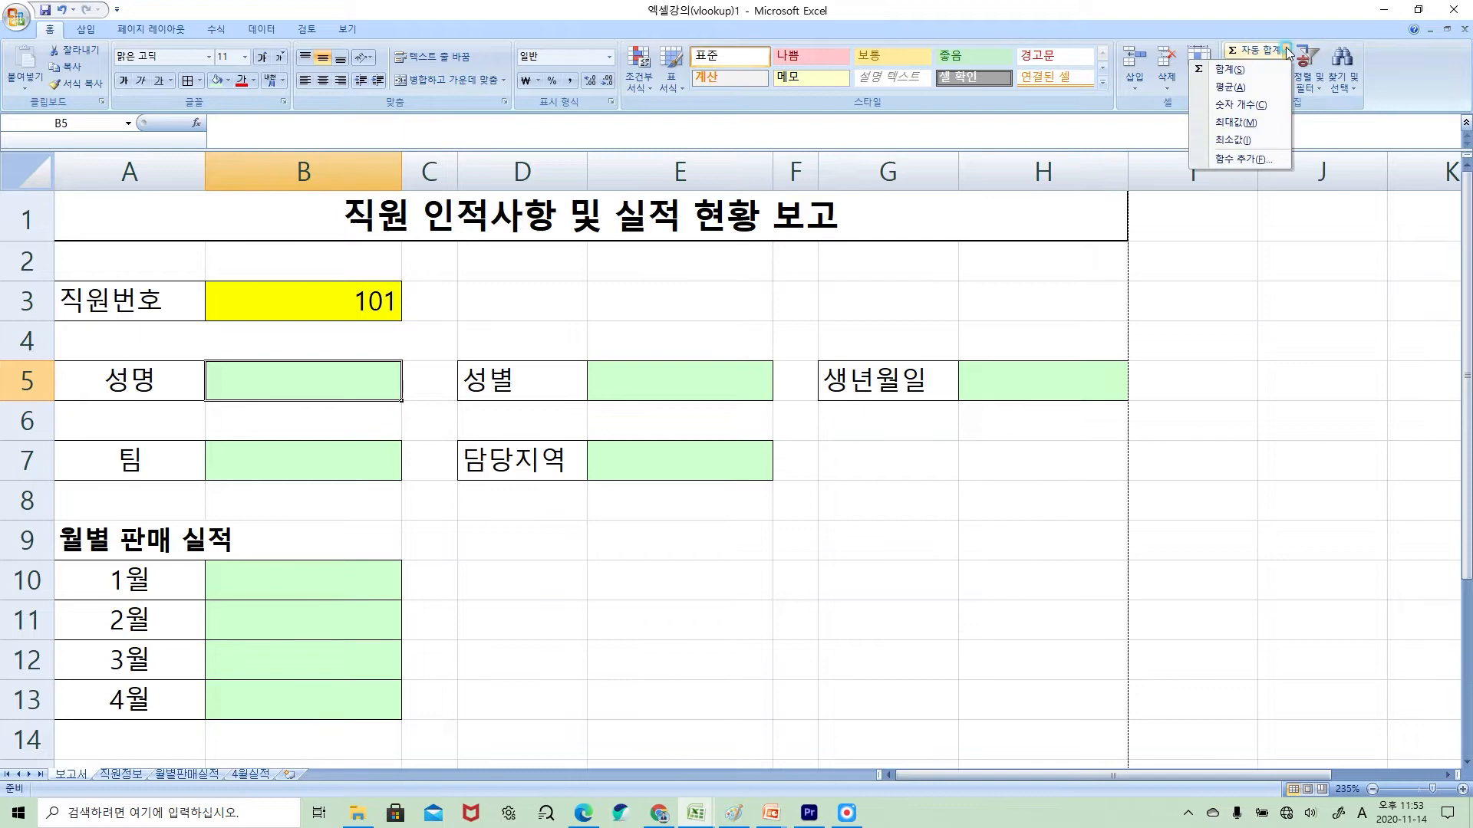
click(1244, 159)
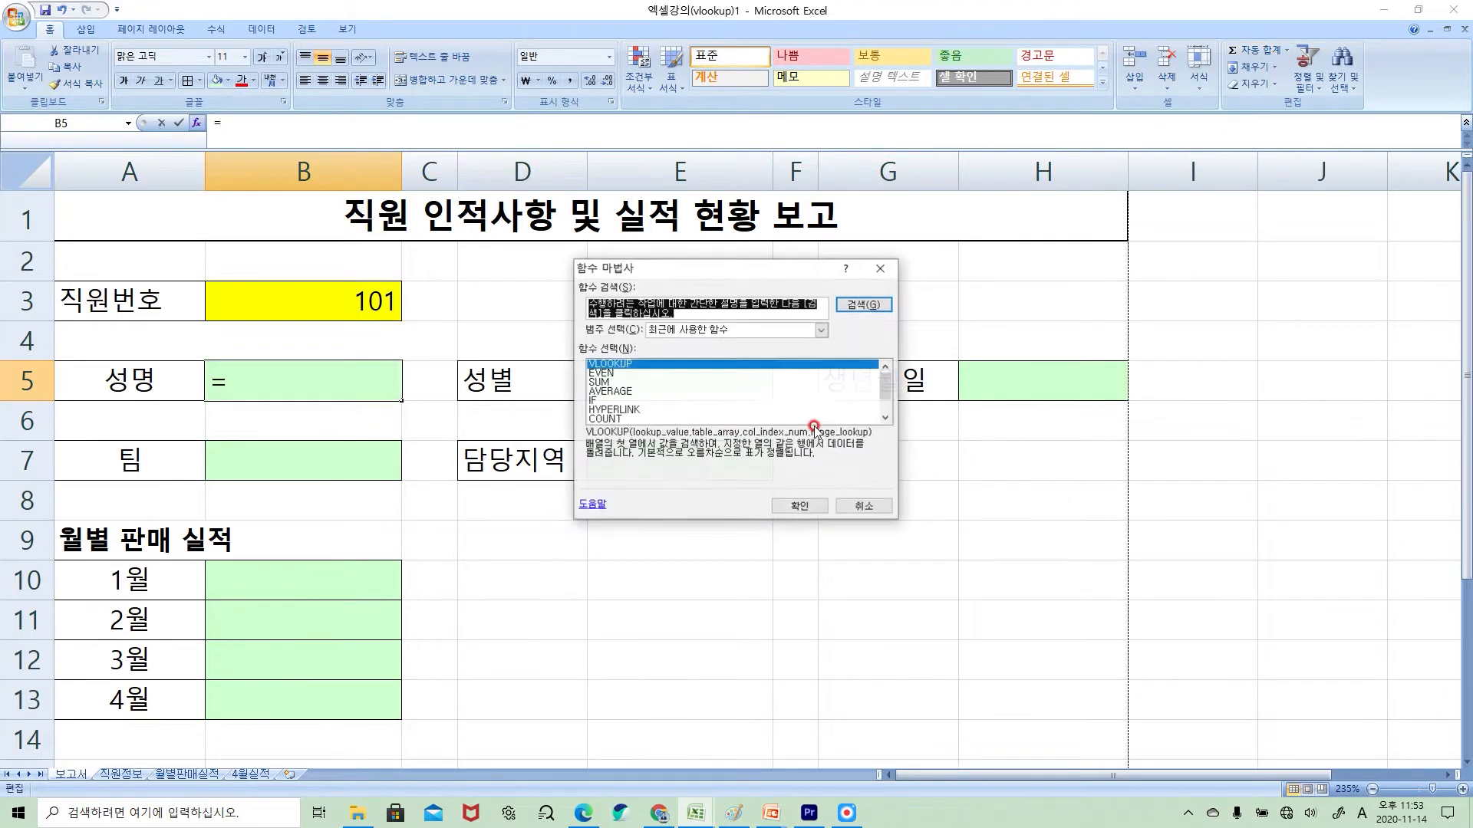
click(731, 343)
click(733, 330)
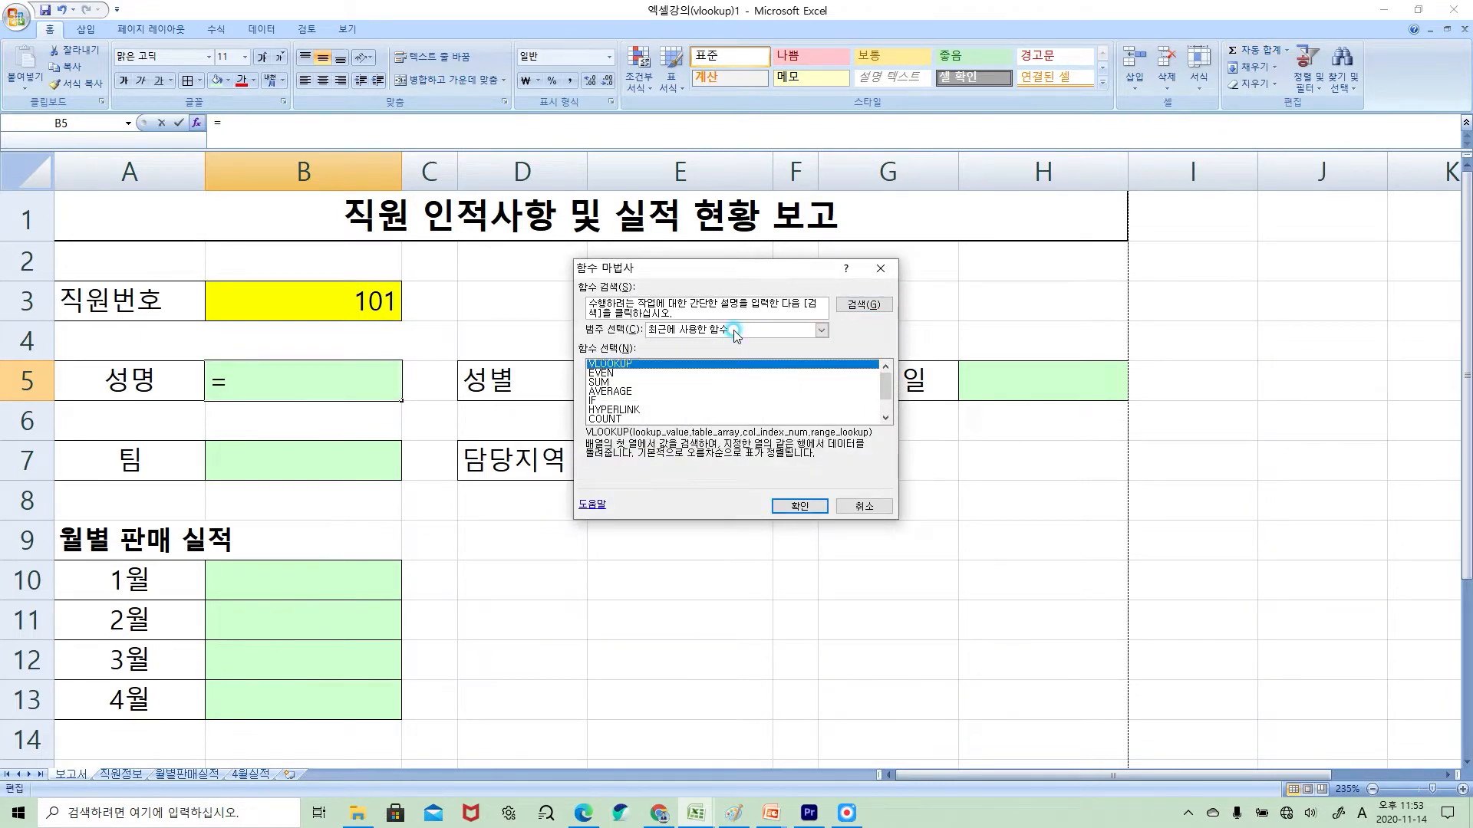
click(622, 365)
double_click(622, 366)
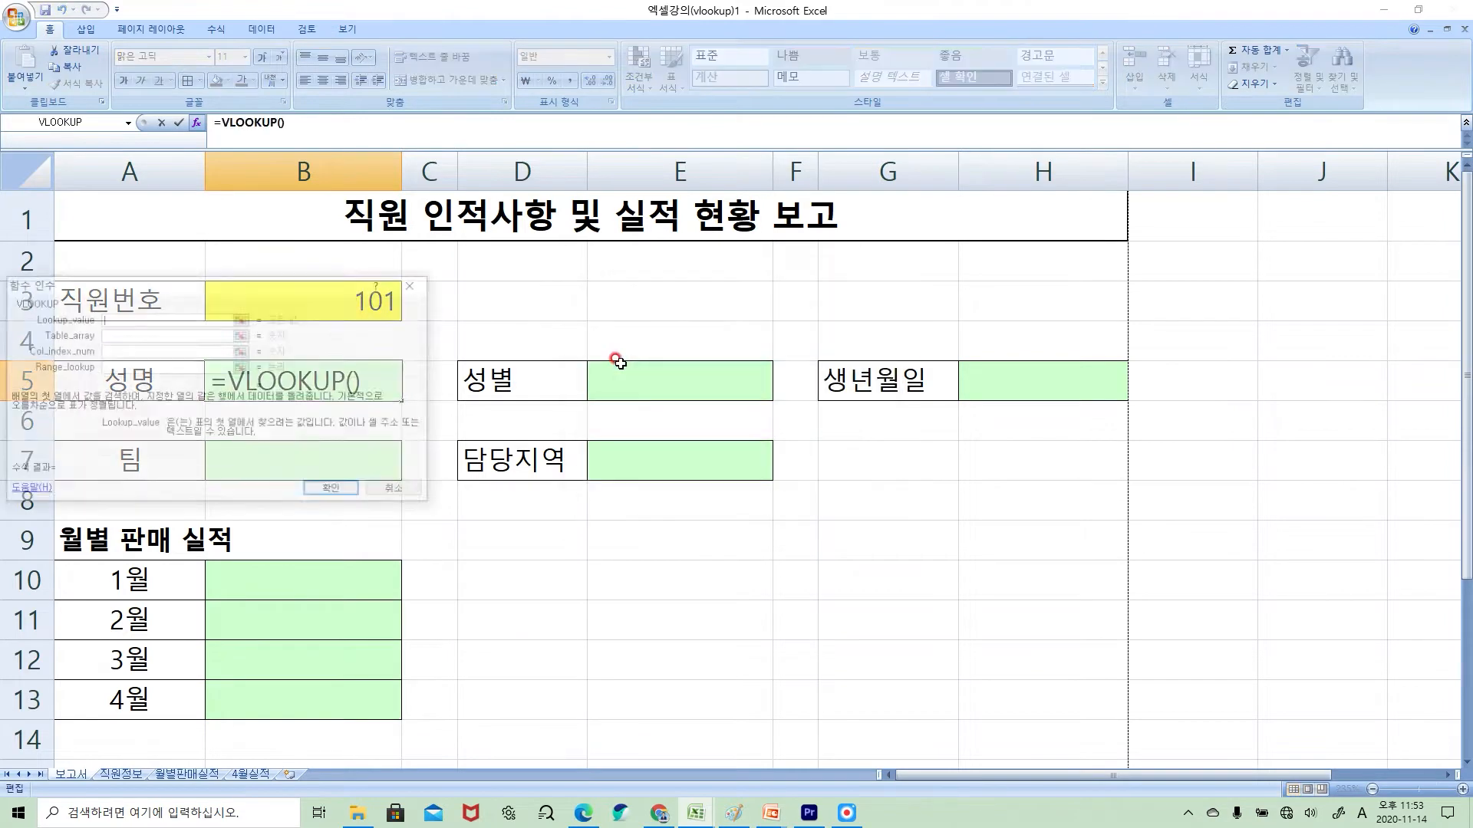
drag(323, 316, 842, 381)
click(657, 386)
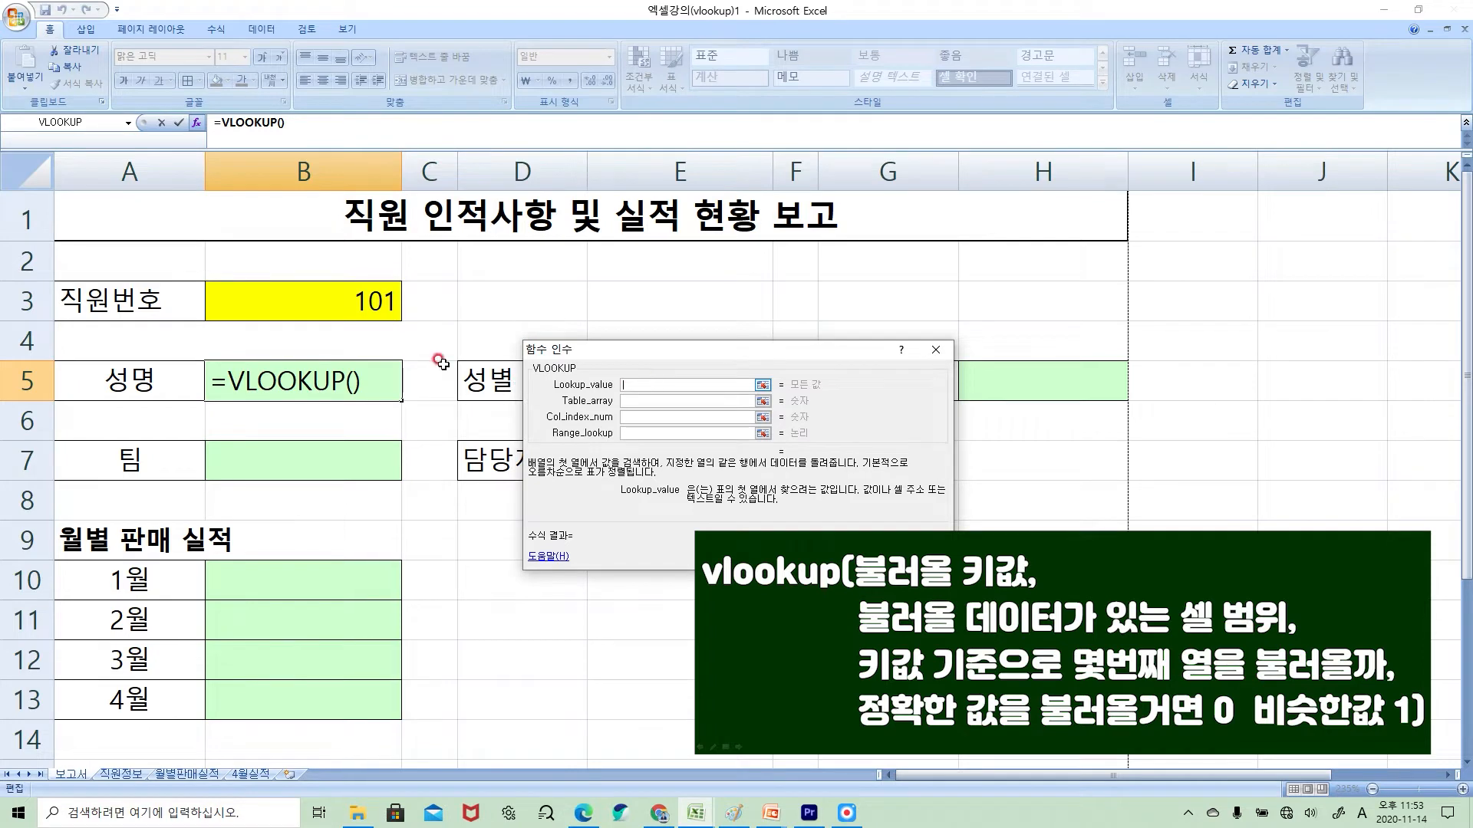
click(356, 299)
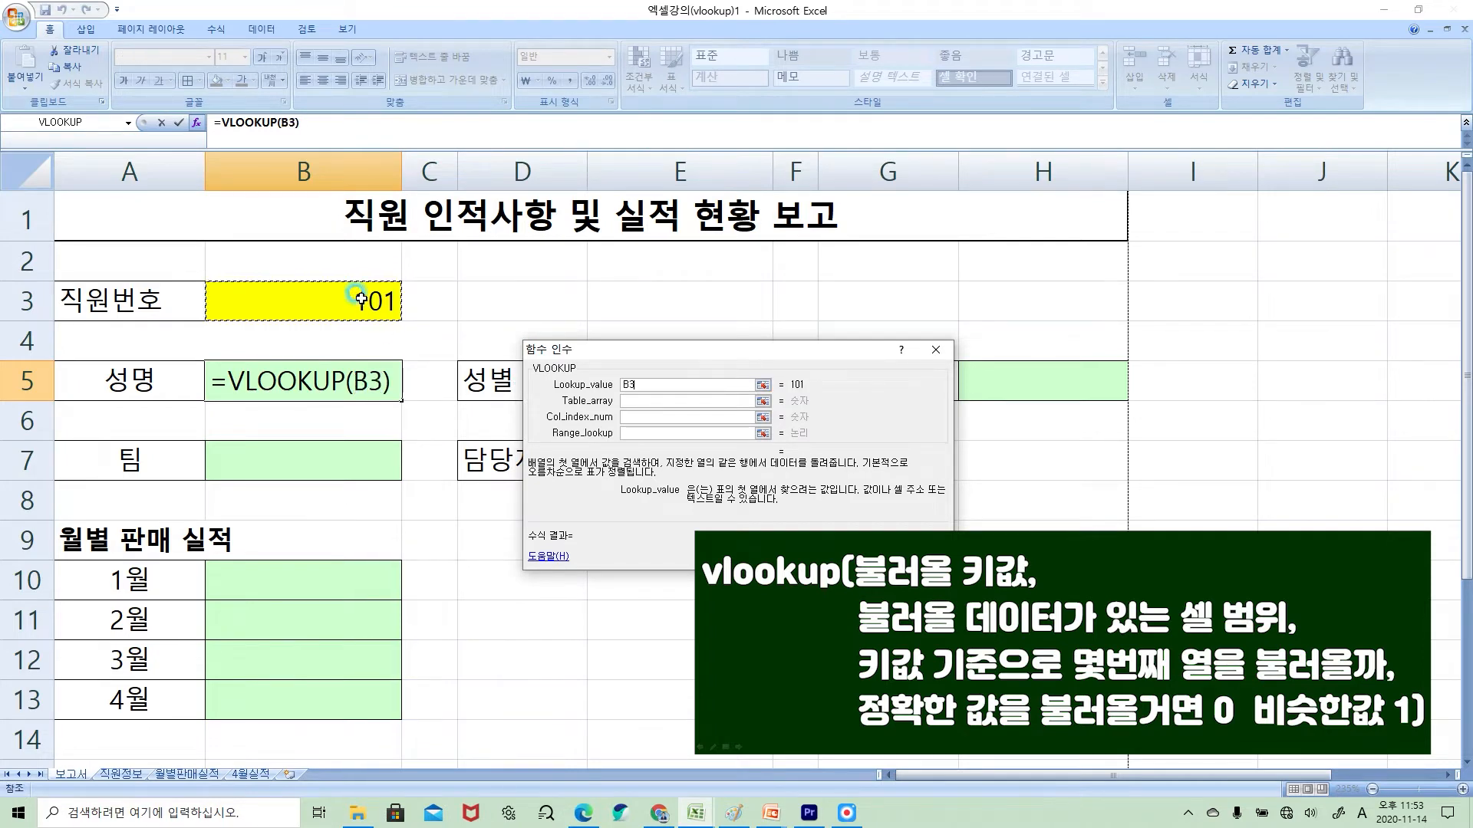
- Set the VLOOKUP Table_array argument to columns A:F of the 직원정보 sheet
click(678, 401)
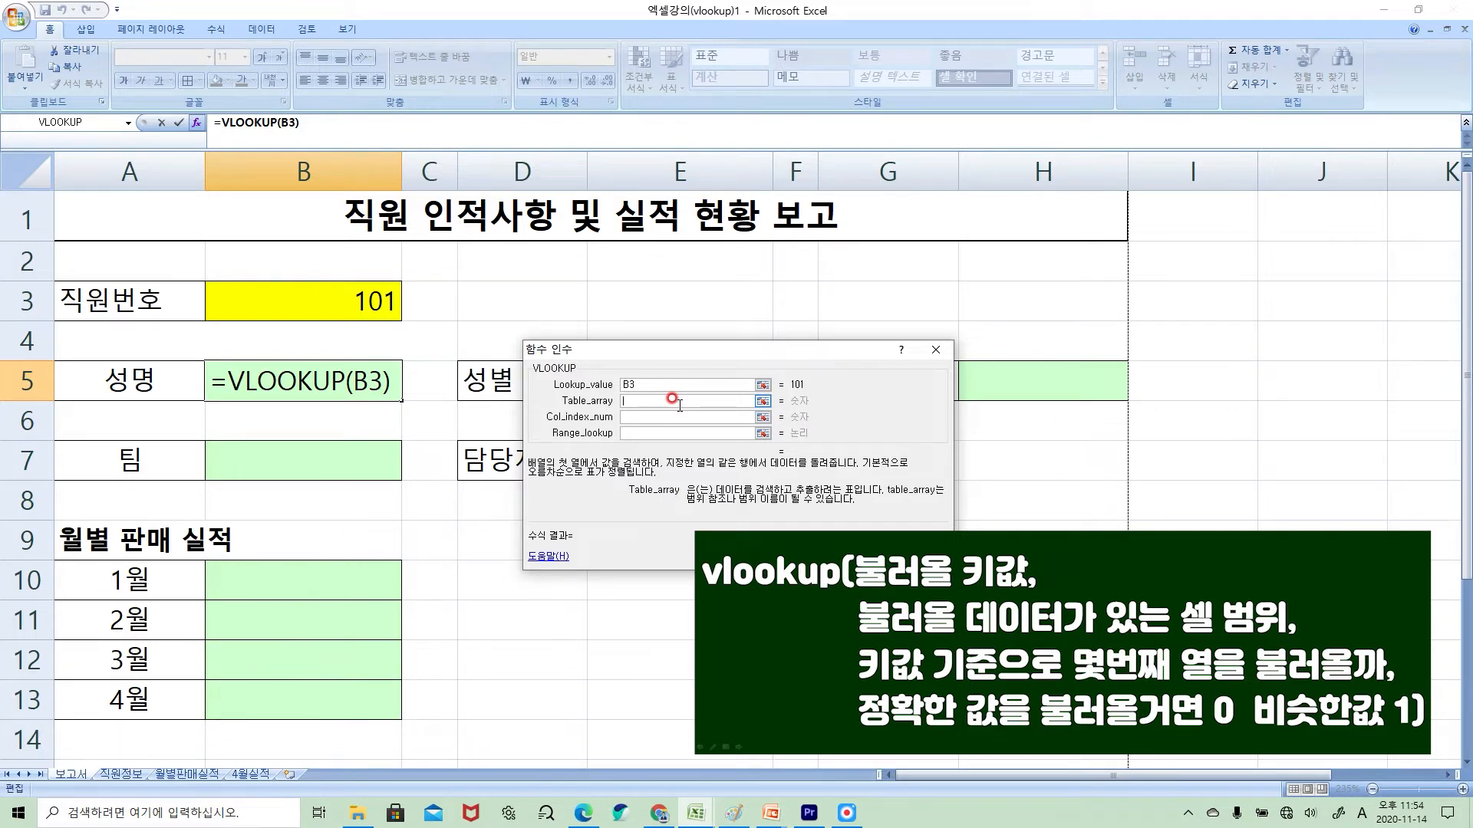
click(115, 775)
click(121, 775)
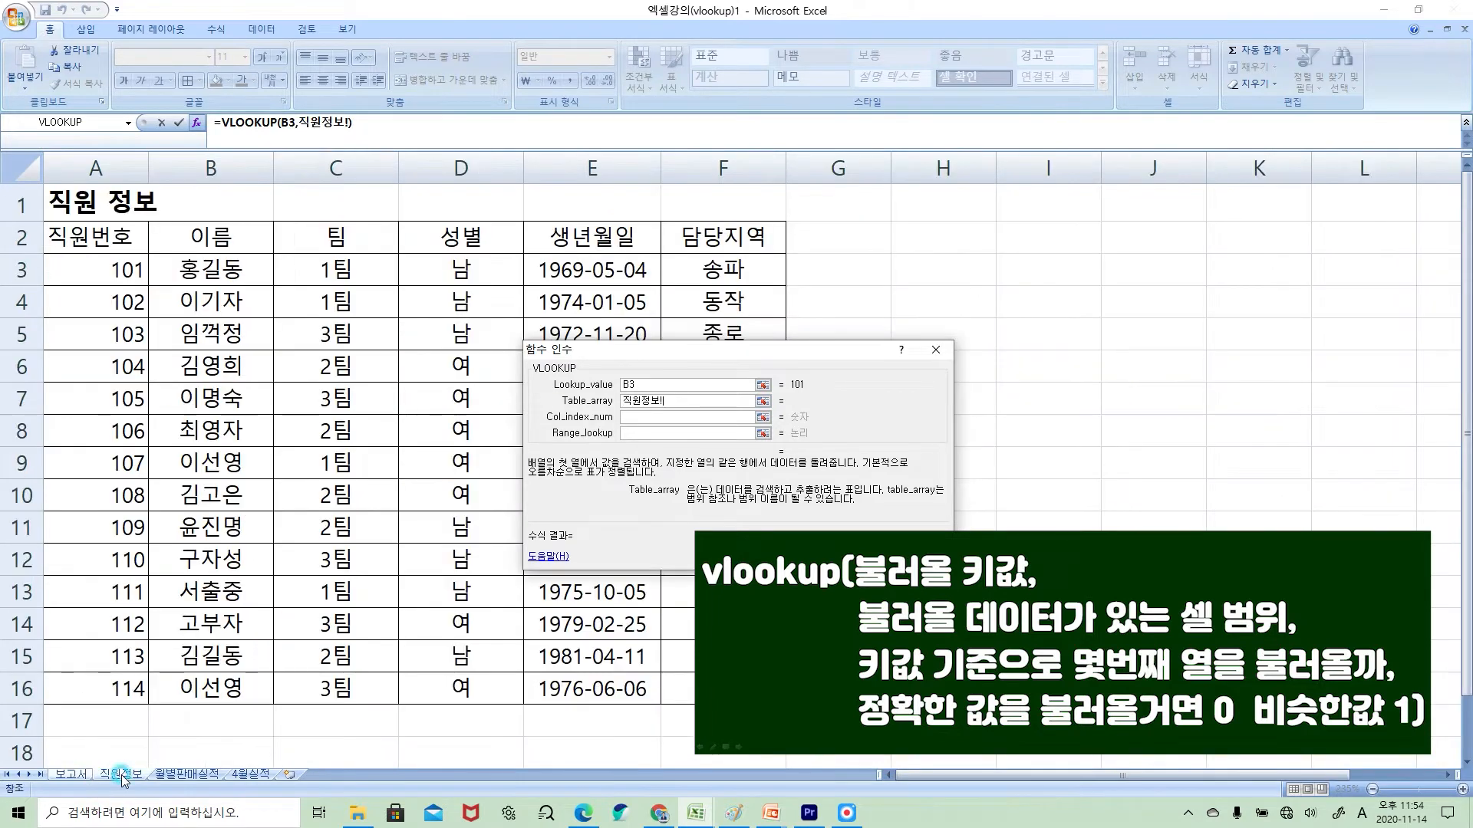
click(694, 396)
click(215, 271)
click(109, 156)
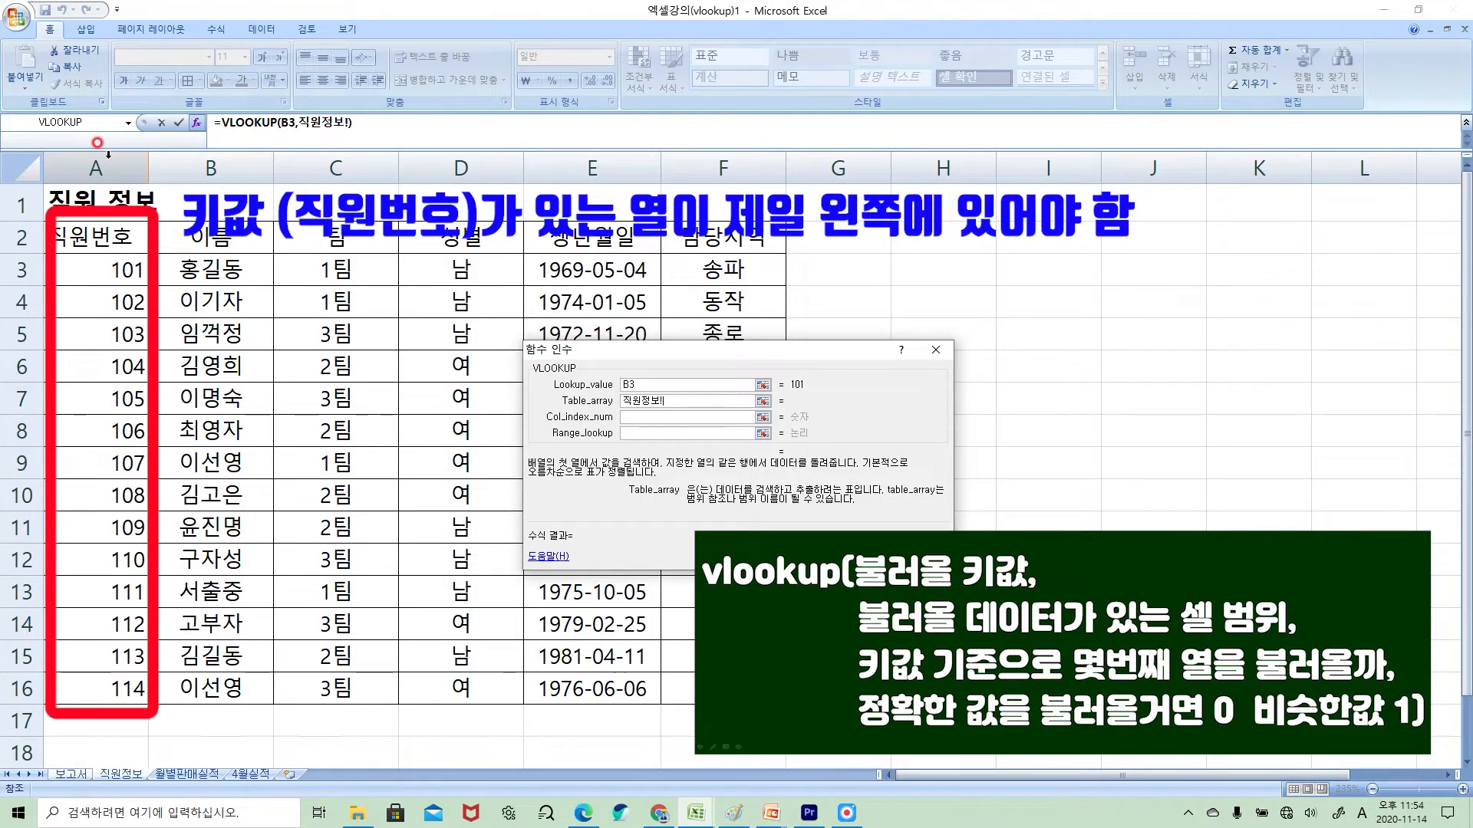
click(108, 156)
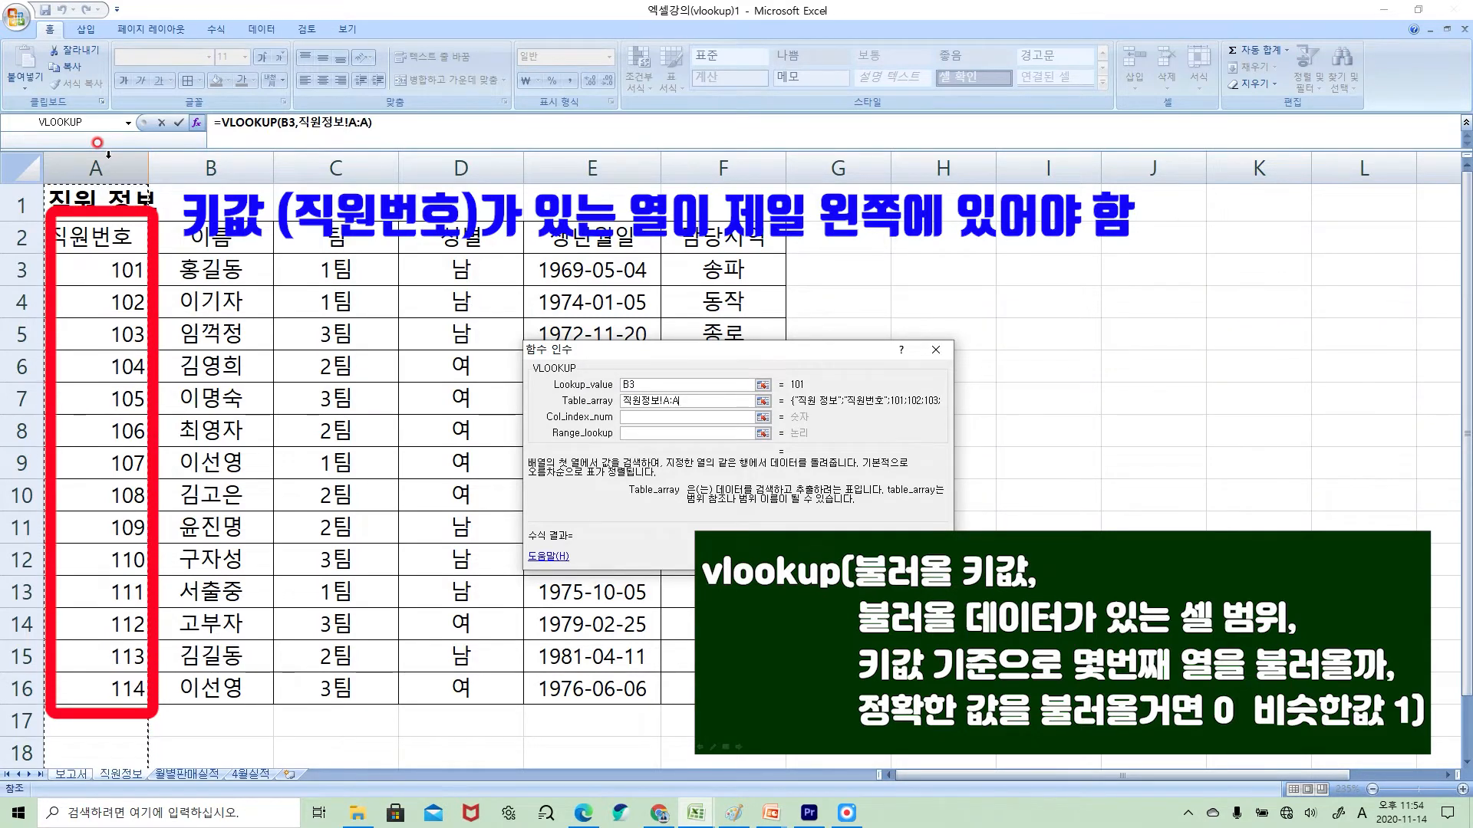
drag(84, 157, 736, 168)
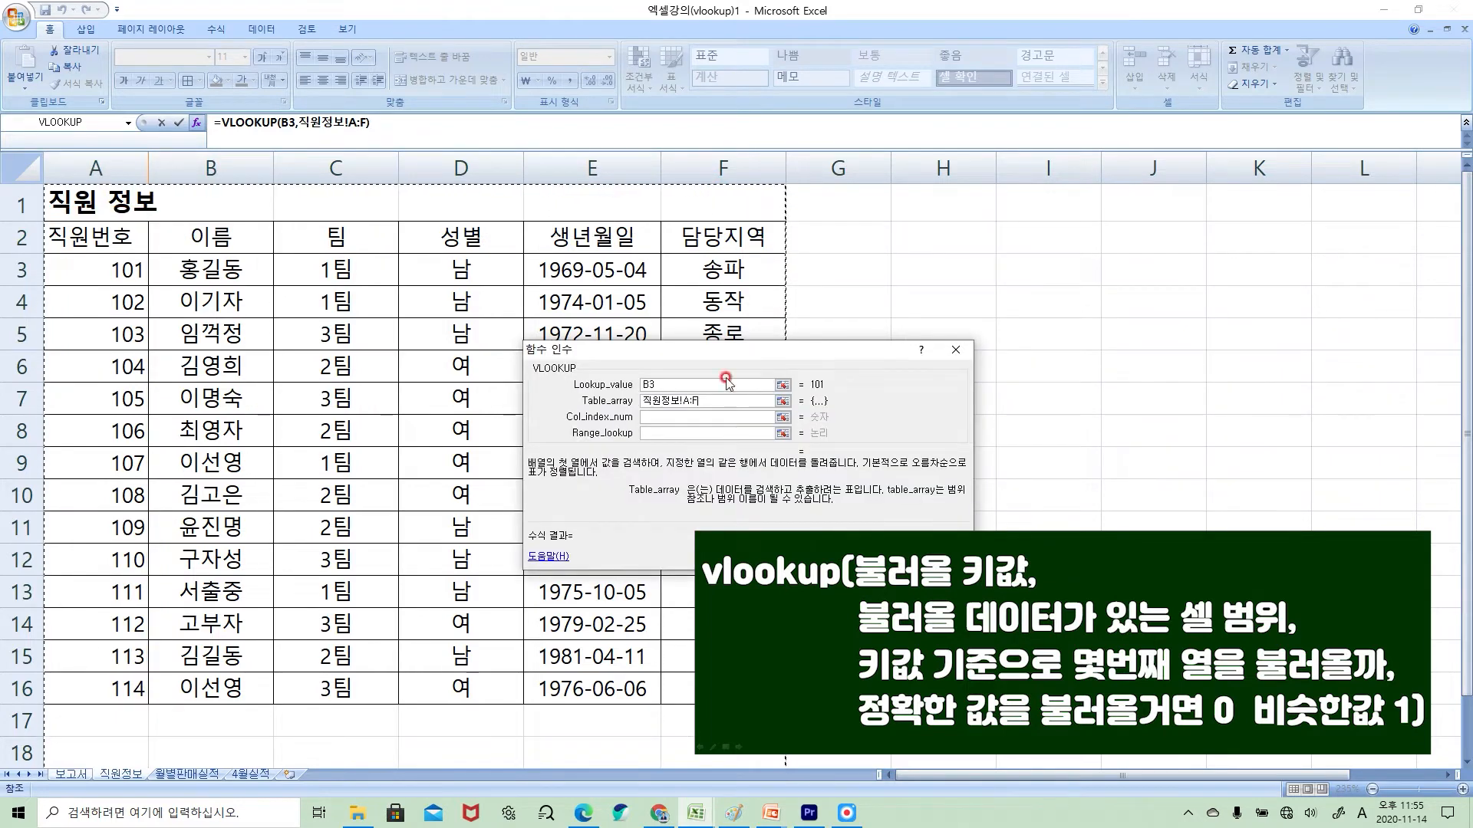
- Set the Col_index_num argument to 2 so that the lookup returns the 이름 column of the 직원정보 sheet
click(693, 418)
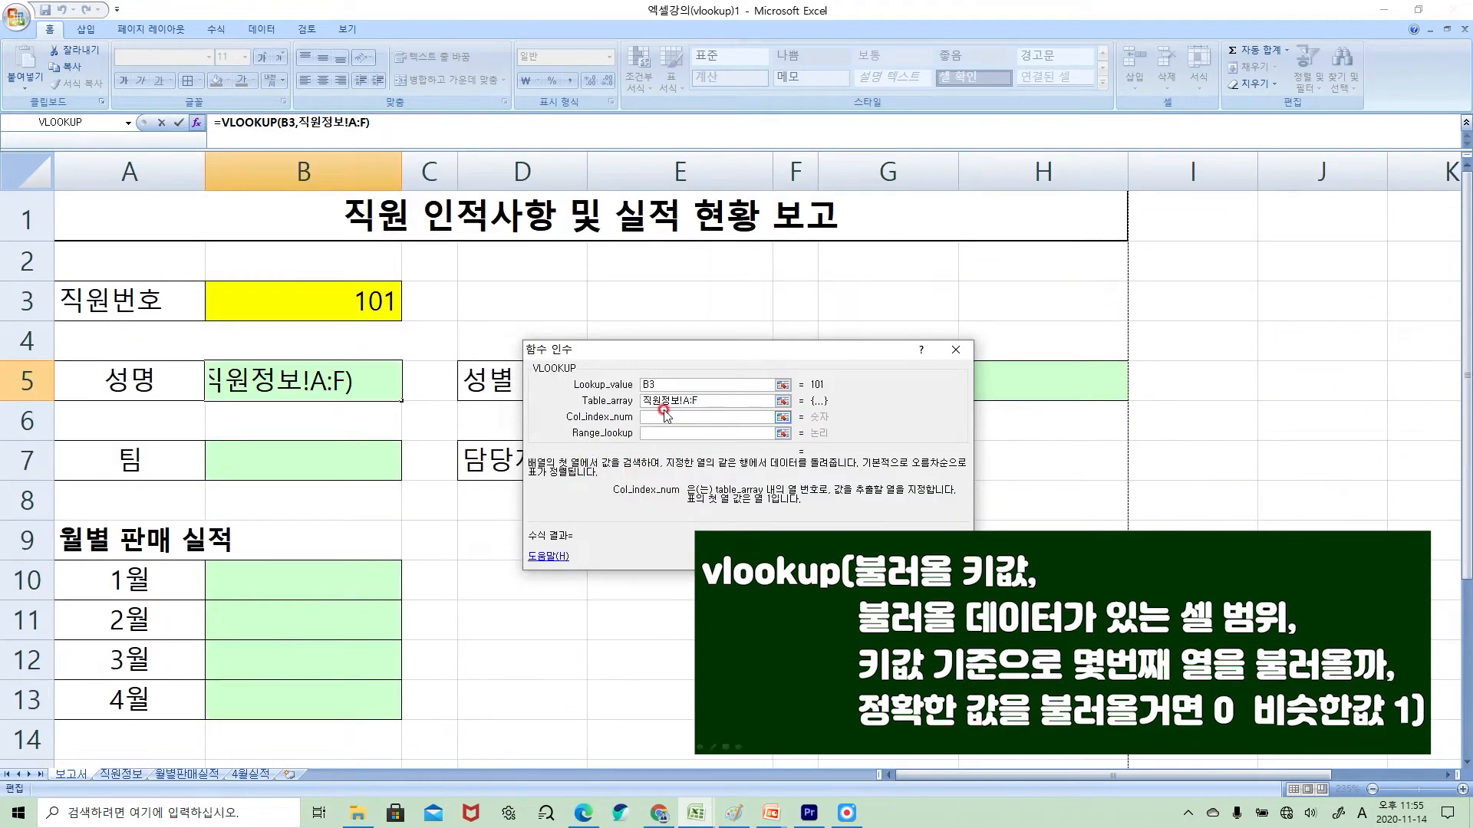
click(121, 774)
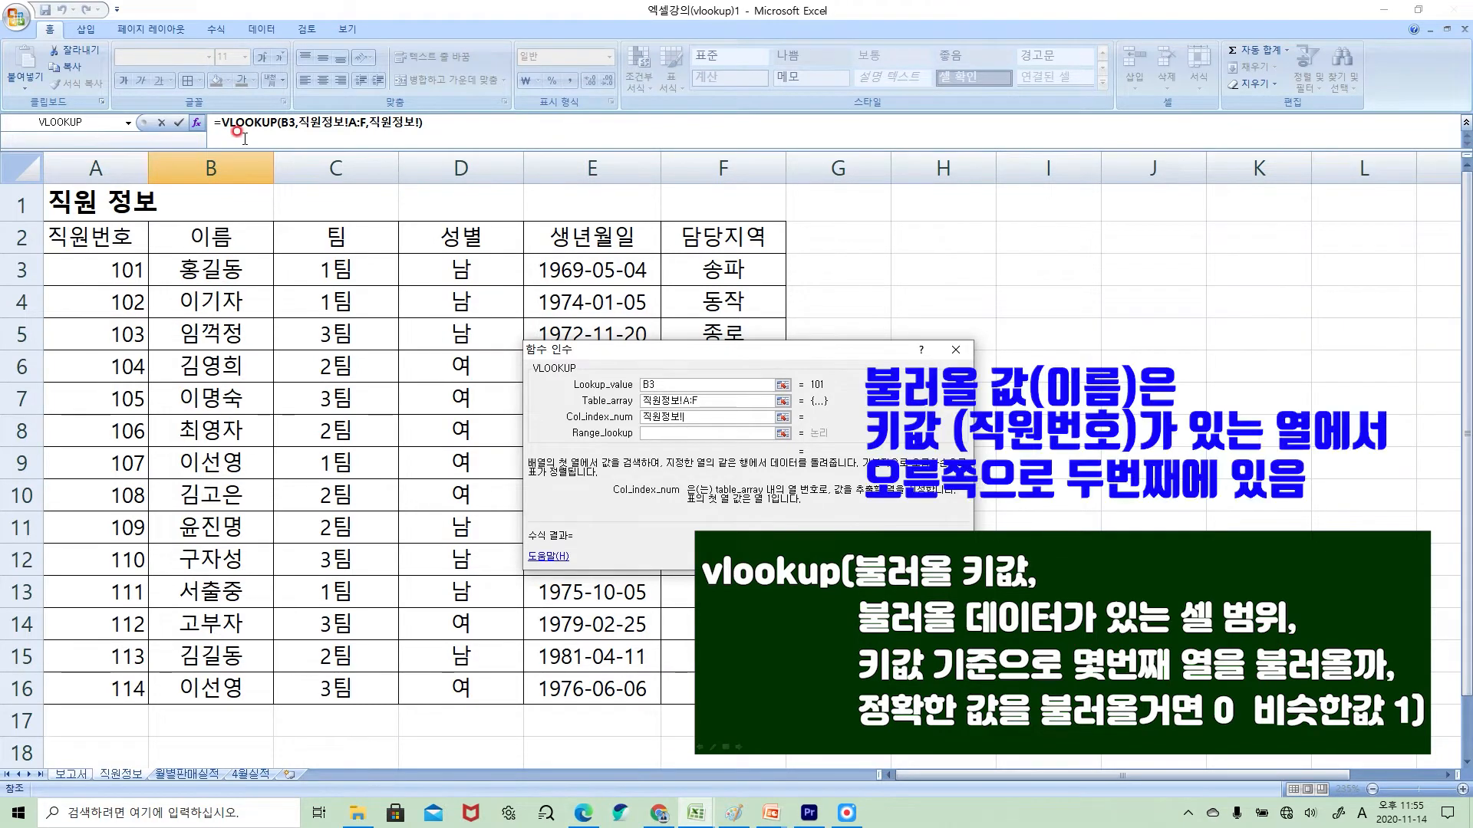
double_click(703, 417)
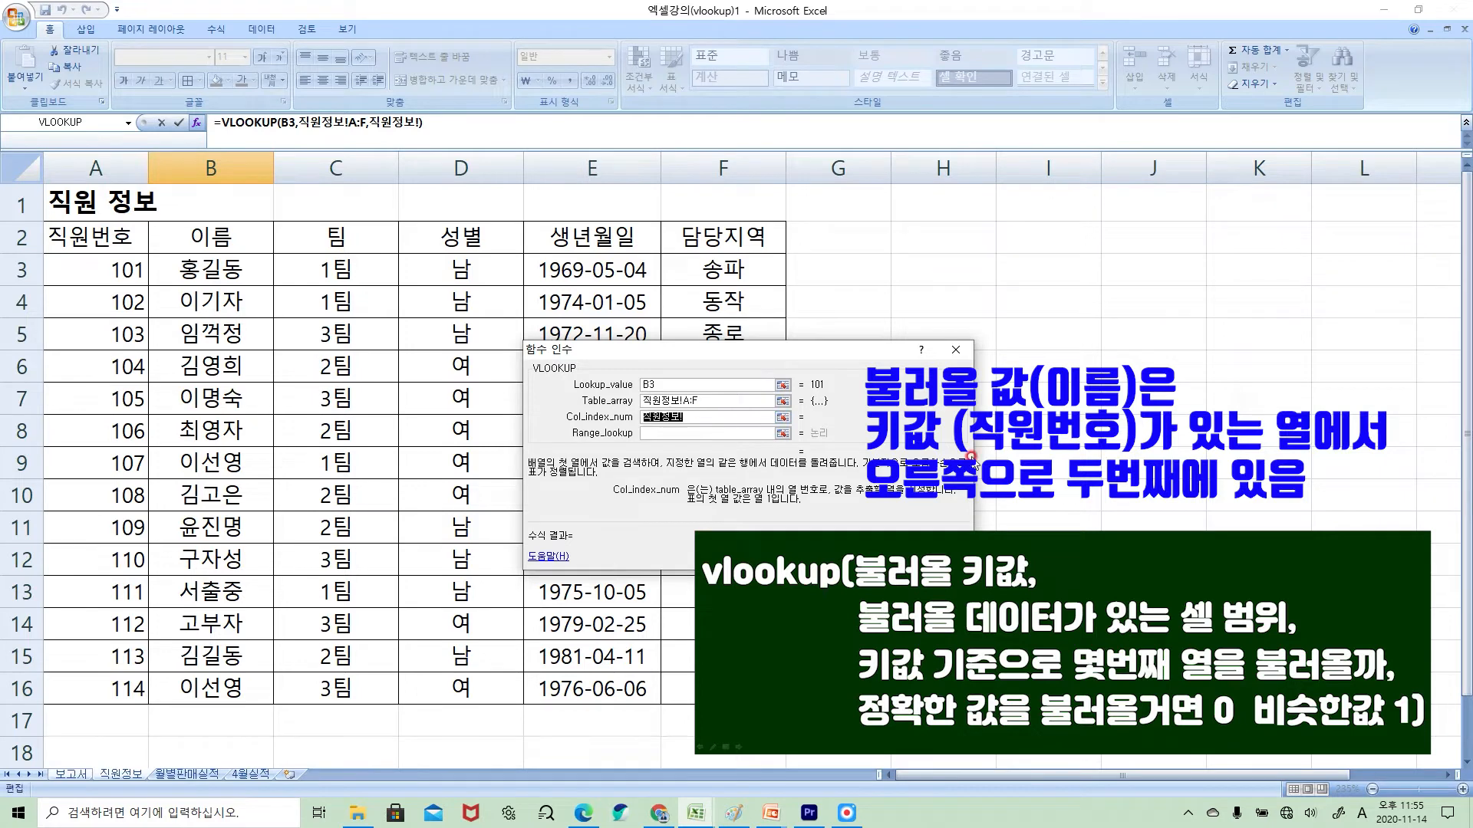
text(2)
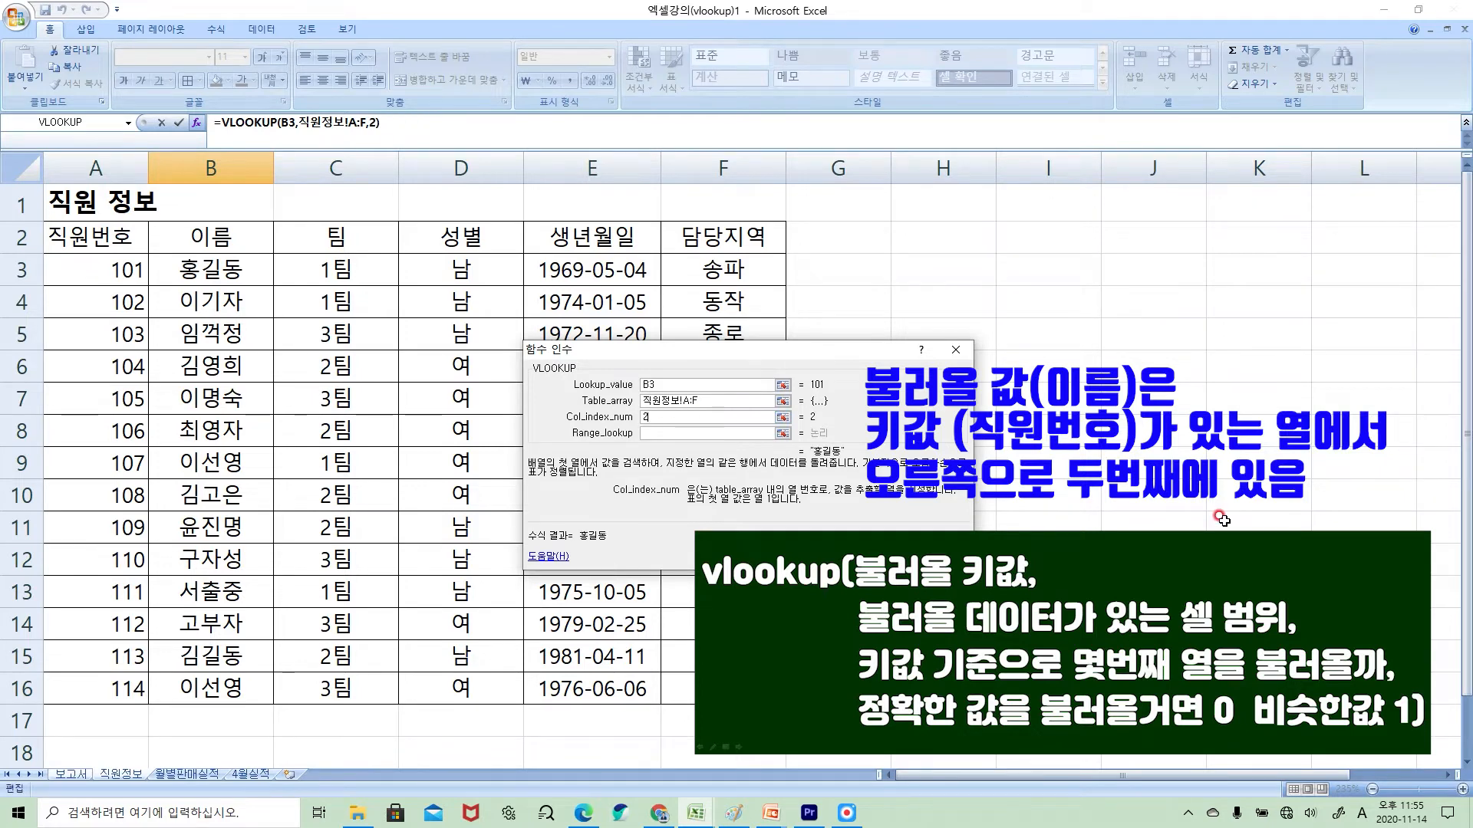
- Set the Range_lookup argument of the VLOOKUP function to FALSE
click(677, 432)
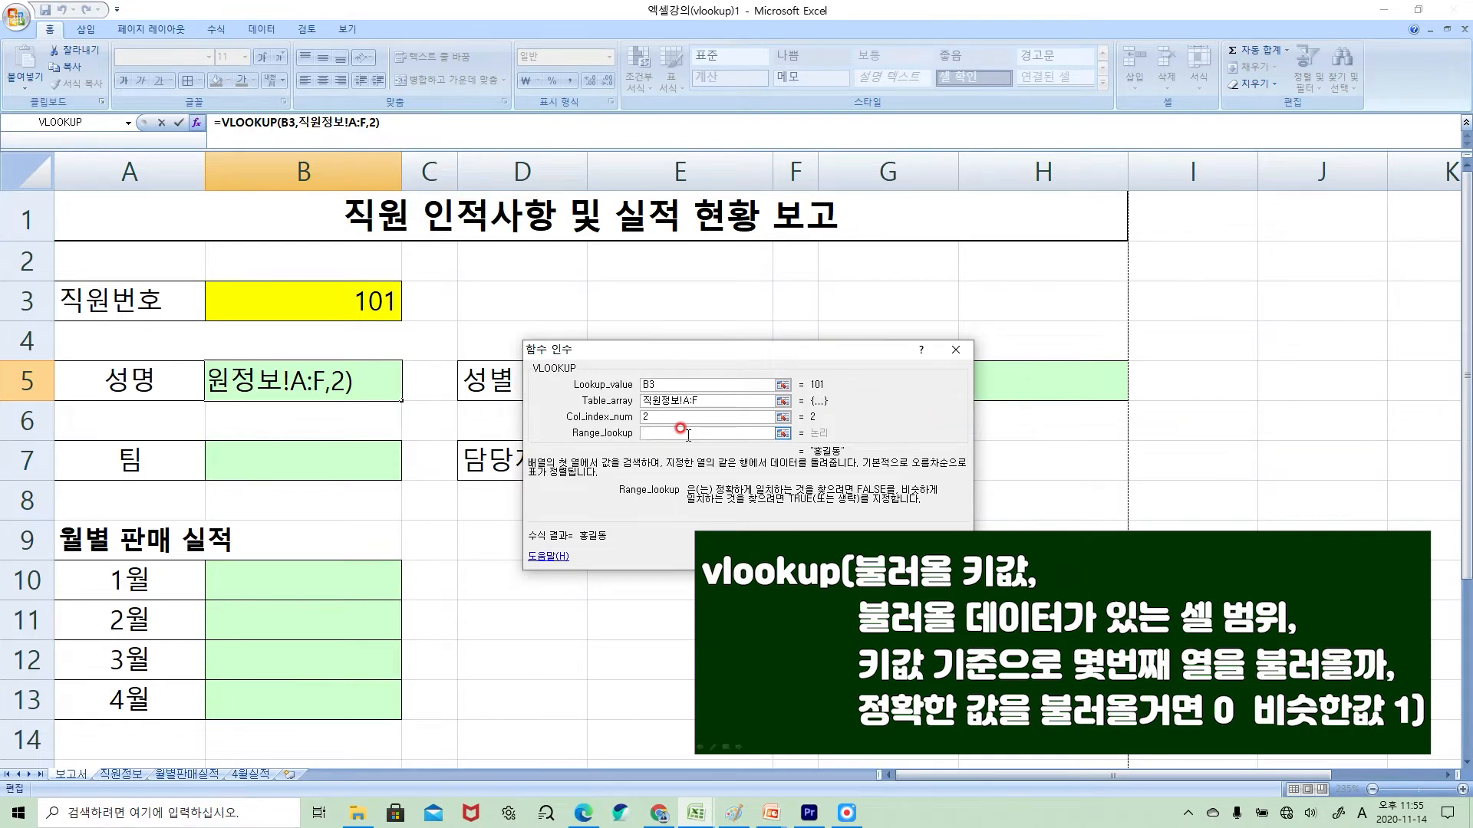
text(F)
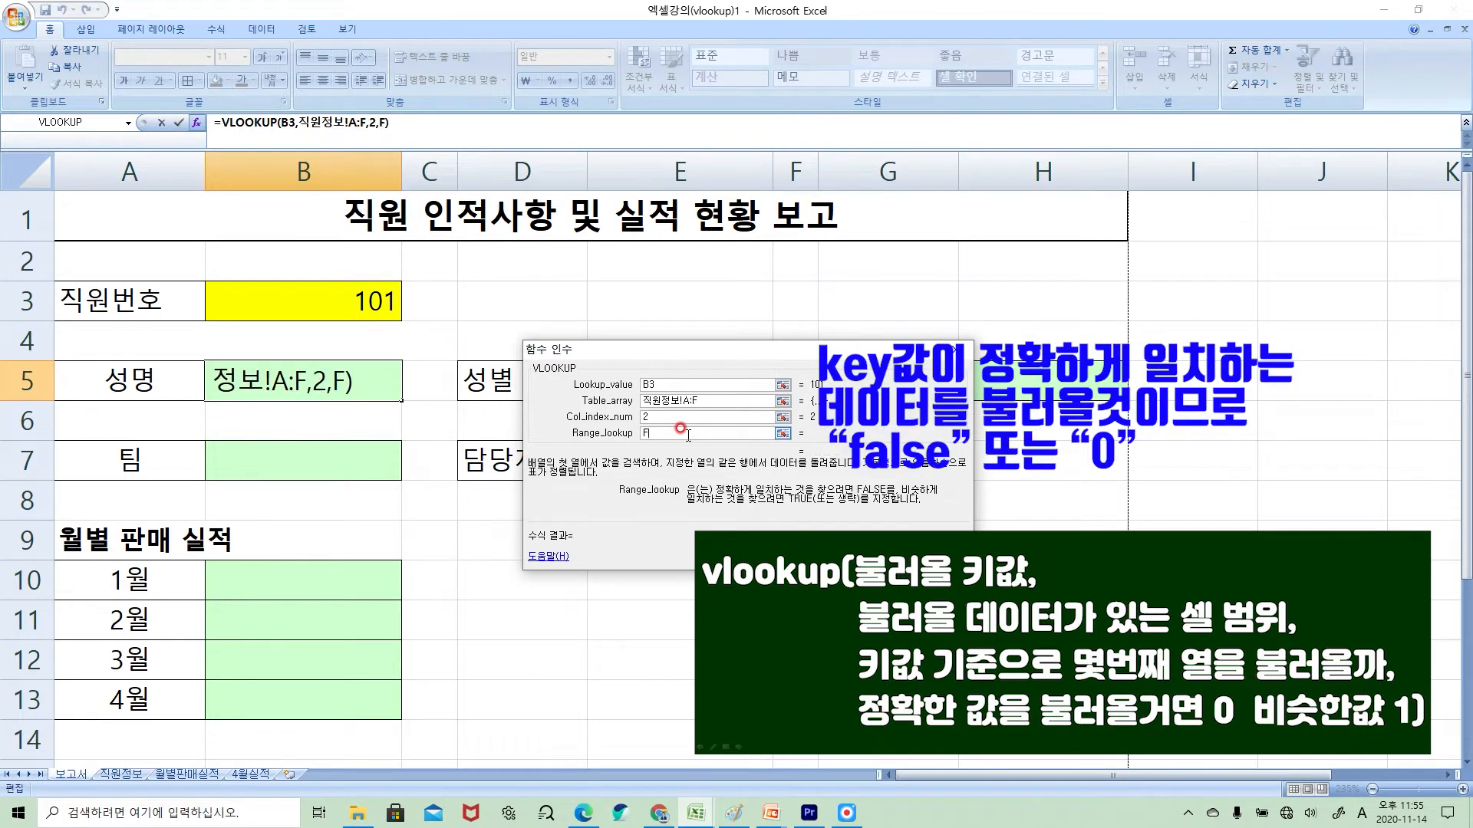
text(A)
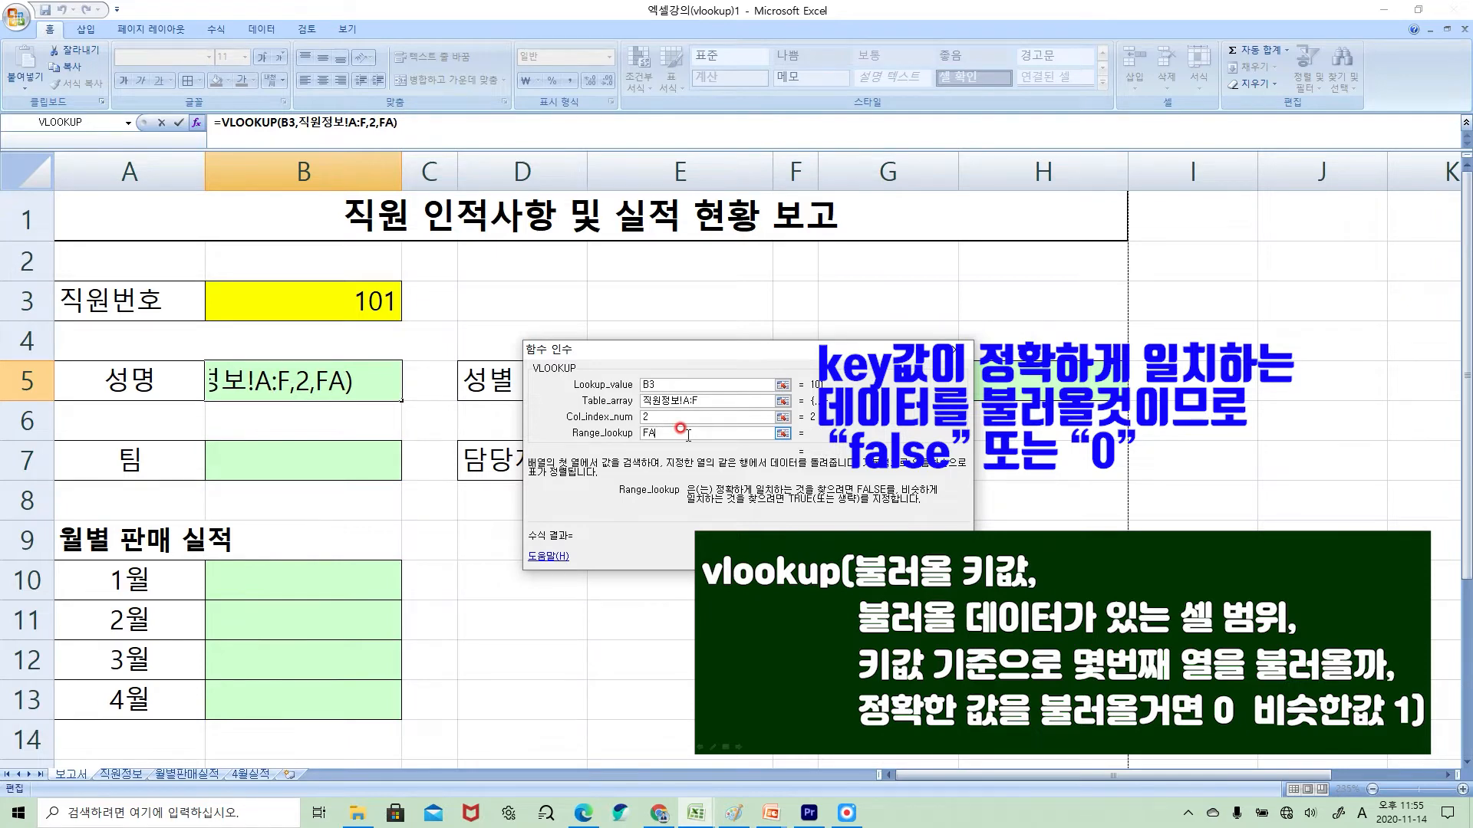
text(LSE)
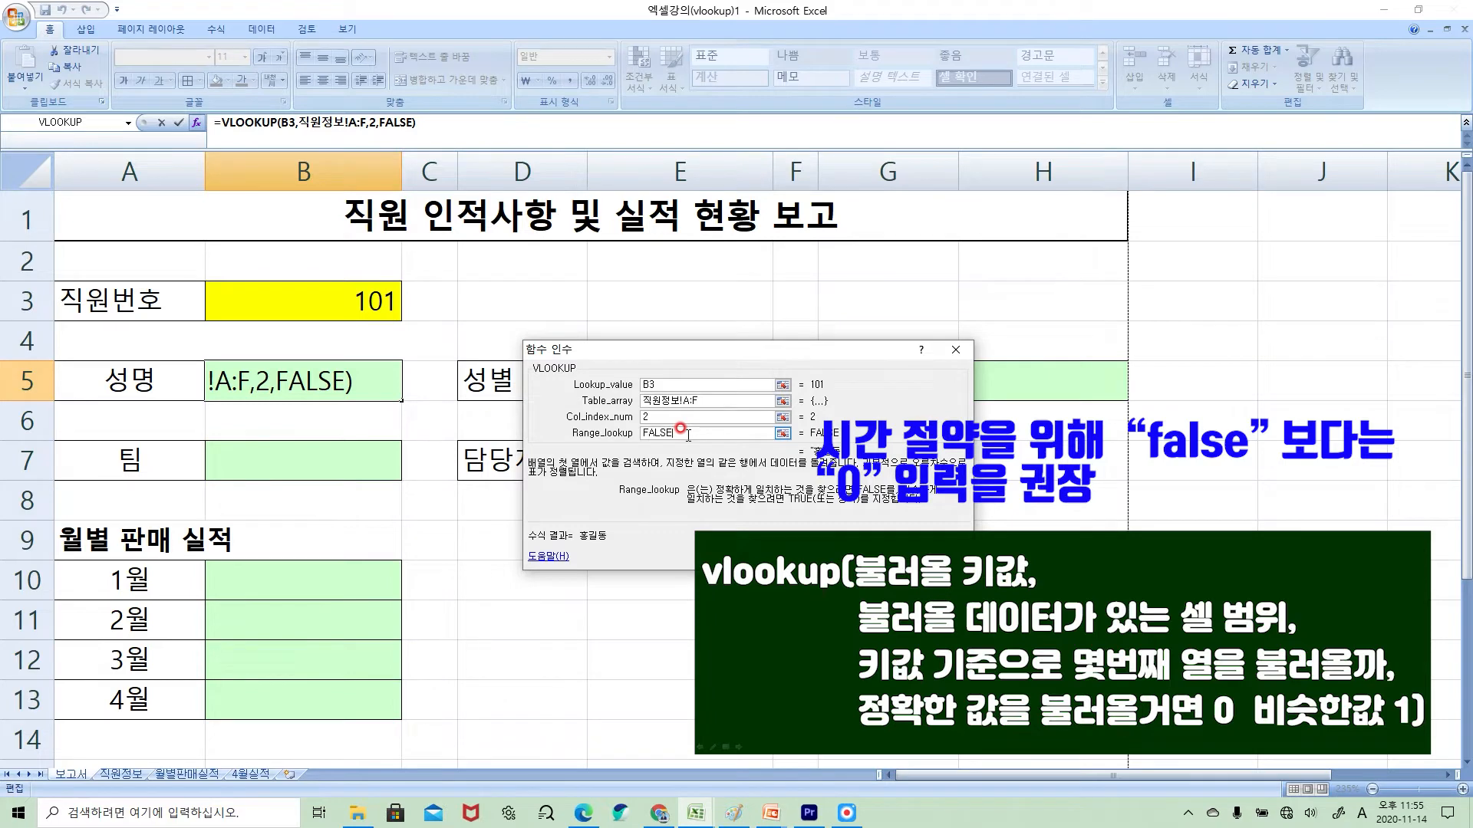
- Change the Range_lookup argument to 0 for an exact match
key(BackSpace)
key(BackSpace)
key(BackSpace)
key(BackSpace)
key(BackSpace)
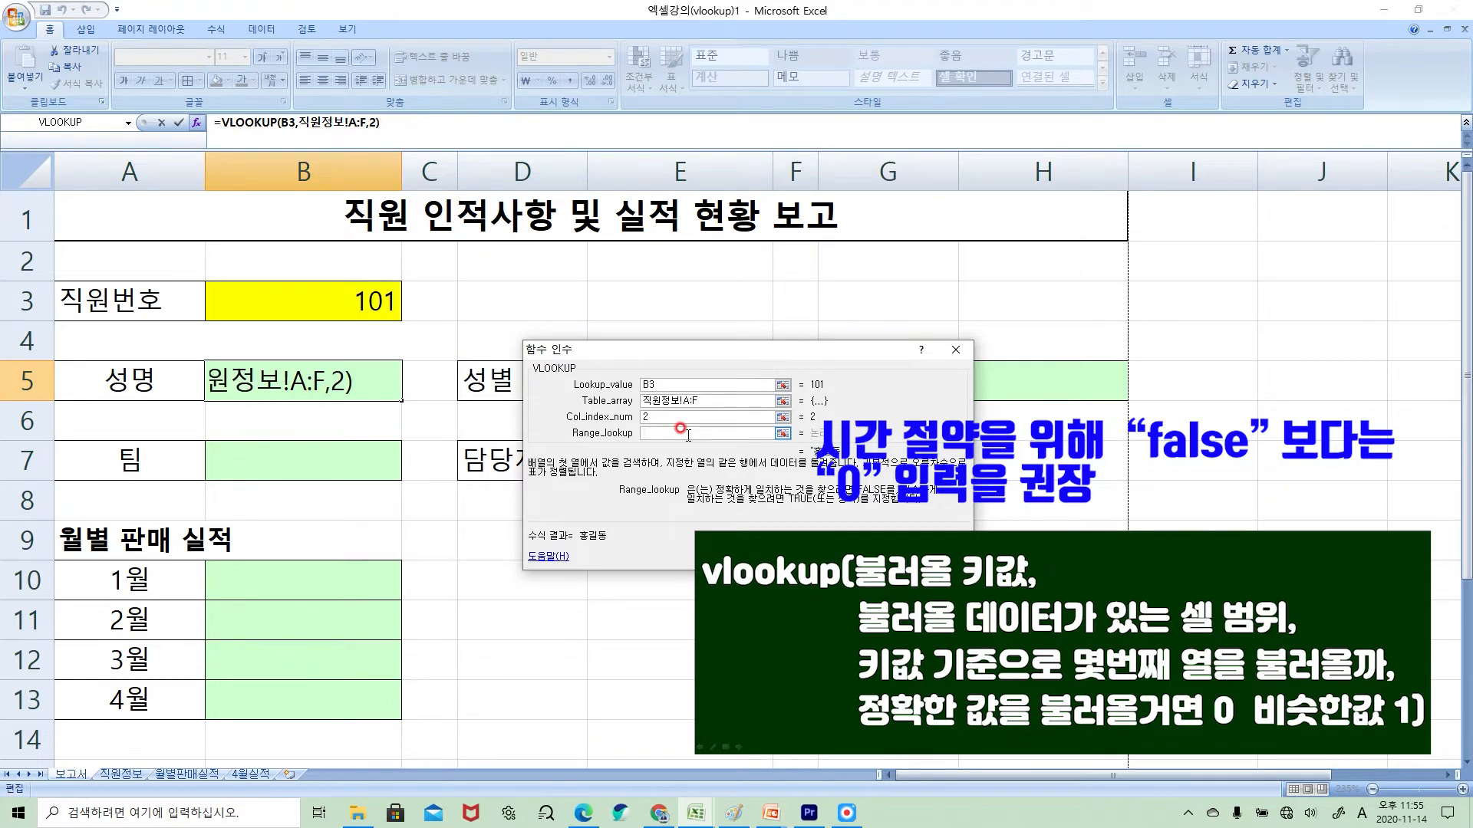
text(0)
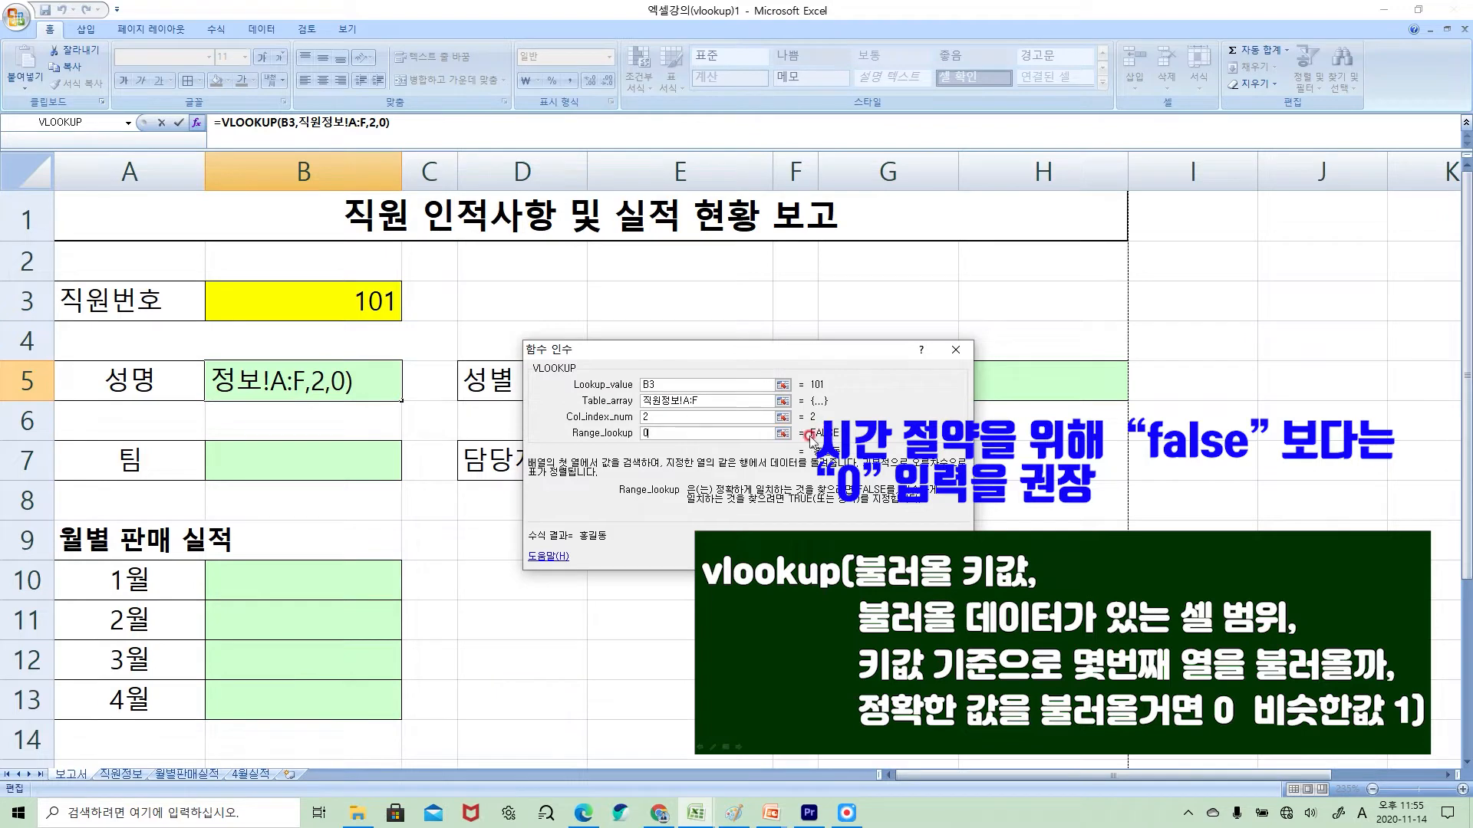
- Confirm the VLOOKUP arguments for the 성명 cell B5 and review the resulting formula
key(Return)
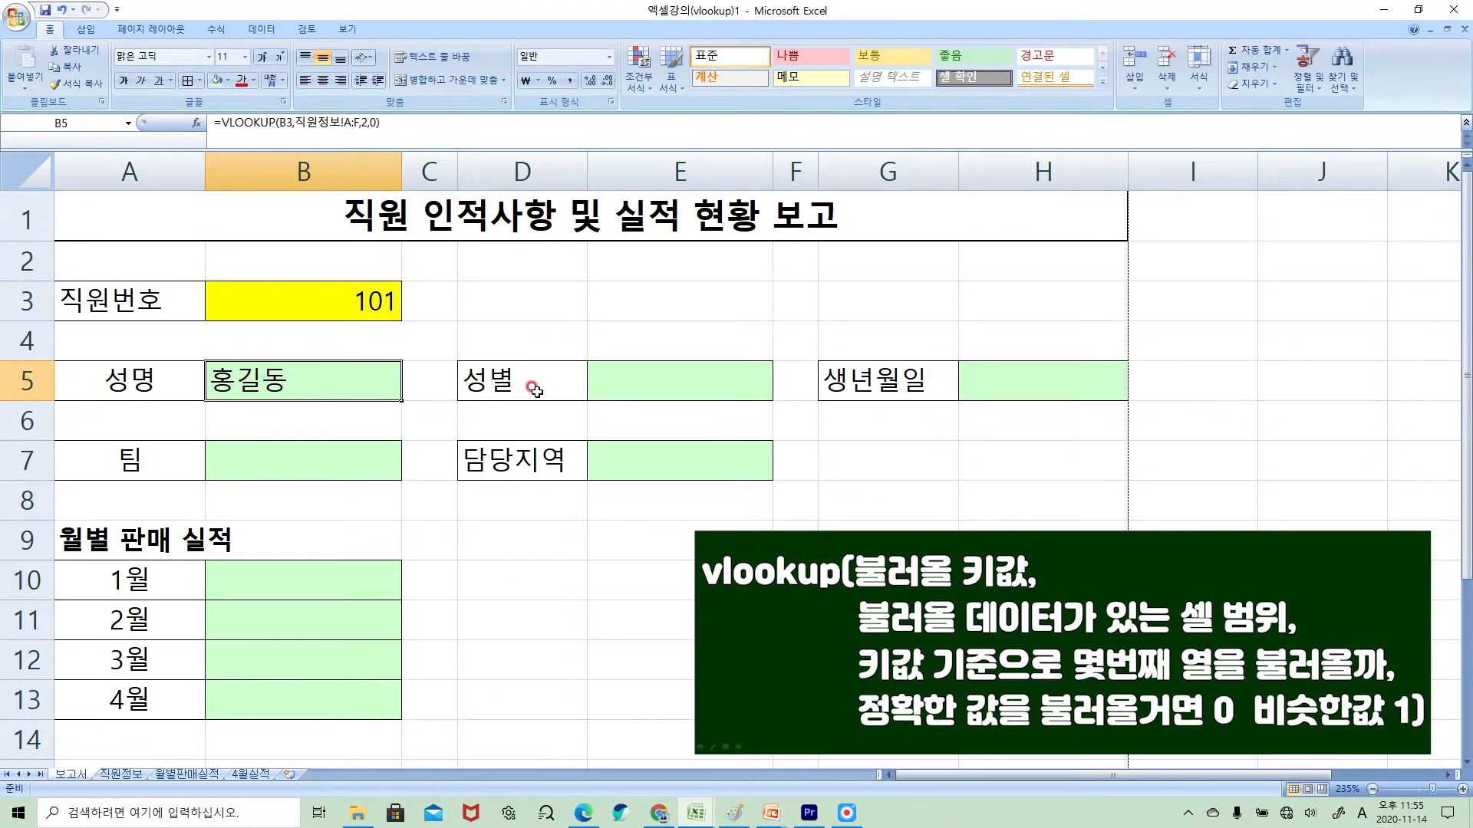
double_click(370, 382)
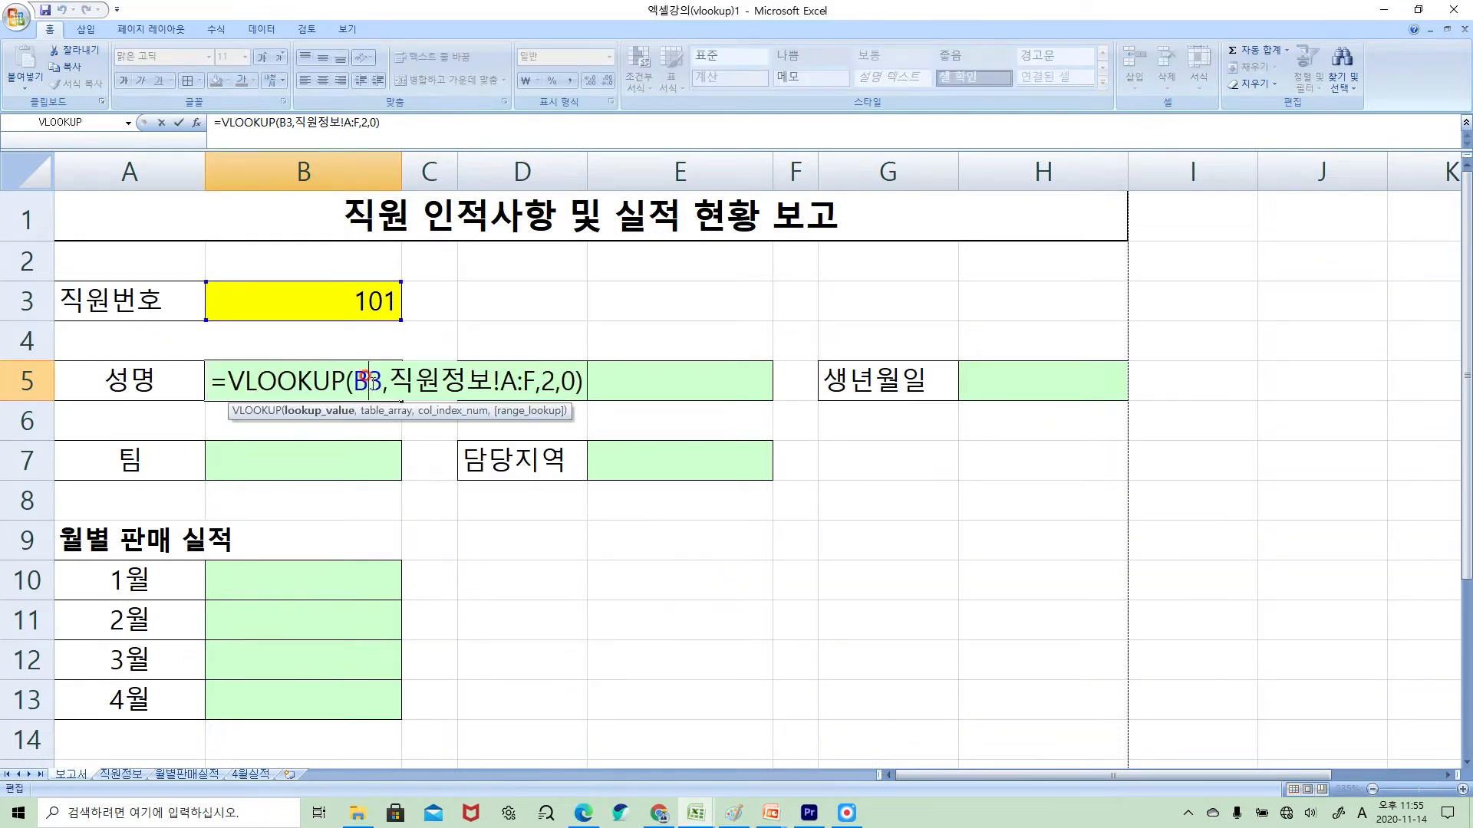
key(Escape)
- Copy the VLOOKUP formula with its relative references from the 성명 cell B5 into the 성별 cell E5
click(750, 380)
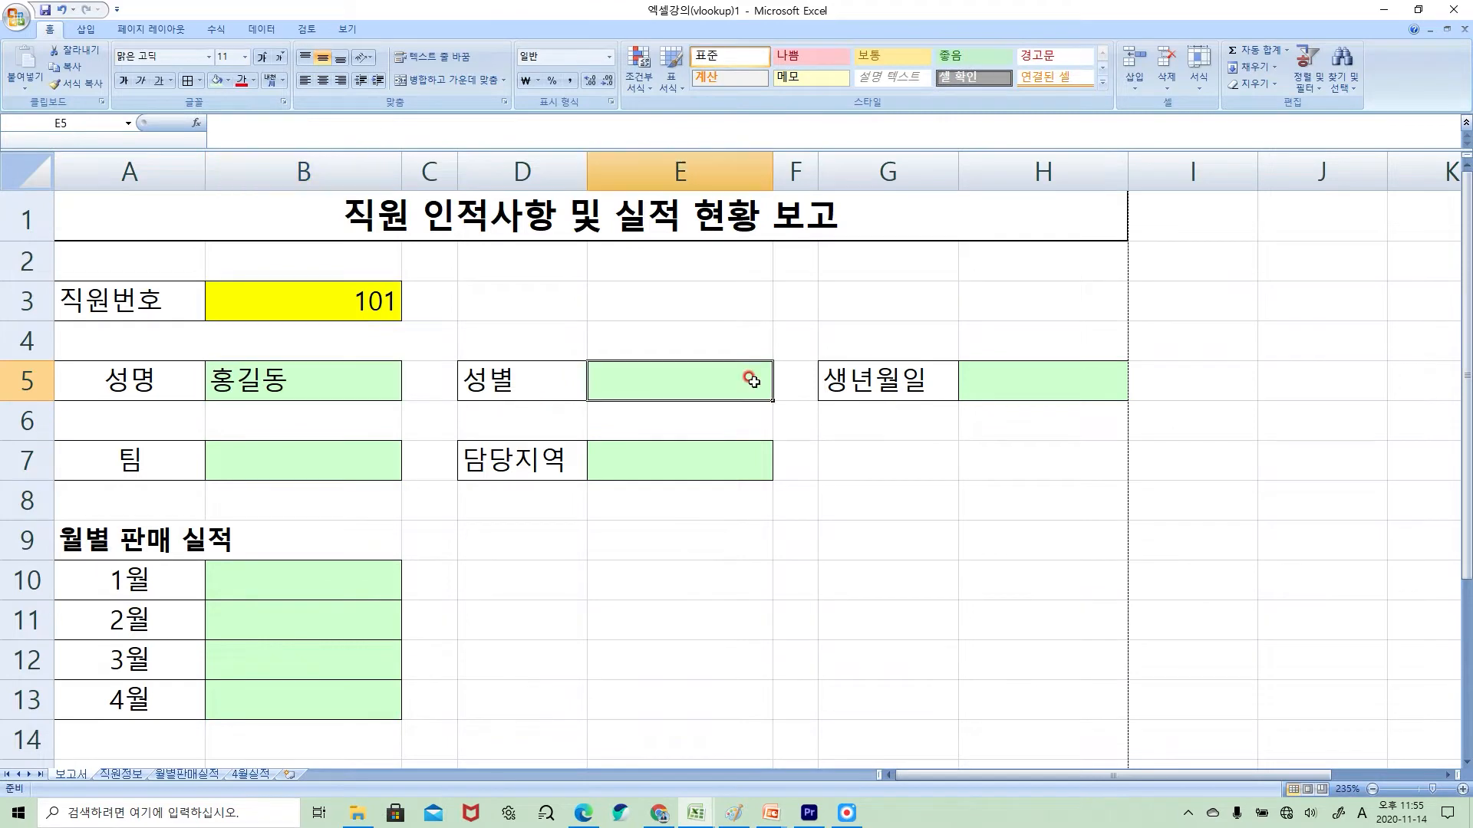
click(386, 385)
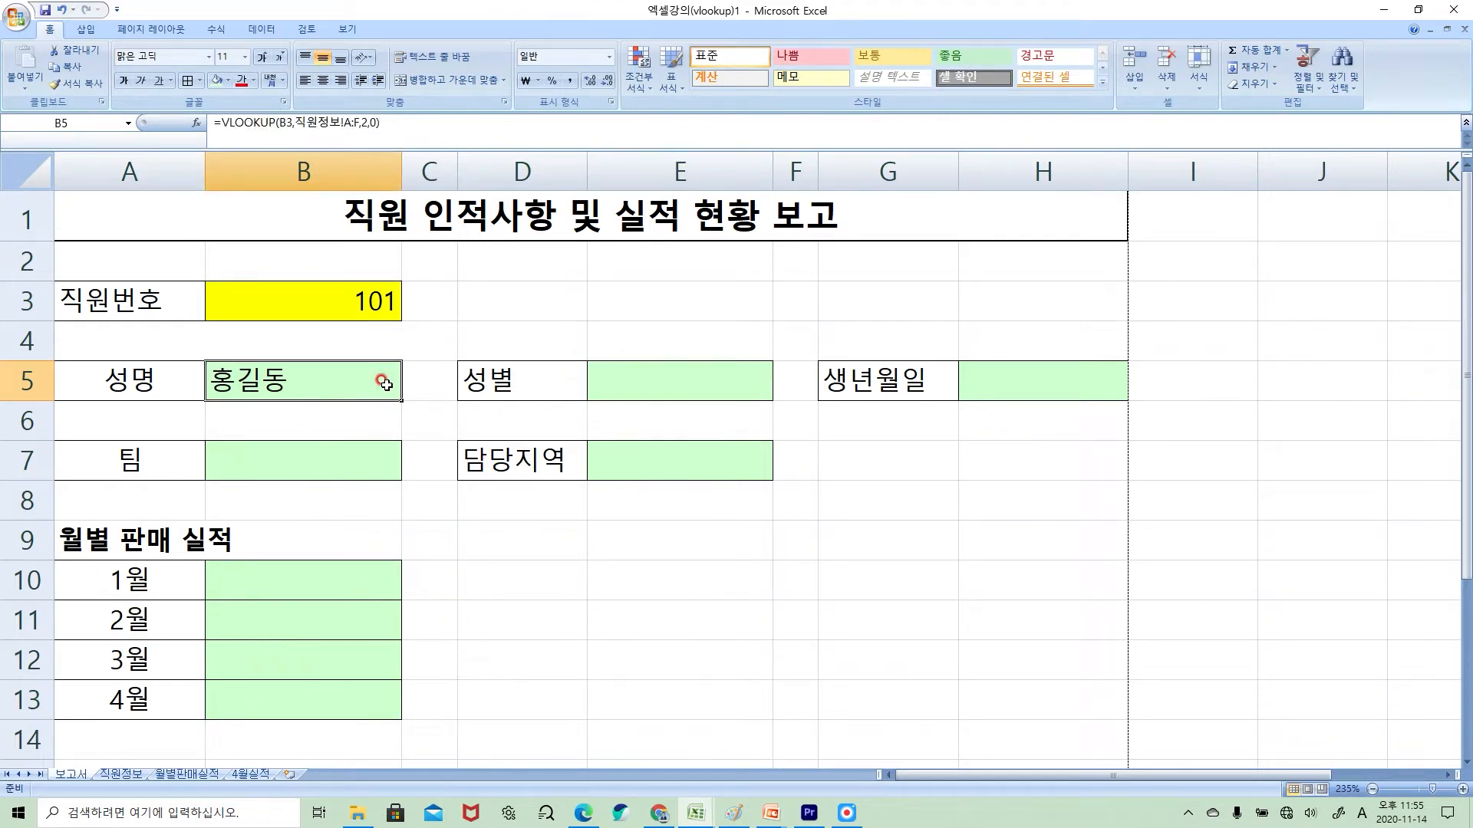
click(756, 381)
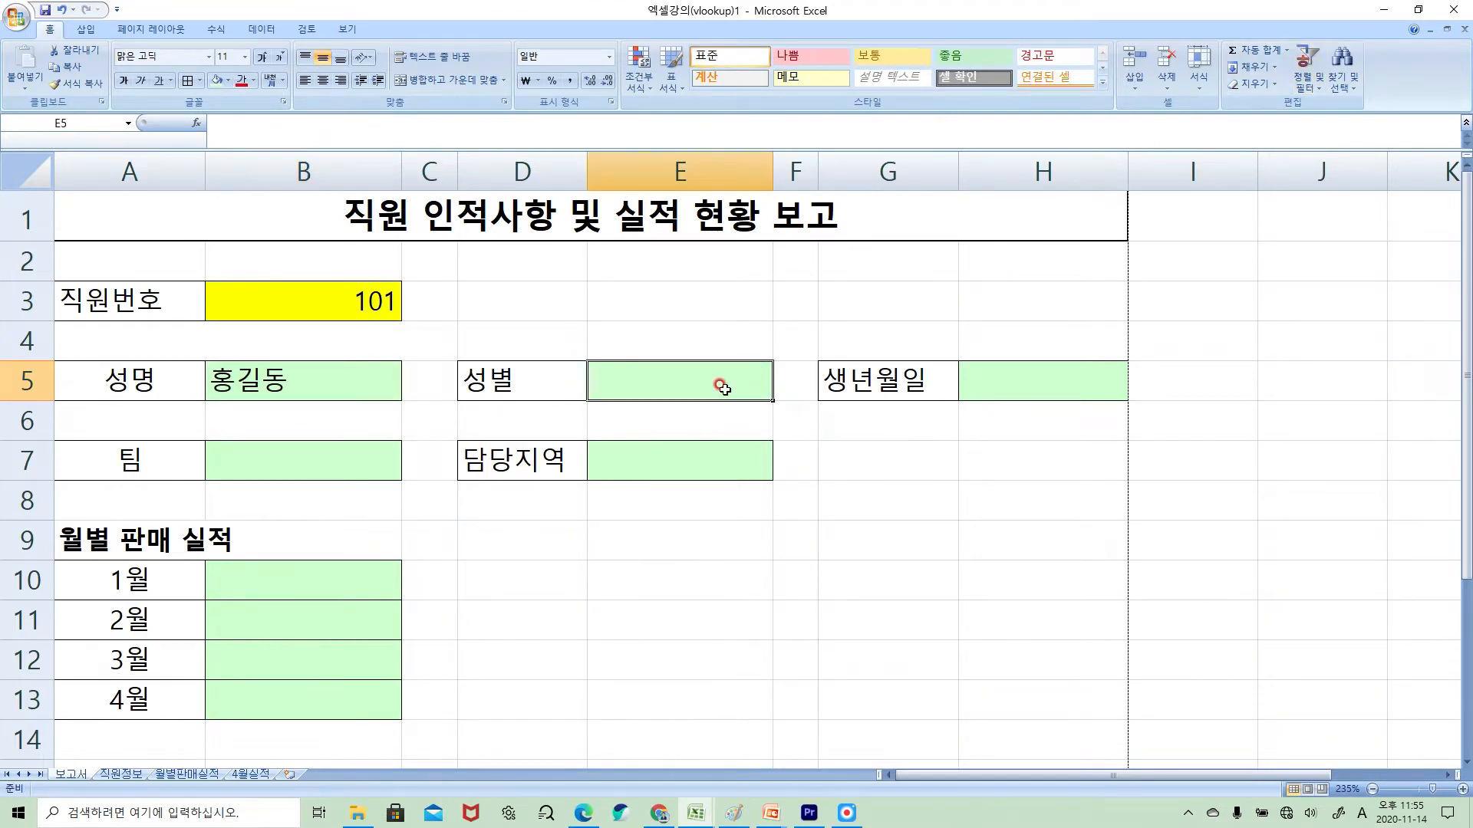
click(261, 376)
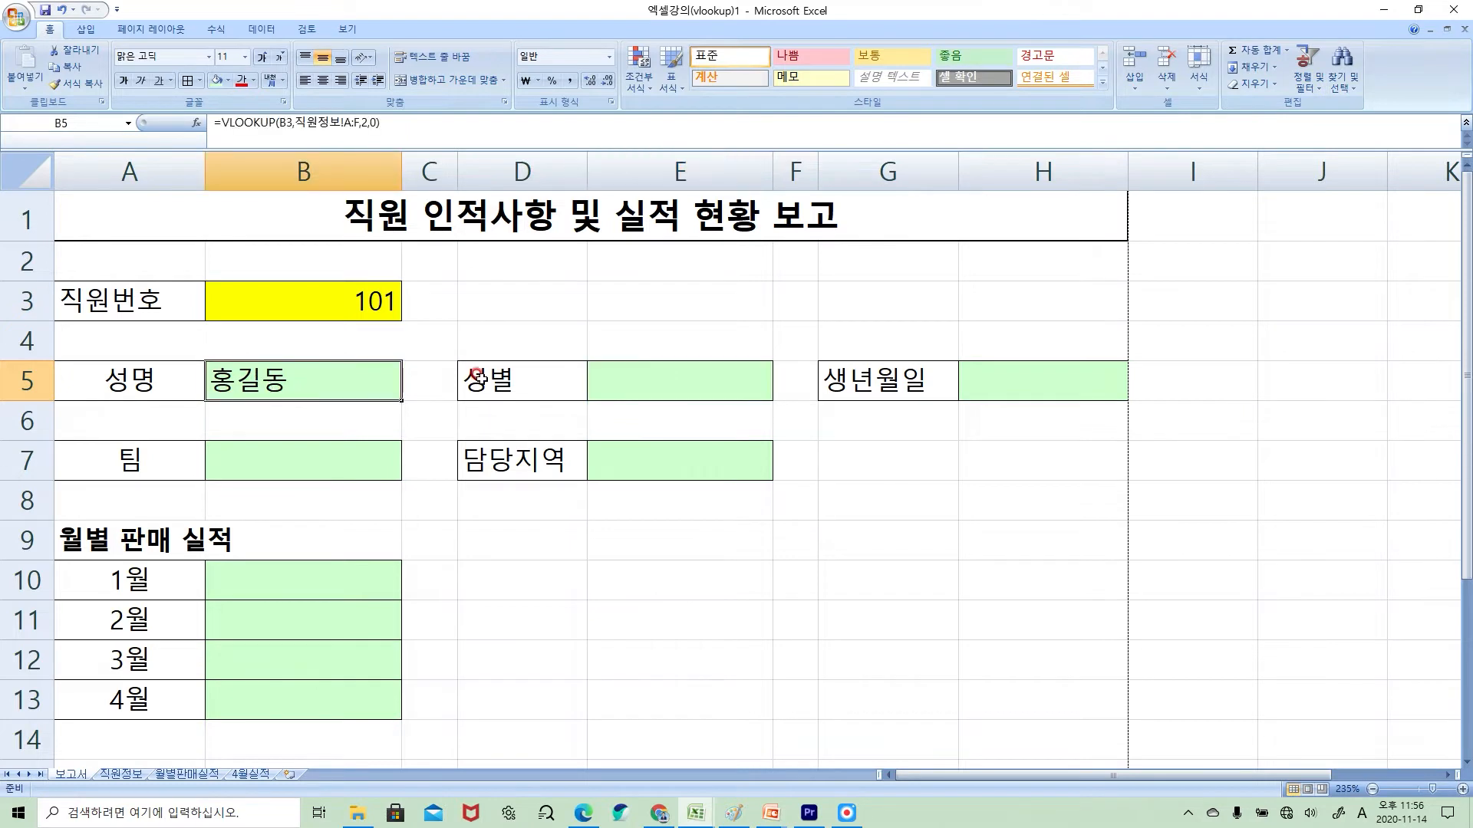
key(ctrl+c)
click(750, 383)
key(ctrl+v)
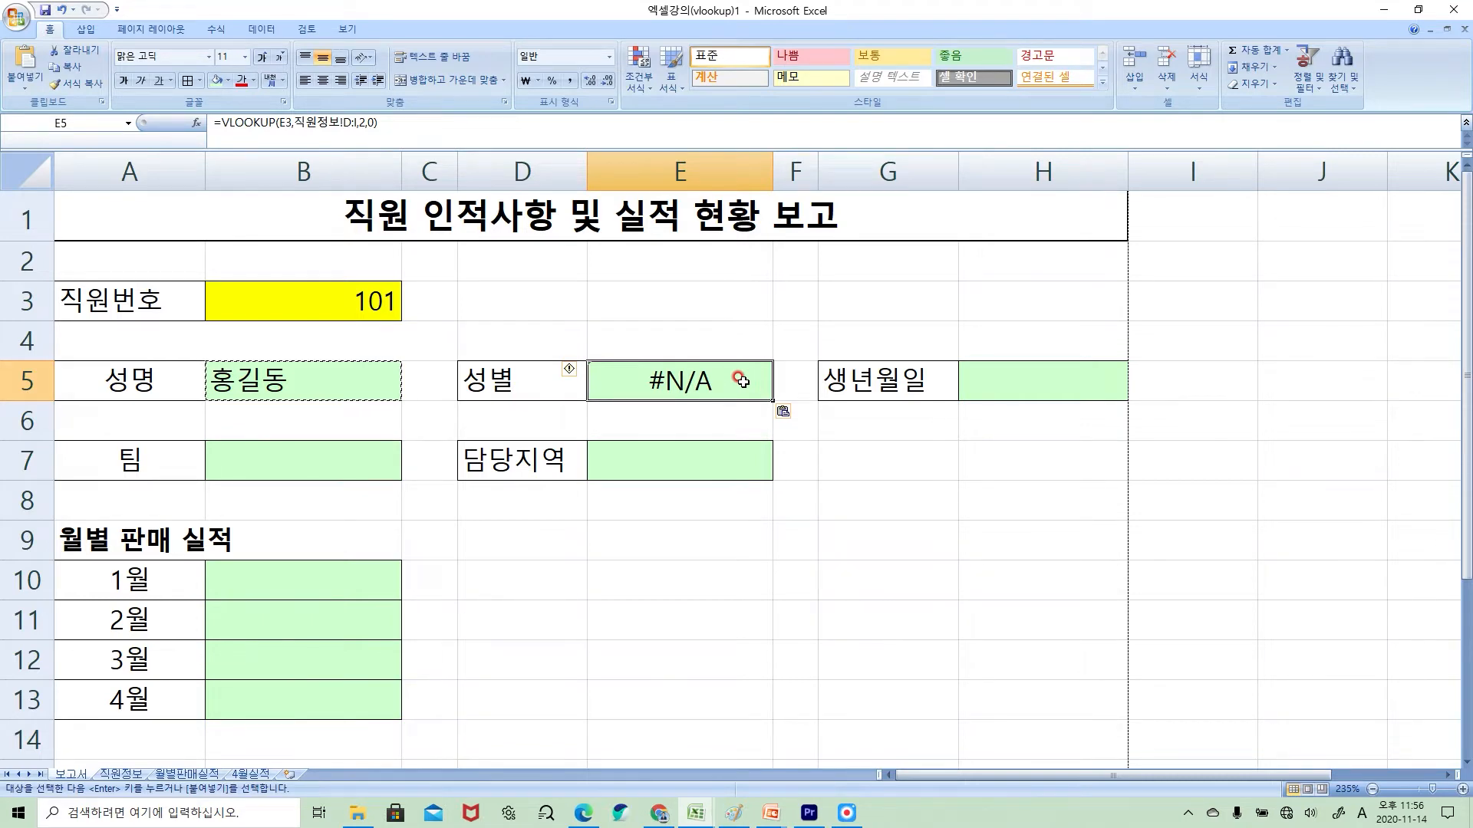
- Examine the lookup value and table range references in the copied E5 formula against the original in B5
double_click(741, 381)
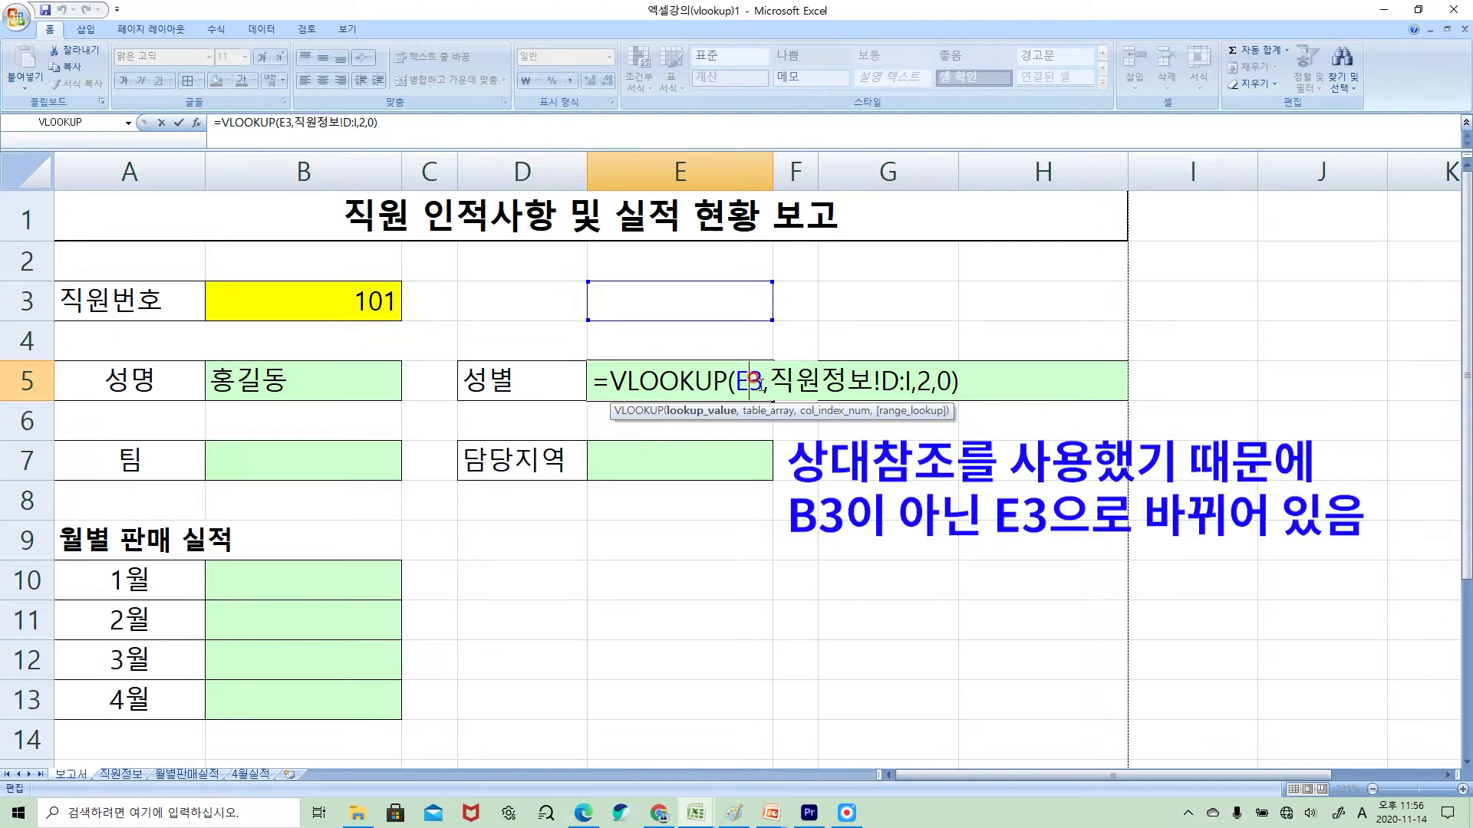
key(Escape)
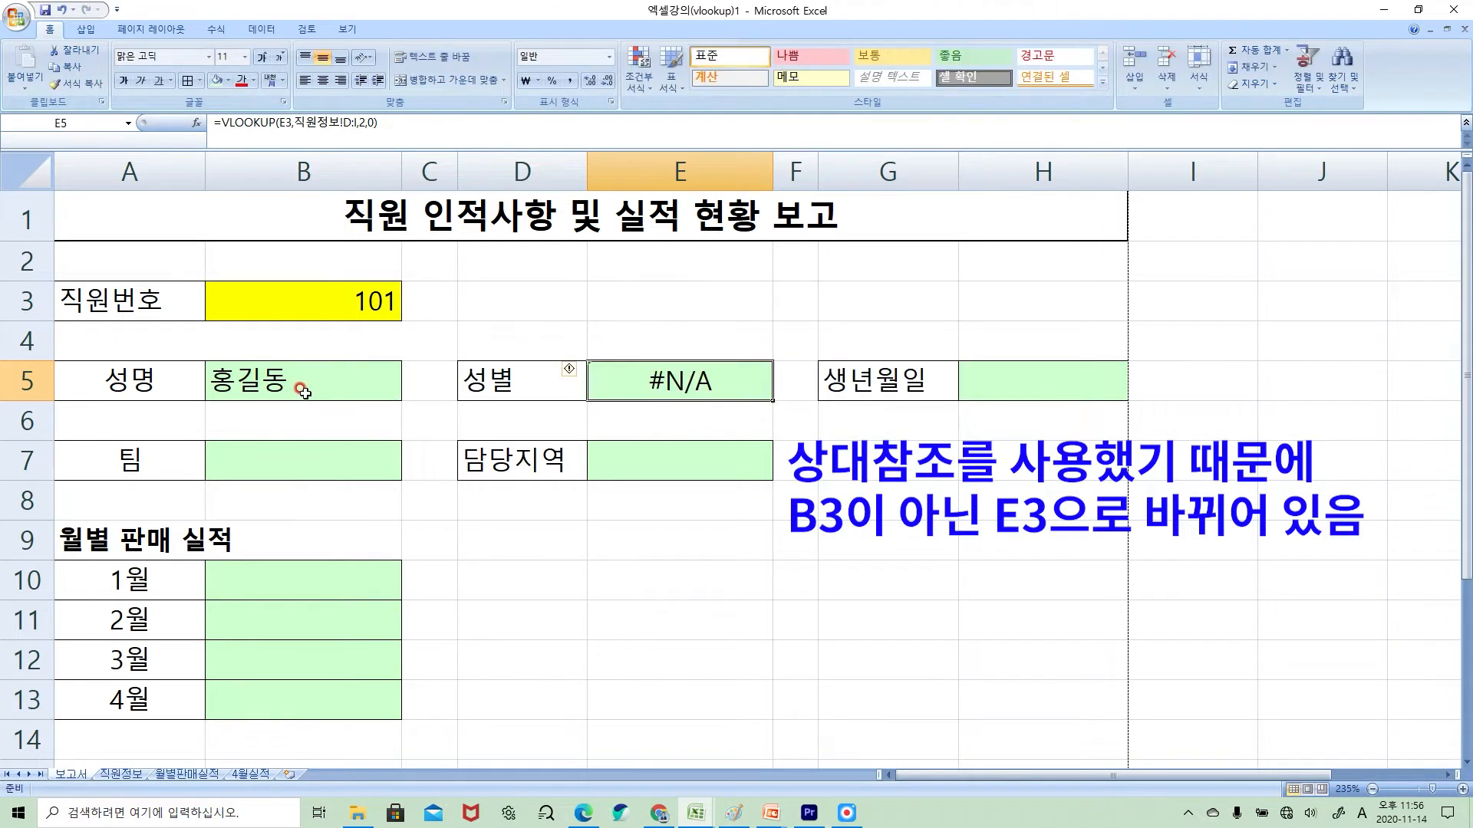
click(303, 388)
click(742, 370)
click(414, 381)
click(520, 382)
click(679, 377)
double_click(756, 385)
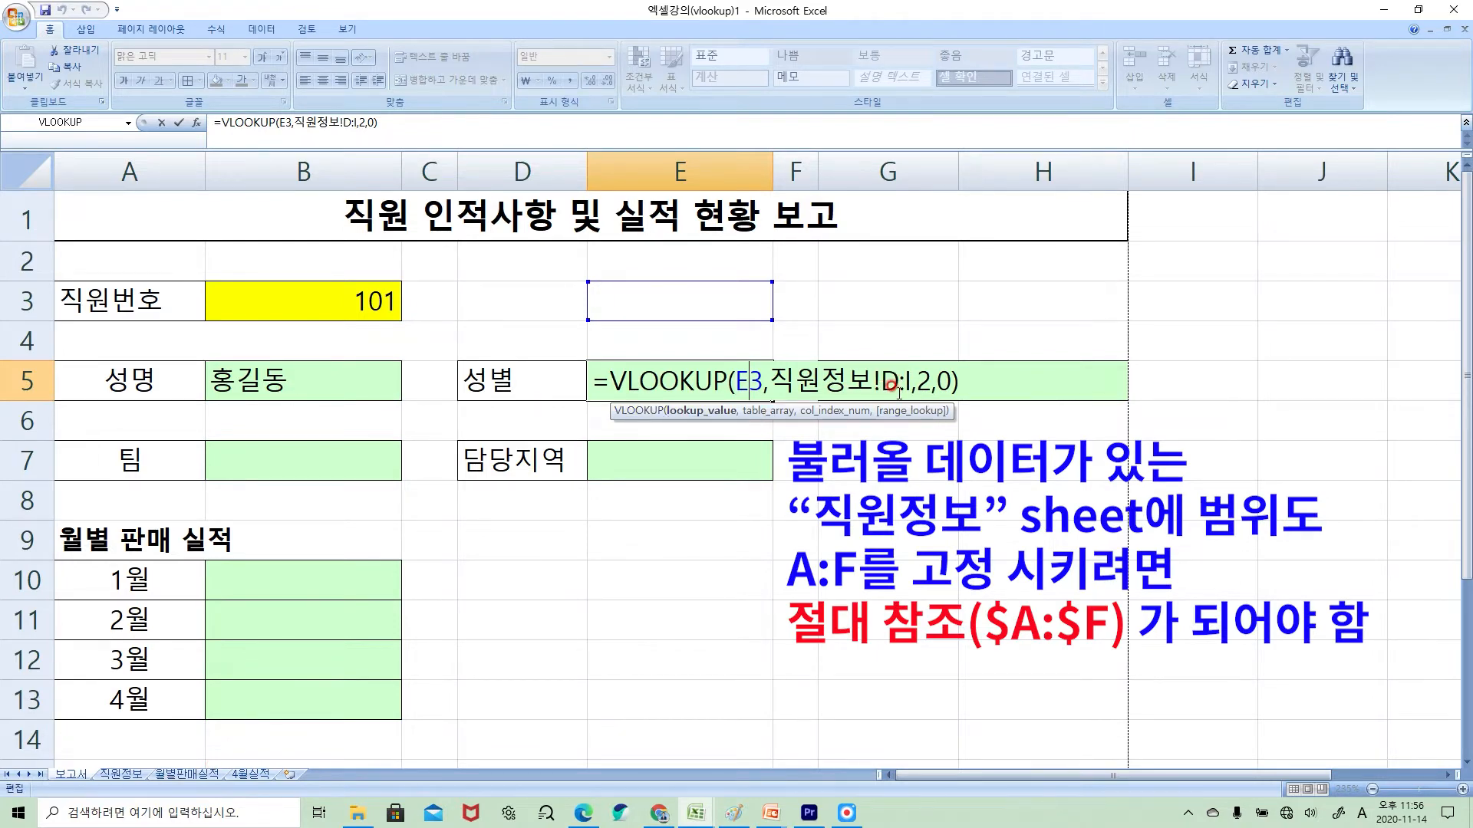
key(ctrl+Return)
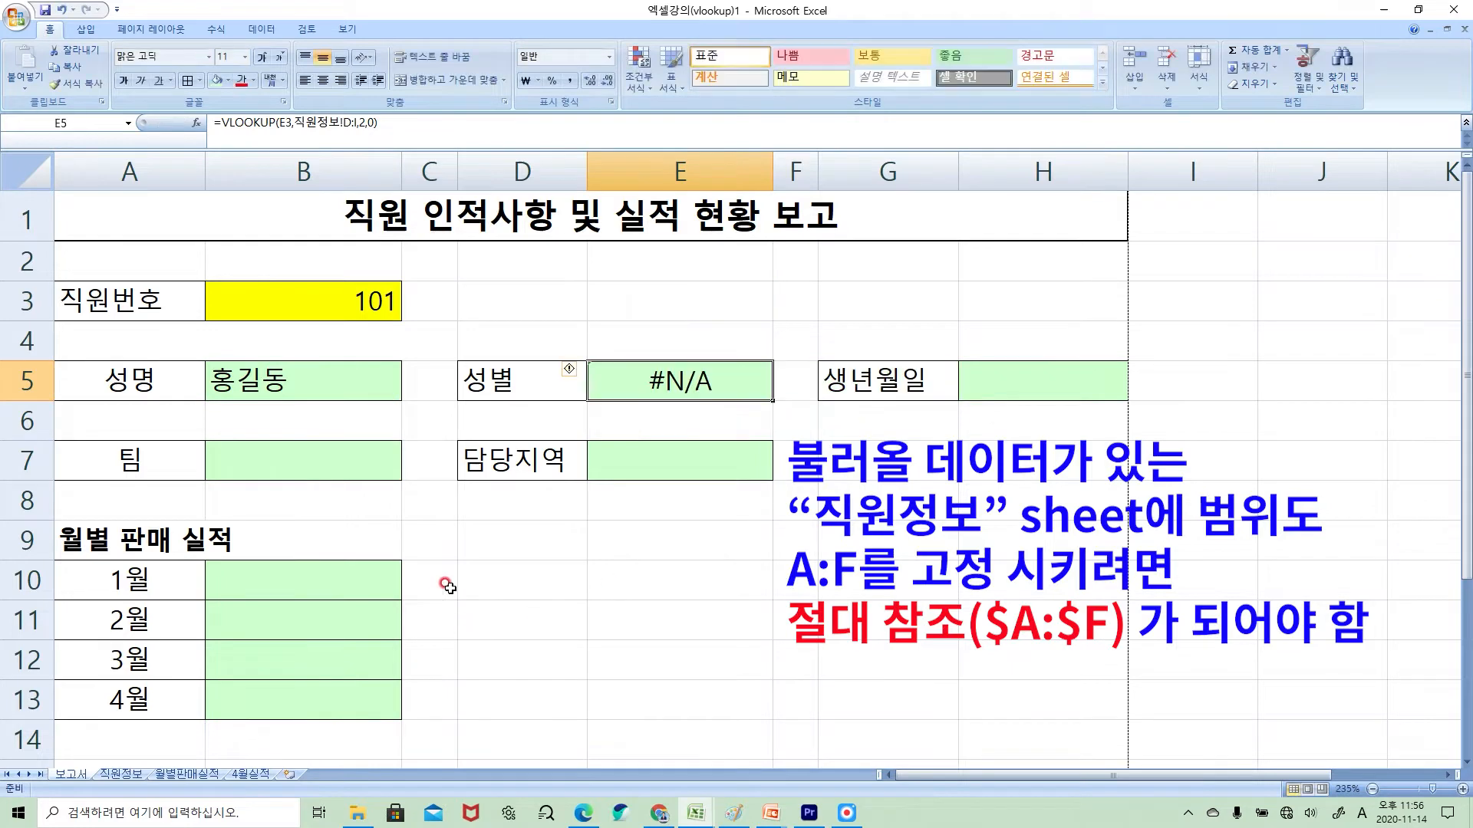
- Check the column headers 직원번호 to 성별 on the 직원정보 sheet against the range used in the E5 formula
click(437, 384)
click(721, 382)
click(120, 773)
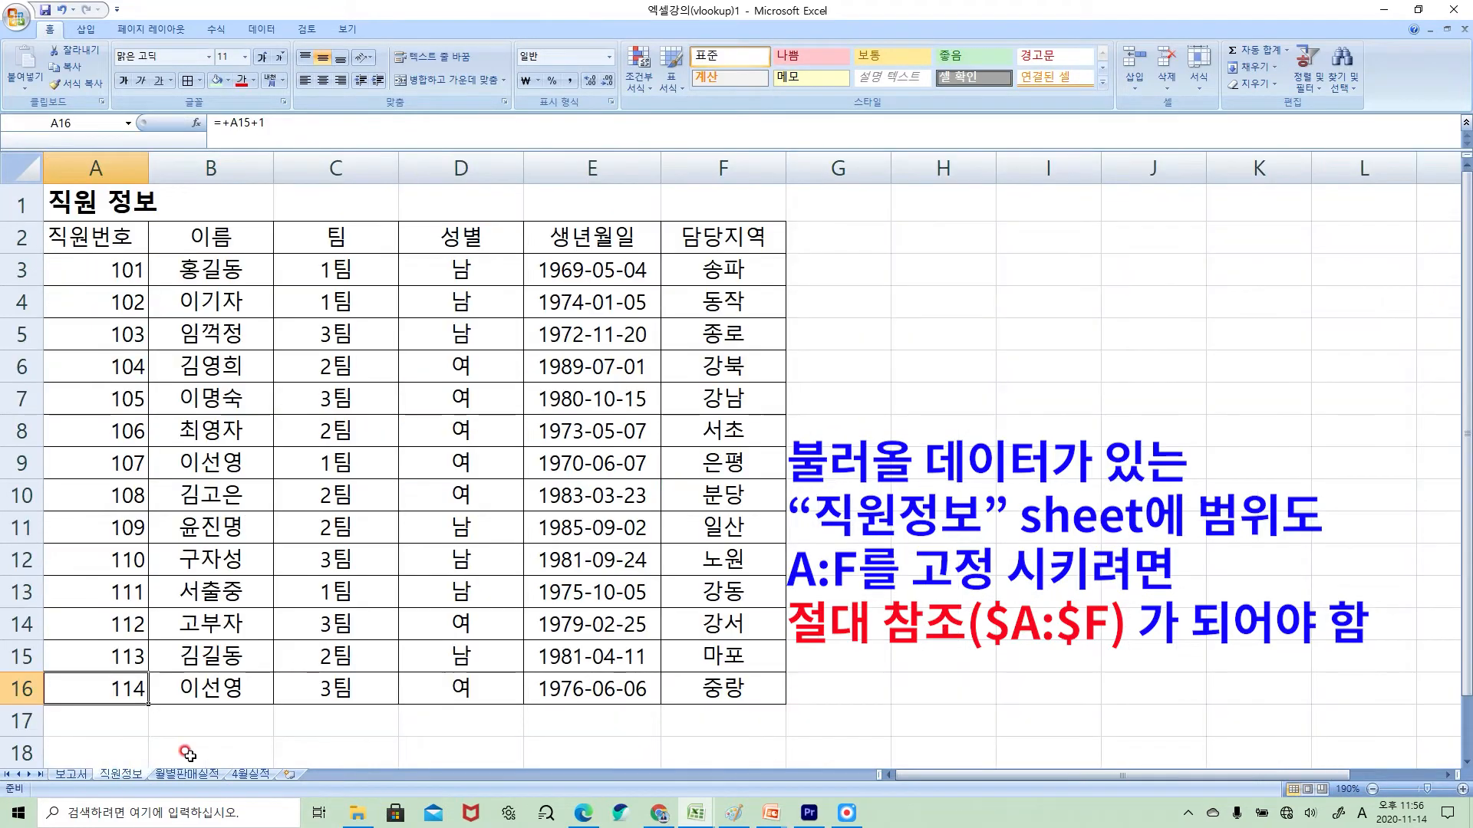
click(129, 234)
click(237, 237)
click(309, 236)
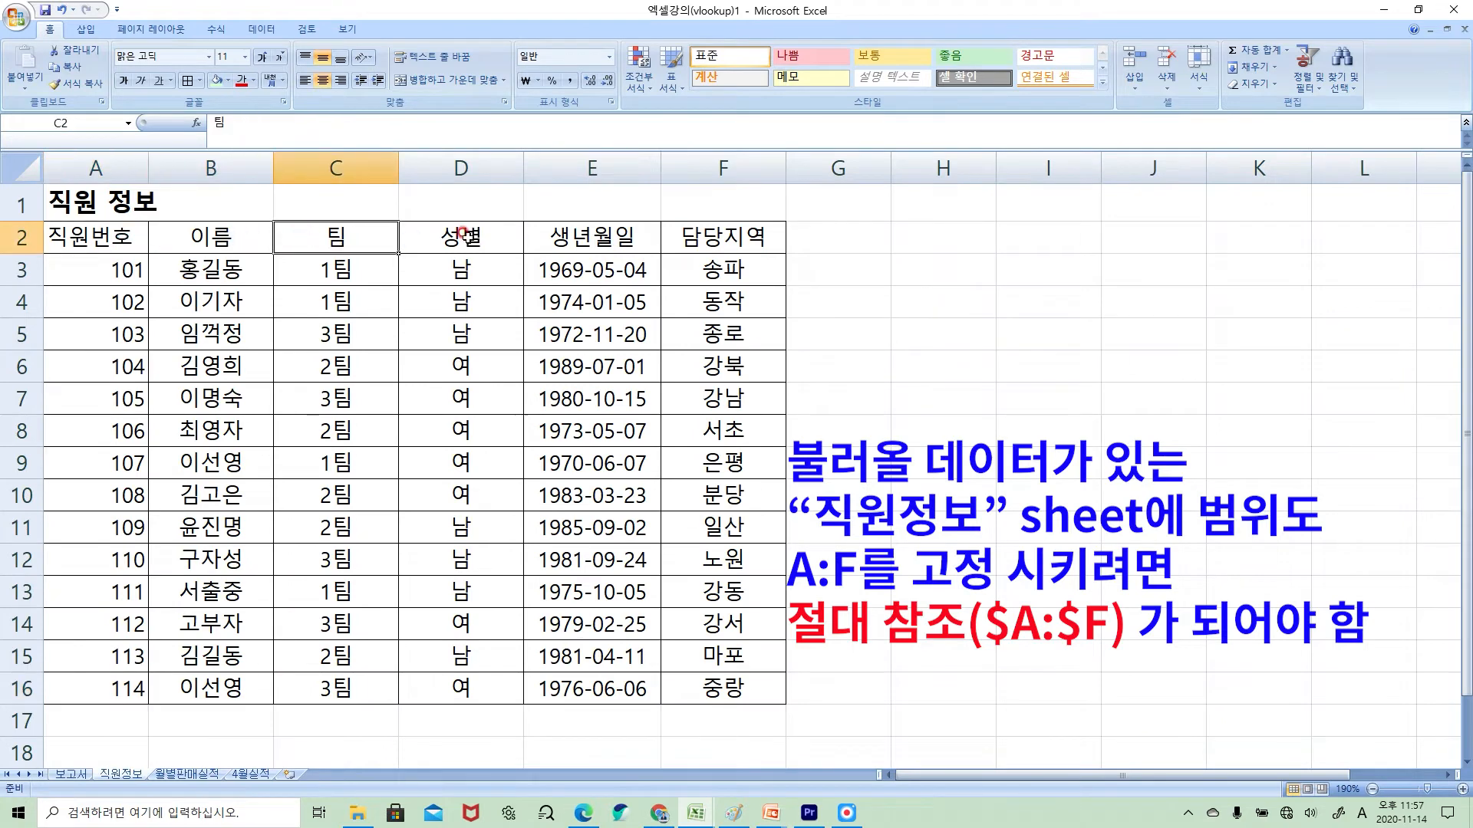
click(461, 234)
key(ctrl+Page_Up)
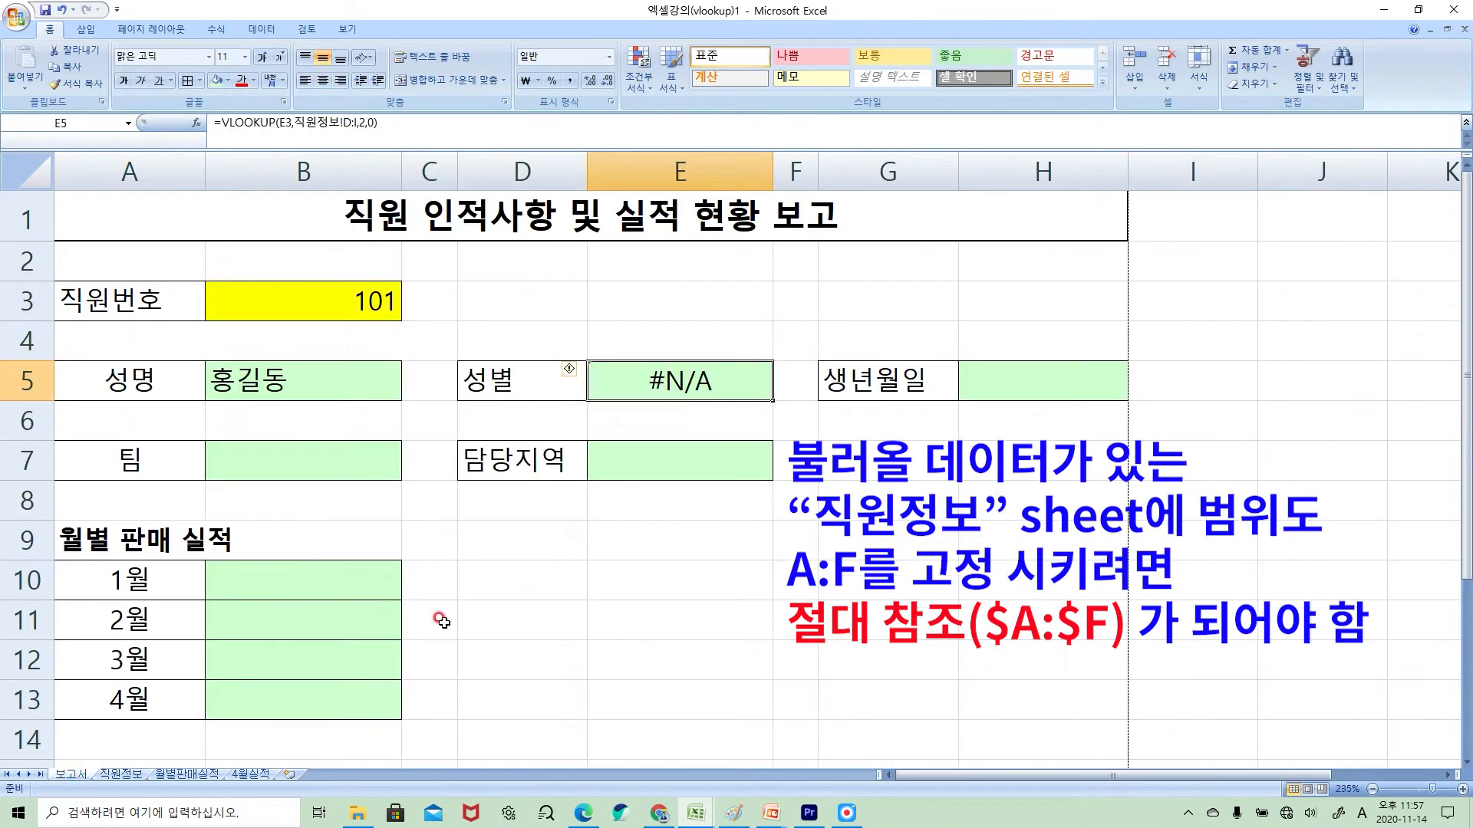
double_click(713, 381)
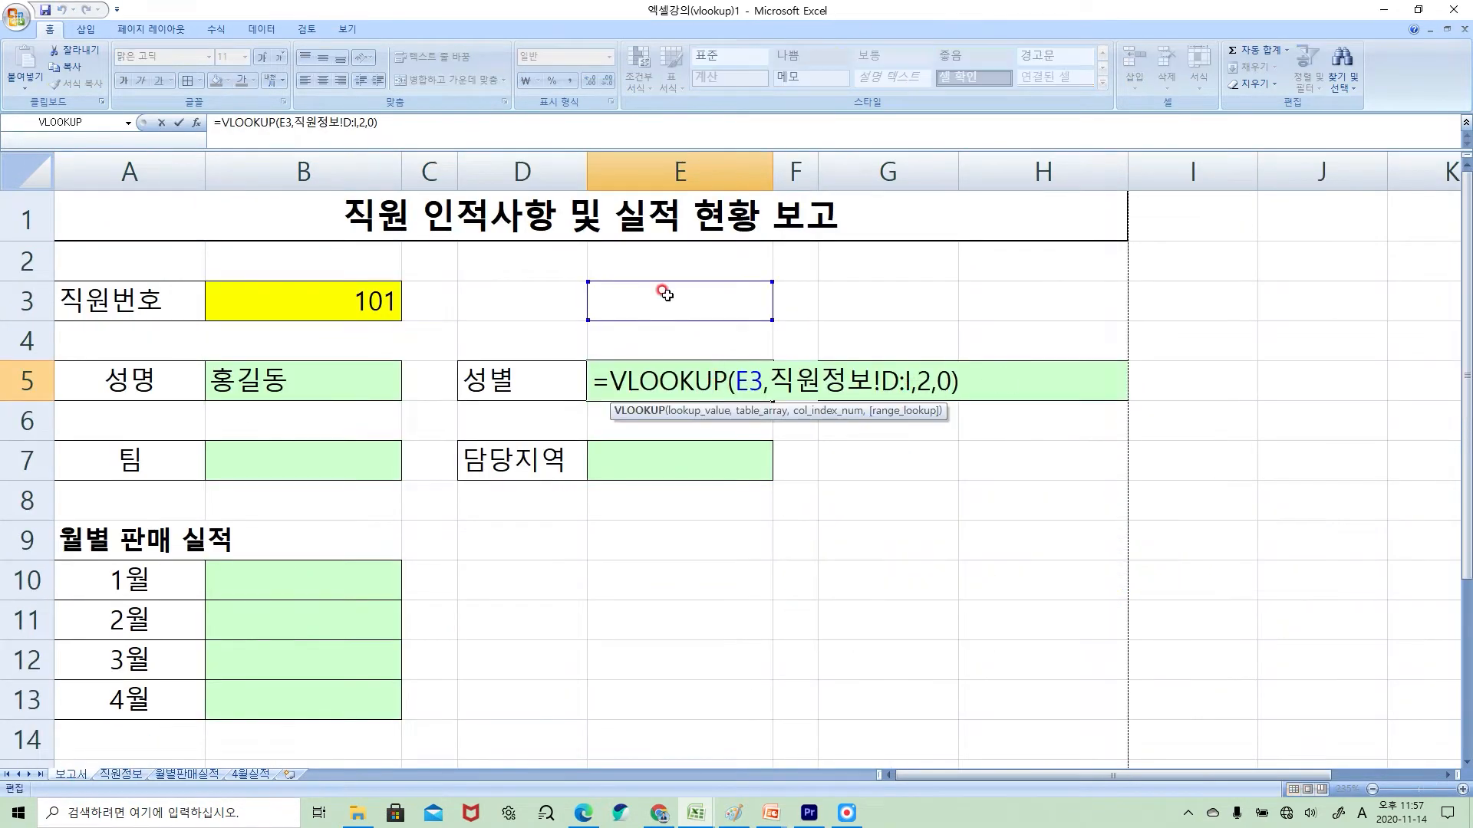
key(Escape)
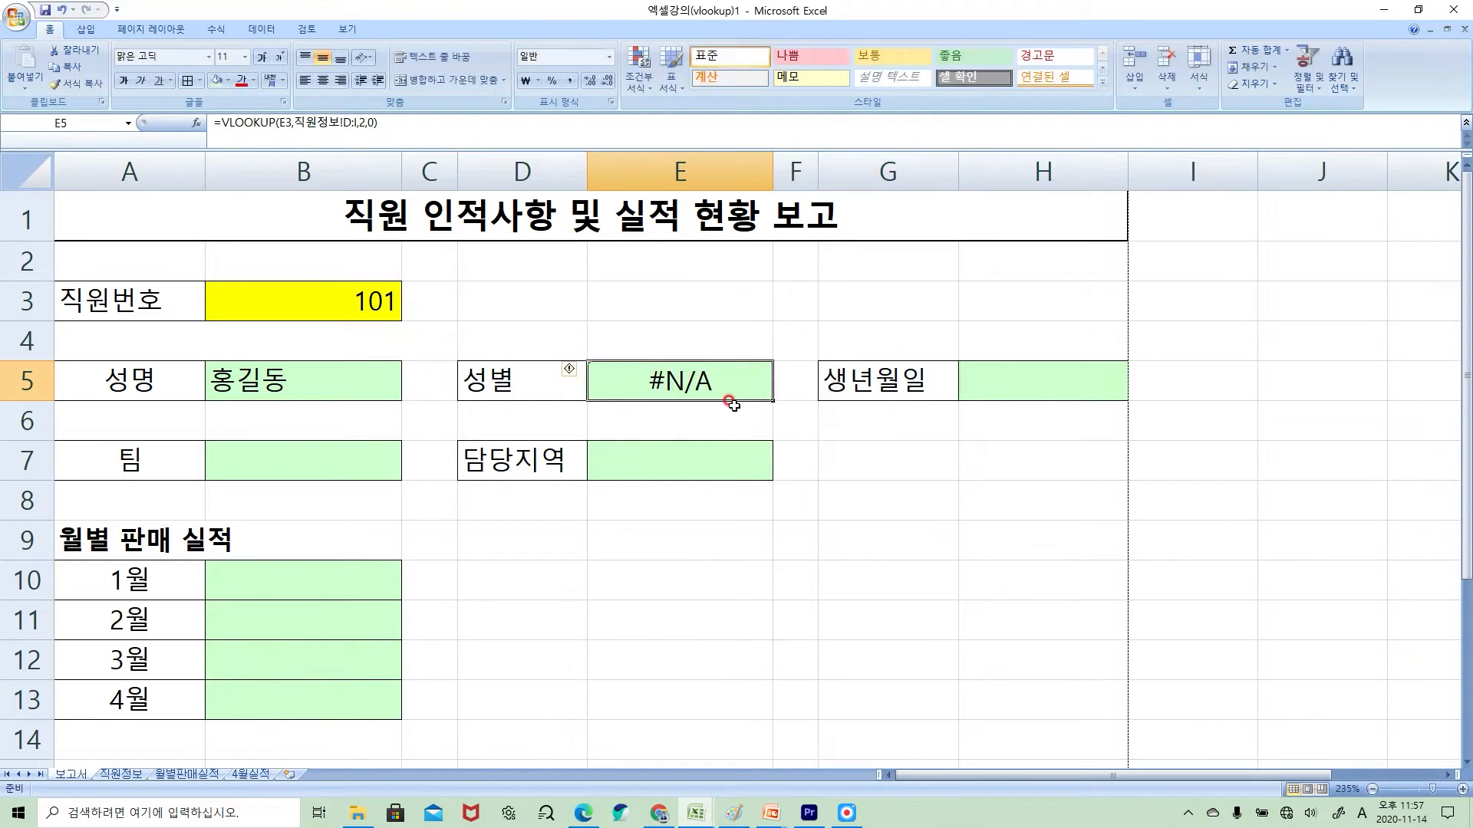
- Make the references in the B5 VLOOKUP formula absolute, using $B$3 as lookup value and 직원정보!$A:$F as table range
click(297, 378)
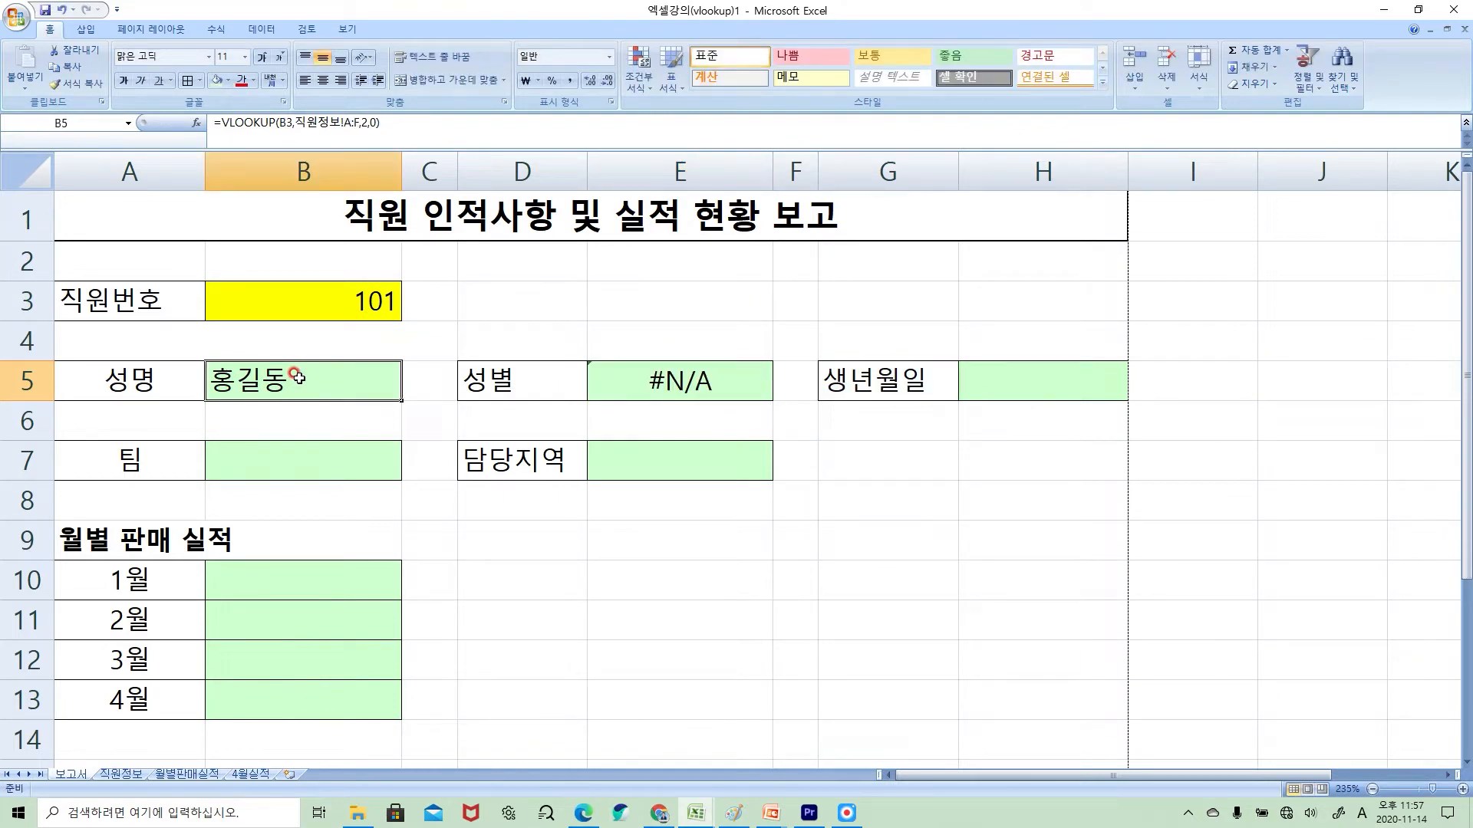
double_click(297, 378)
click(370, 382)
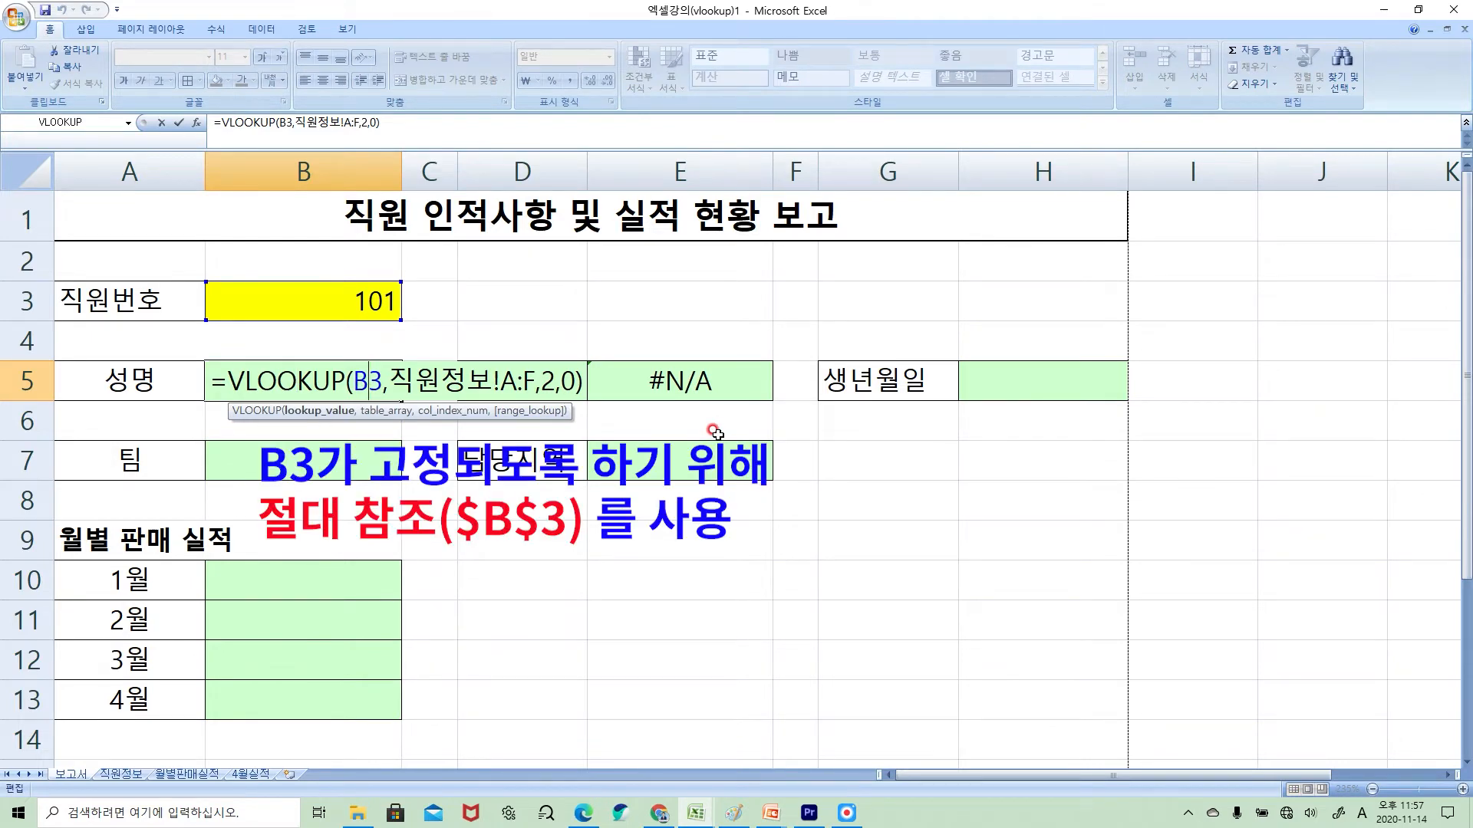
key(F4)
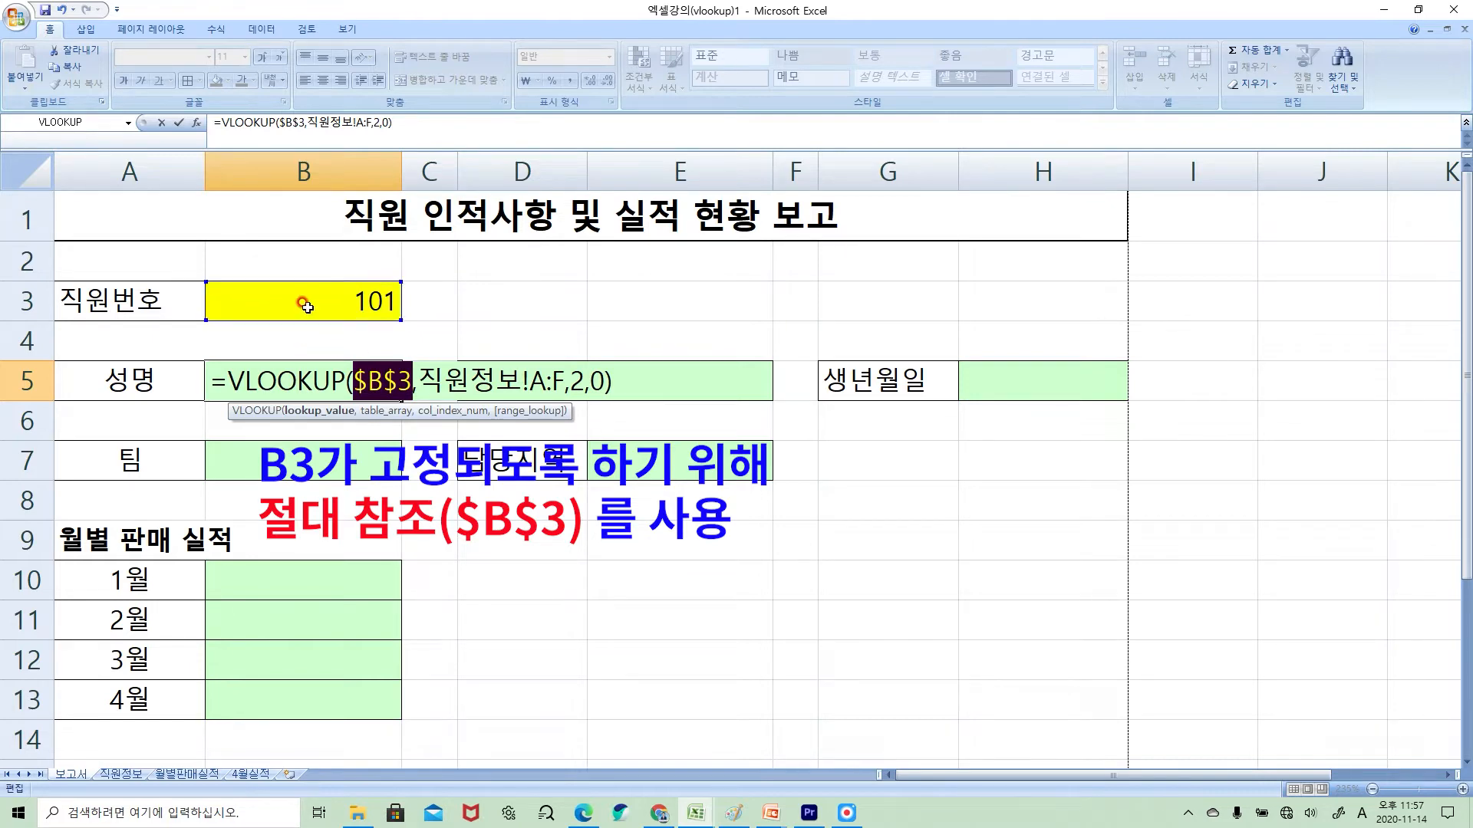
click(584, 381)
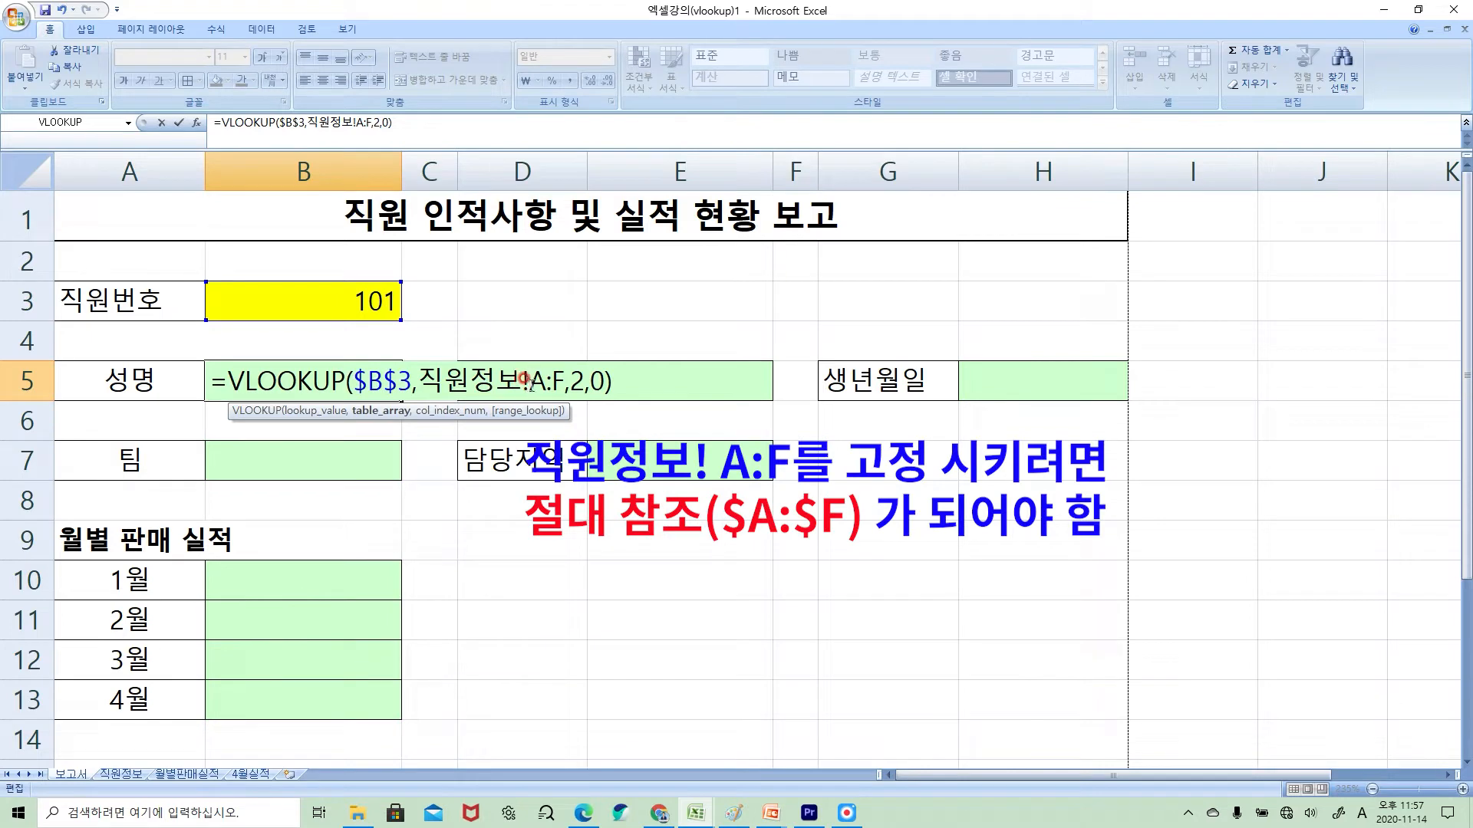
key(F4)
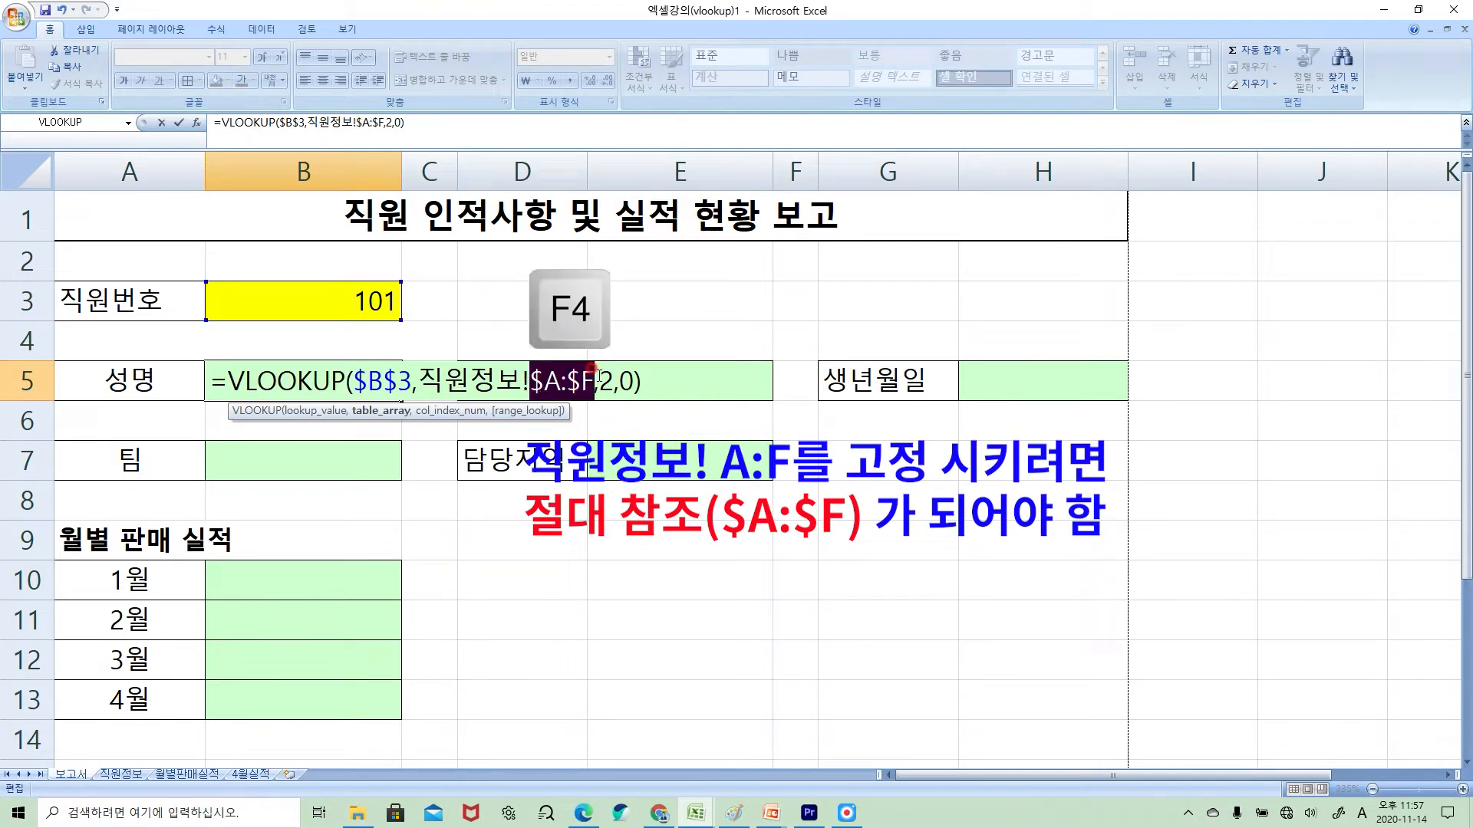
key(Return)
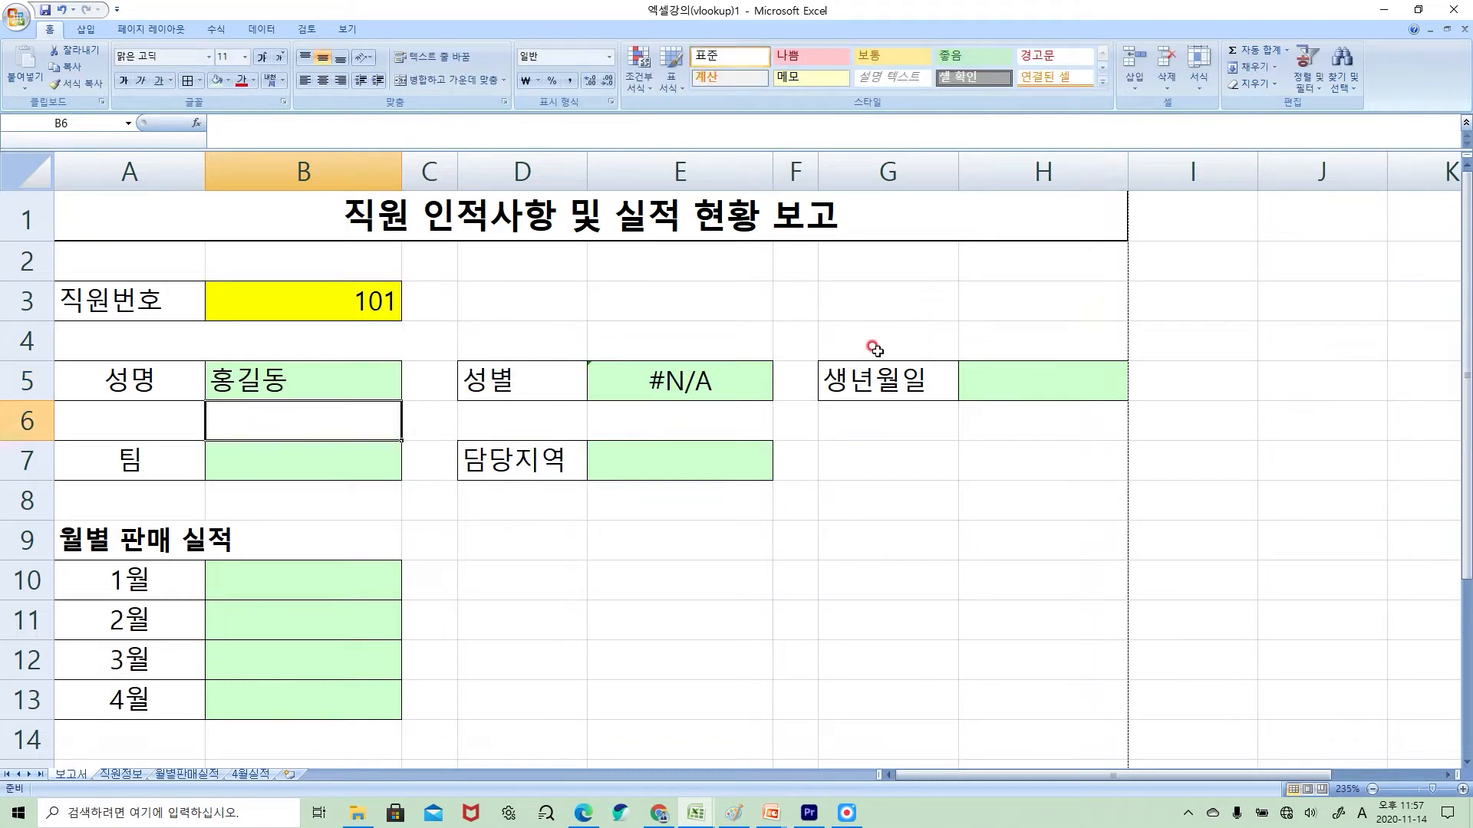
- Copy the formula with absolute references from B5 into the 성별 cell E5 and check its references
click(332, 376)
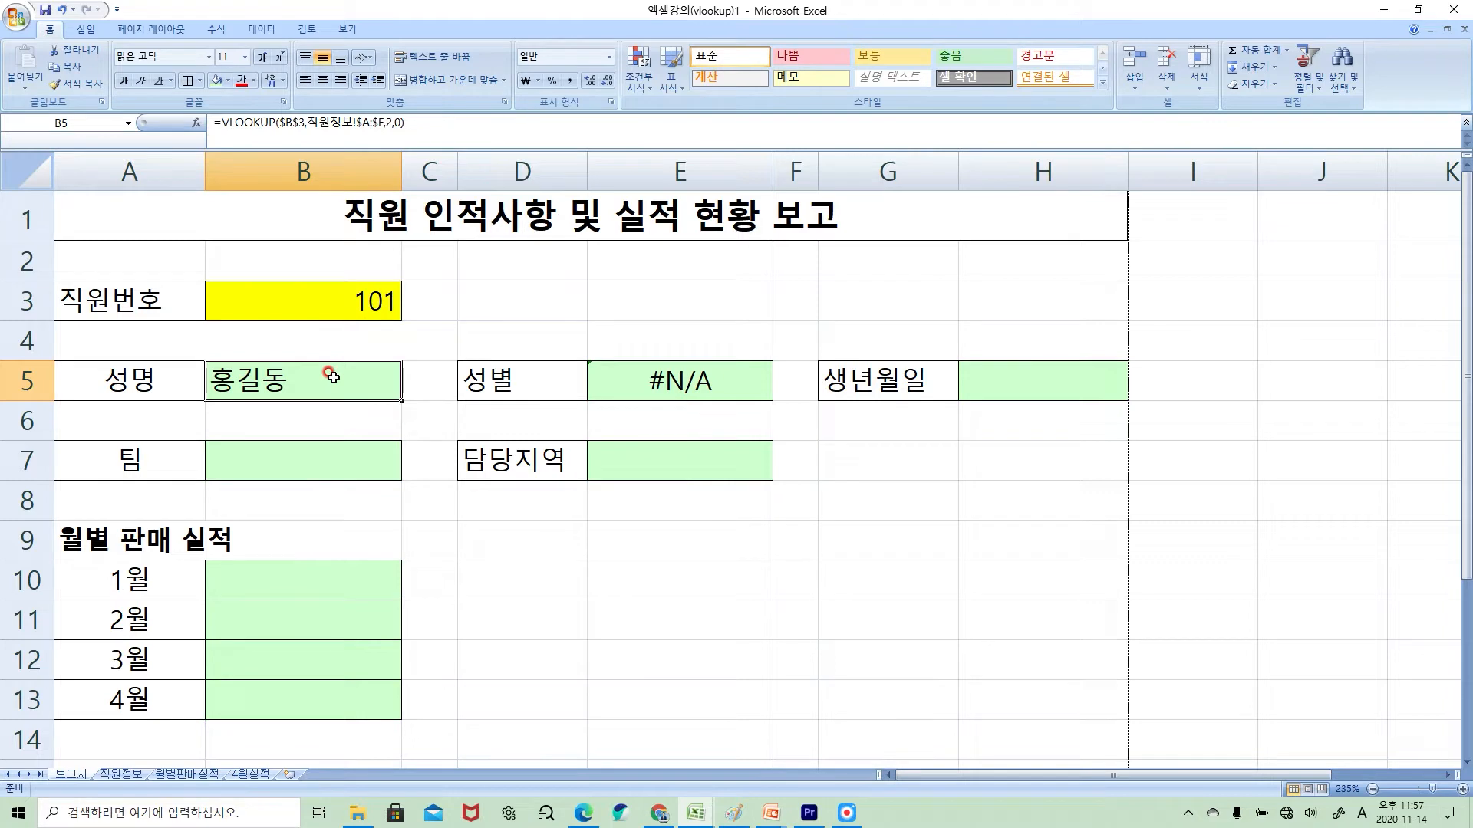
key(ctrl+c)
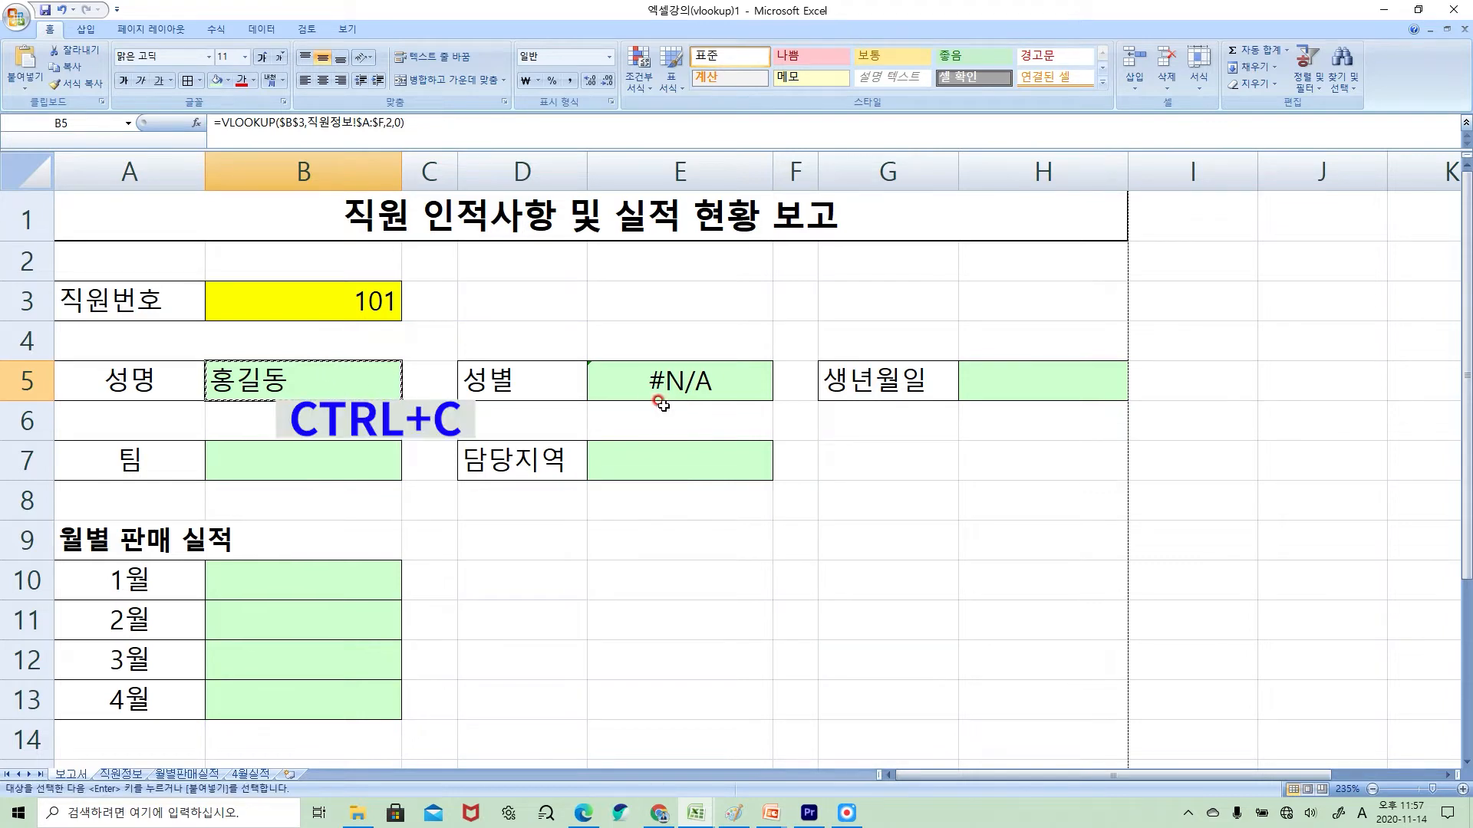
click(671, 382)
key(ctrl+v)
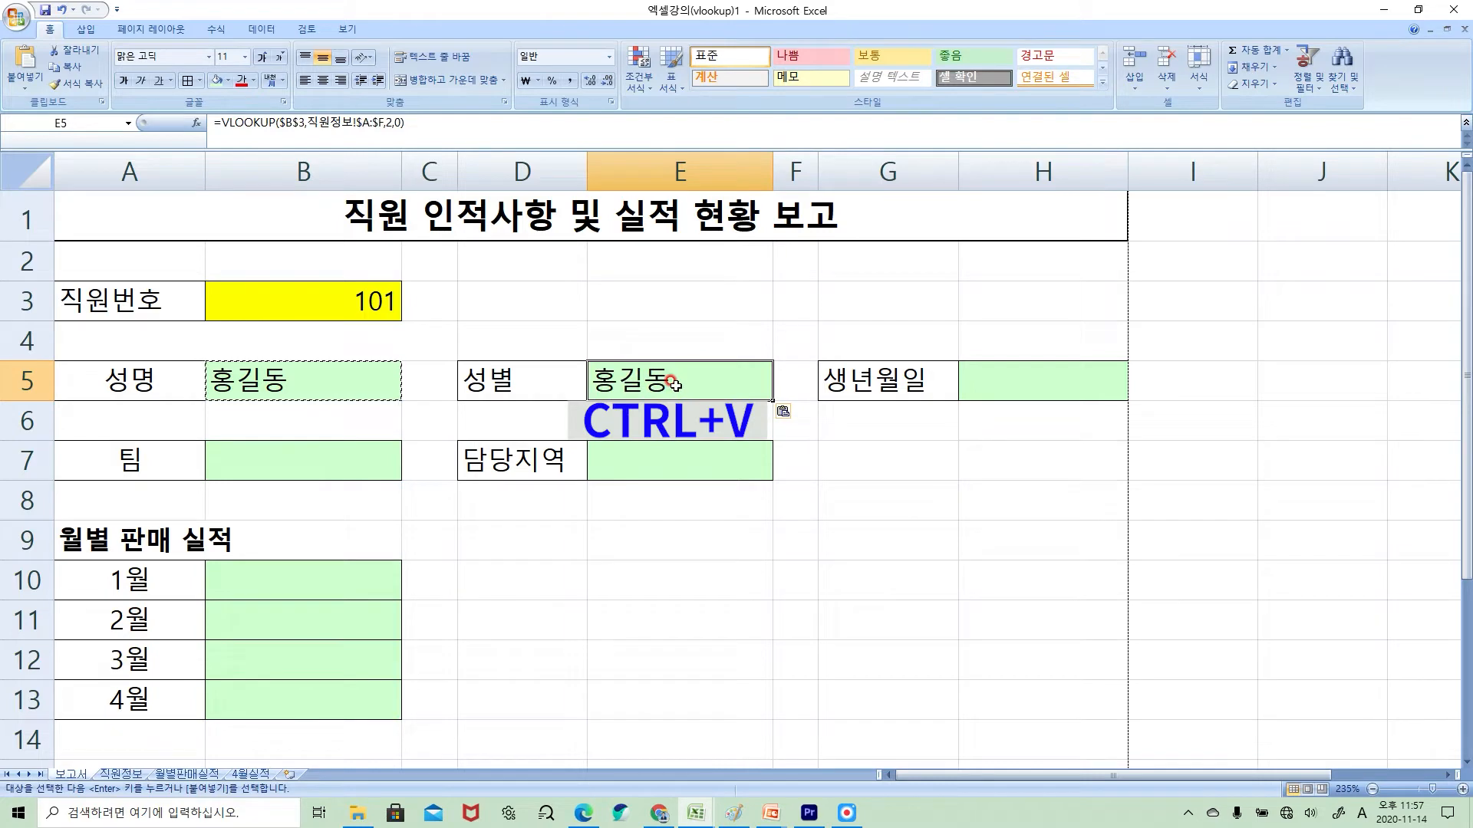
double_click(671, 379)
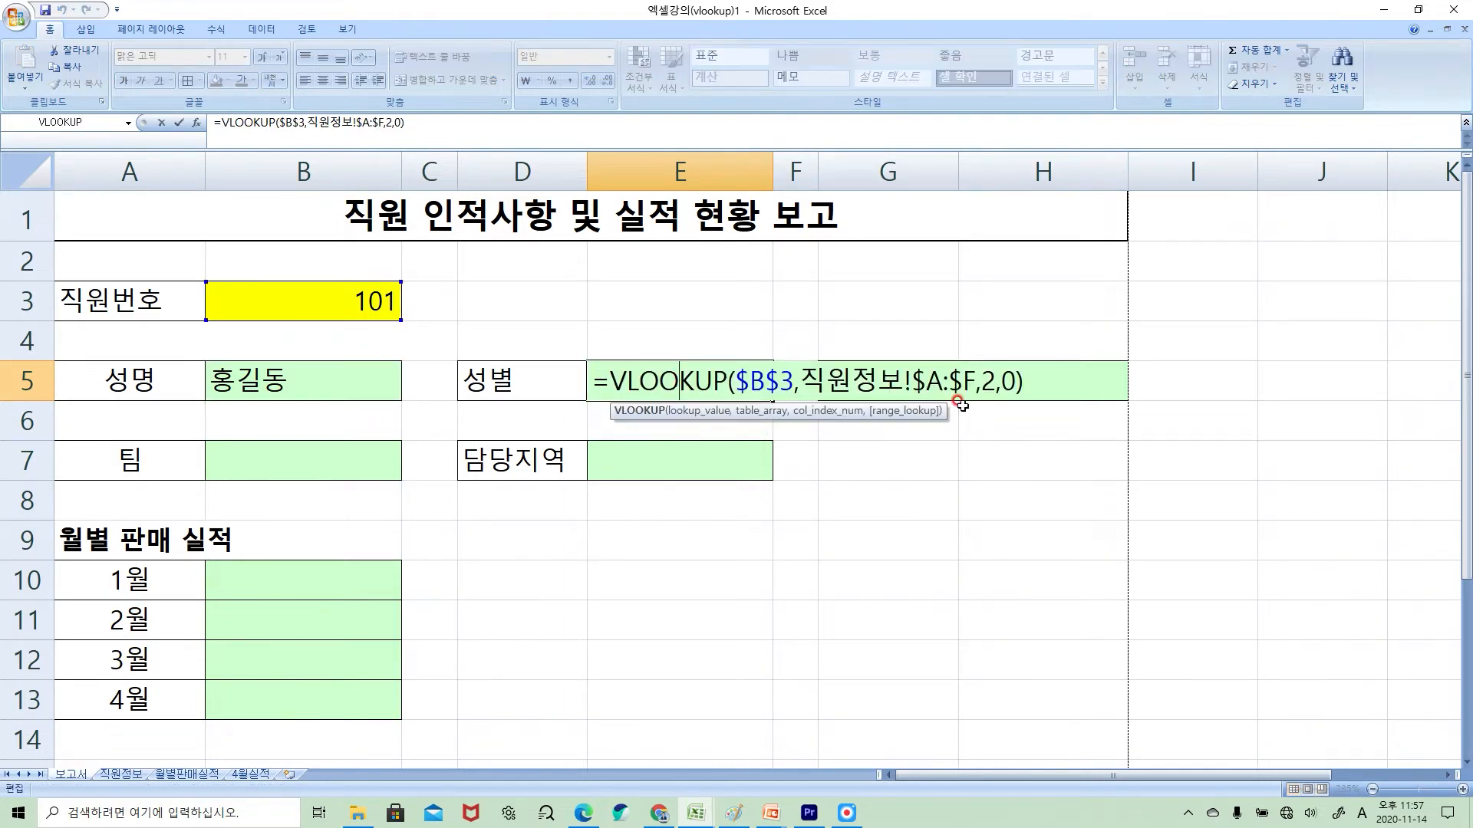
key(Return)
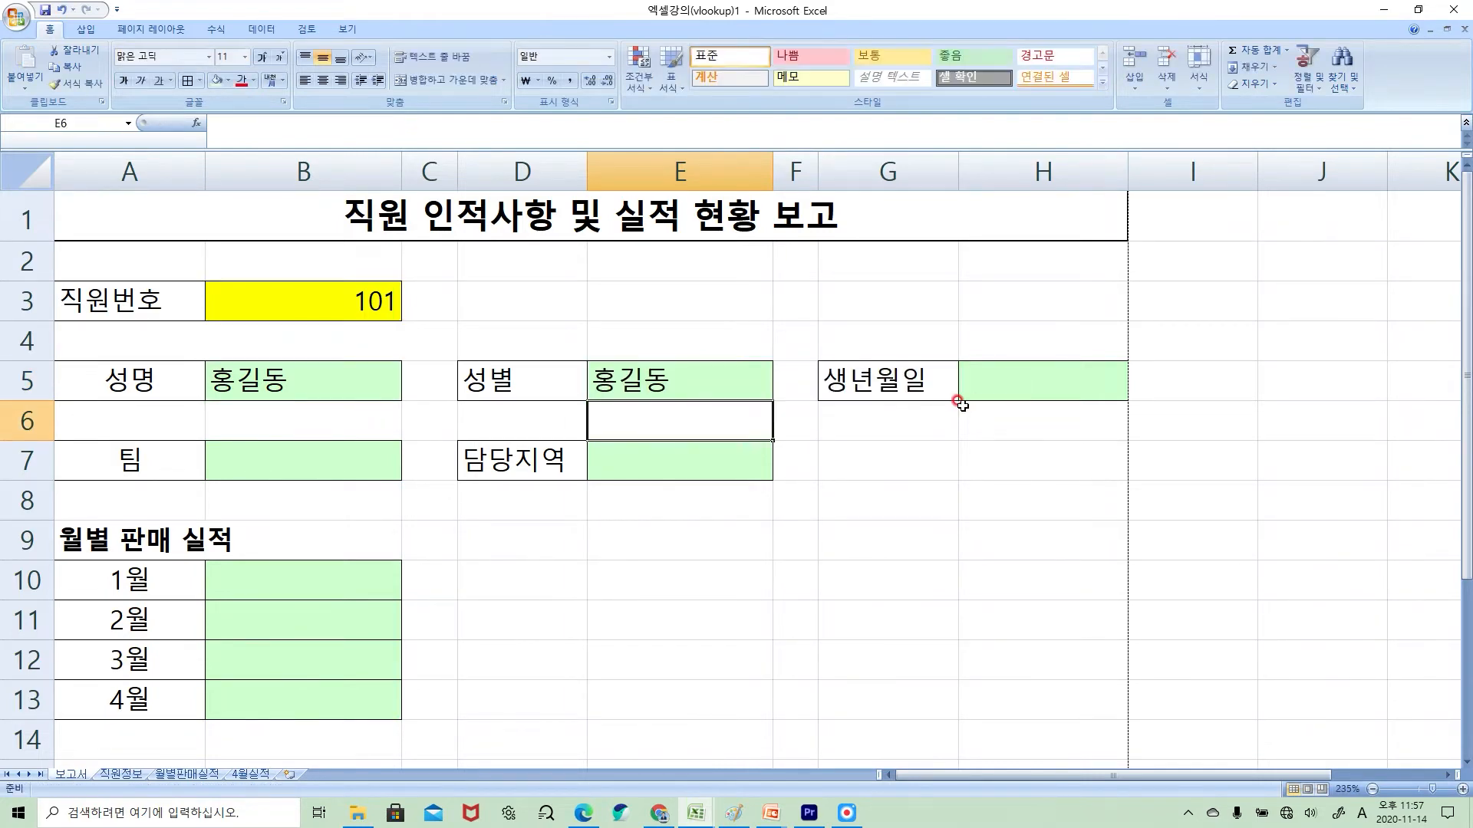
- Locate the 성별 column on the 직원정보 sheet and set the column index in the E5 formula to 4
click(759, 379)
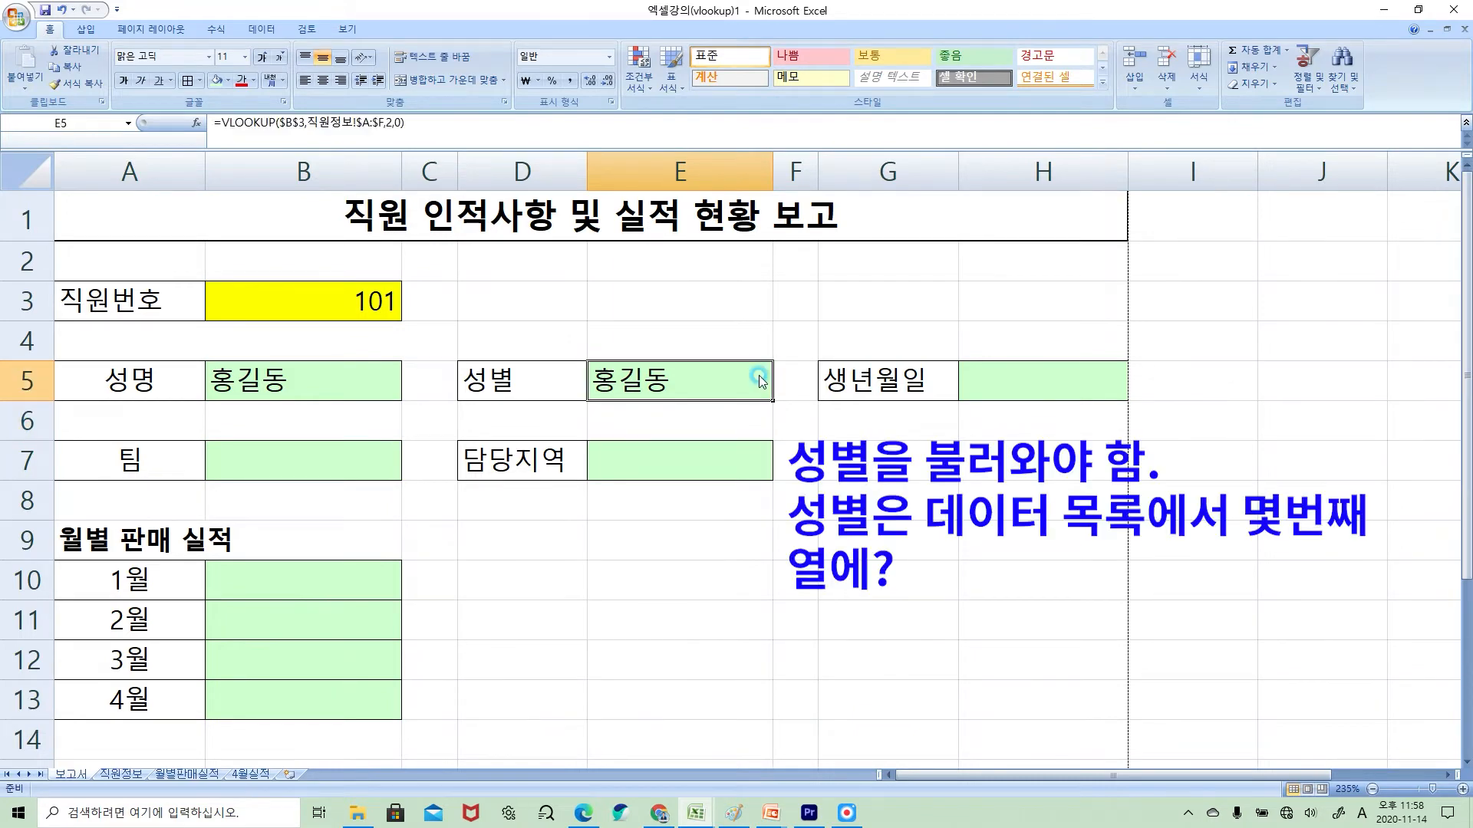
click(121, 774)
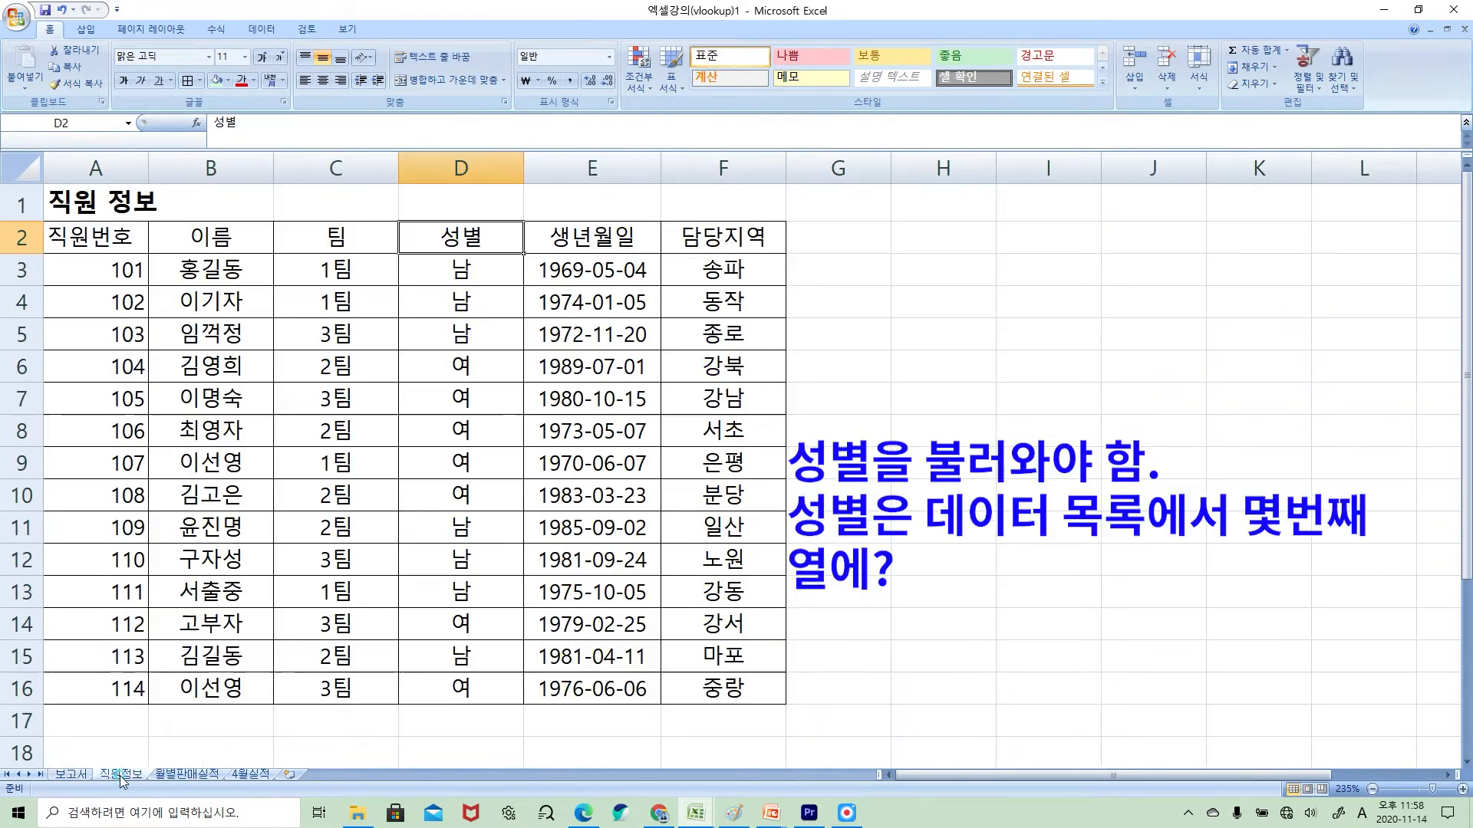
click(122, 196)
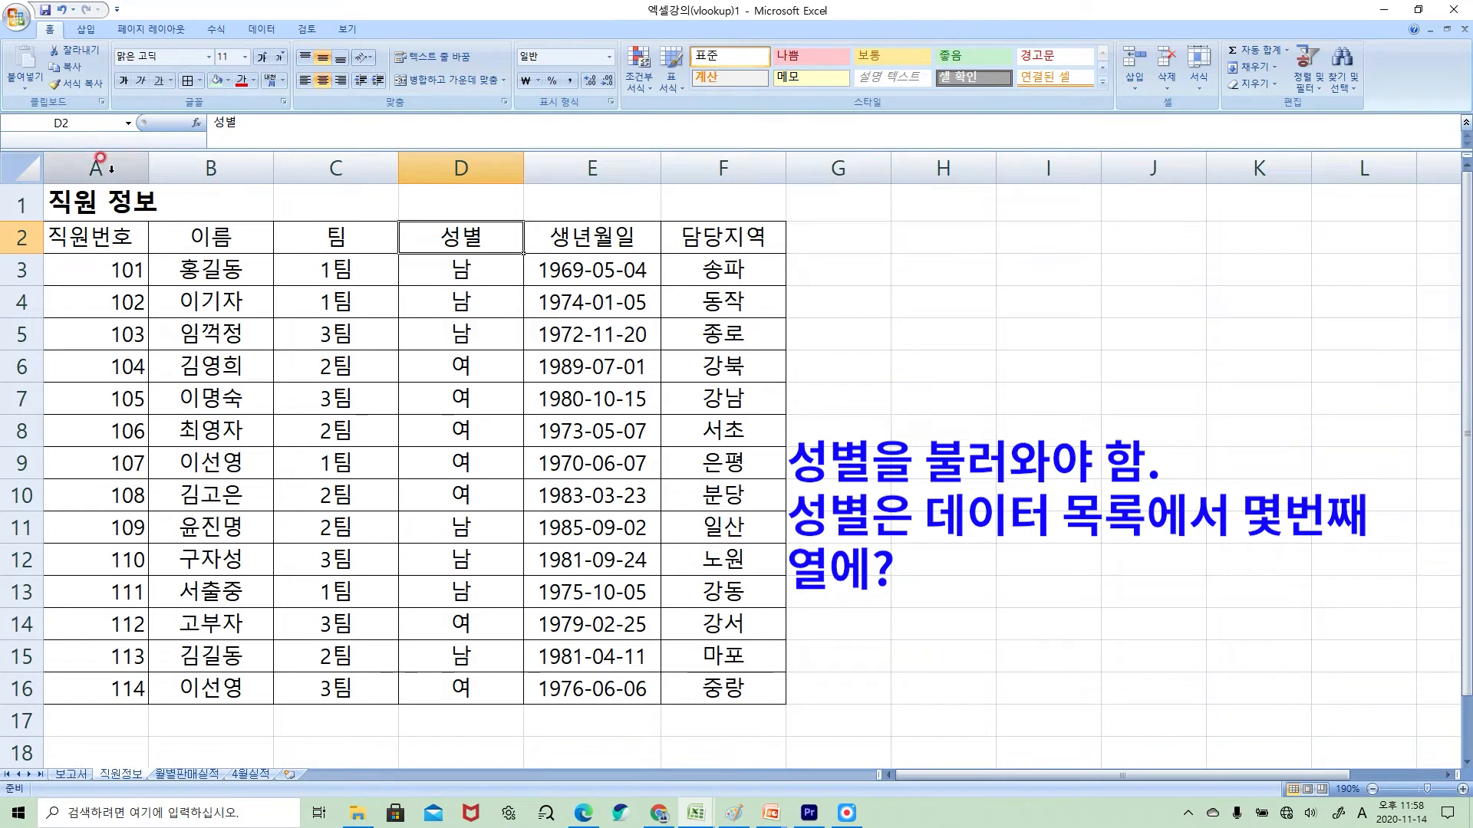
key(ctrl+shift+Down)
click(209, 166)
click(360, 167)
click(484, 165)
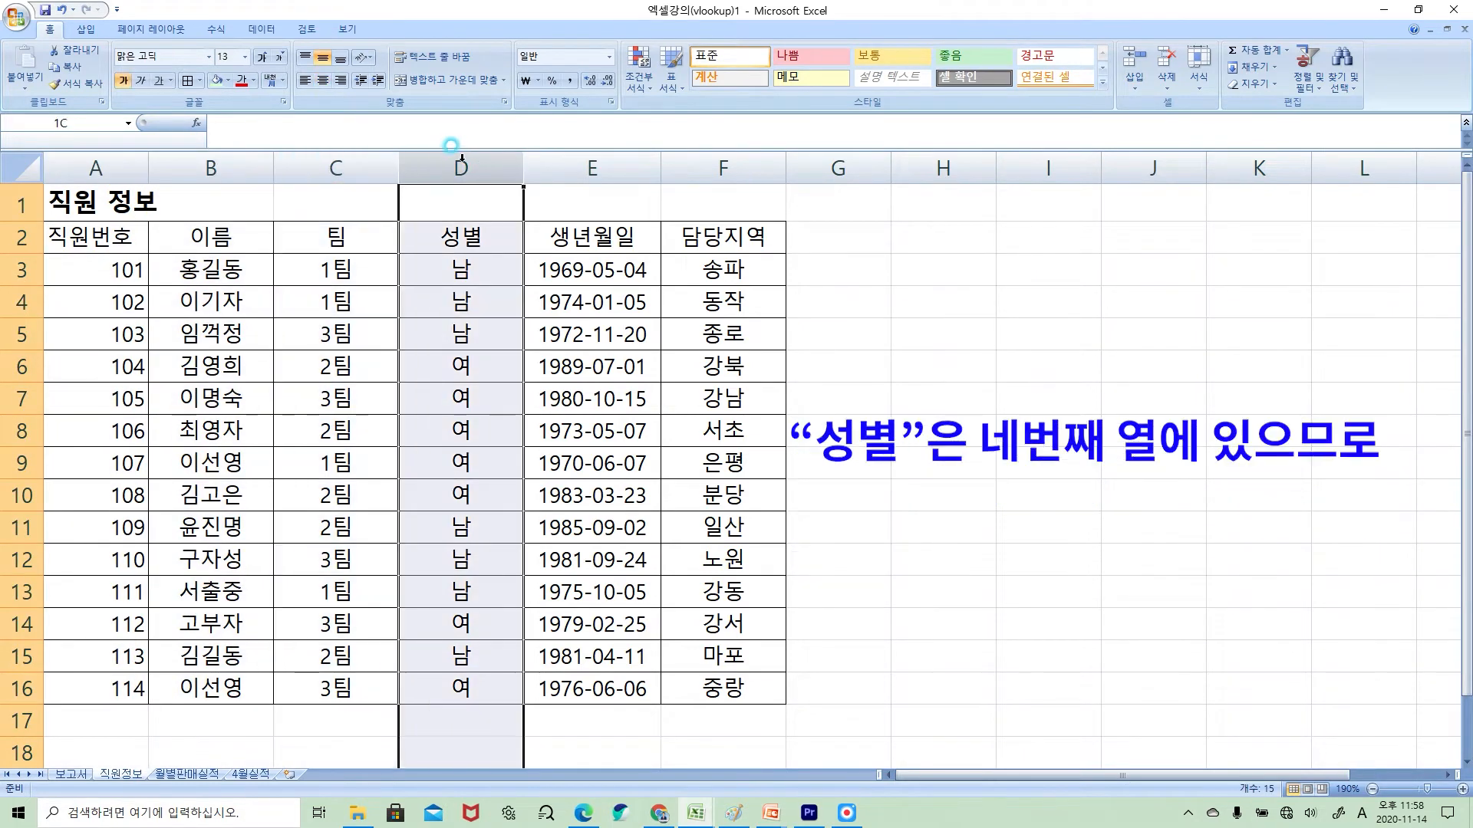
click(71, 774)
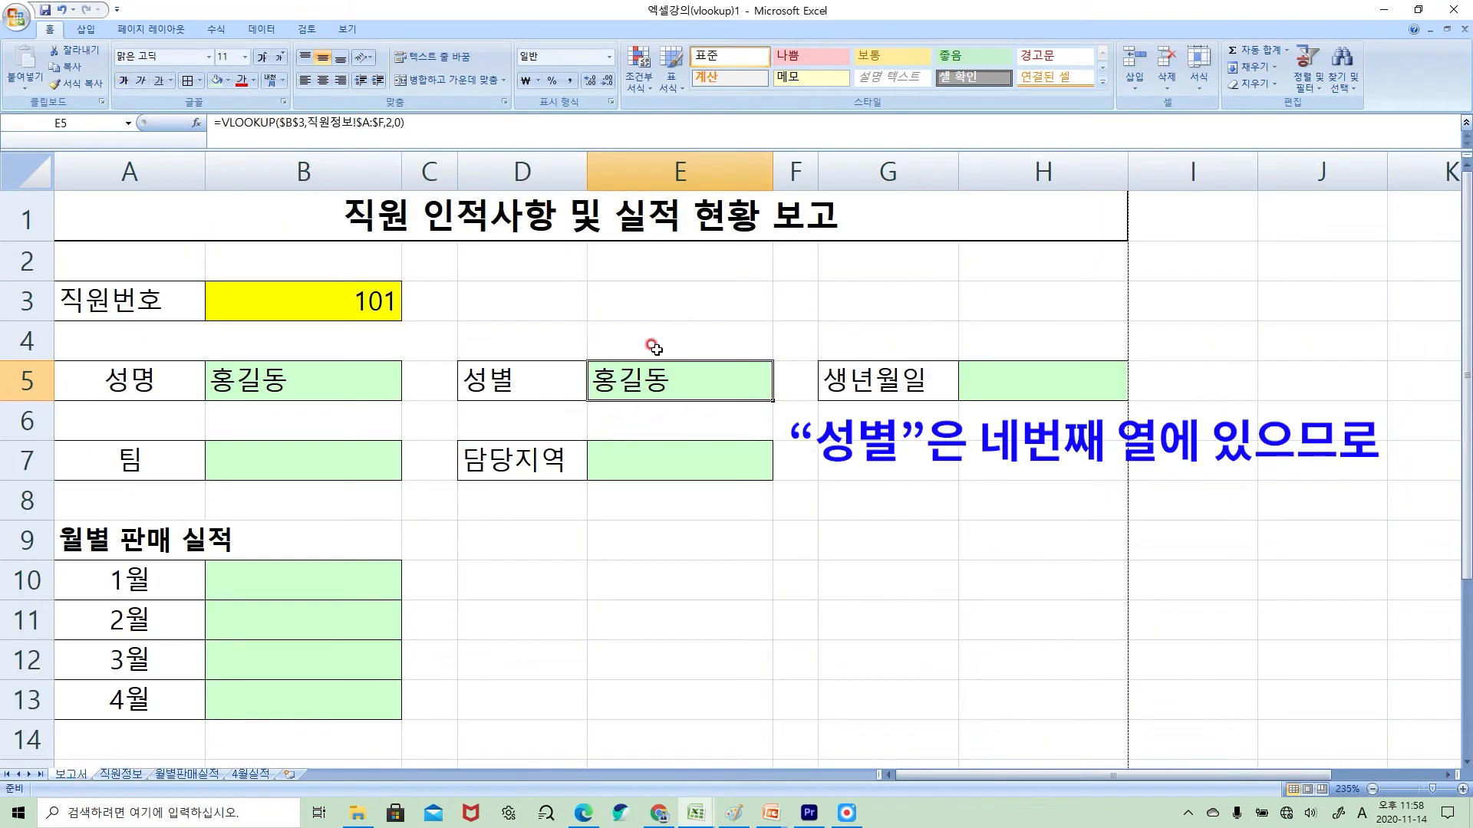
click(392, 123)
key(BackSpace)
text(4)
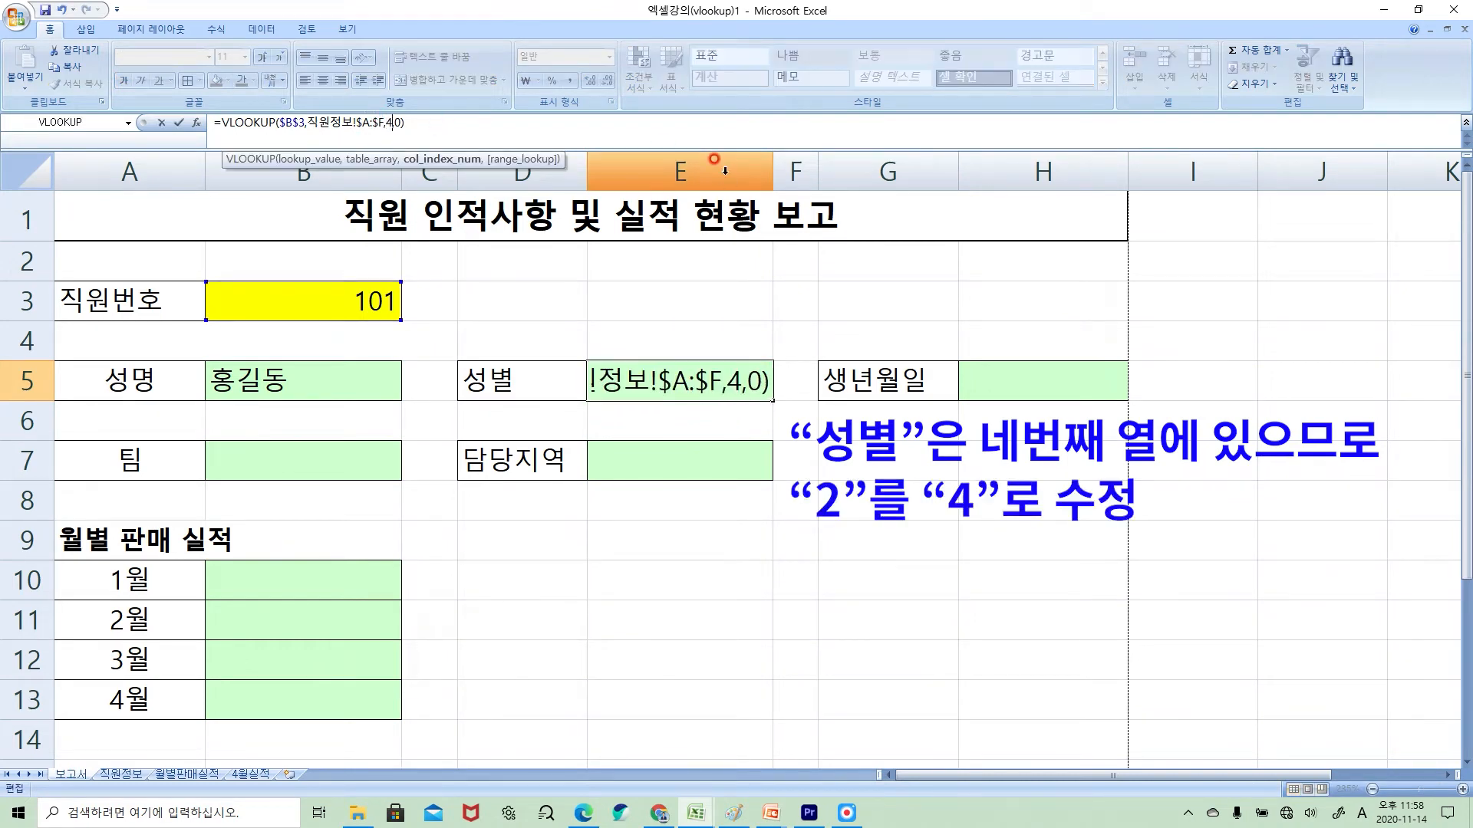
key(Return)
- Copy the VLOOKUP formula from the 성별 cell E5 into the 생년월일 cell H5
click(709, 368)
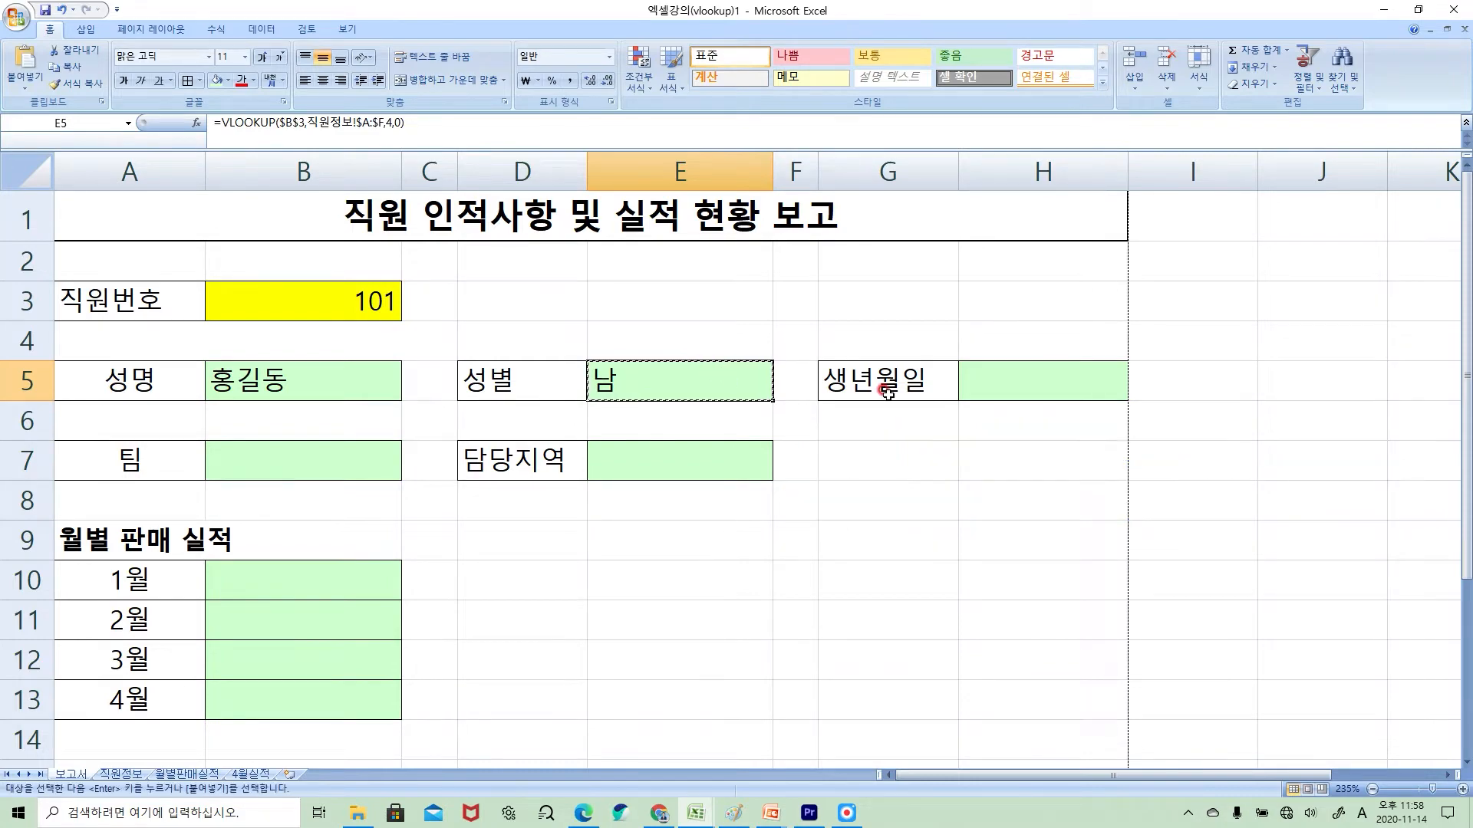
key(ctrl+c)
click(1010, 367)
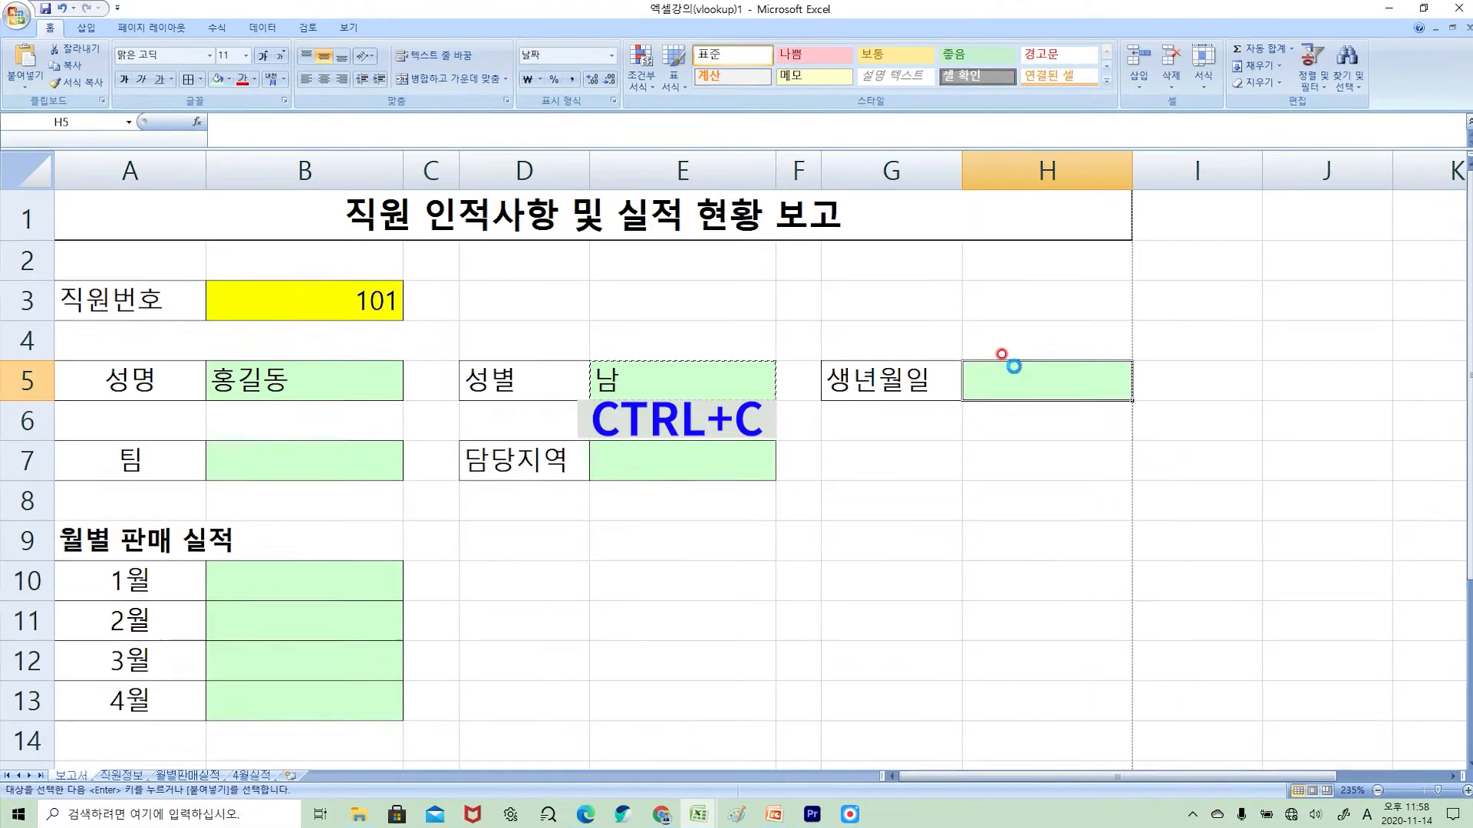
key(ctrl+v)
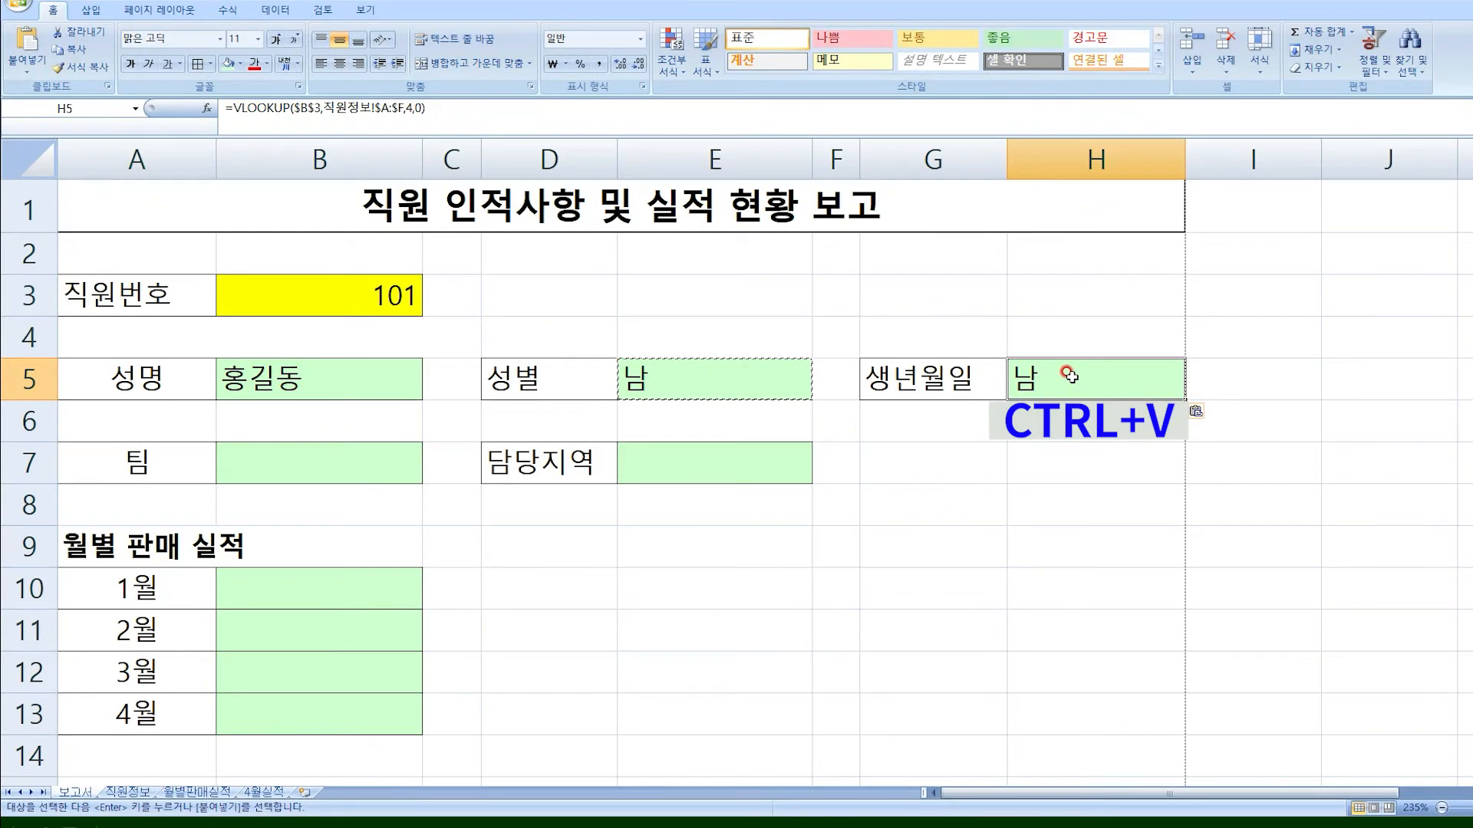
- Locate the 생년월일 column on the 직원정보 sheet and set the column index in the H5 formula to 5
click(127, 792)
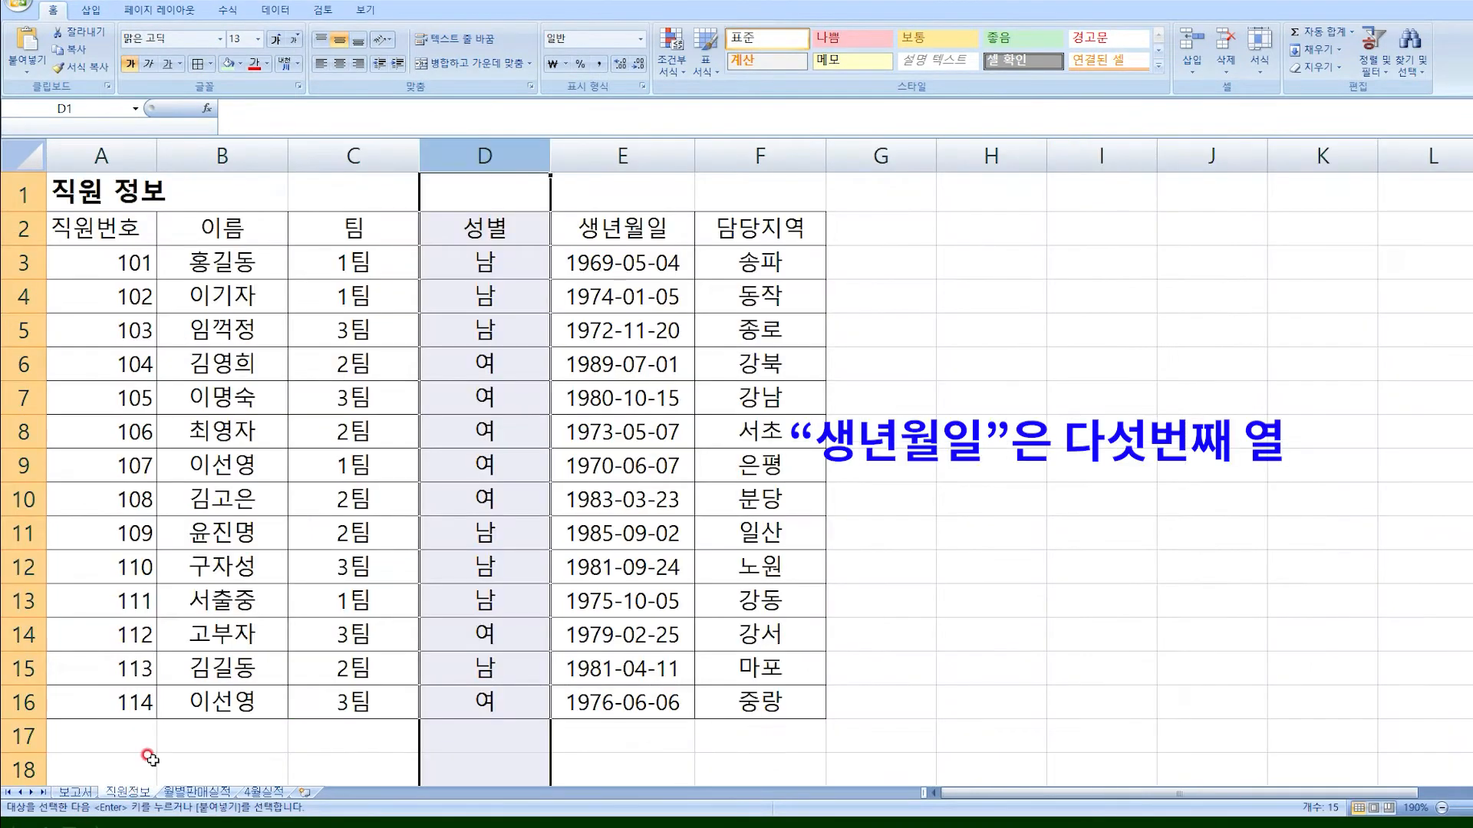
click(119, 156)
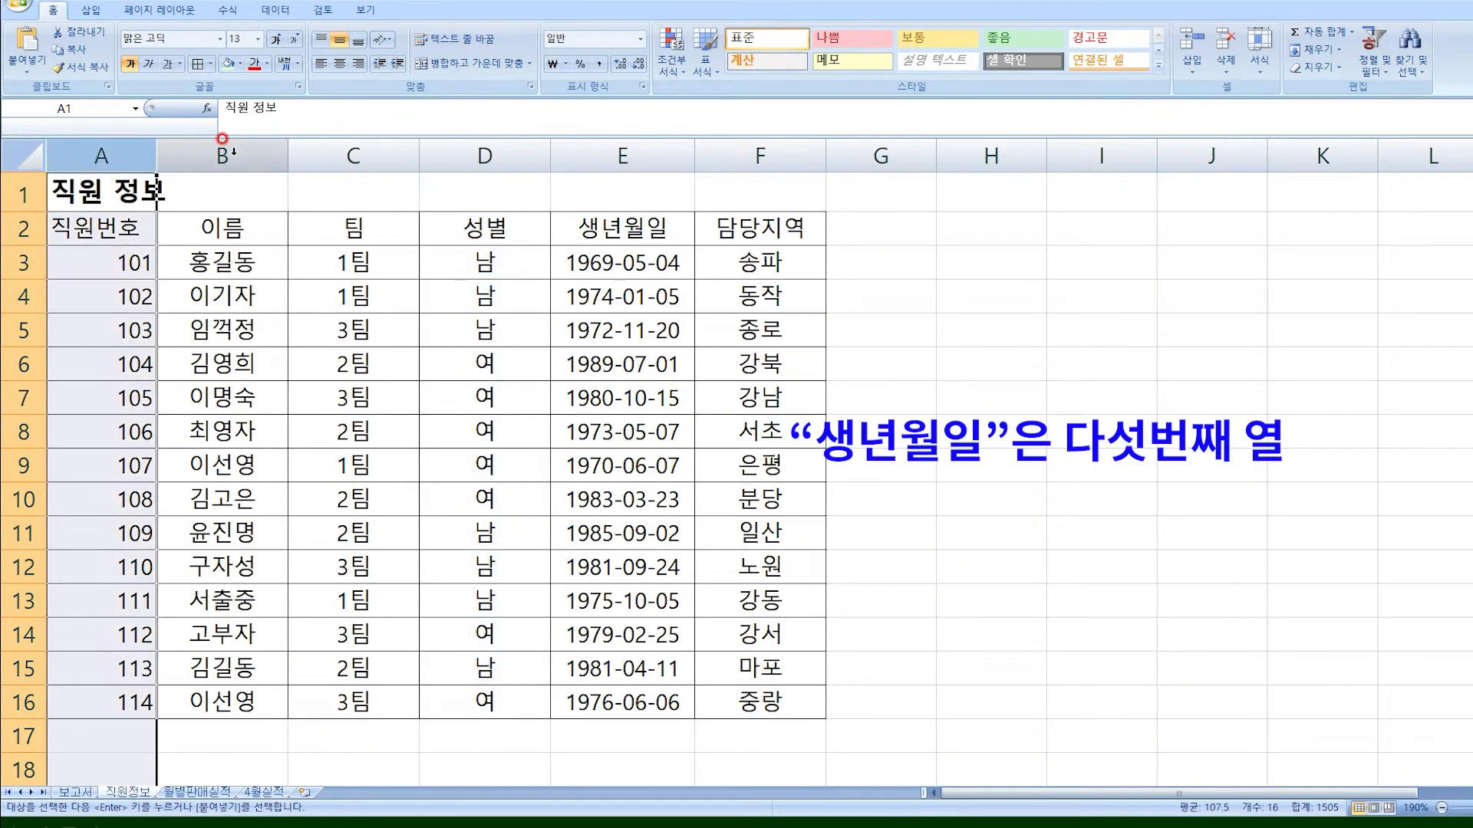
click(222, 142)
click(359, 146)
click(483, 145)
click(633, 142)
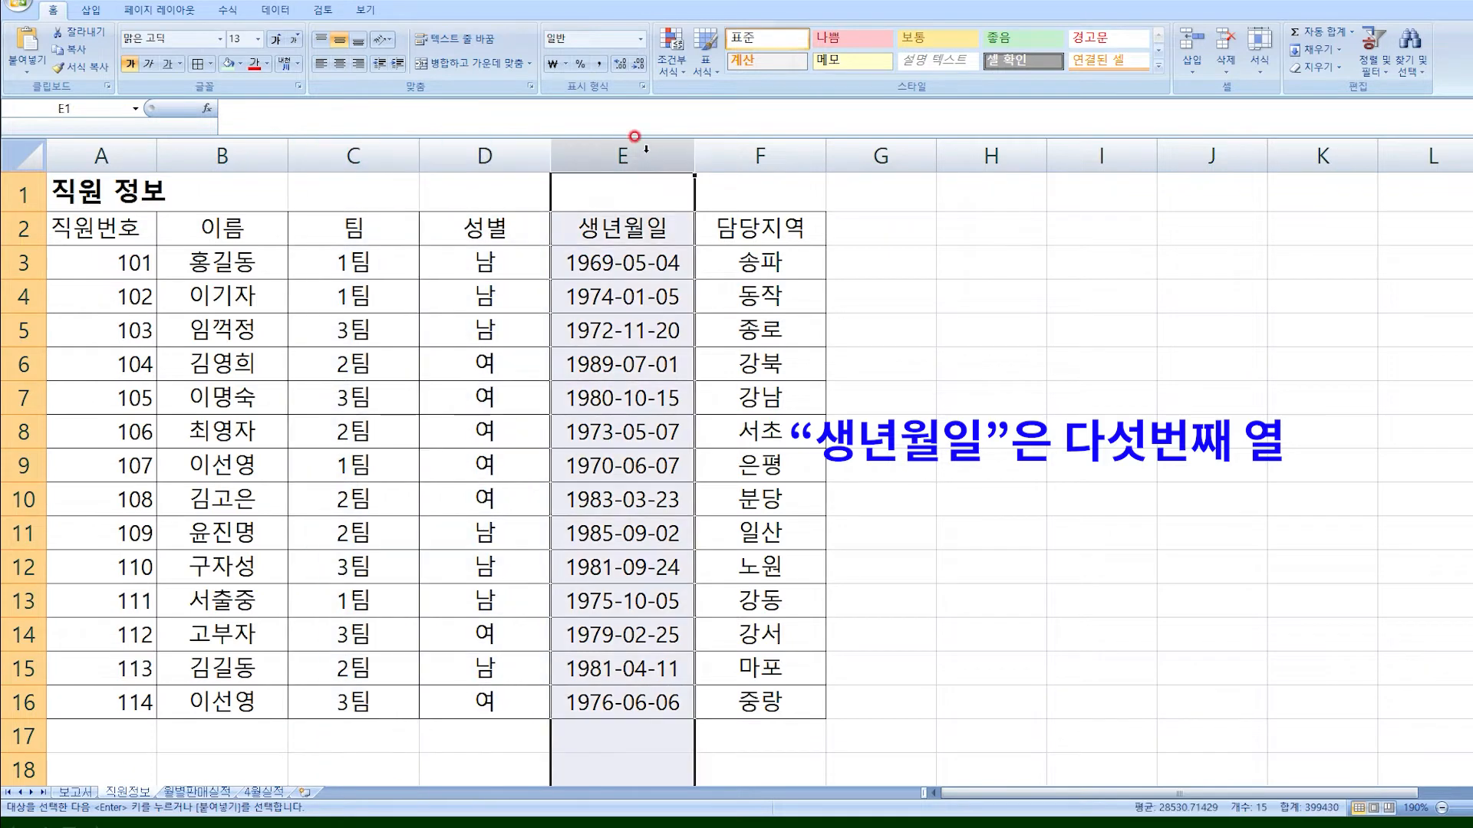
click(83, 800)
double_click(1072, 376)
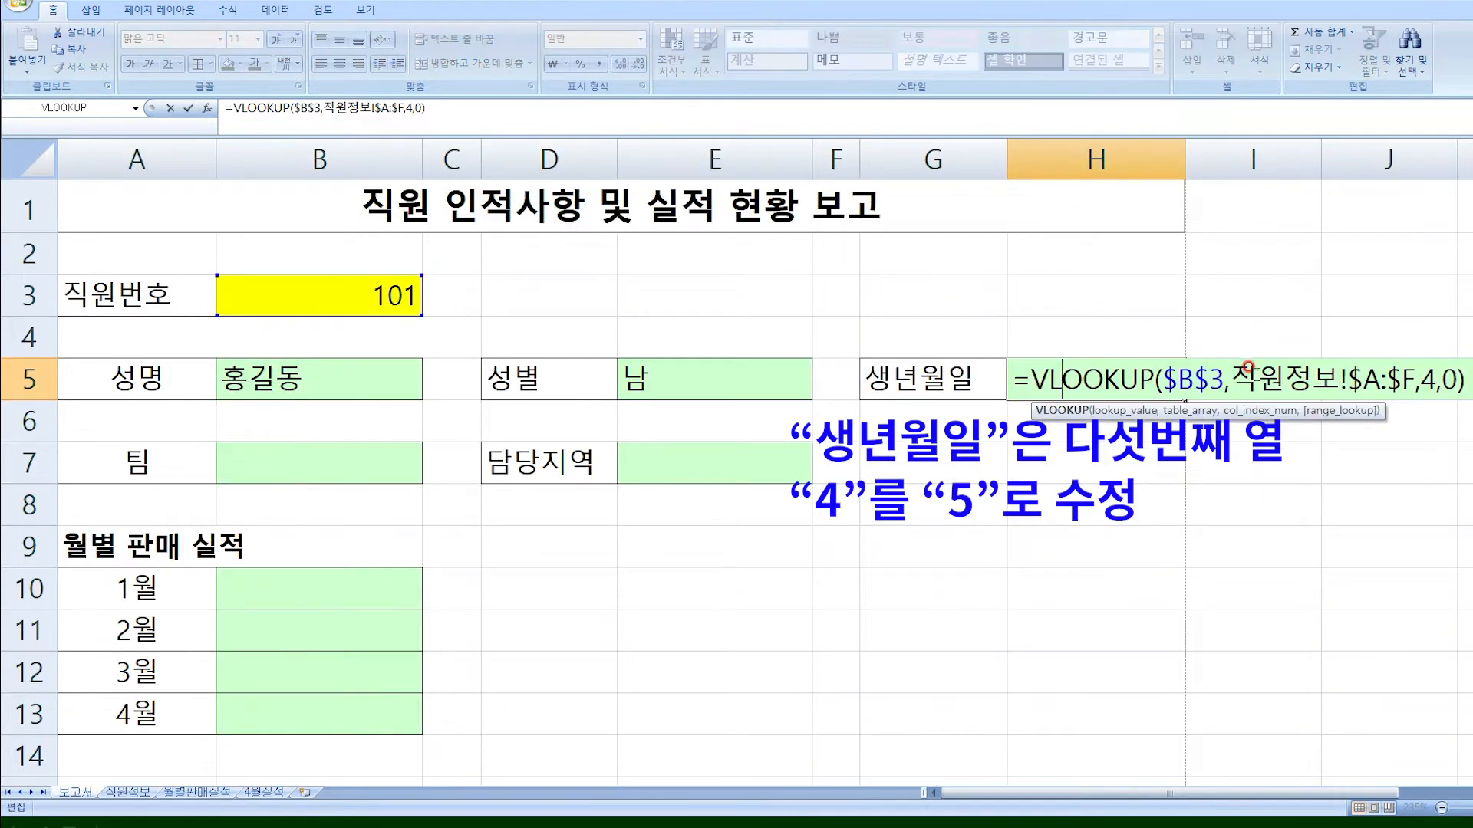
click(1419, 379)
key(Delete)
text(5)
key(ctrl+Return)
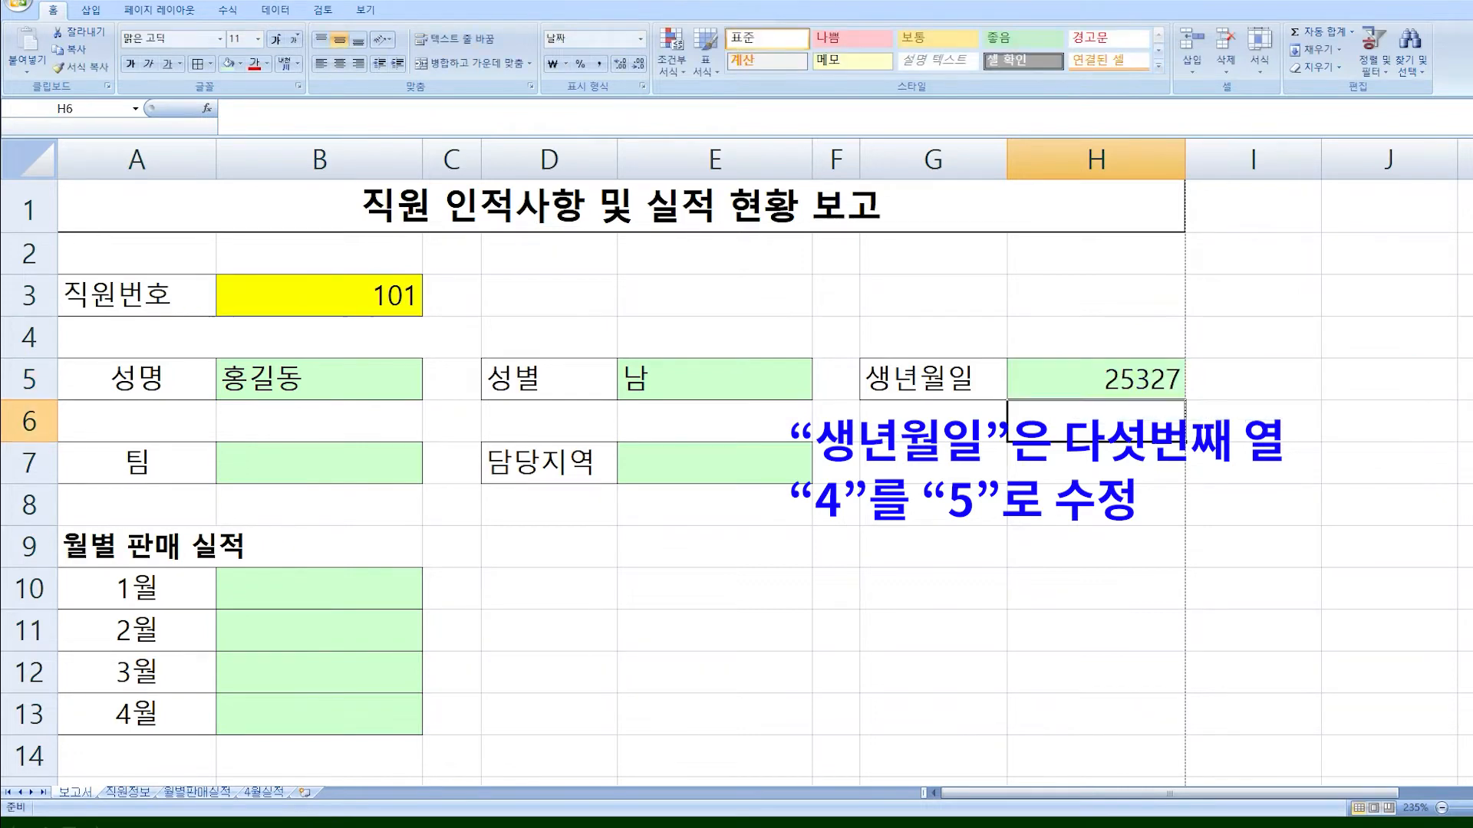
- Copy the VLOOKUP formula from the 생년월일 cell H5 into the 팀 cell B7
key(ctrl+c)
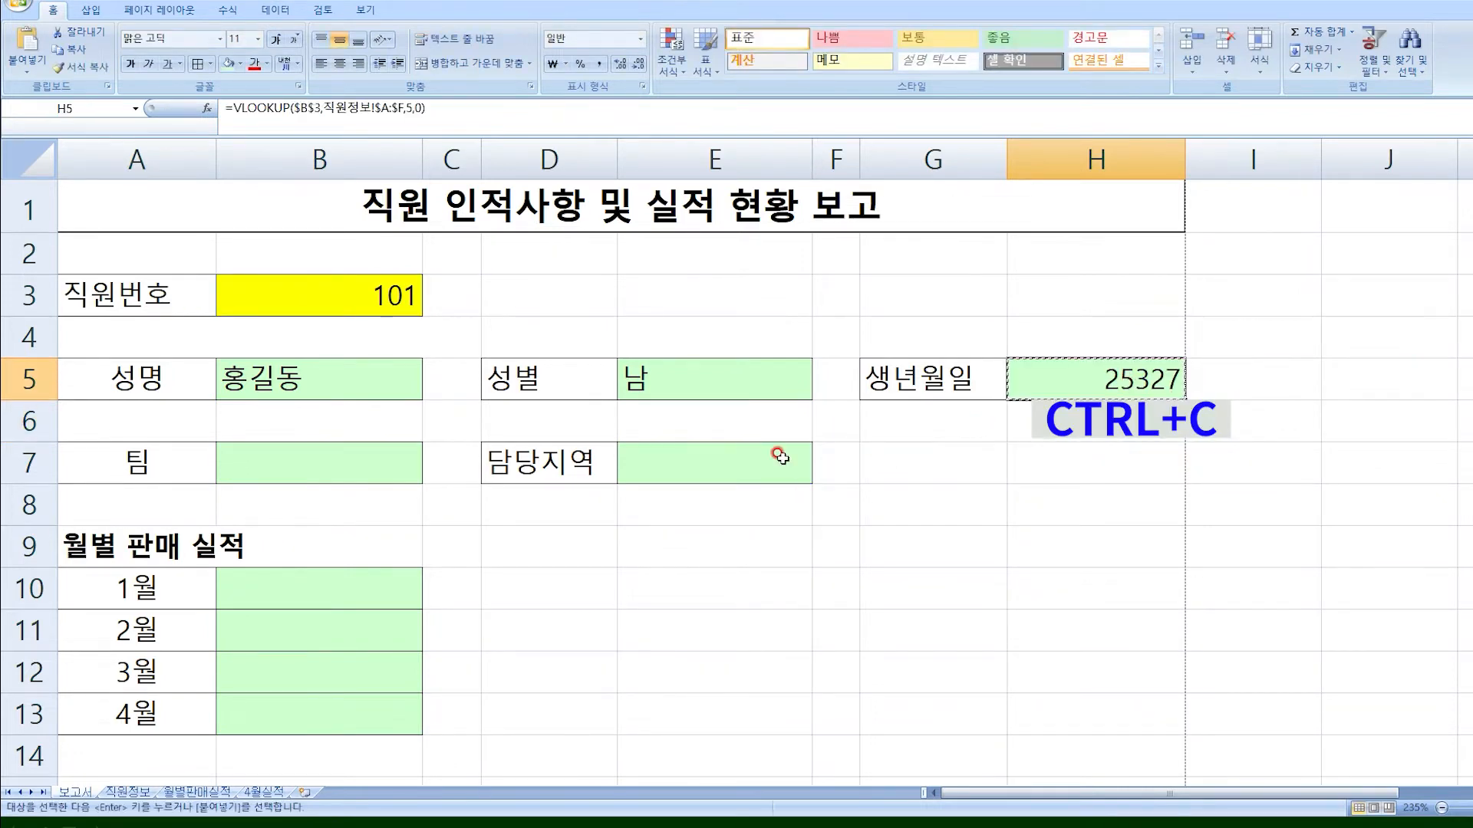
click(383, 460)
key(ctrl+v)
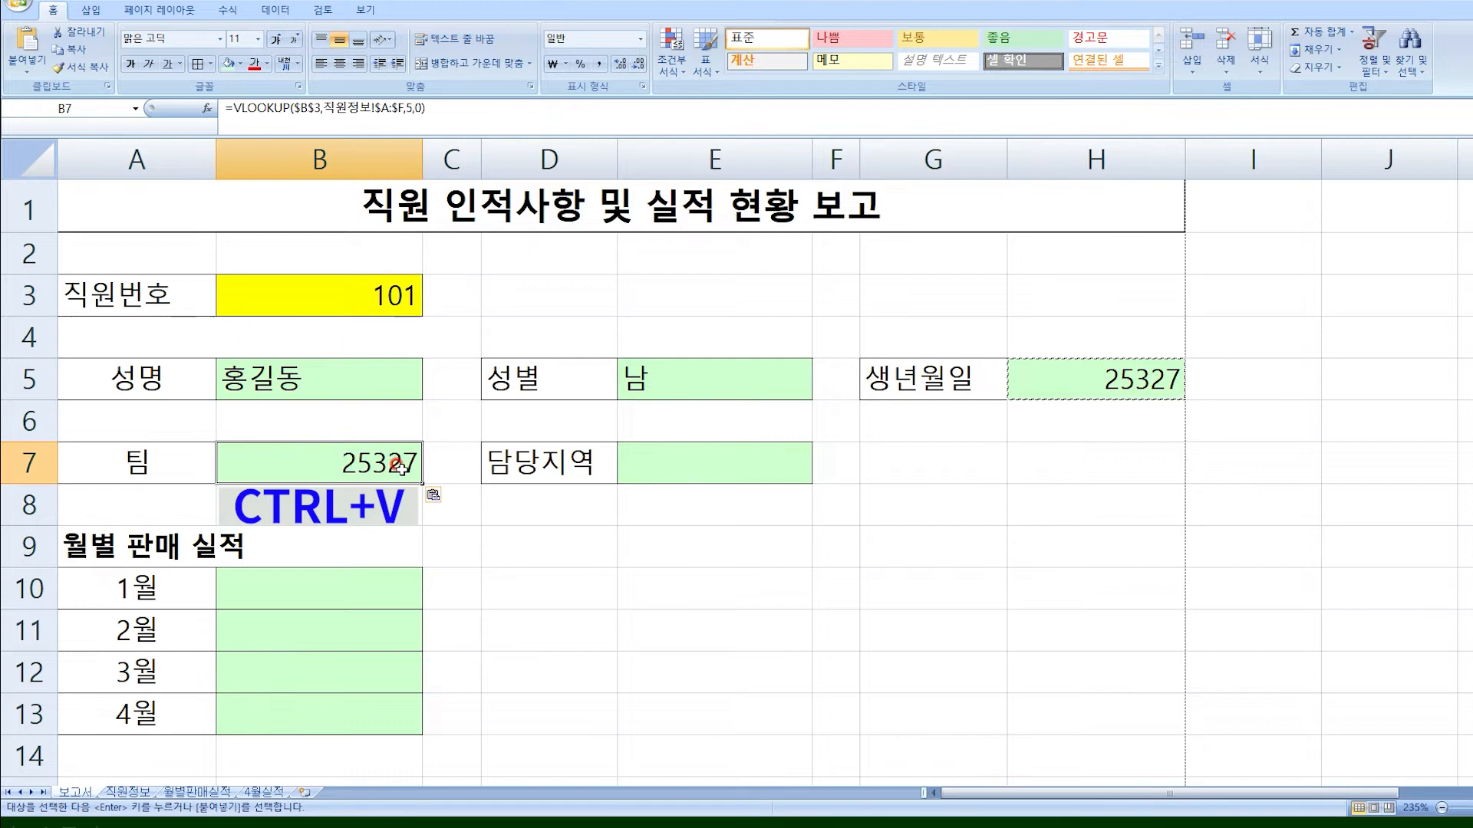
- Check the position of the 팀 column on the 직원정보 sheet and set the column index in the B7 formula to 3
double_click(356, 461)
click(130, 795)
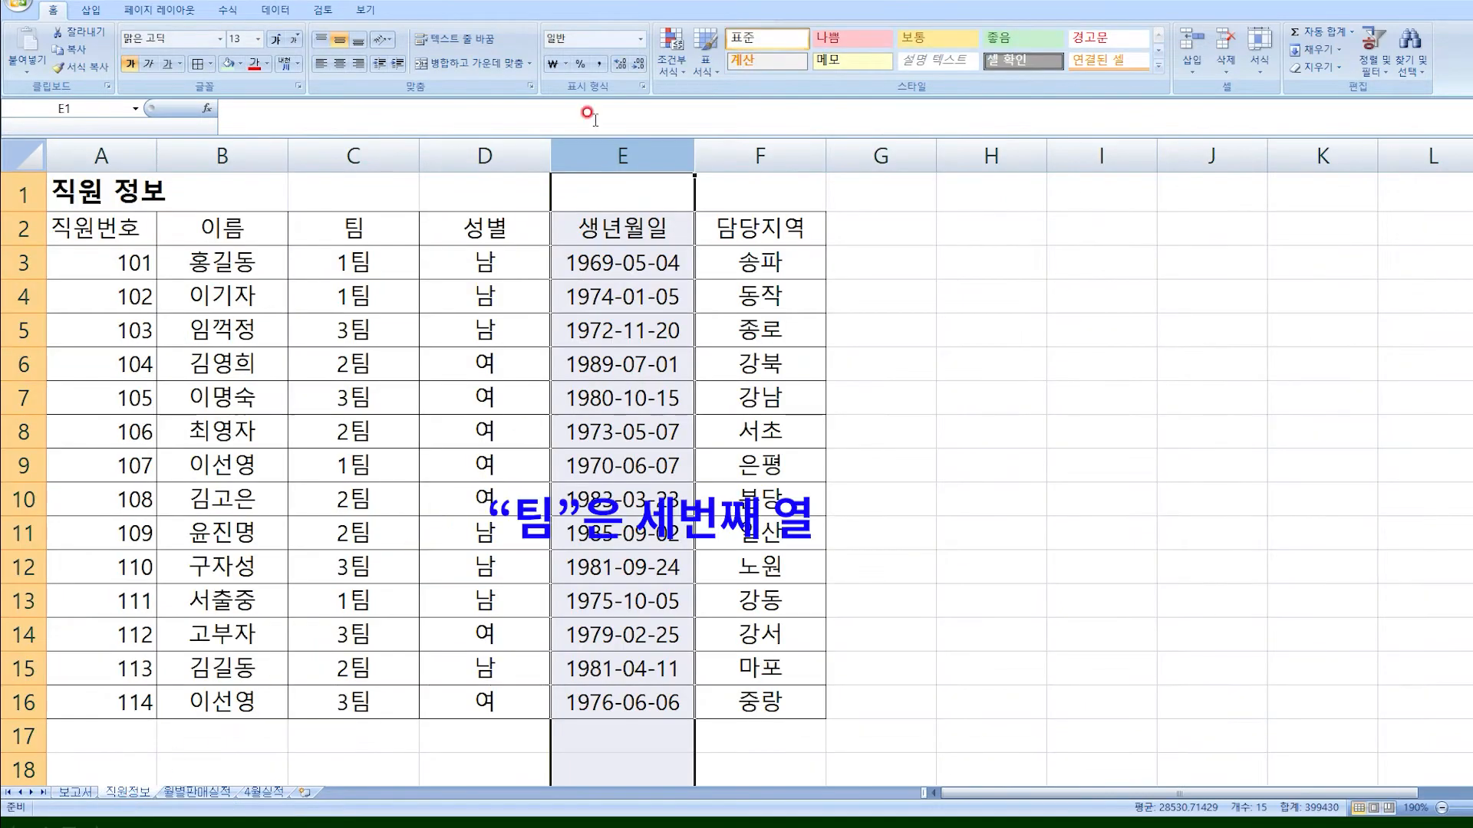
click(89, 792)
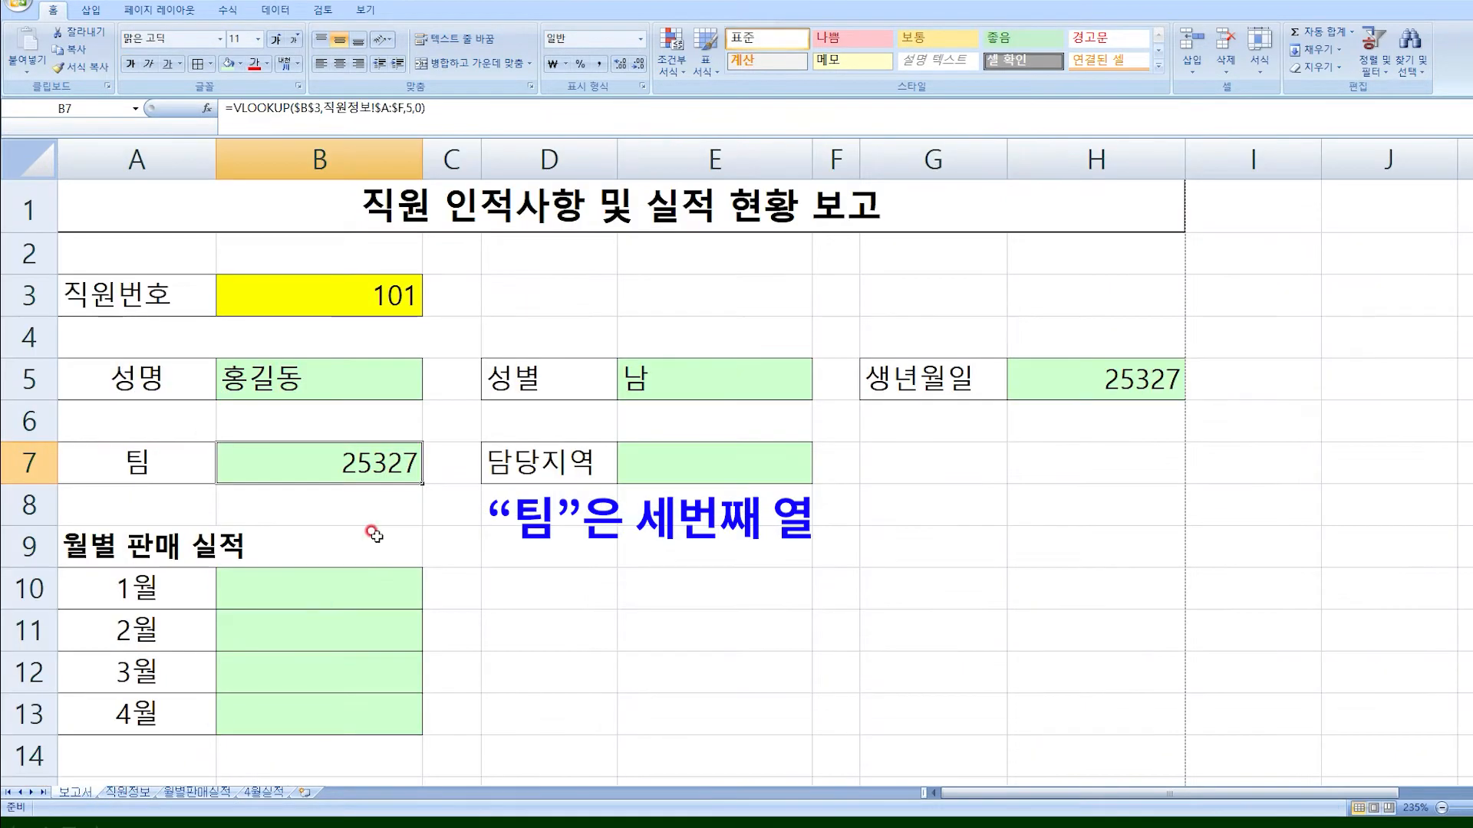
click(448, 113)
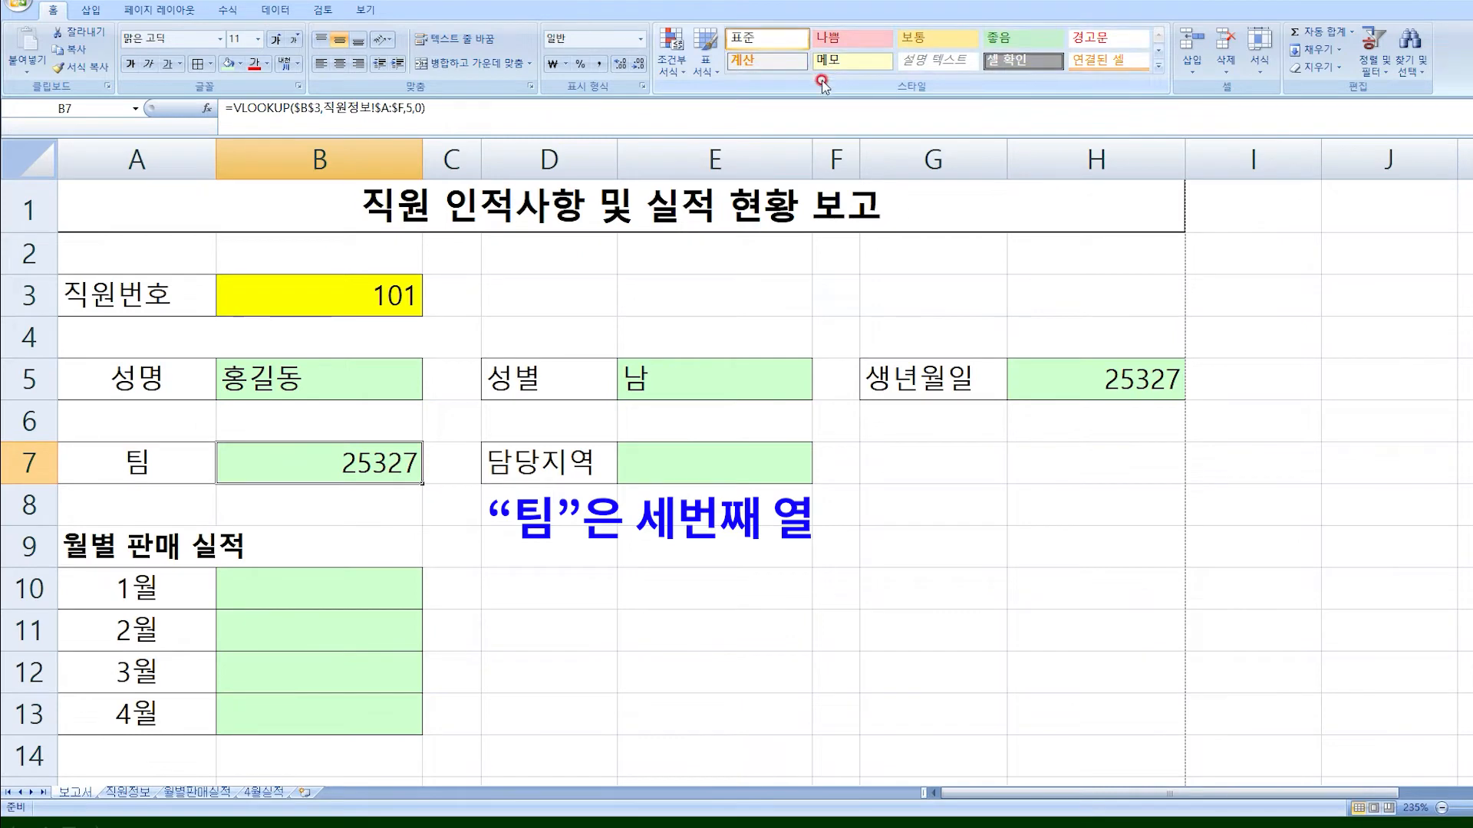
click(415, 109)
key(BackSpace)
text(3)
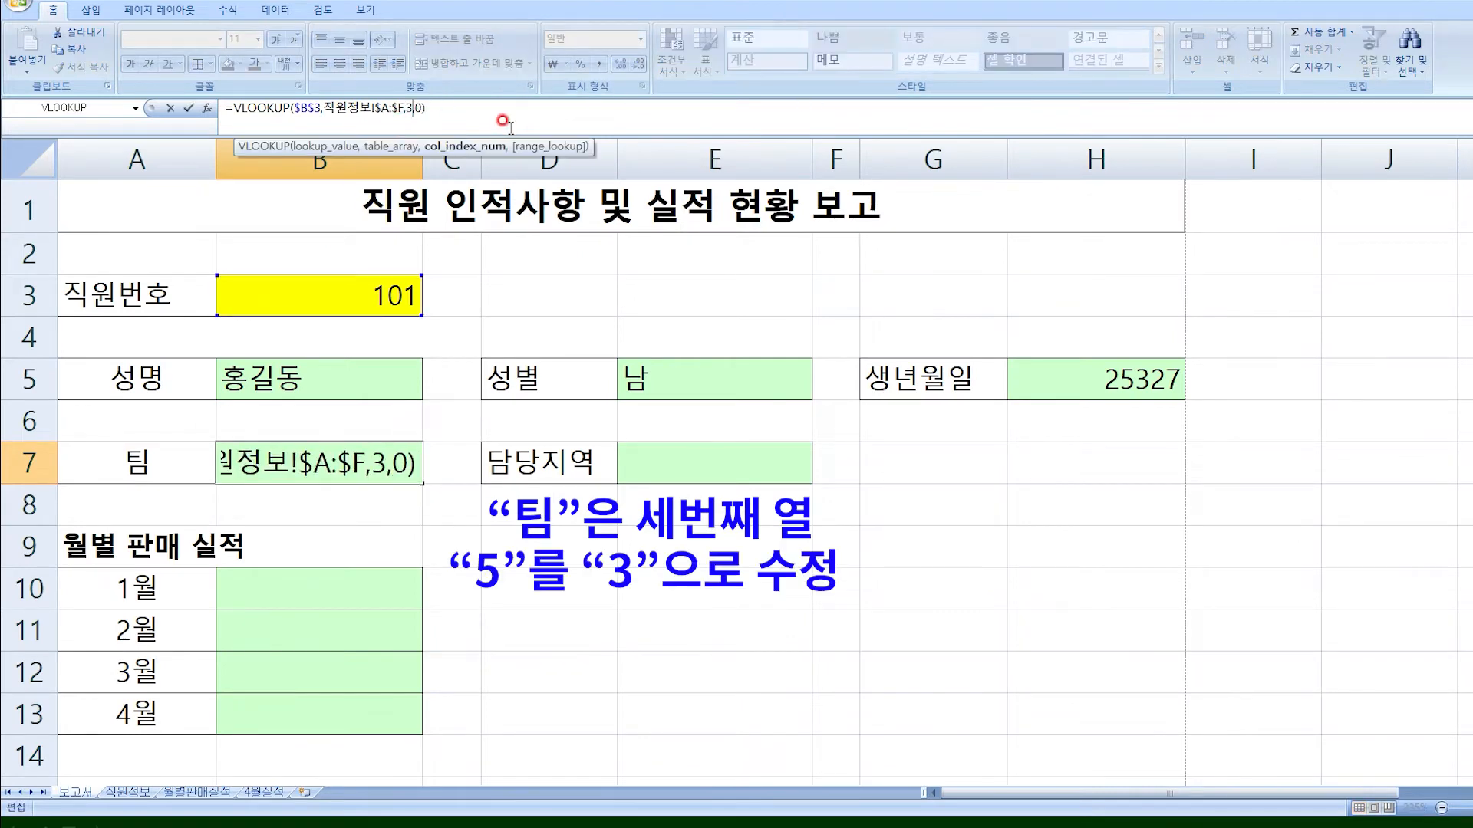
key(Return)
- Copy the formula from B7 into the 담당지역 cell E7 and set its column index to 6
click(315, 453)
key(ctrl+c)
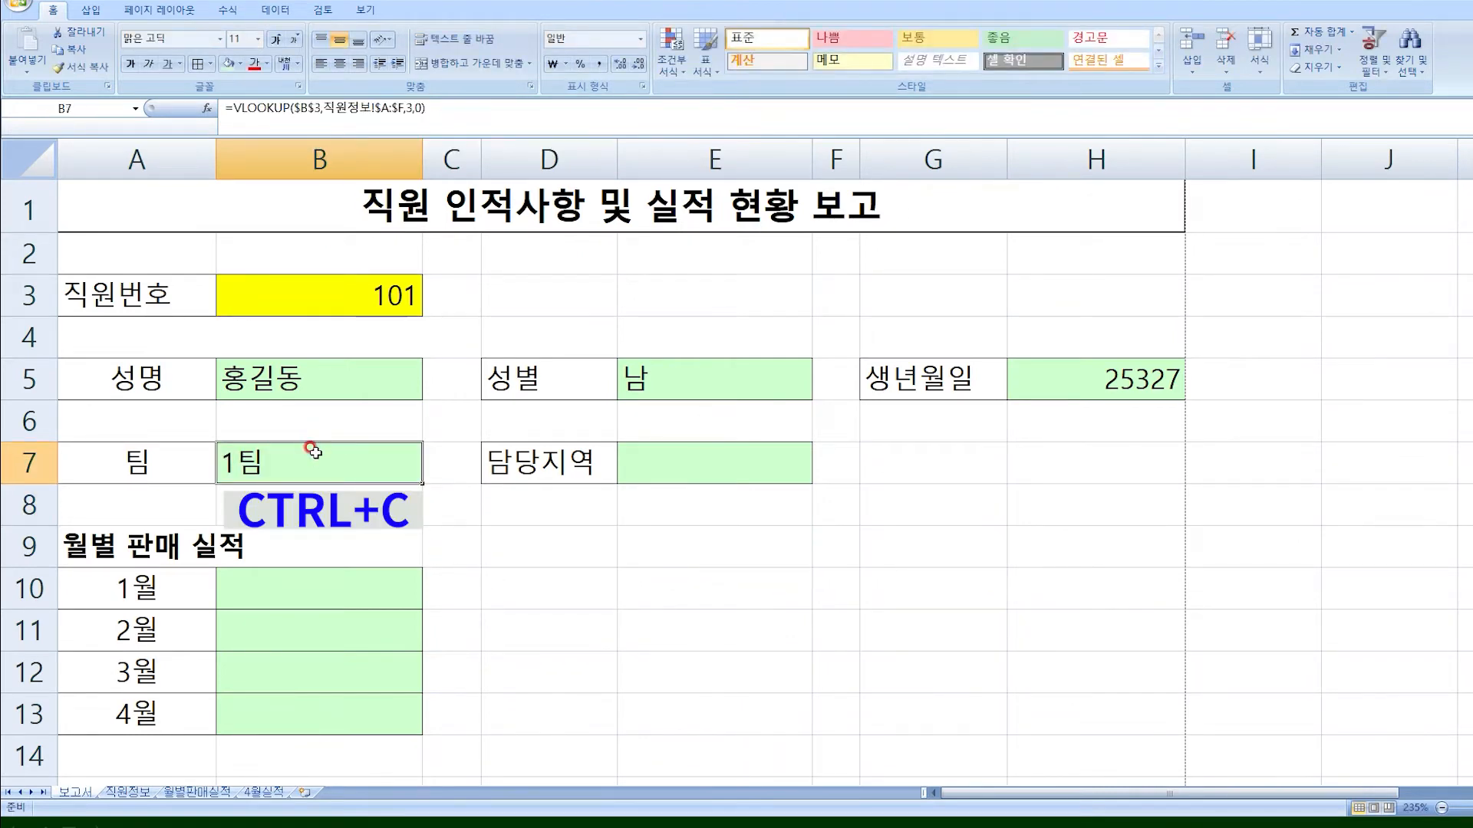
click(664, 455)
key(ctrl+v)
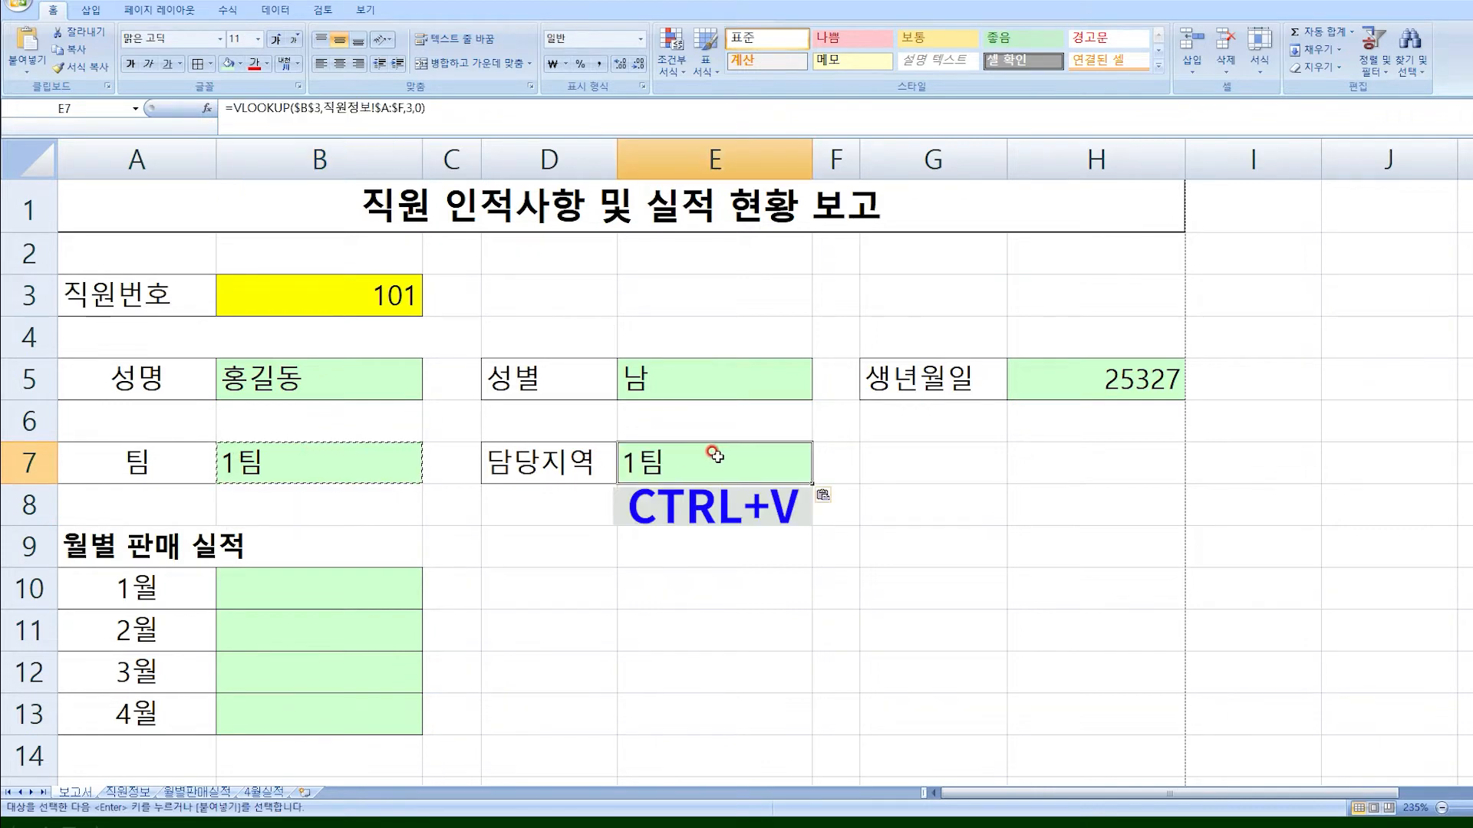
click(414, 108)
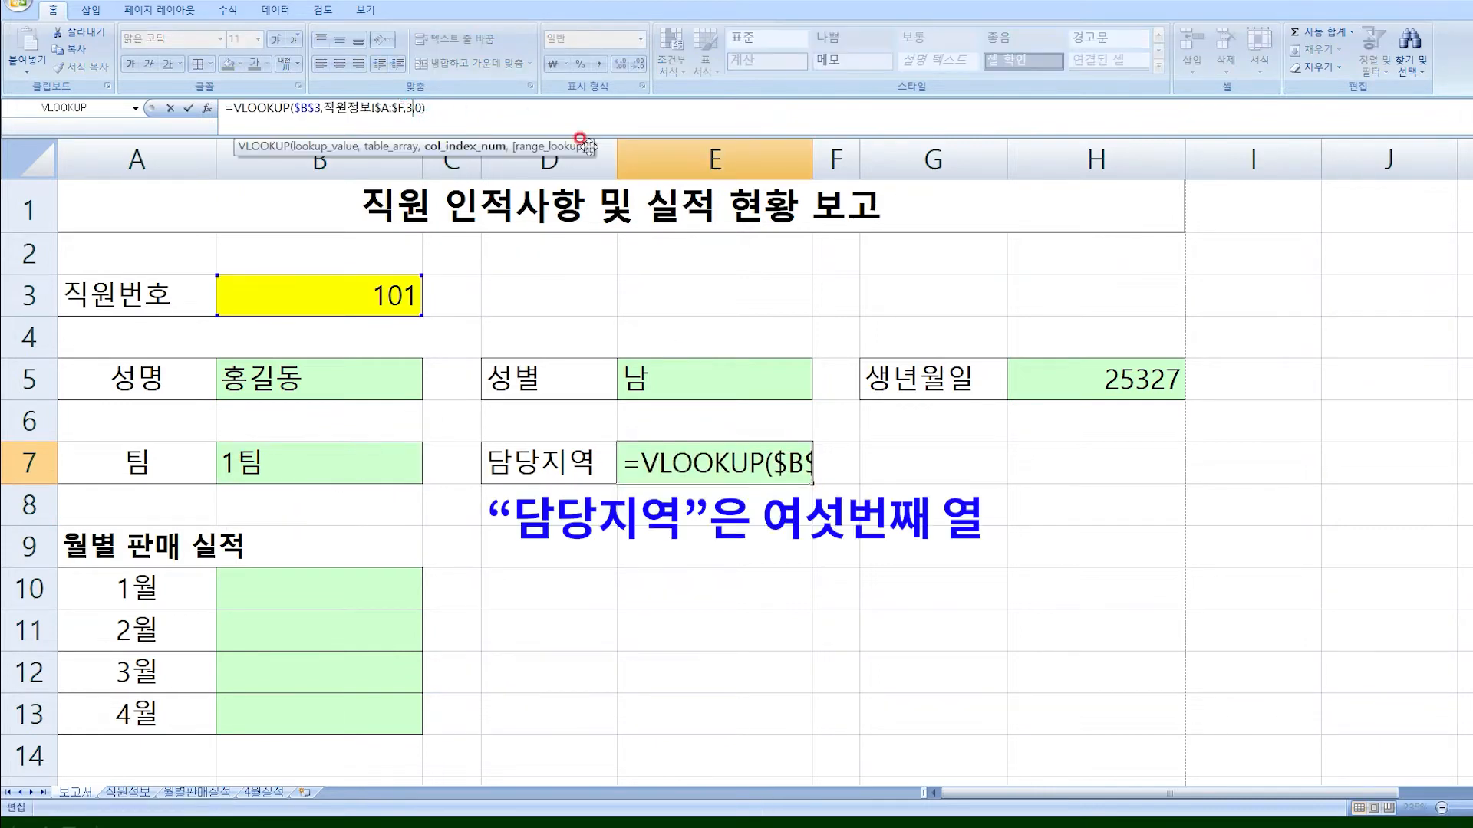
key(BackSpace)
text(6)
key(Return)
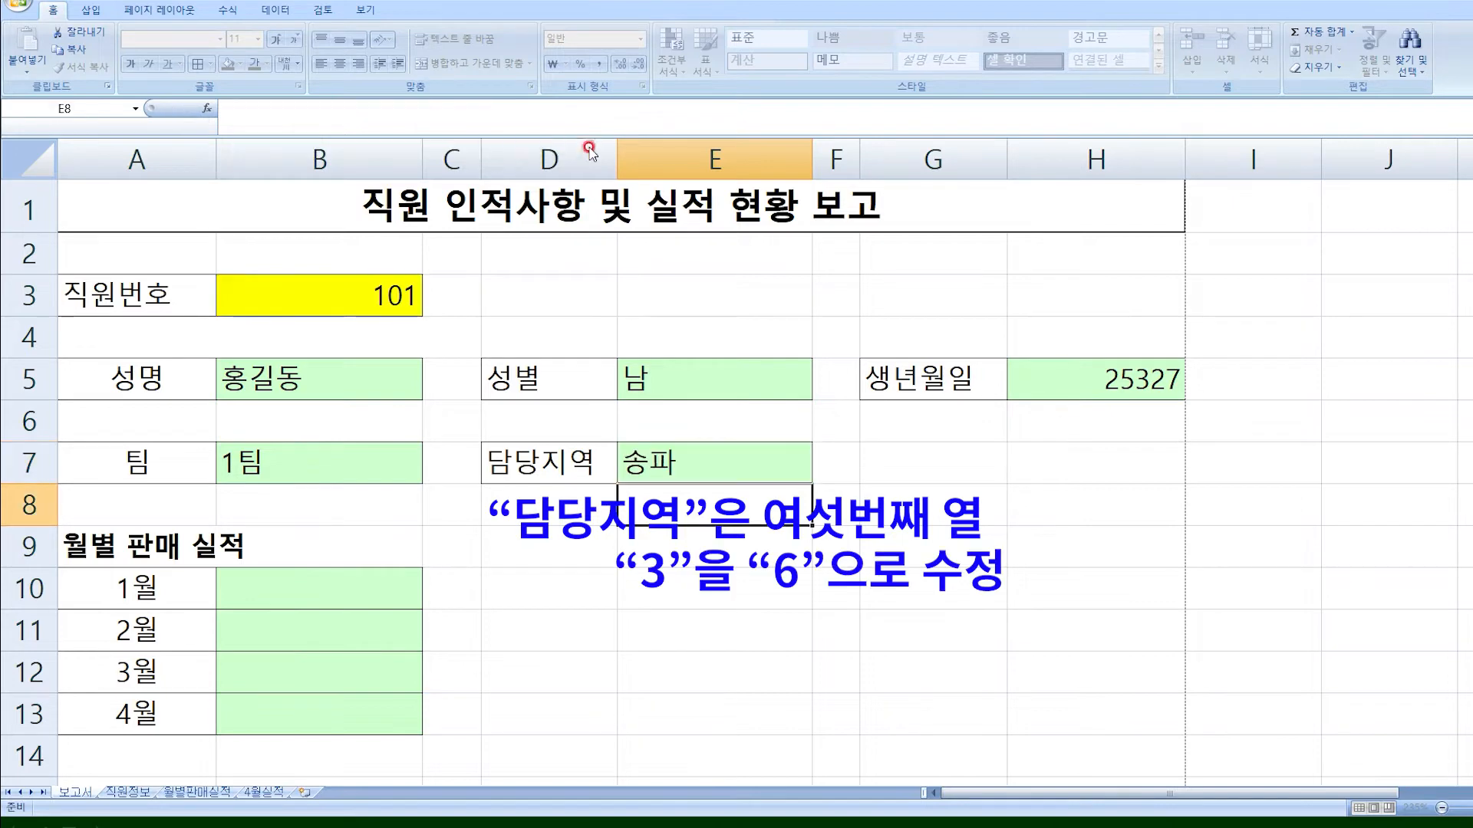
click(717, 462)
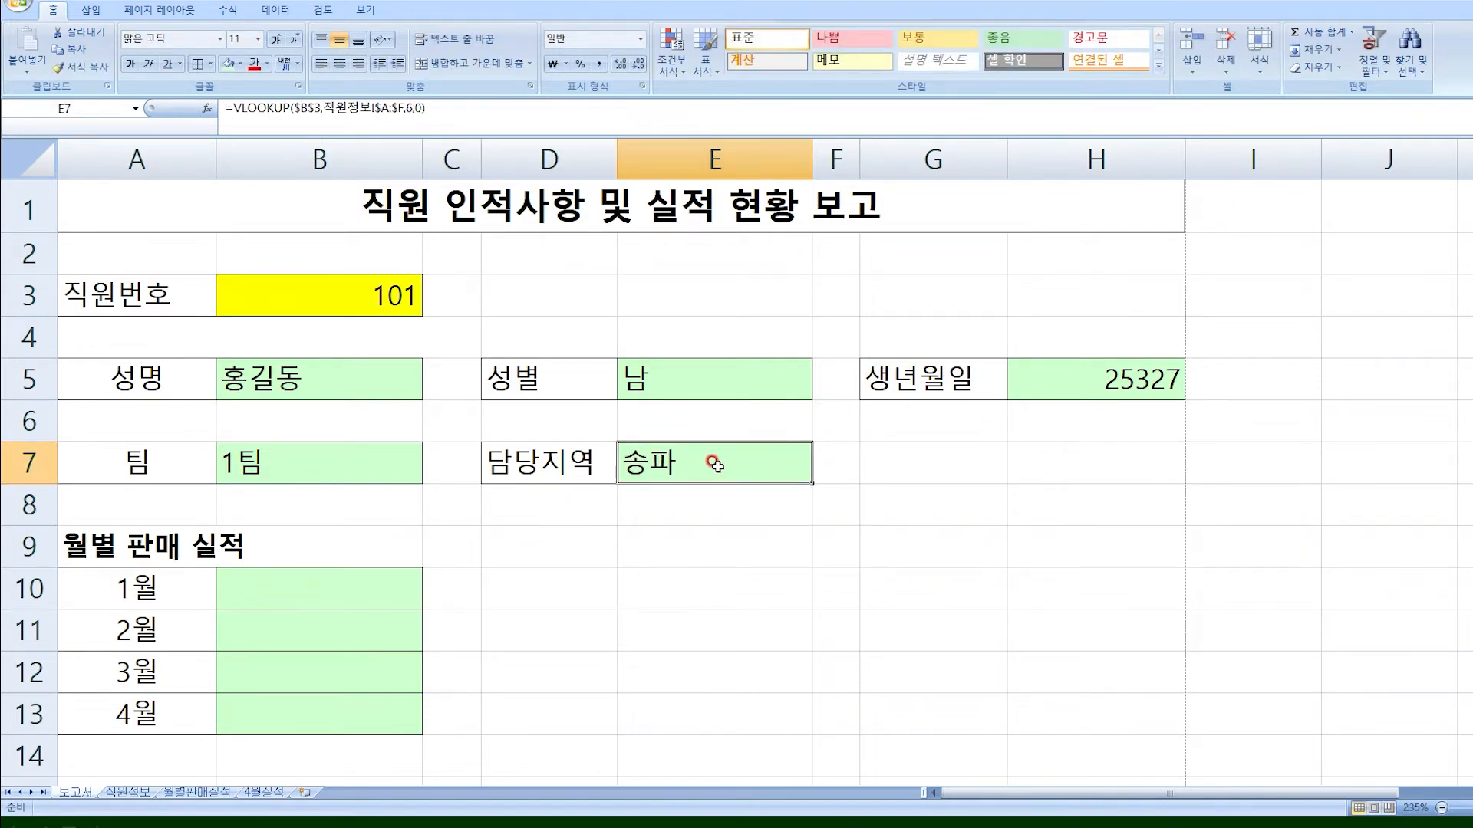
- Format the 생년월일 cell H5 as a date (날짜) with the *2001-03-14 type
click(1111, 372)
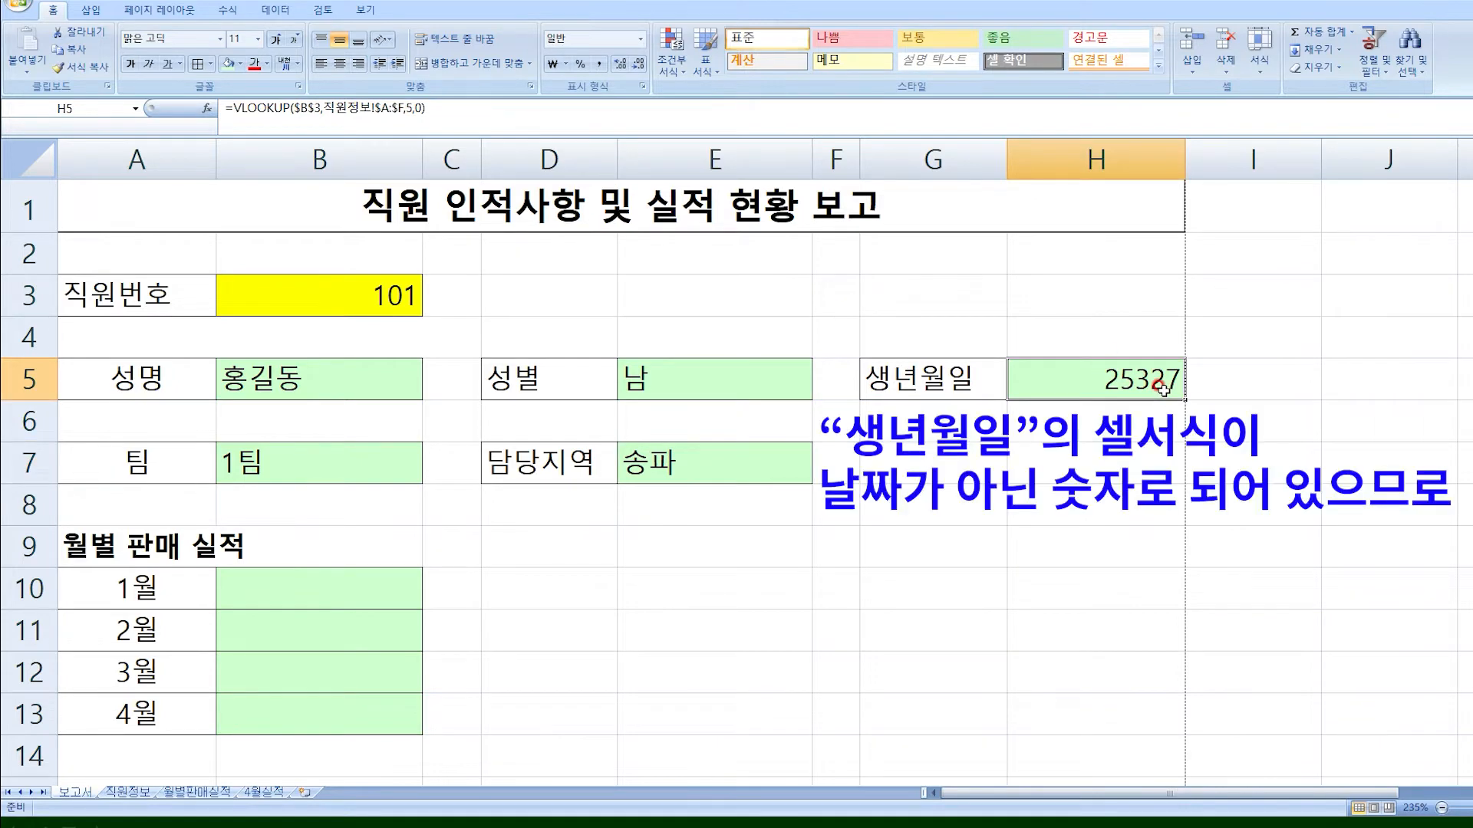
right_click(1111, 376)
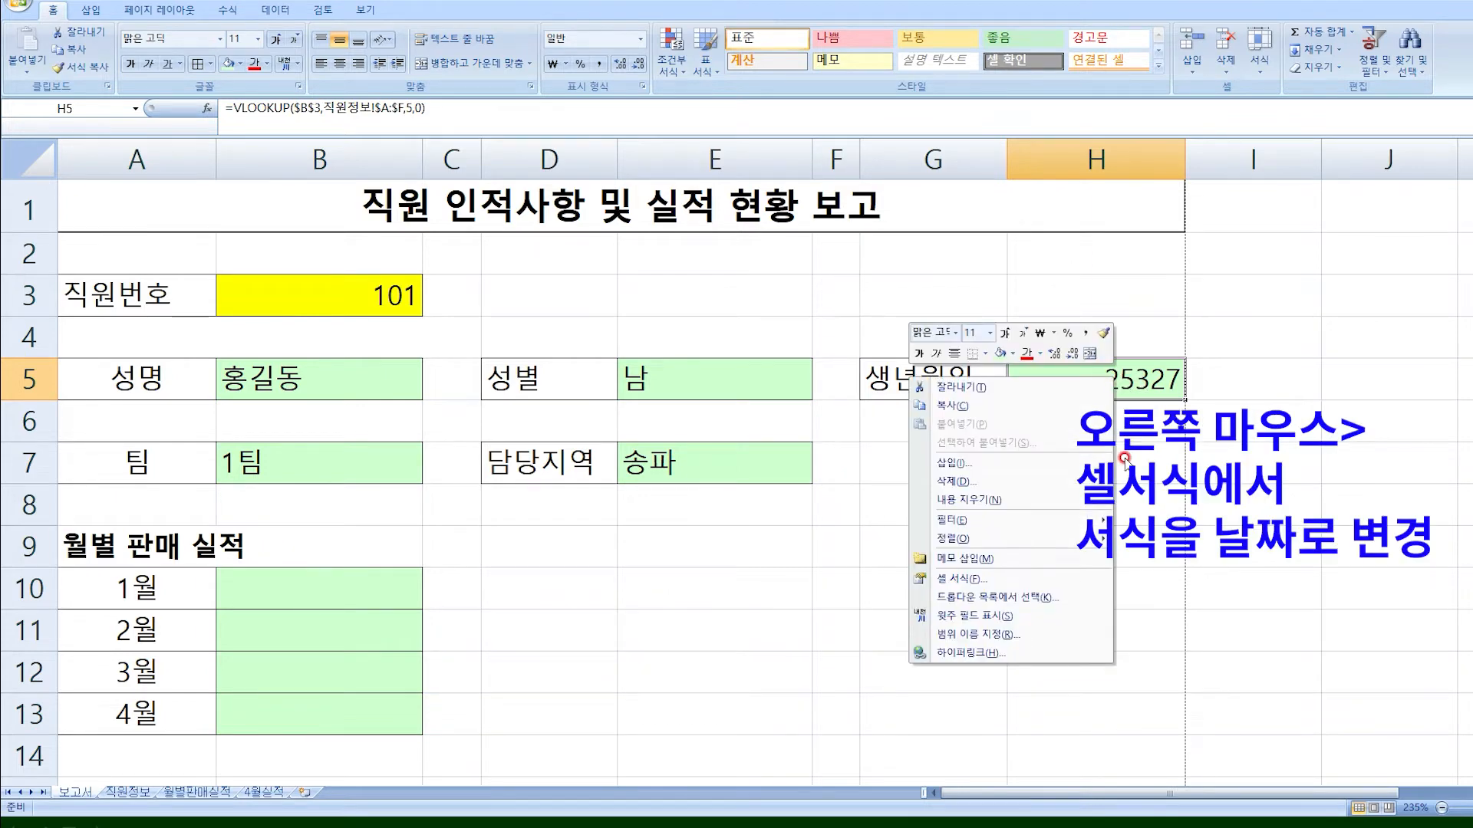
click(974, 578)
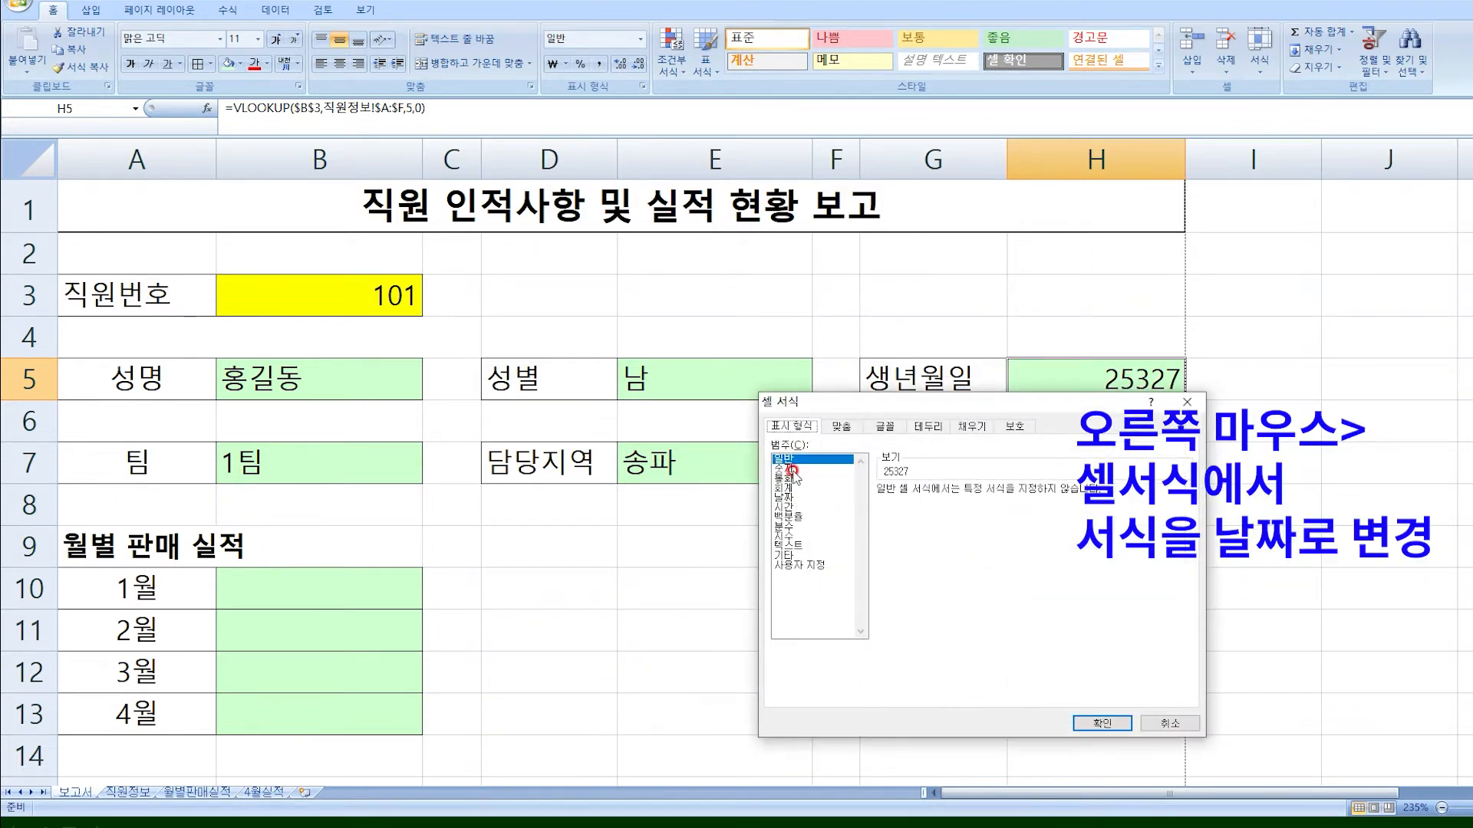
click(788, 498)
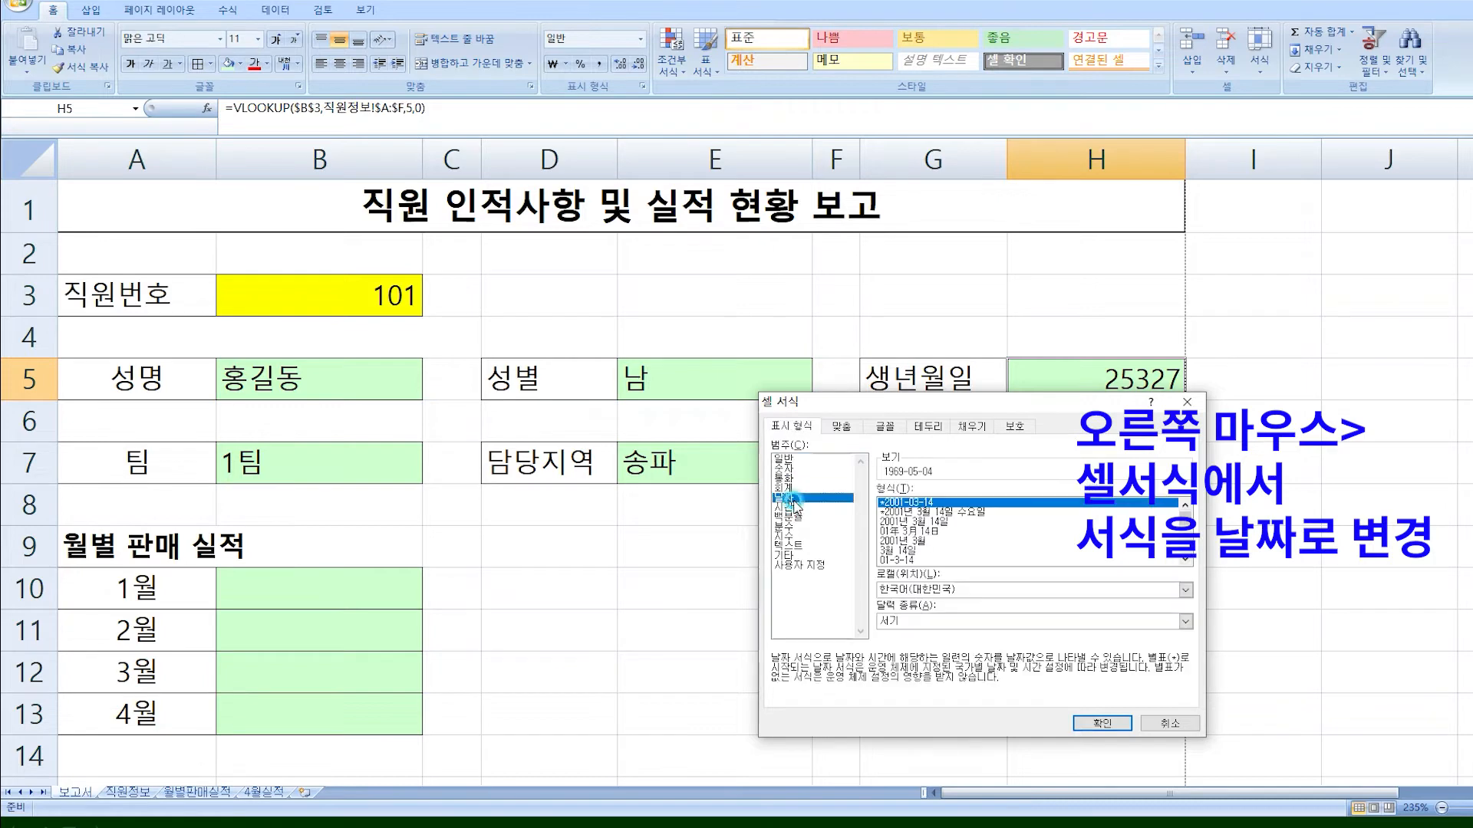
click(930, 504)
double_click(931, 503)
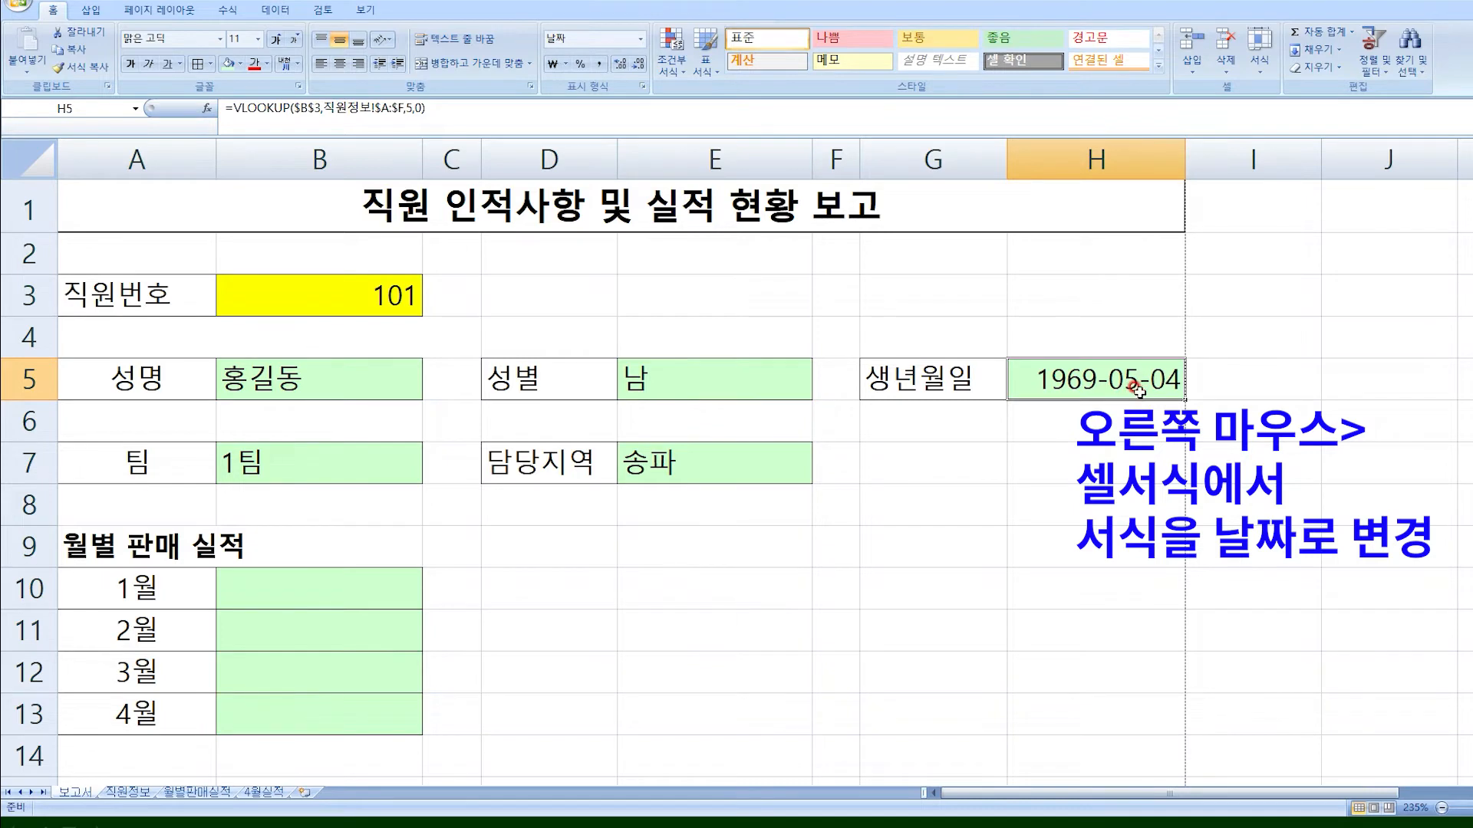
- Review the VLOOKUP formulas in the personal detail cells E7, B7, B5 and H5
click(705, 464)
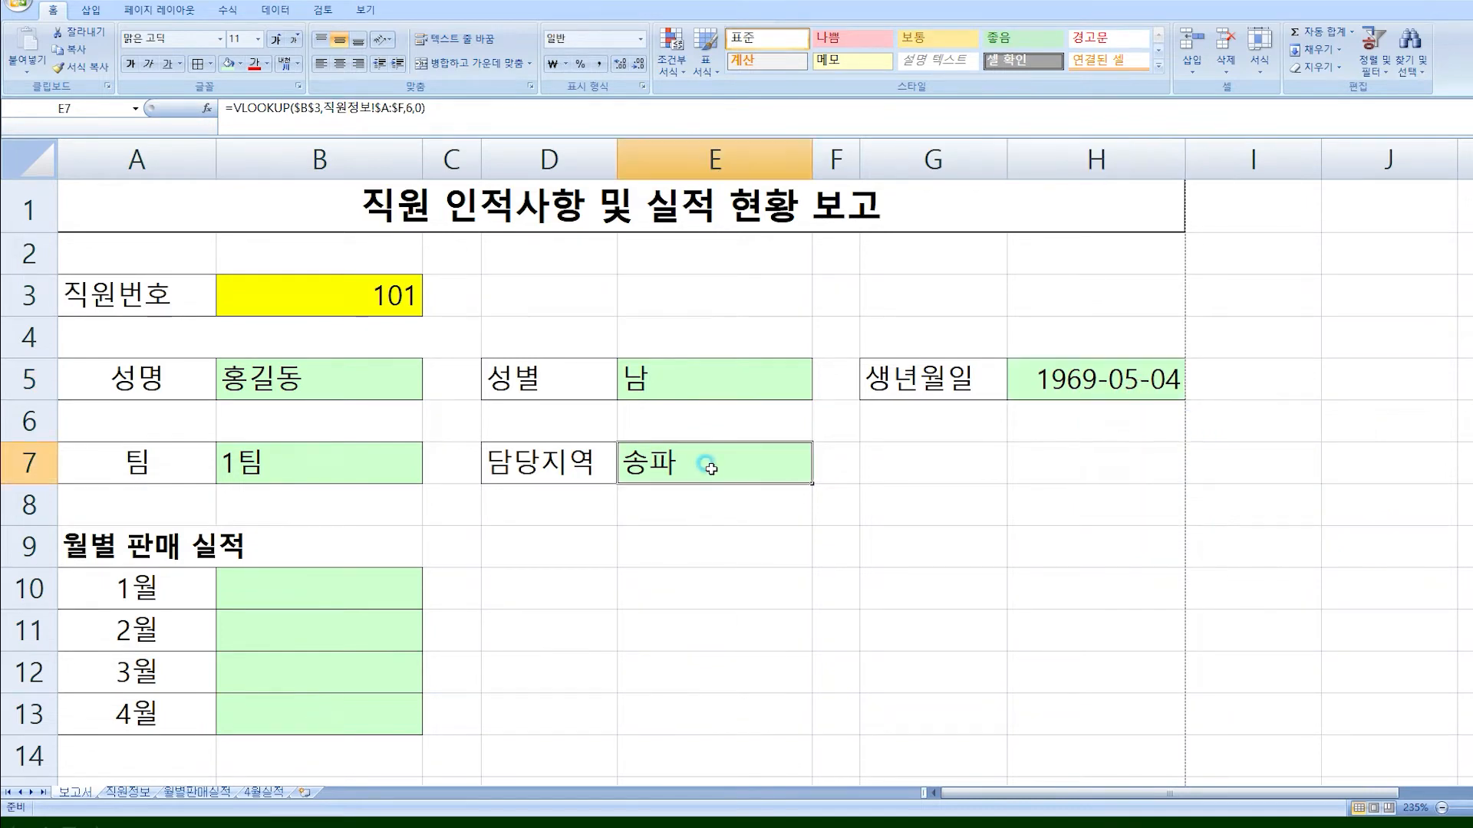
click(341, 461)
click(330, 388)
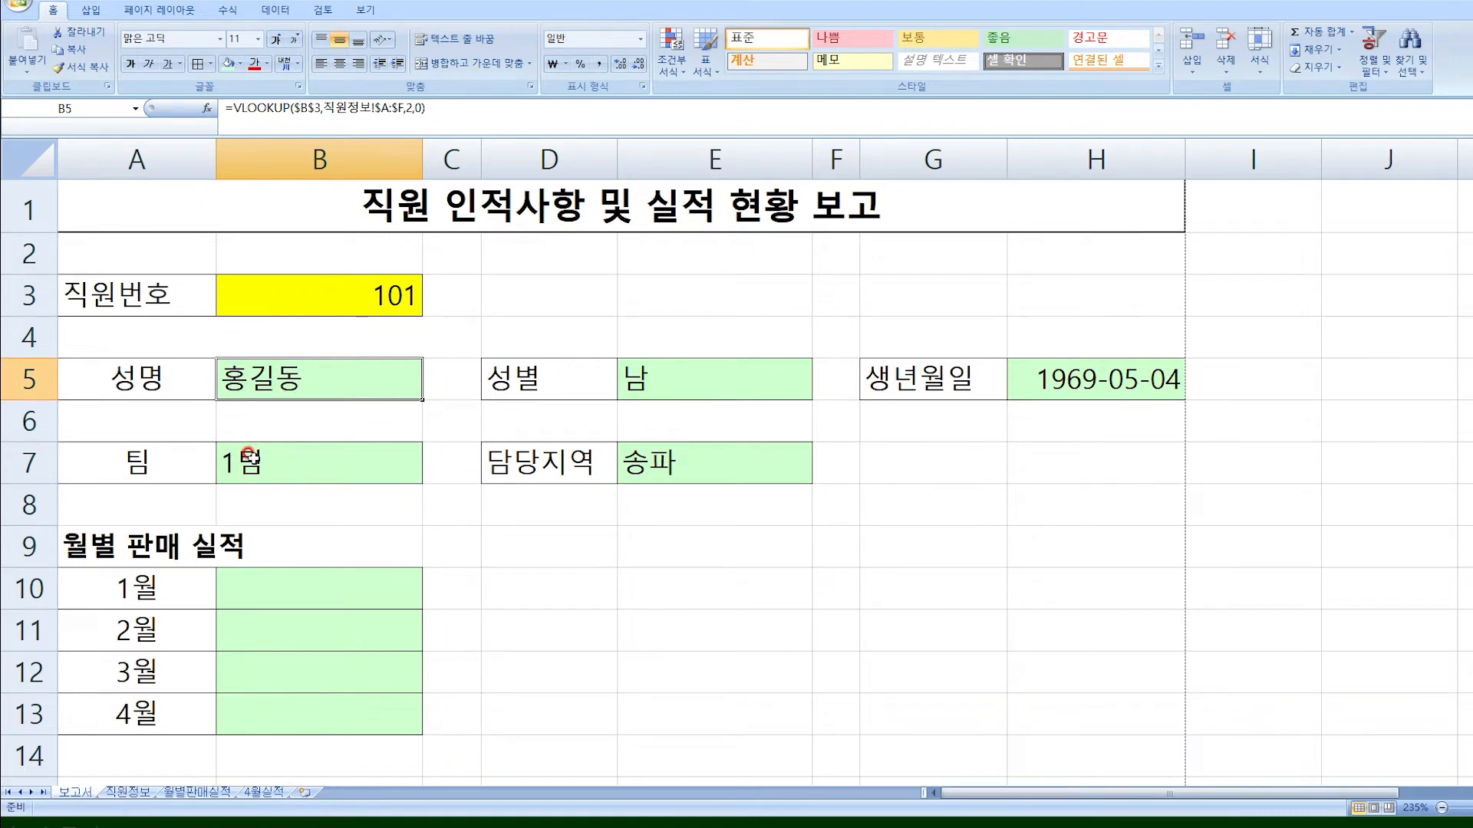
click(322, 461)
click(685, 407)
click(1045, 368)
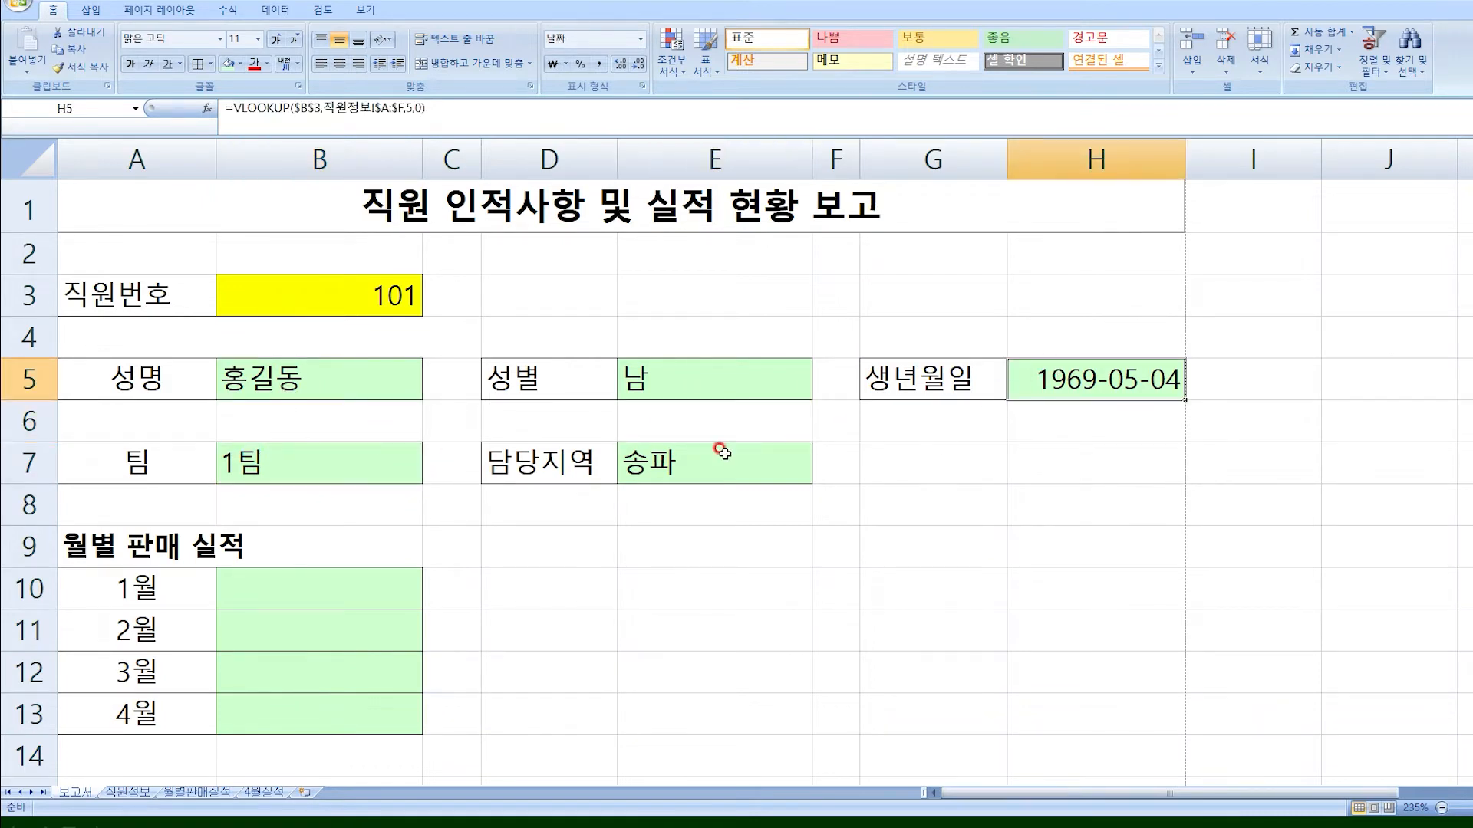
click(717, 451)
- Examine the 월별판매실적 sheet for the monthly sales data and its 직원번호 key column
click(270, 584)
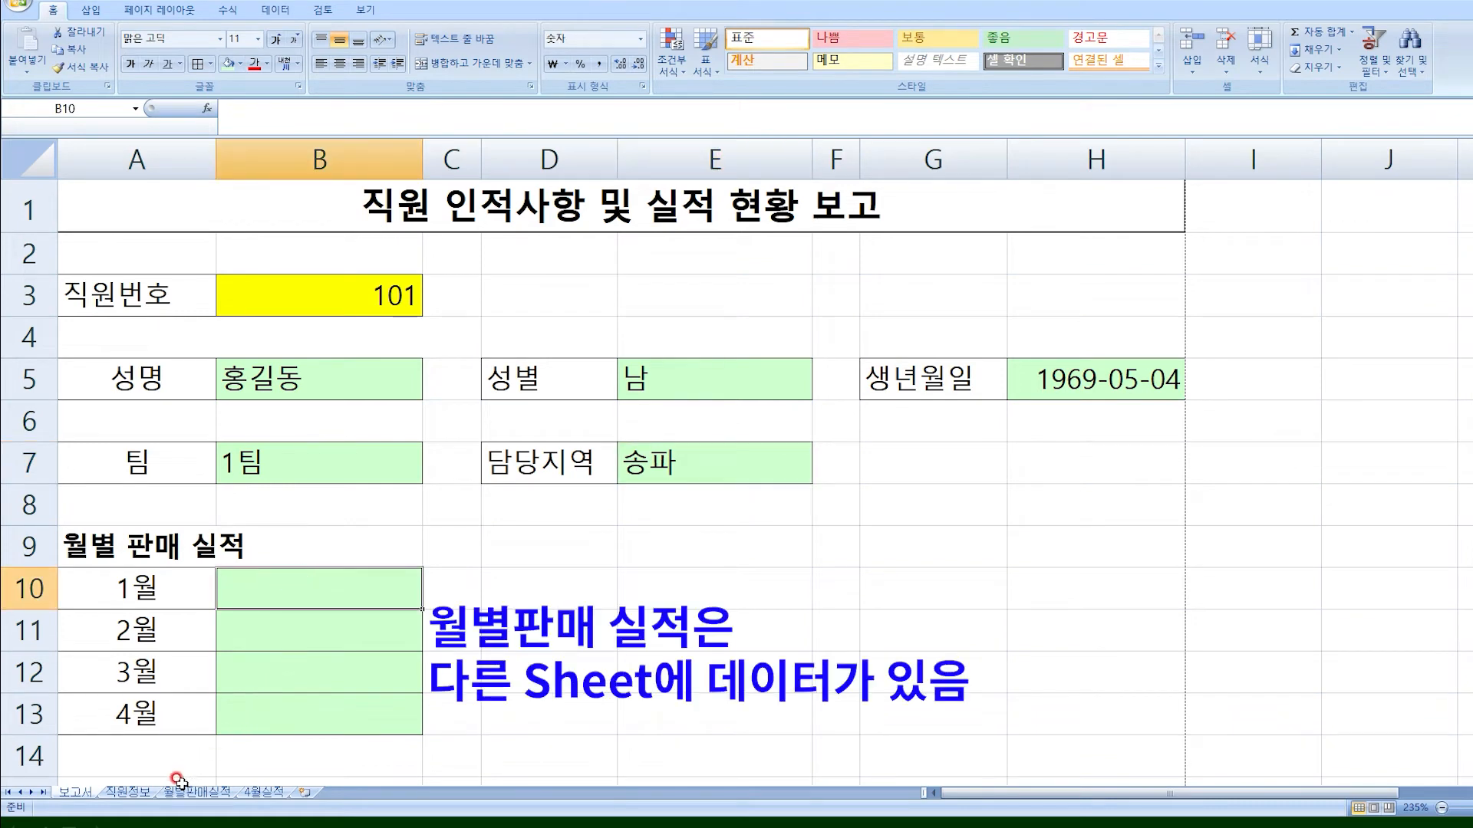
click(119, 794)
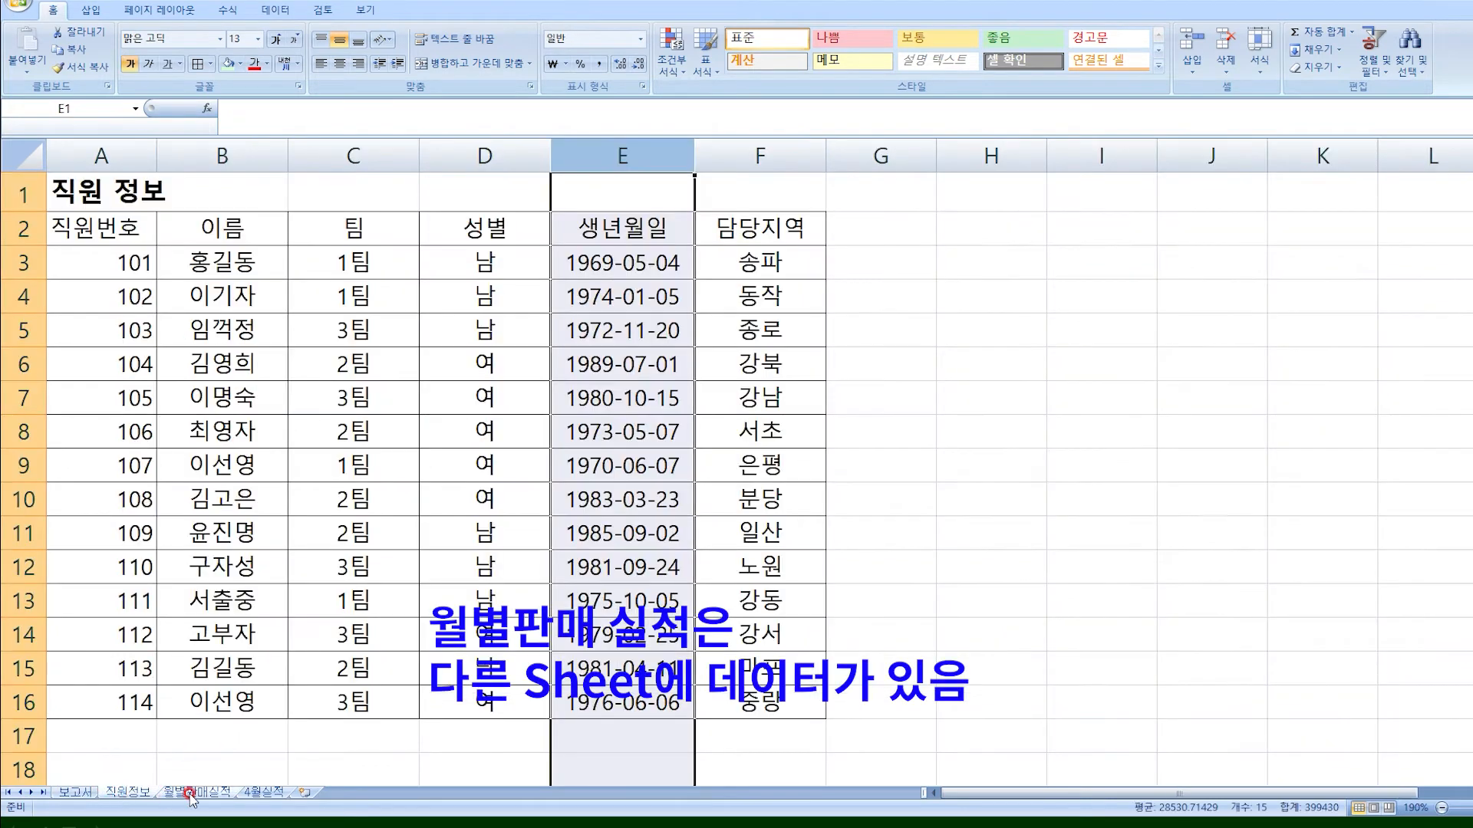
click(194, 794)
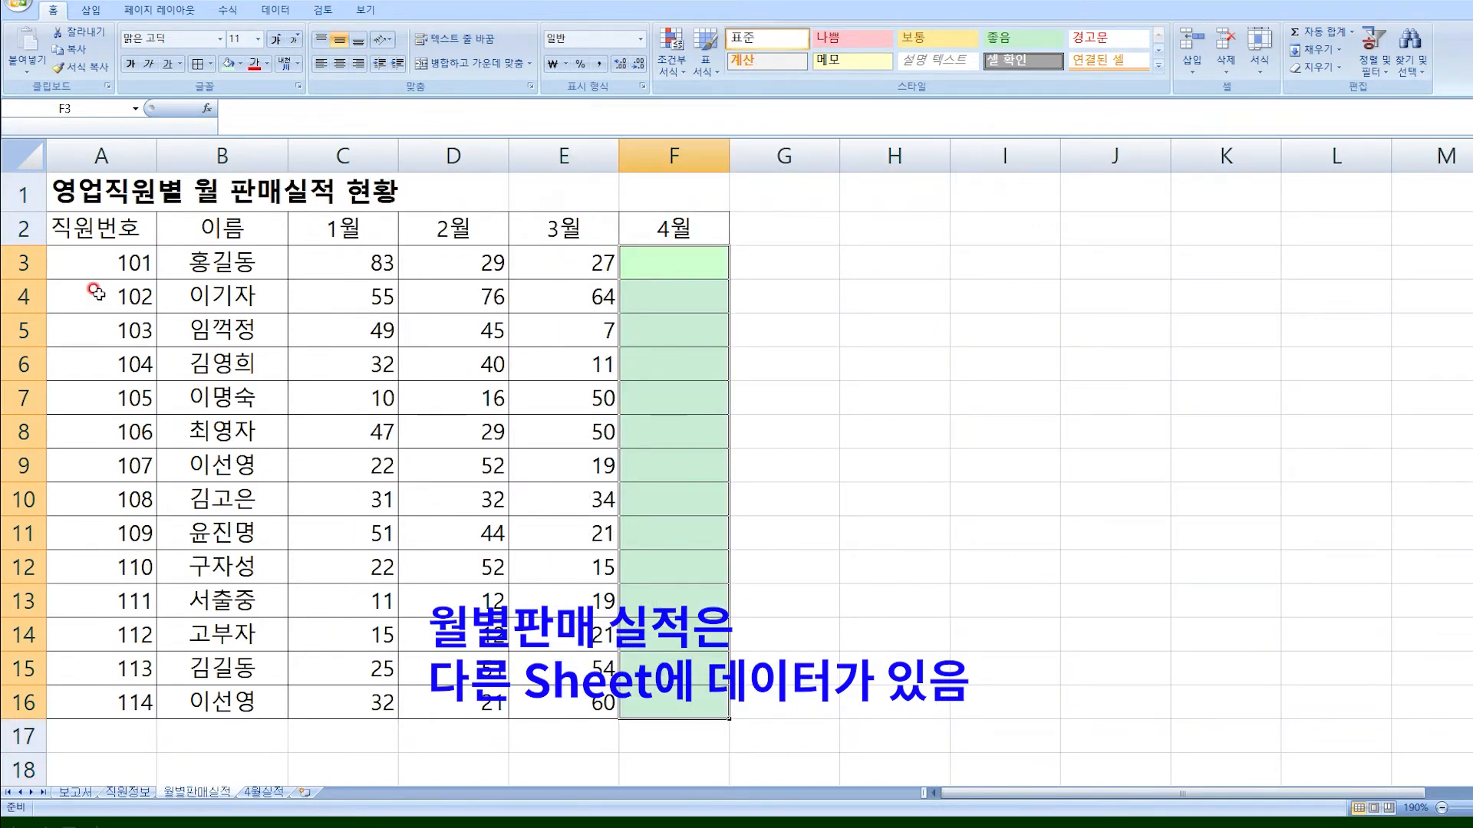
drag(98, 230, 85, 645)
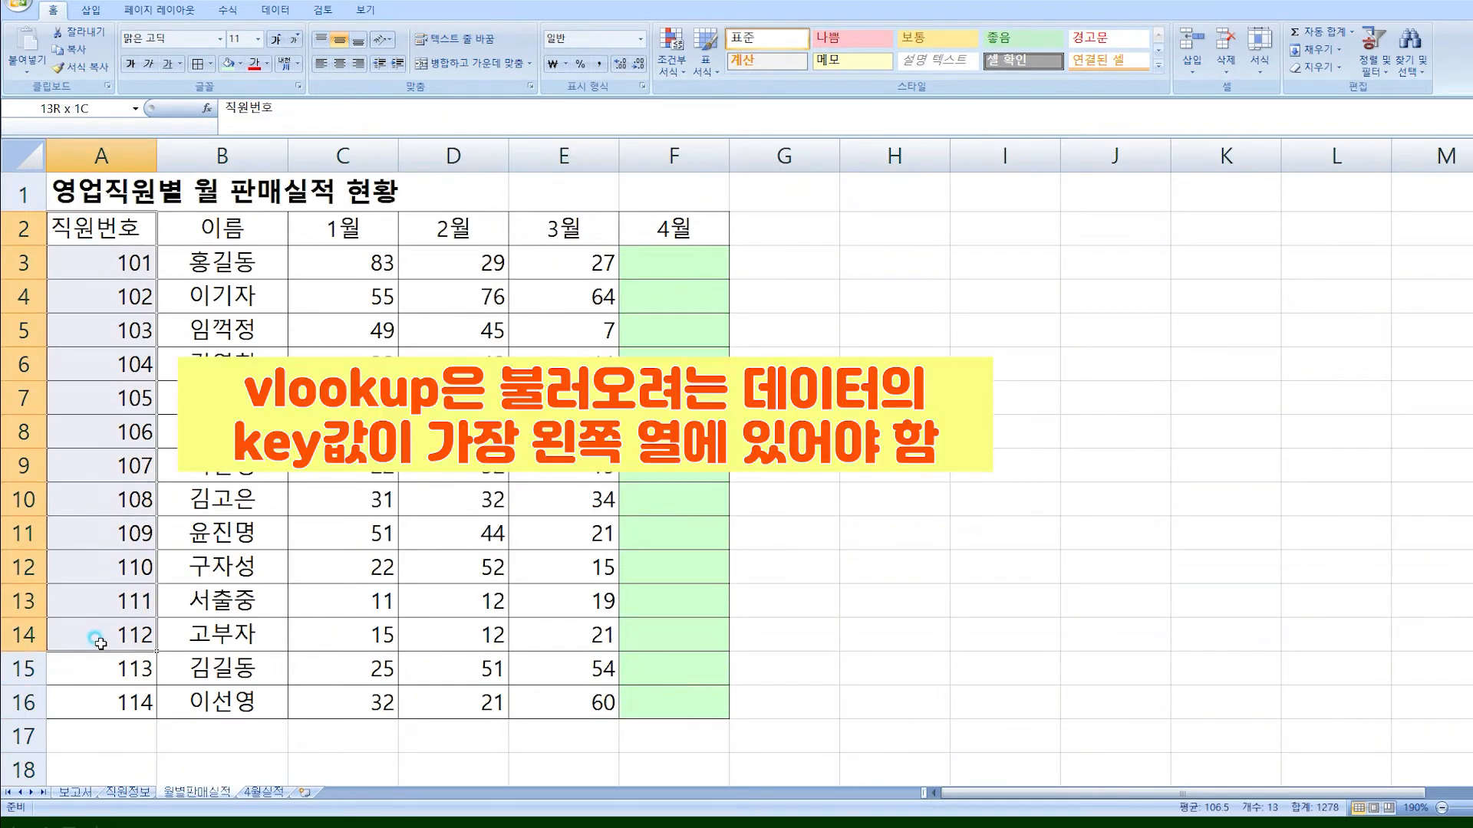
click(86, 224)
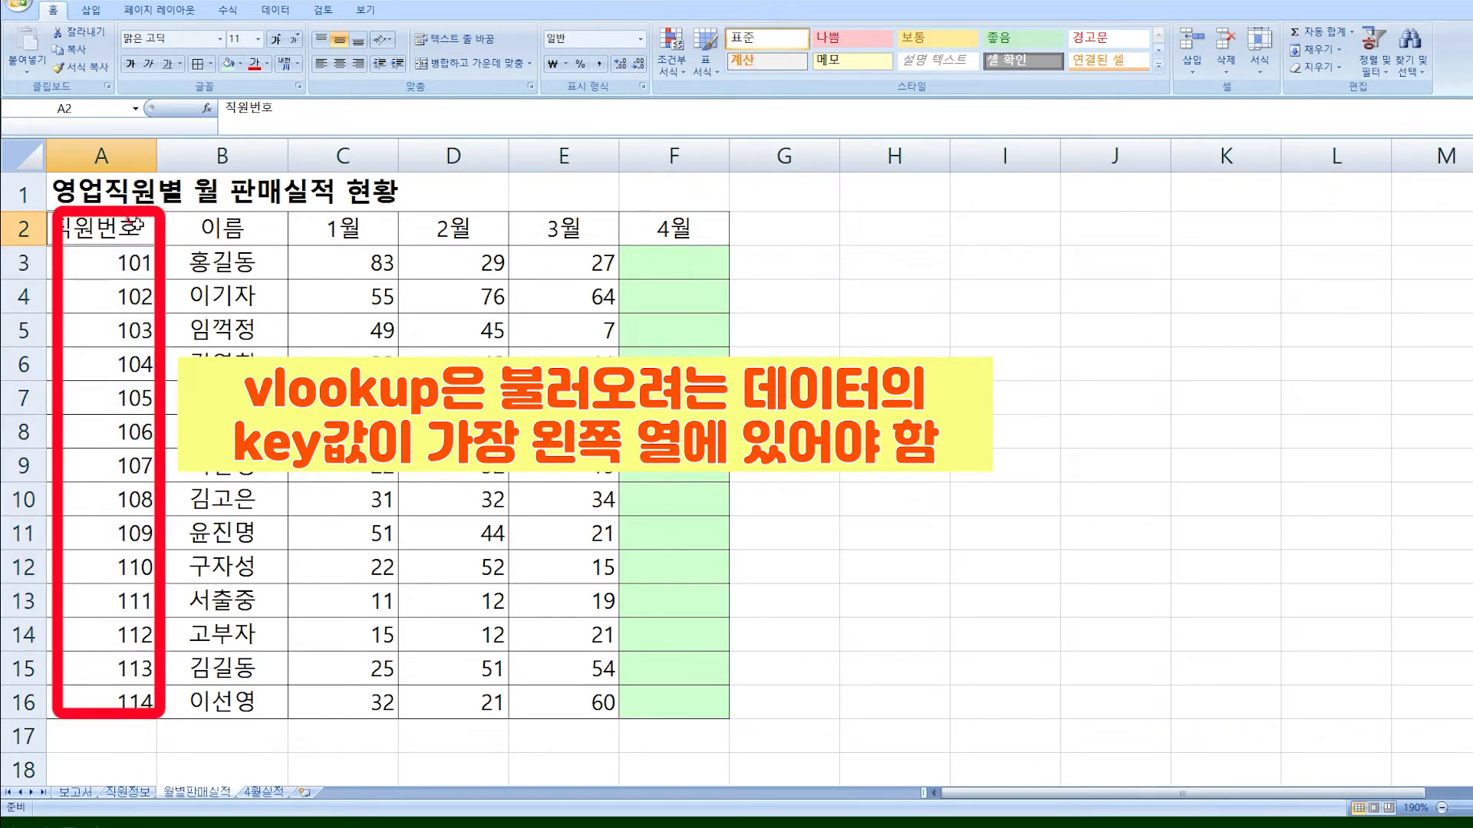
- On the 보고서 sheet, begin a VLOOKUP formula in the 1월 cell B10 with $B$3 as the absolute lookup value
click(79, 793)
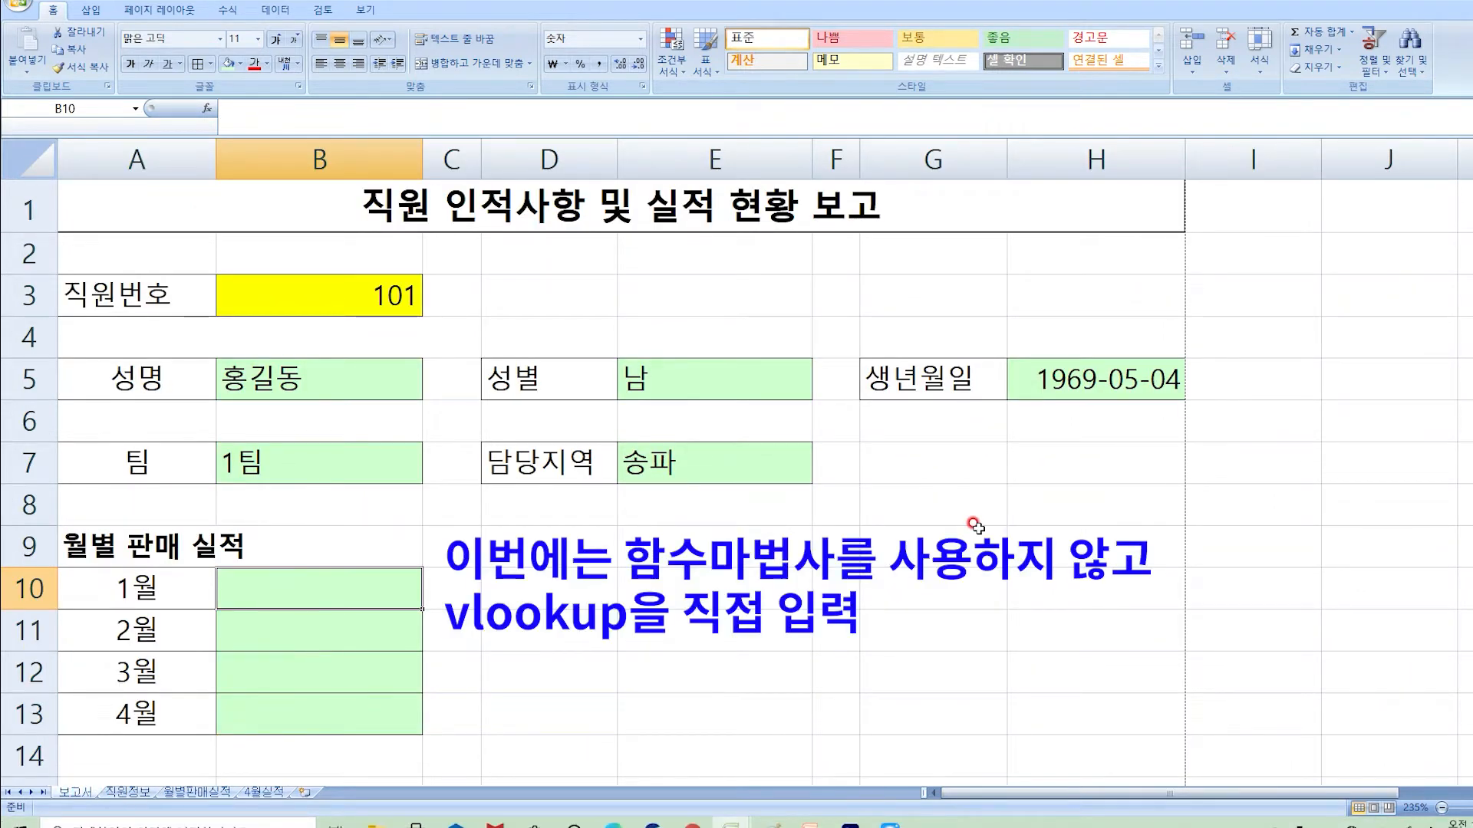
text(+V)
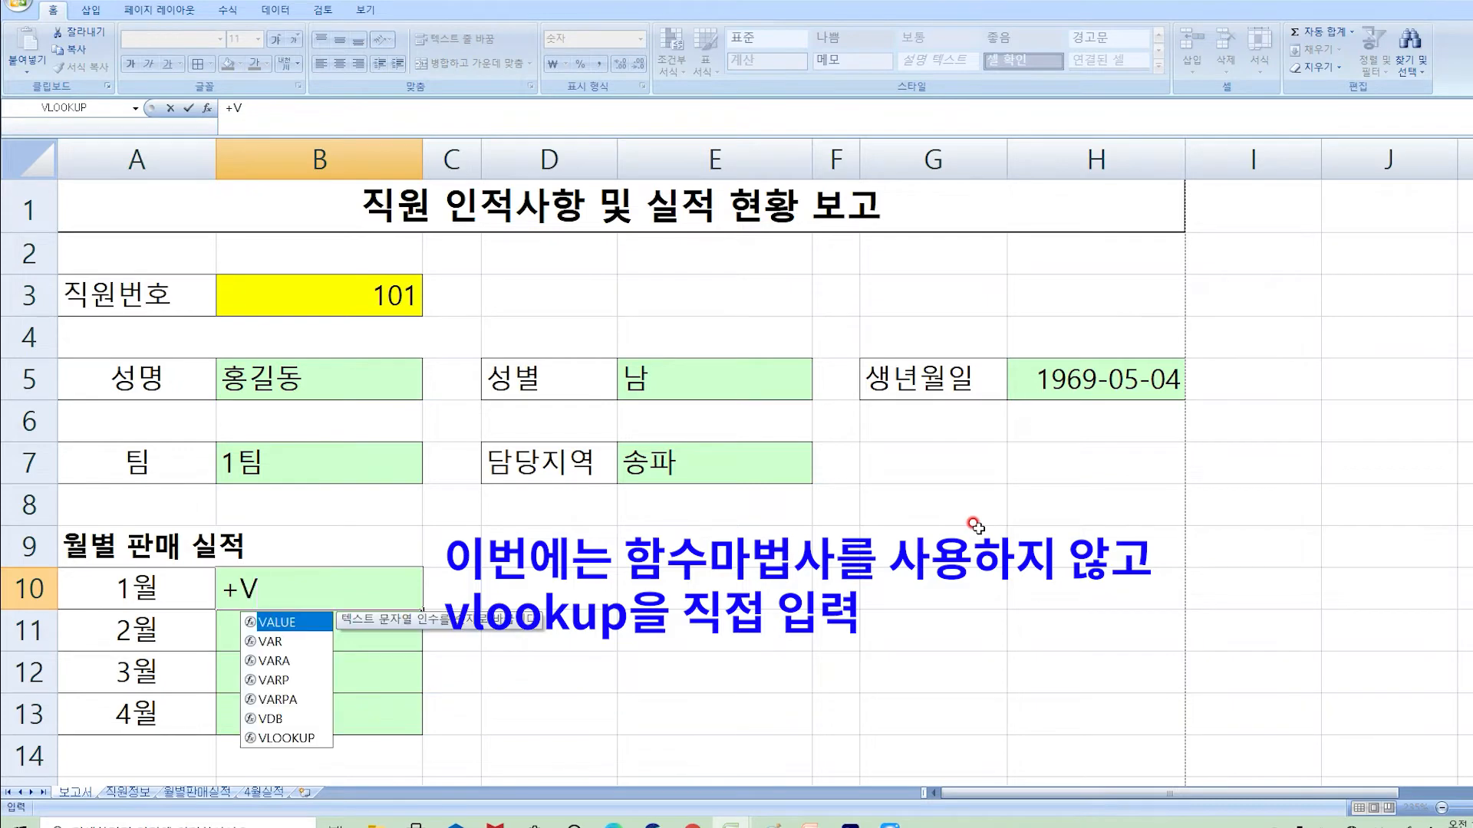
text(LOOKUP()
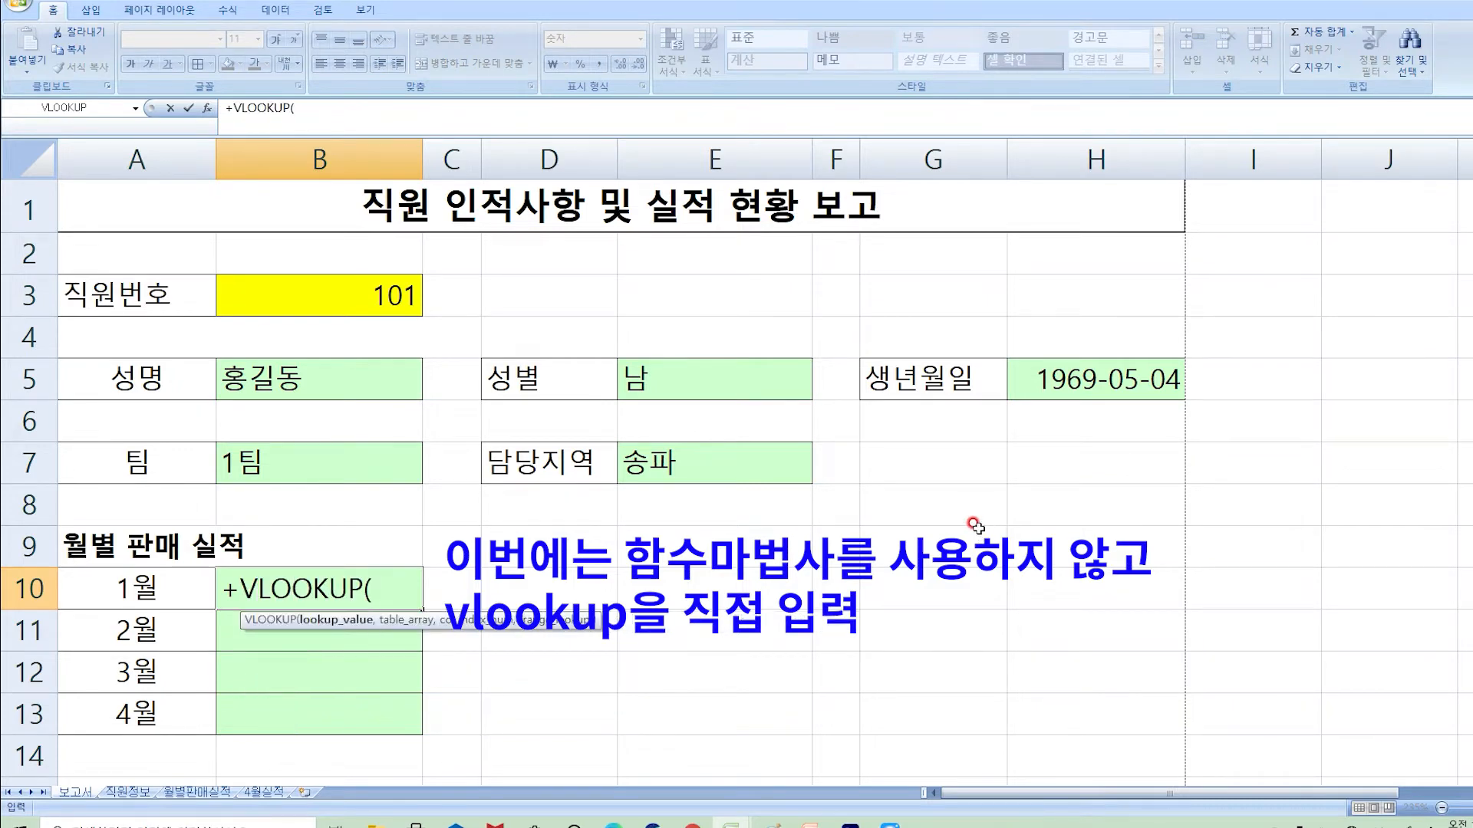
click(376, 286)
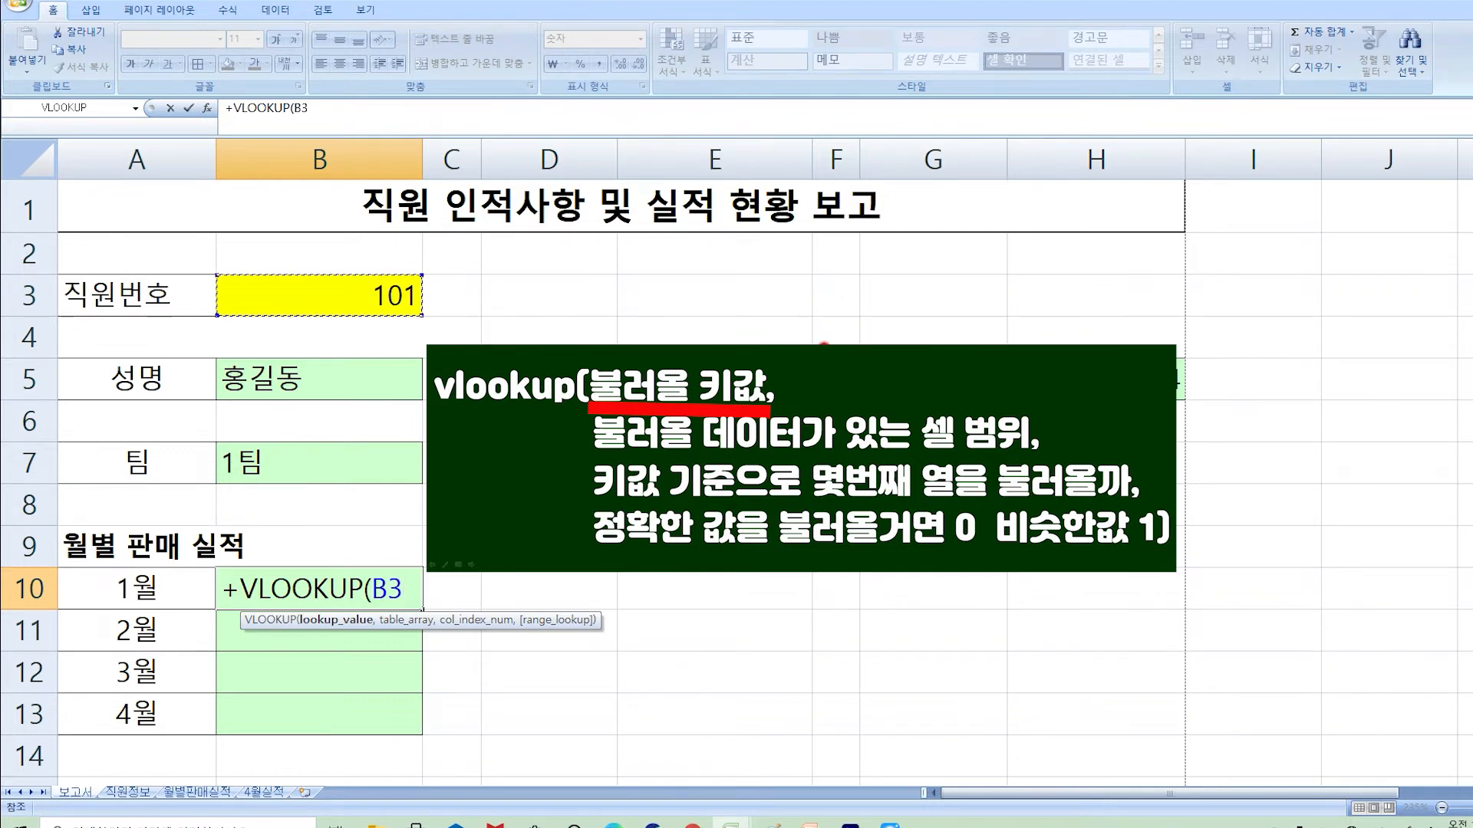
key(F4)
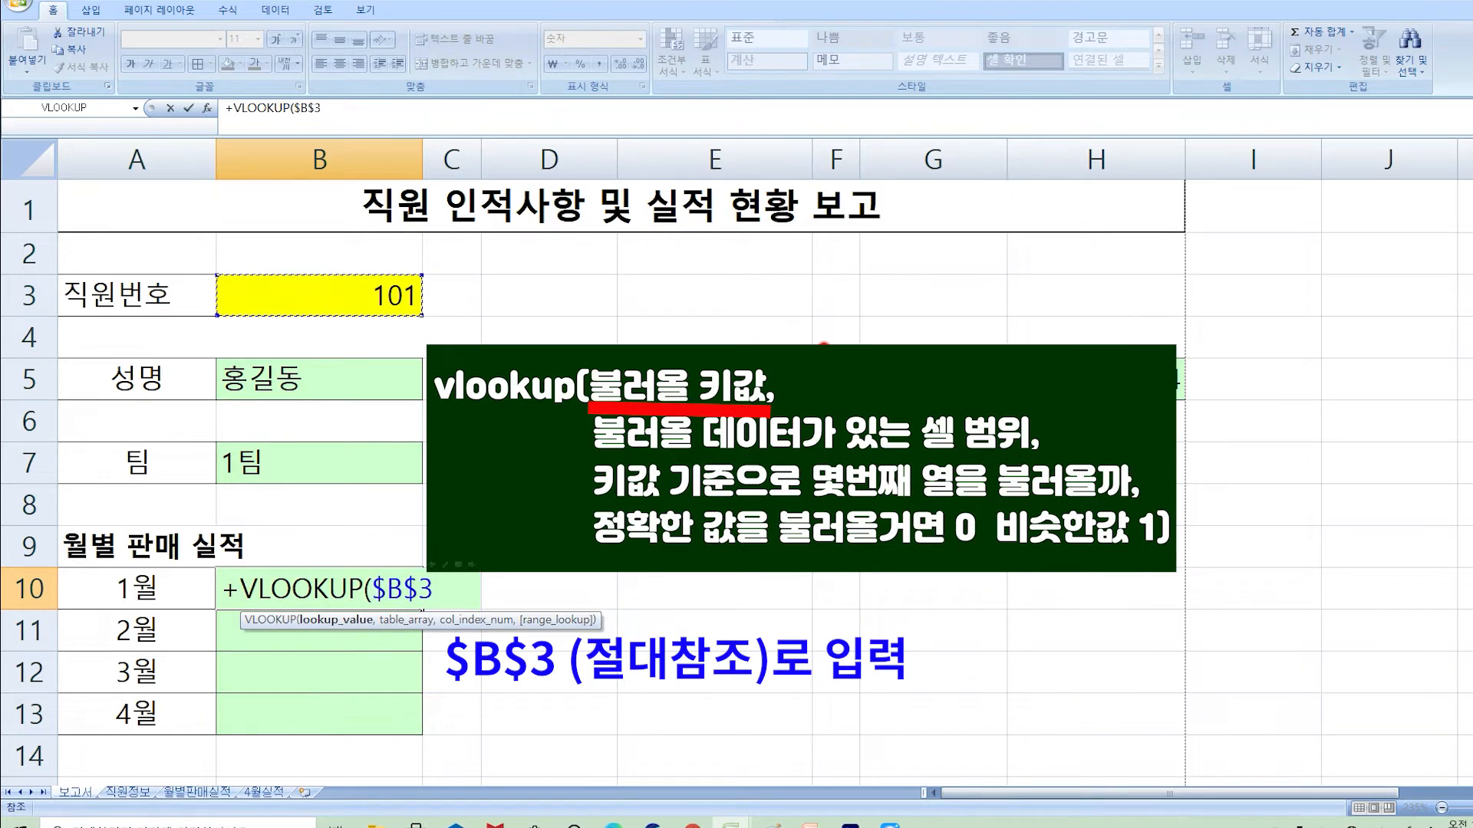
text(,)
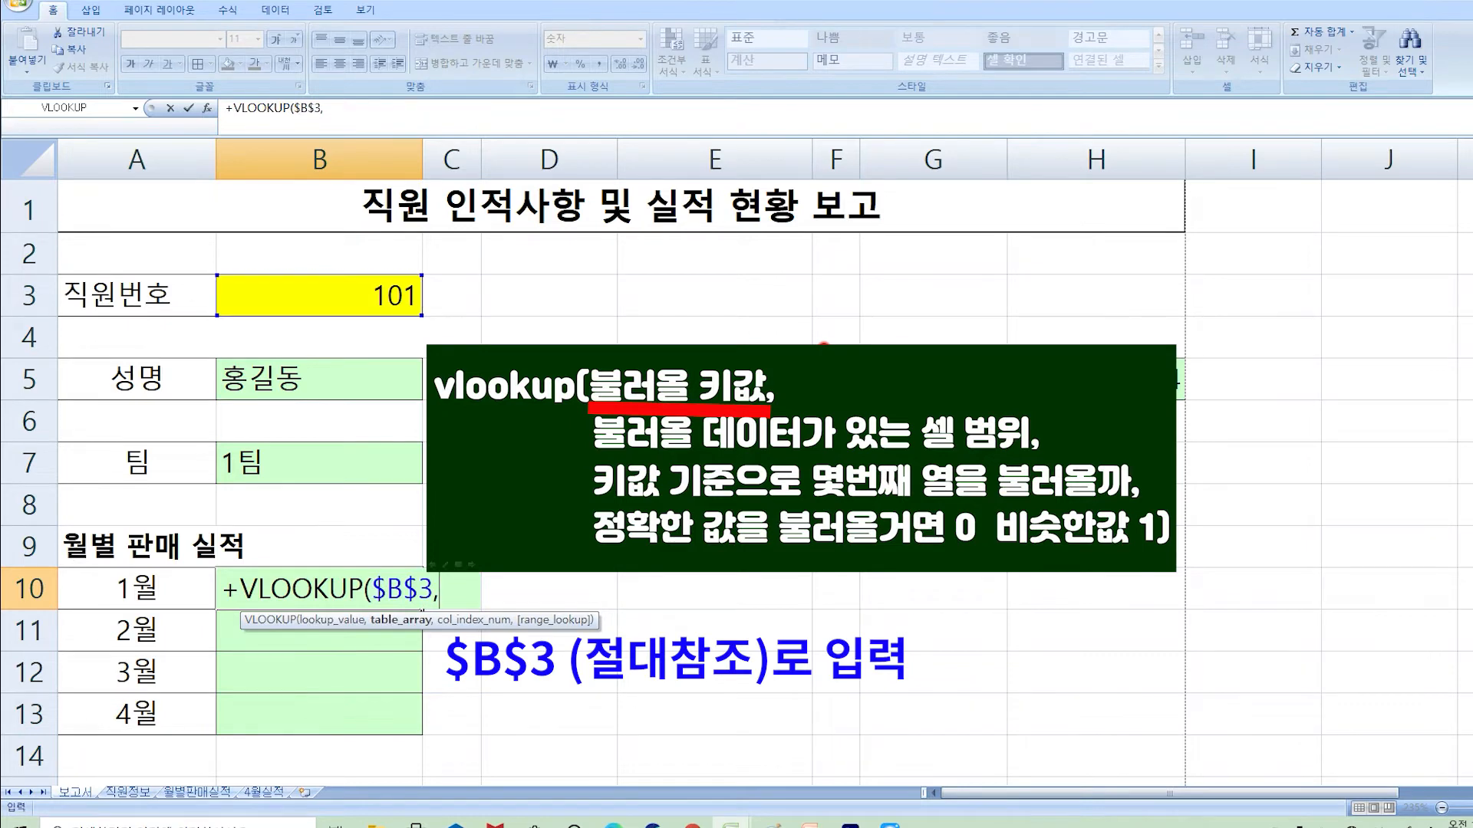
- Complete the B10 formula with the absolute range 월별판매실적!$A:$F, column index 3 and exact match 0
click(176, 797)
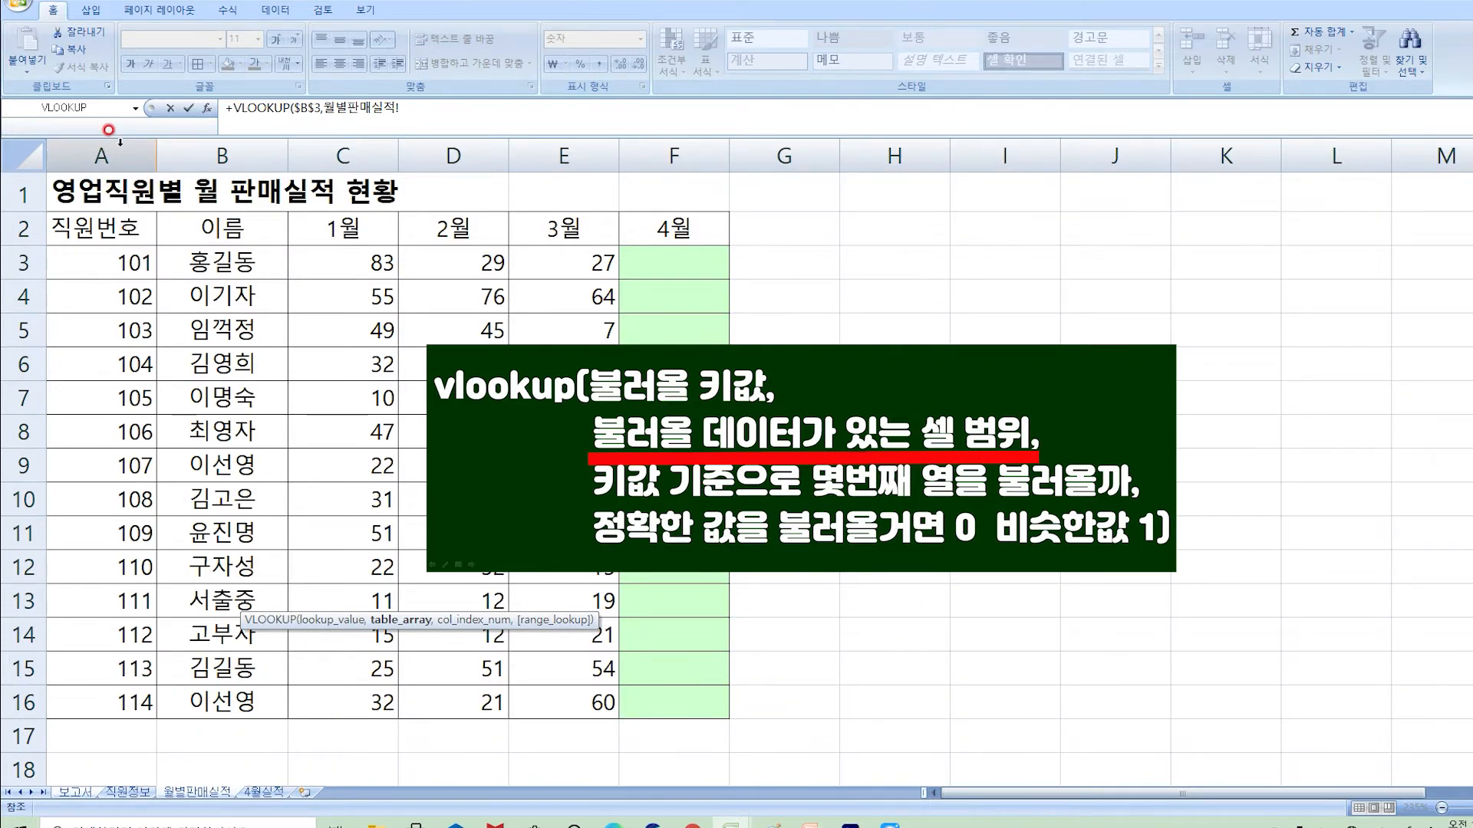
drag(120, 145, 658, 168)
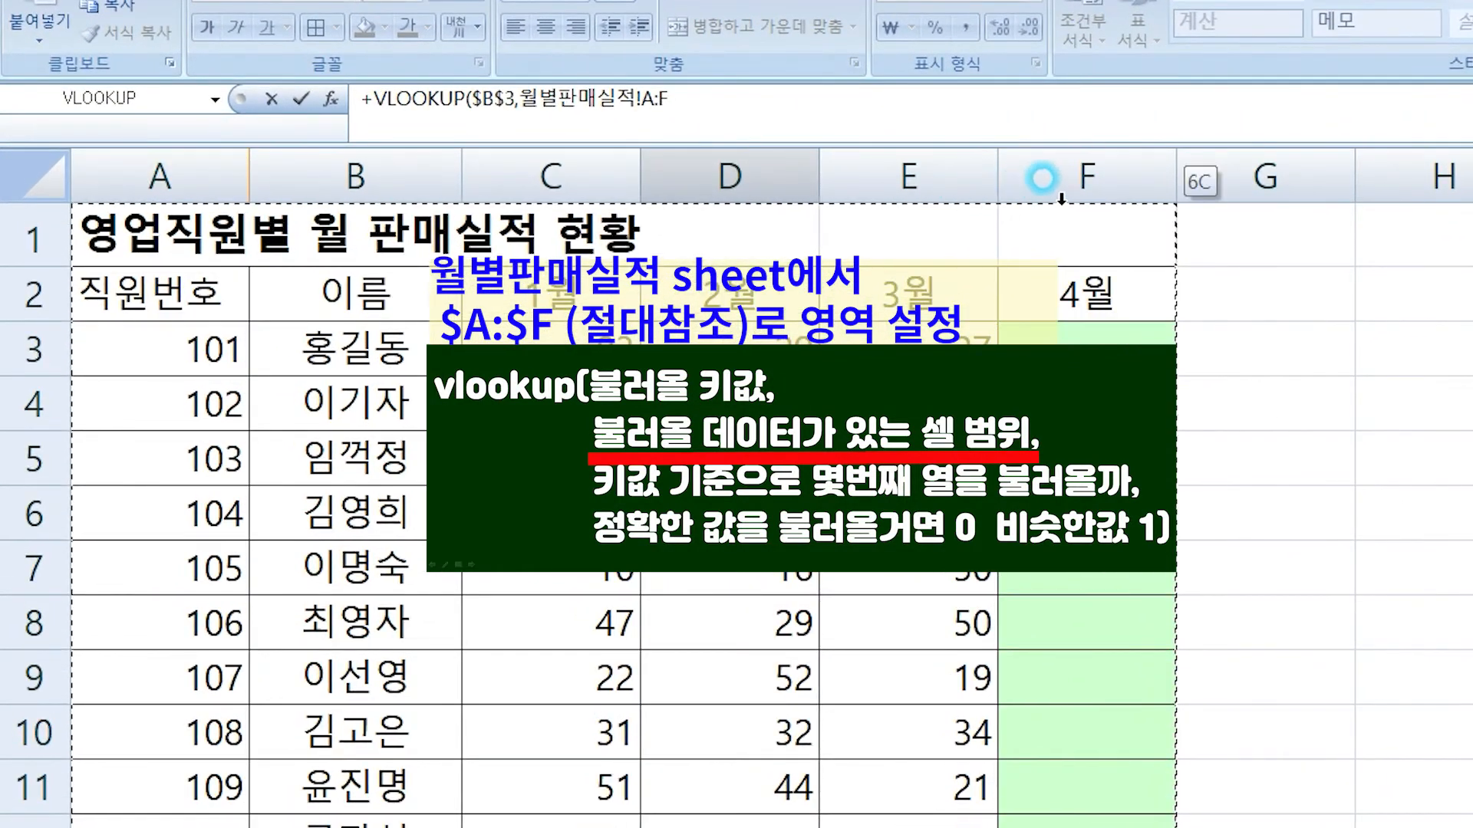
drag(1061, 198, 1060, 201)
key(F4)
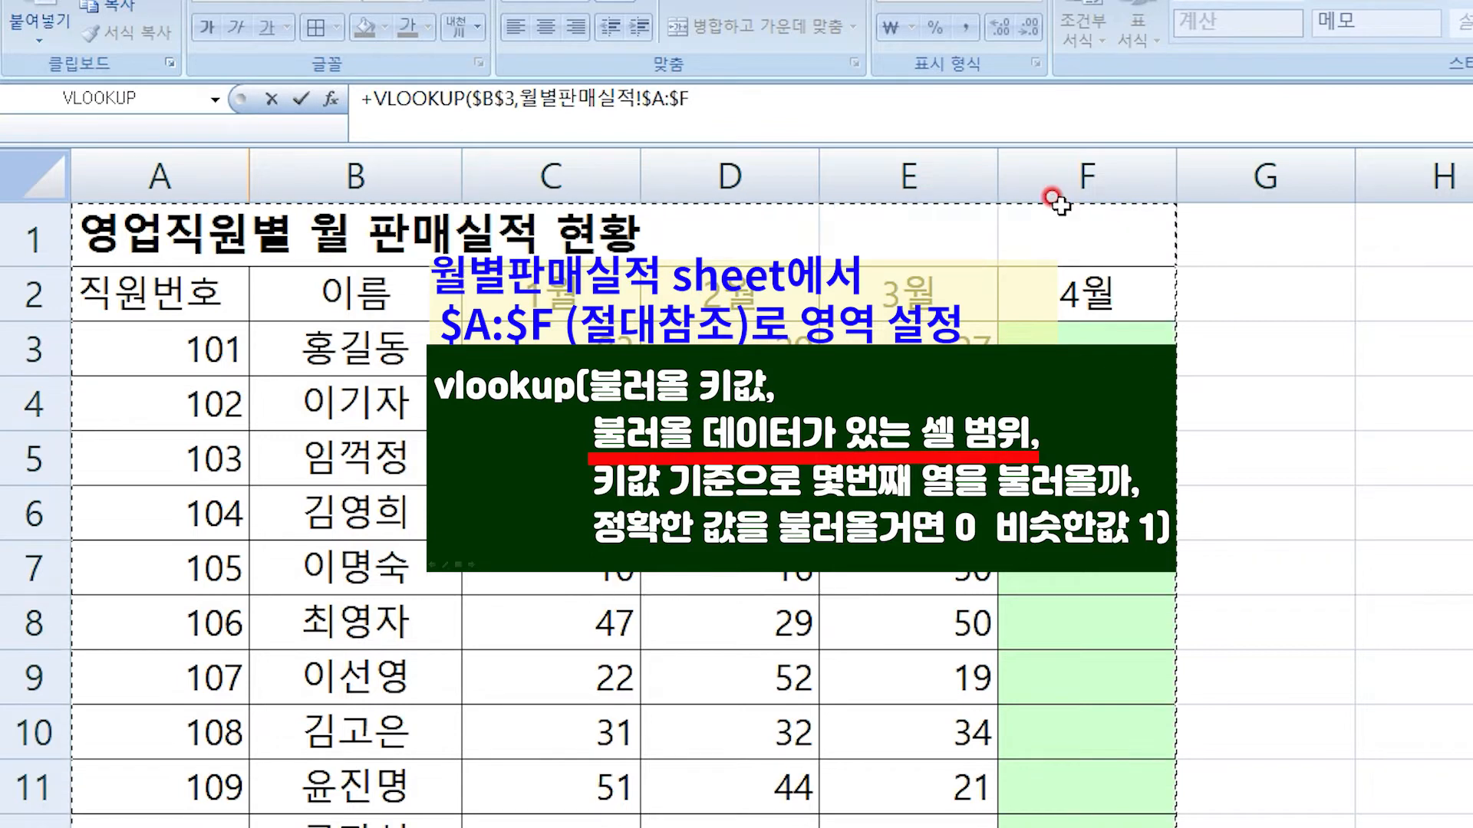
text(,)
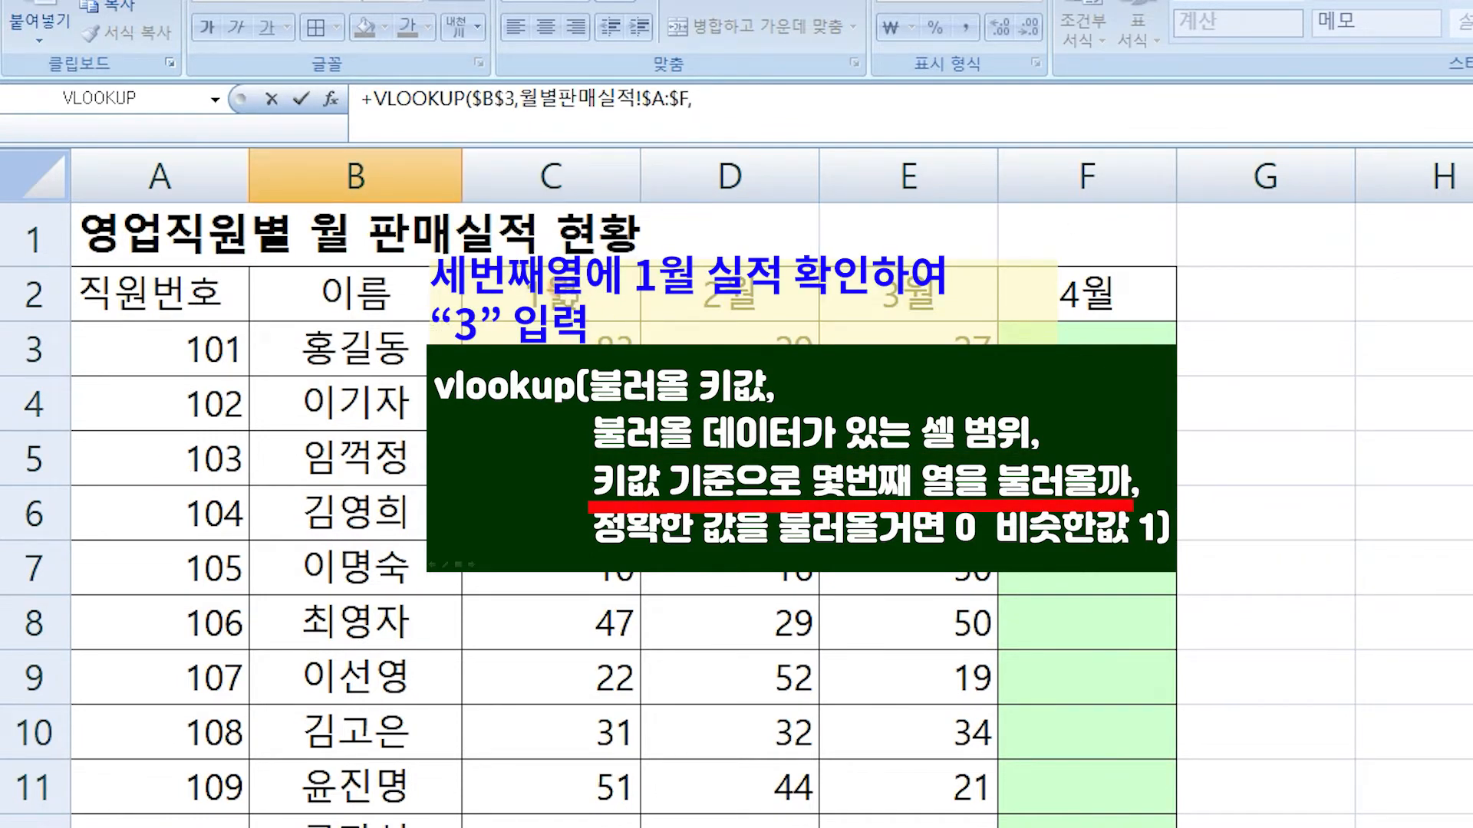
click(743, 96)
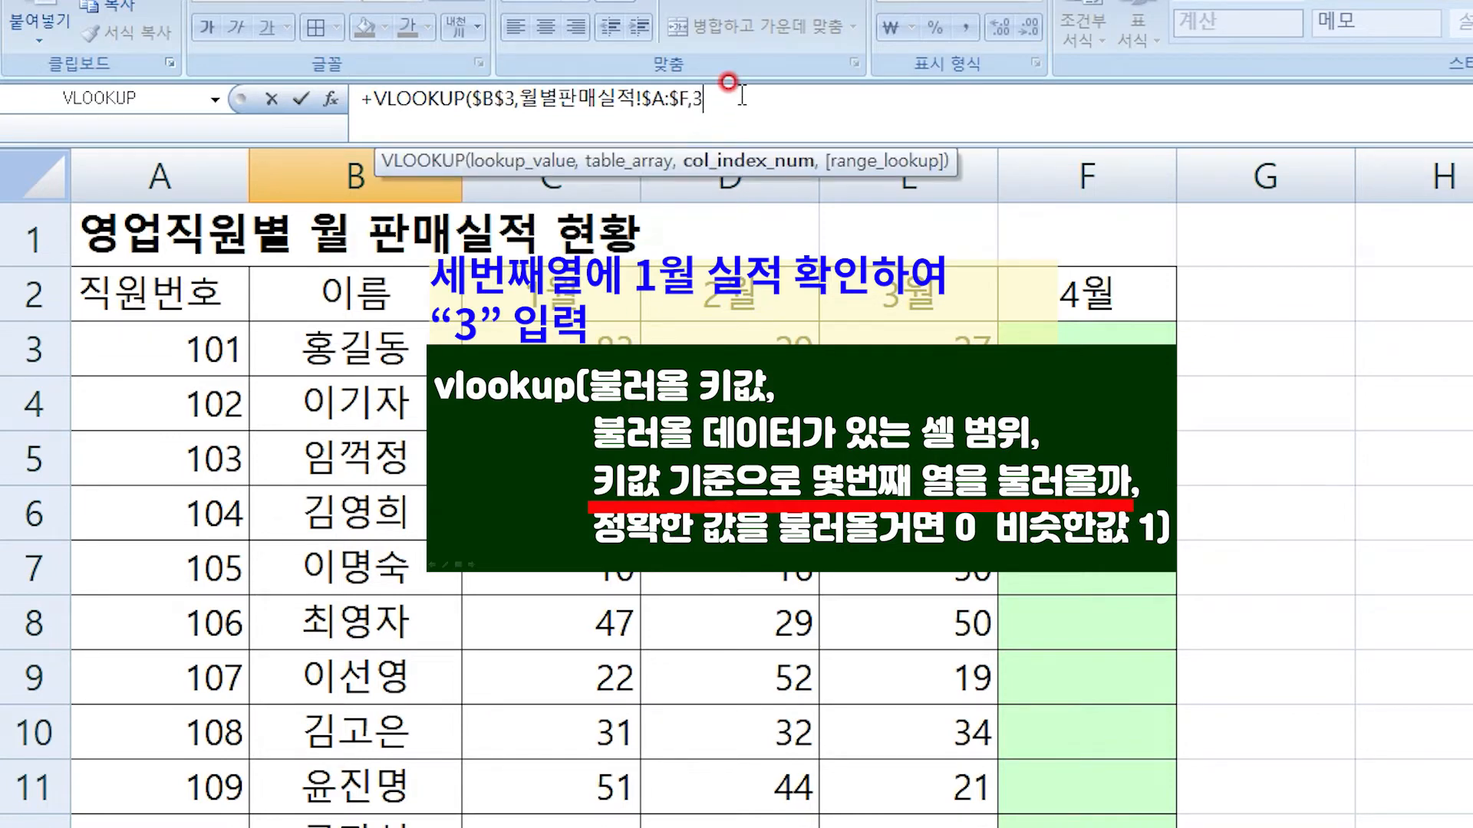
text(3,0)
key(Return)
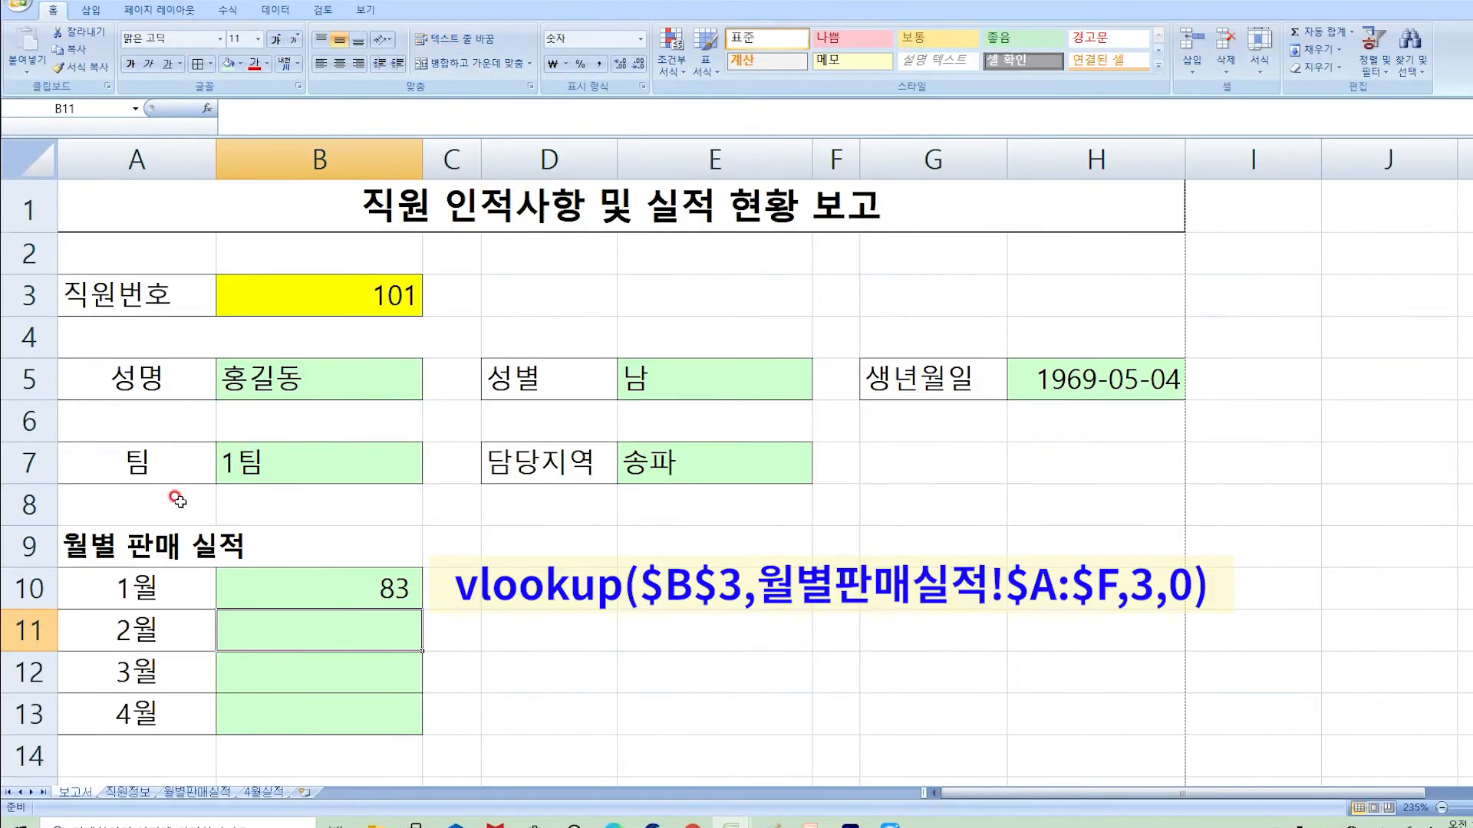
- Examine the order of the name and 1월 to 4월 columns on the 월별판매실적 sheet to determine their column indexes
click(368, 670)
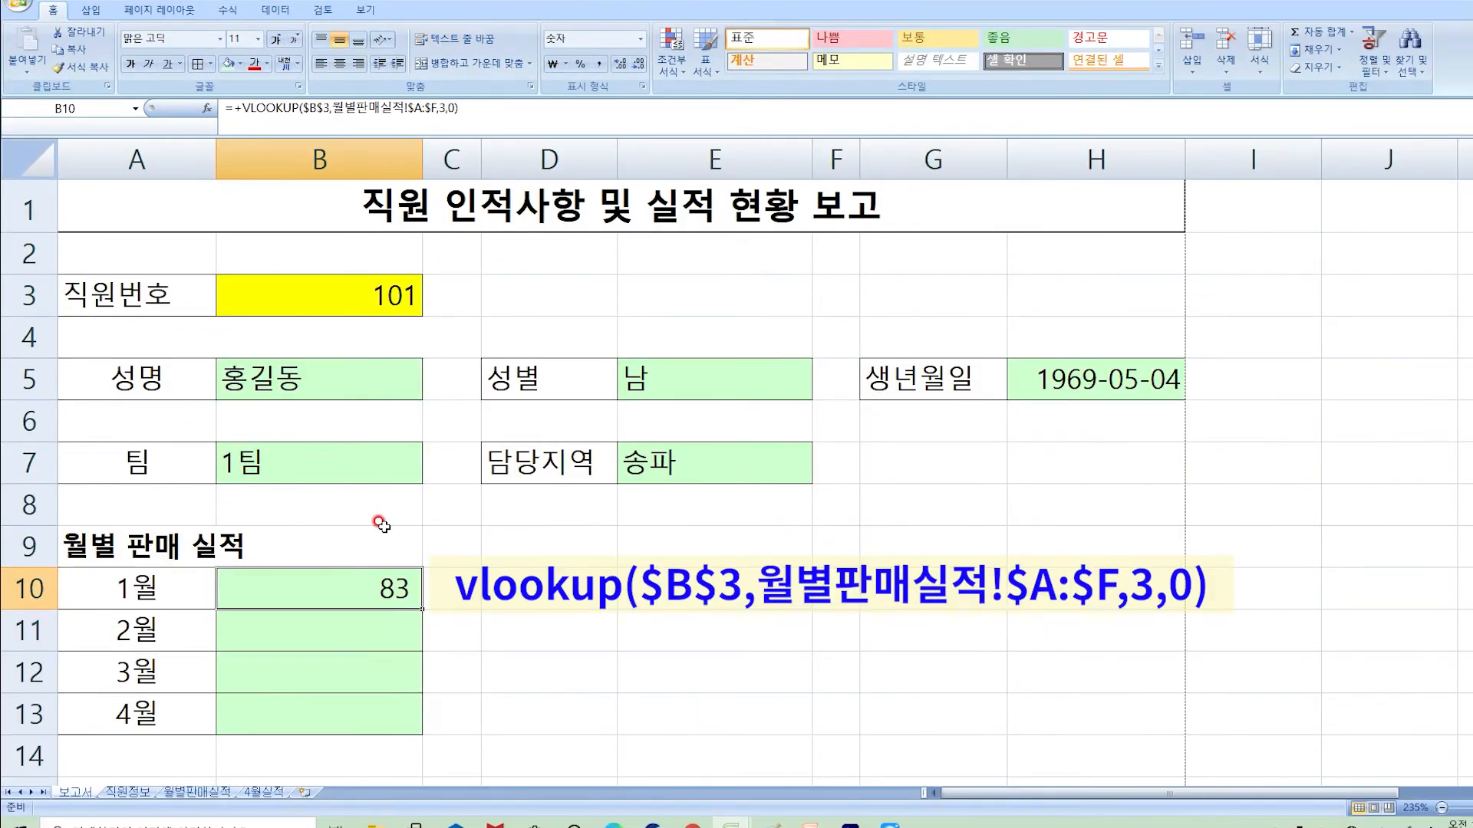
click(203, 795)
click(190, 253)
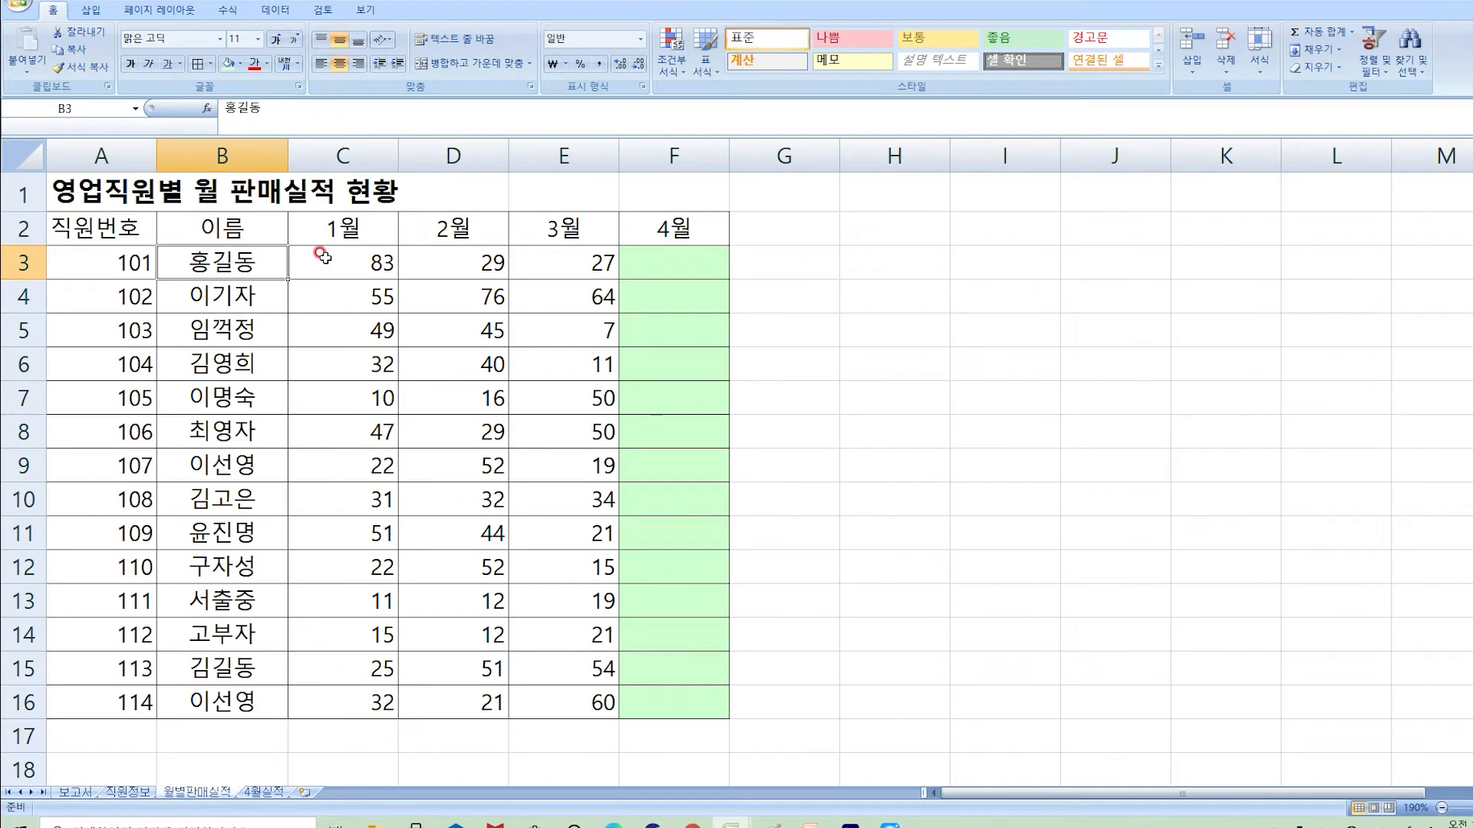
click(317, 253)
click(443, 264)
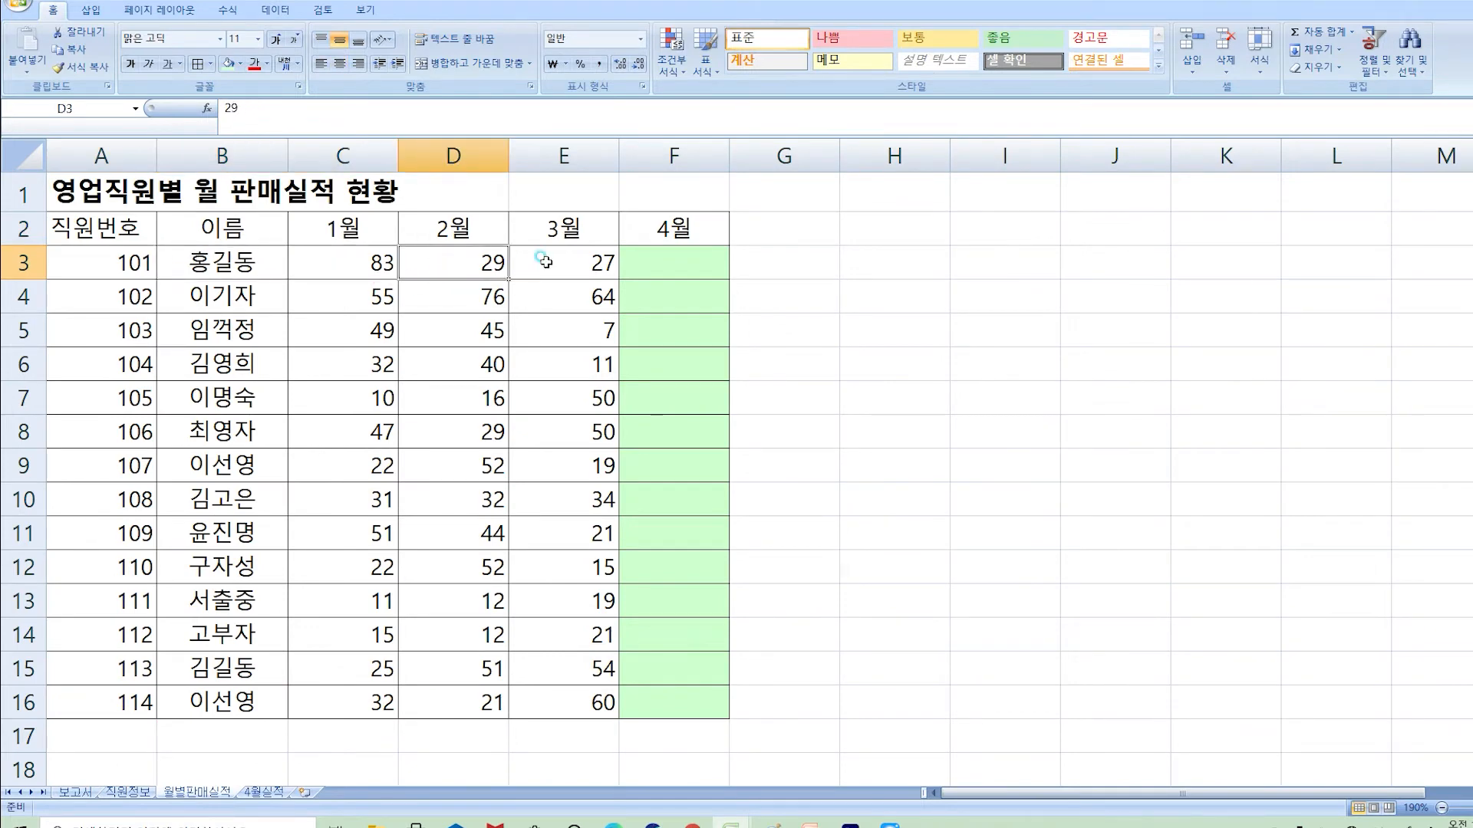
click(542, 259)
click(675, 259)
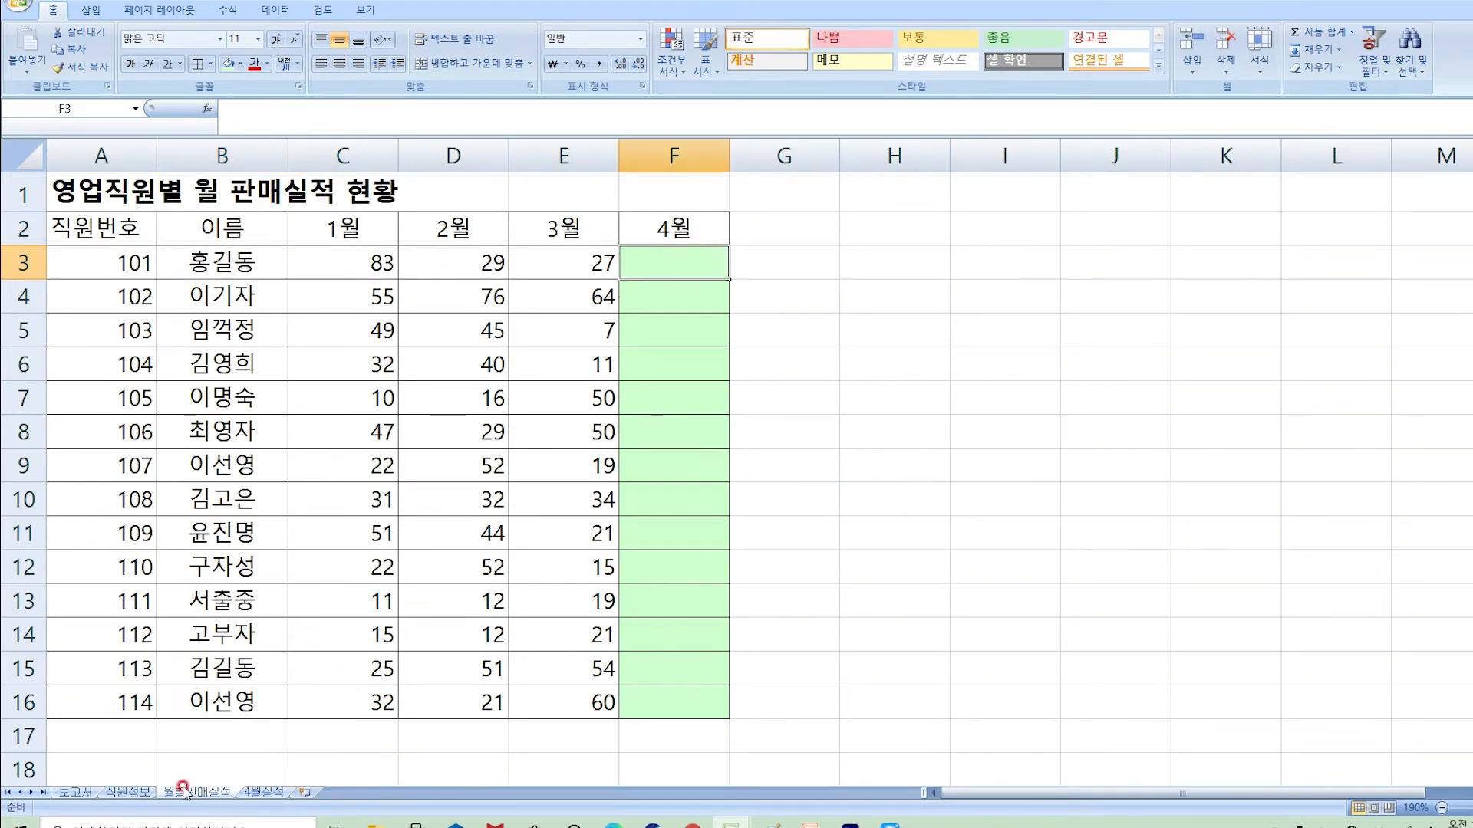
- Copy the B10 formula on the 보고서 sheet into the 2월 cell B11 and set its column index to 4
click(75, 792)
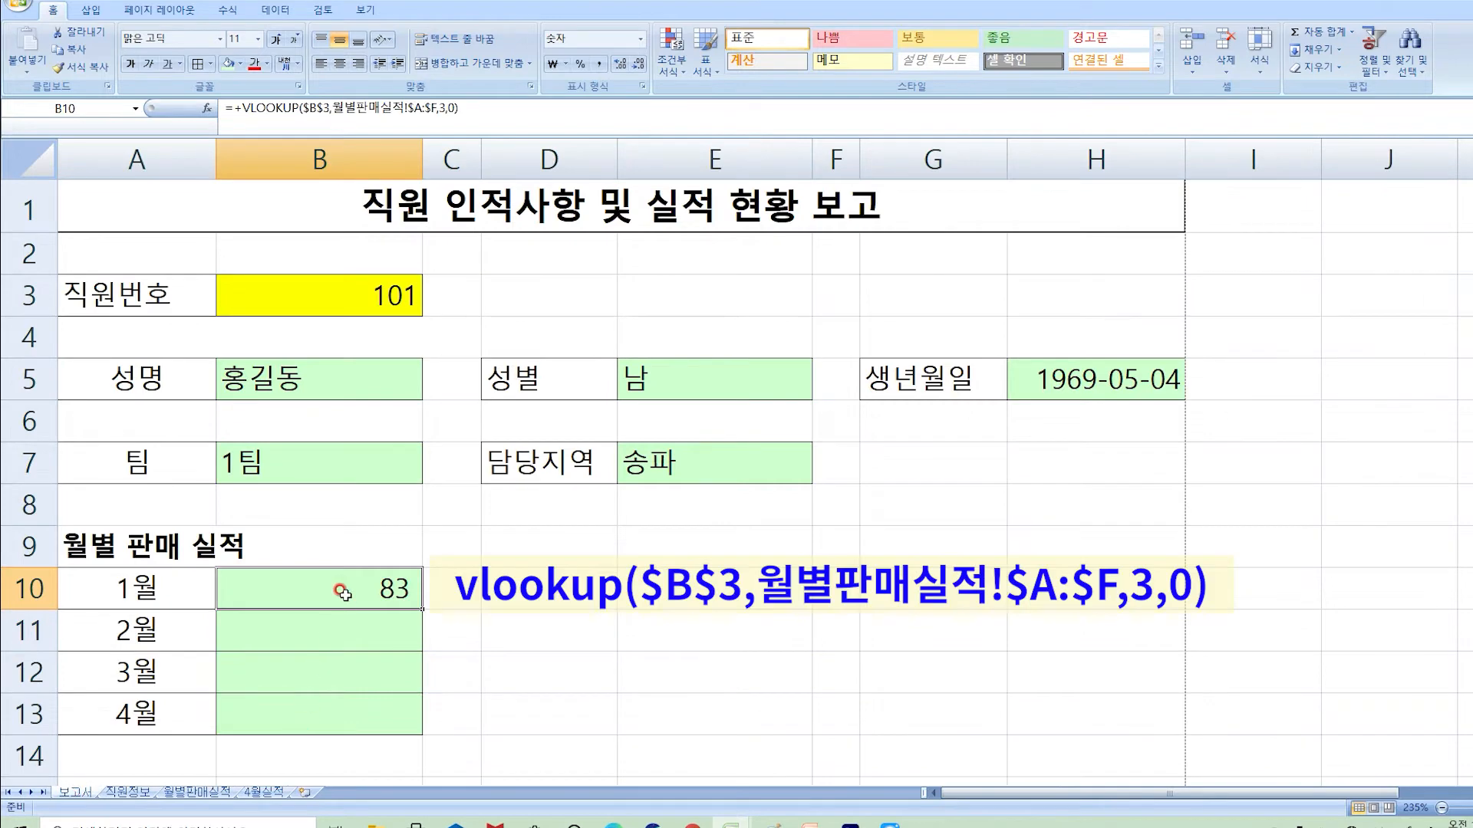
key(ctrl+c)
click(355, 627)
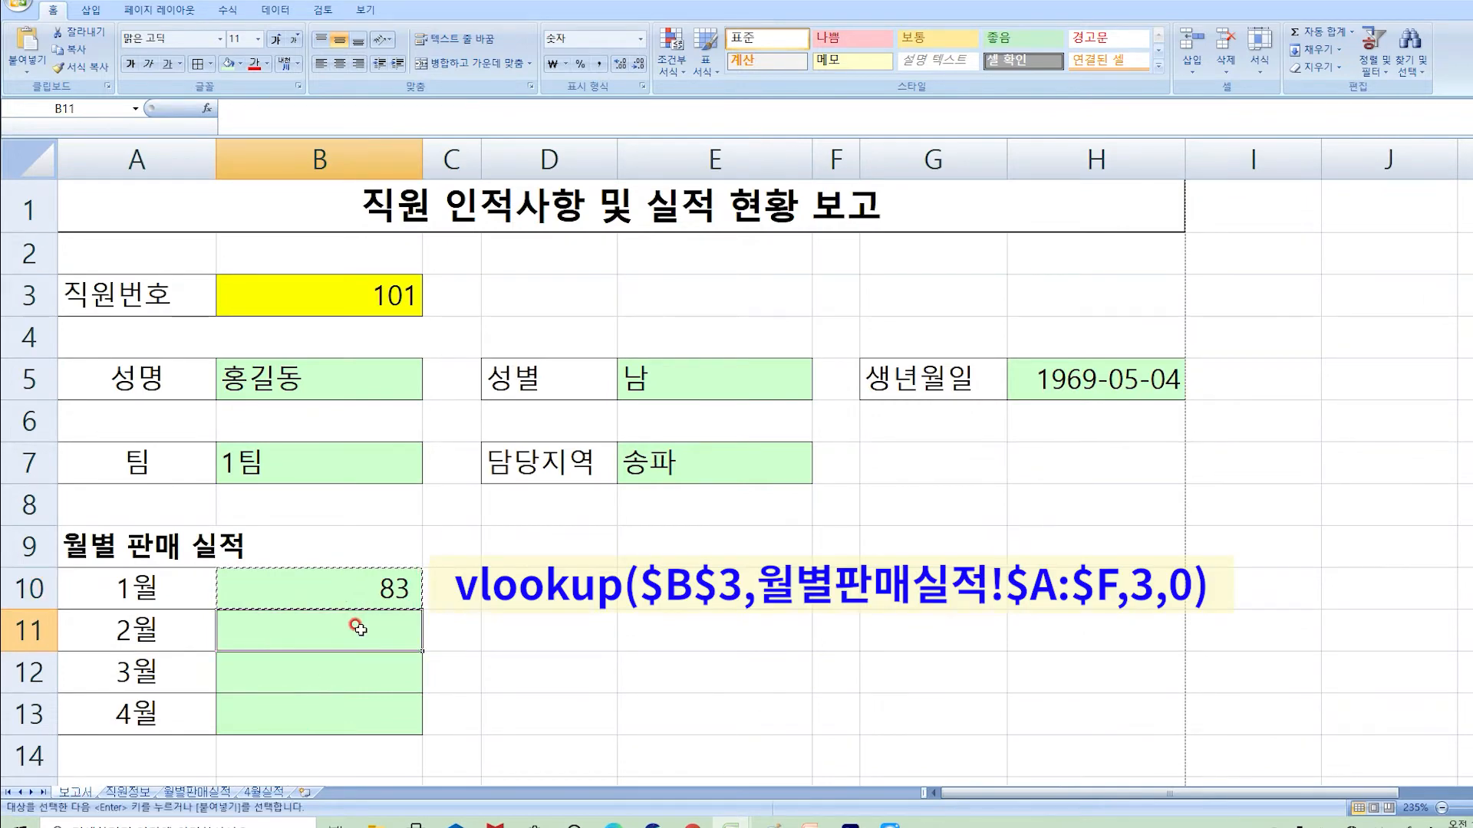
key(ctrl+v)
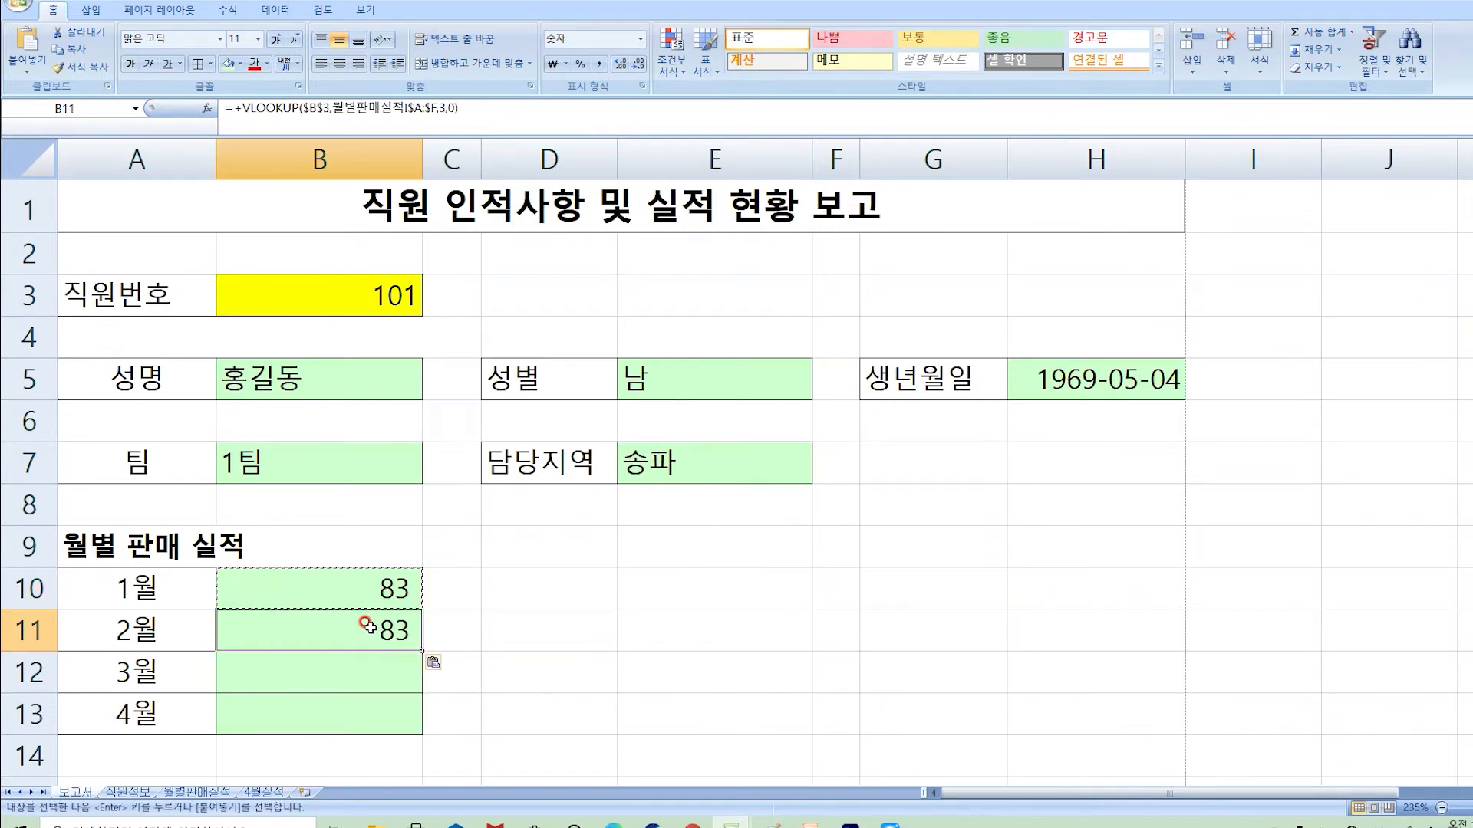
double_click(370, 627)
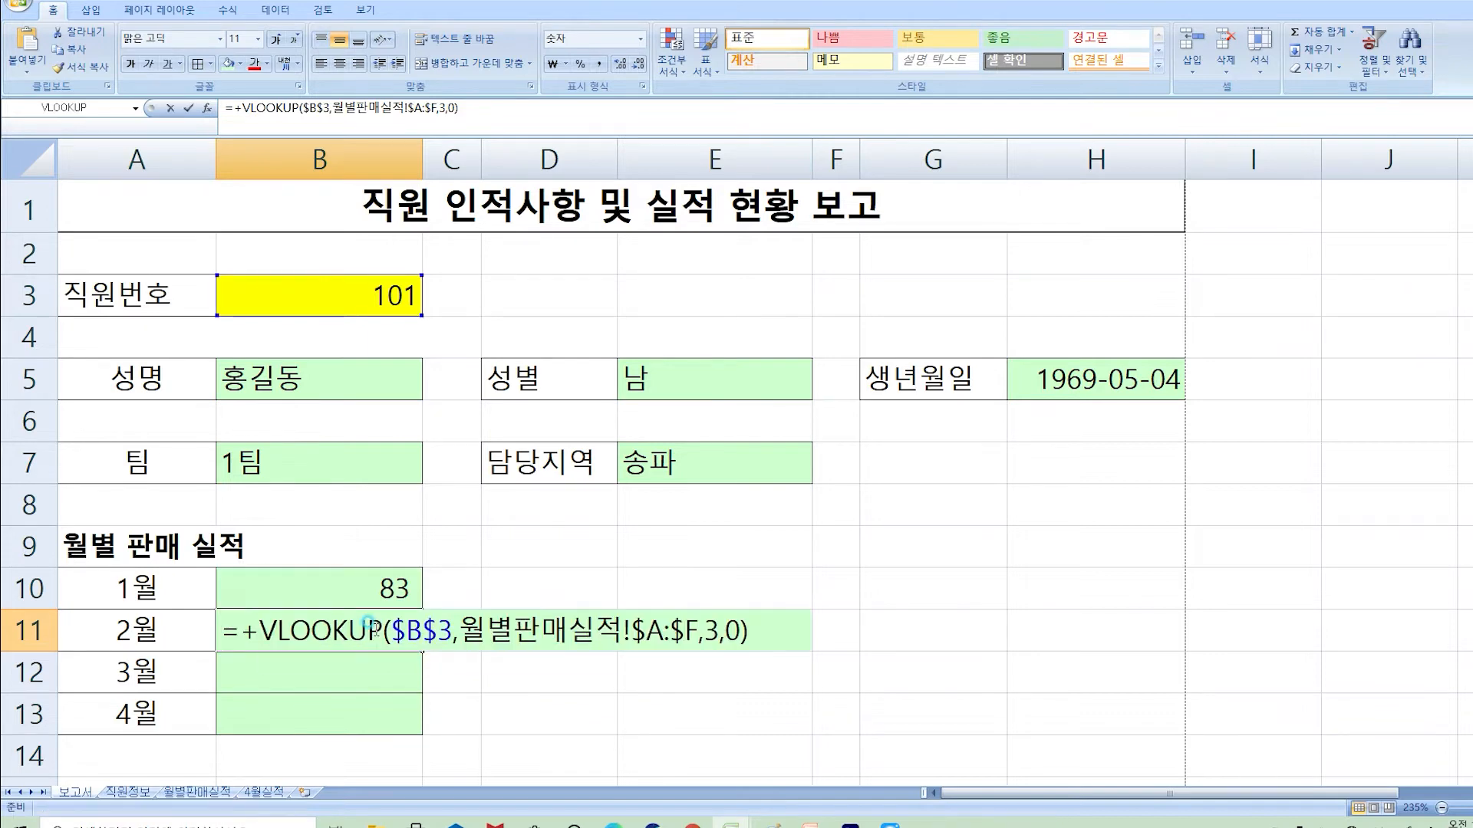
click(720, 629)
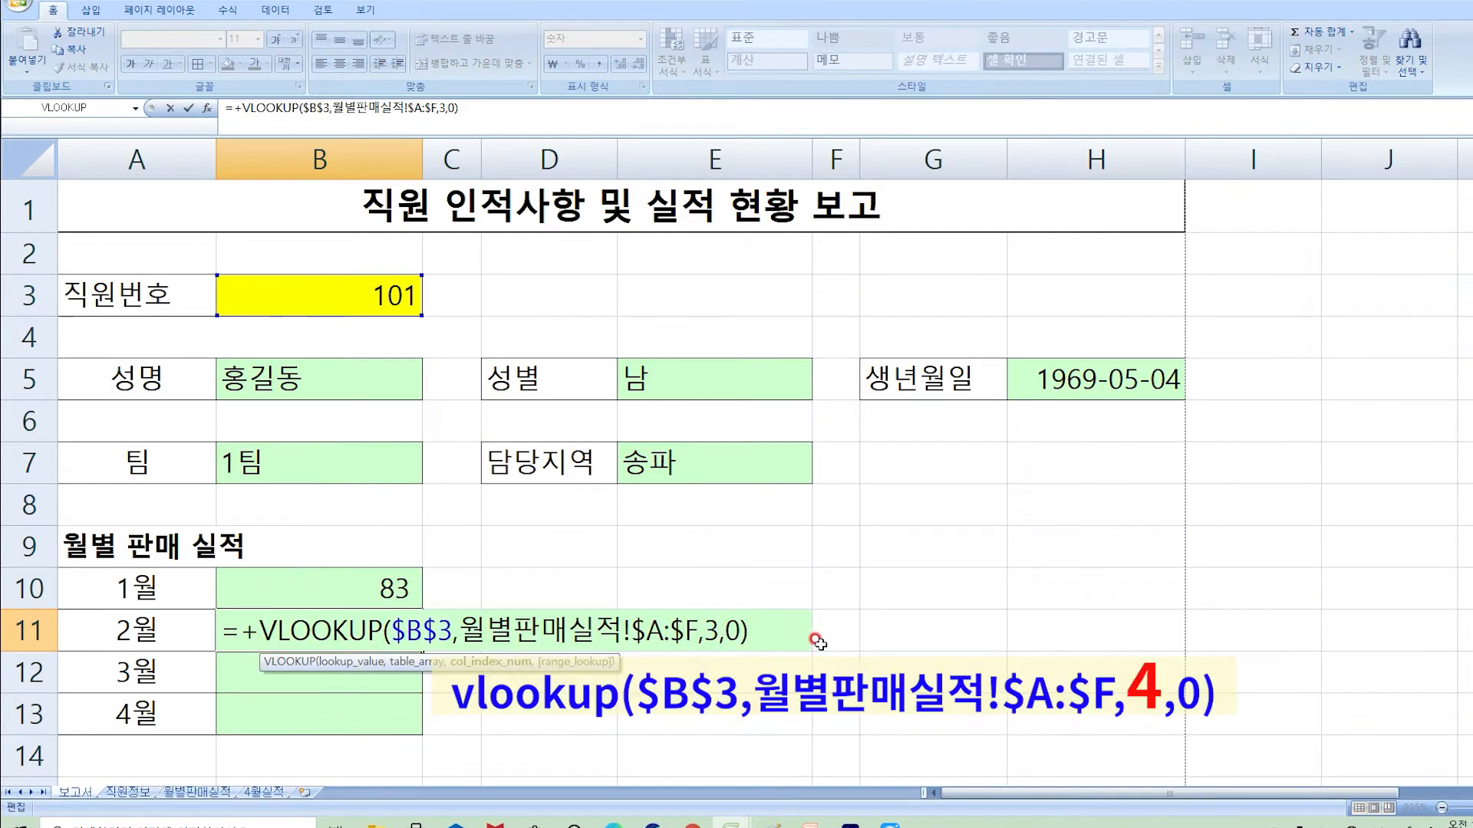
key(BackSpace)
text(4)
key(Return)
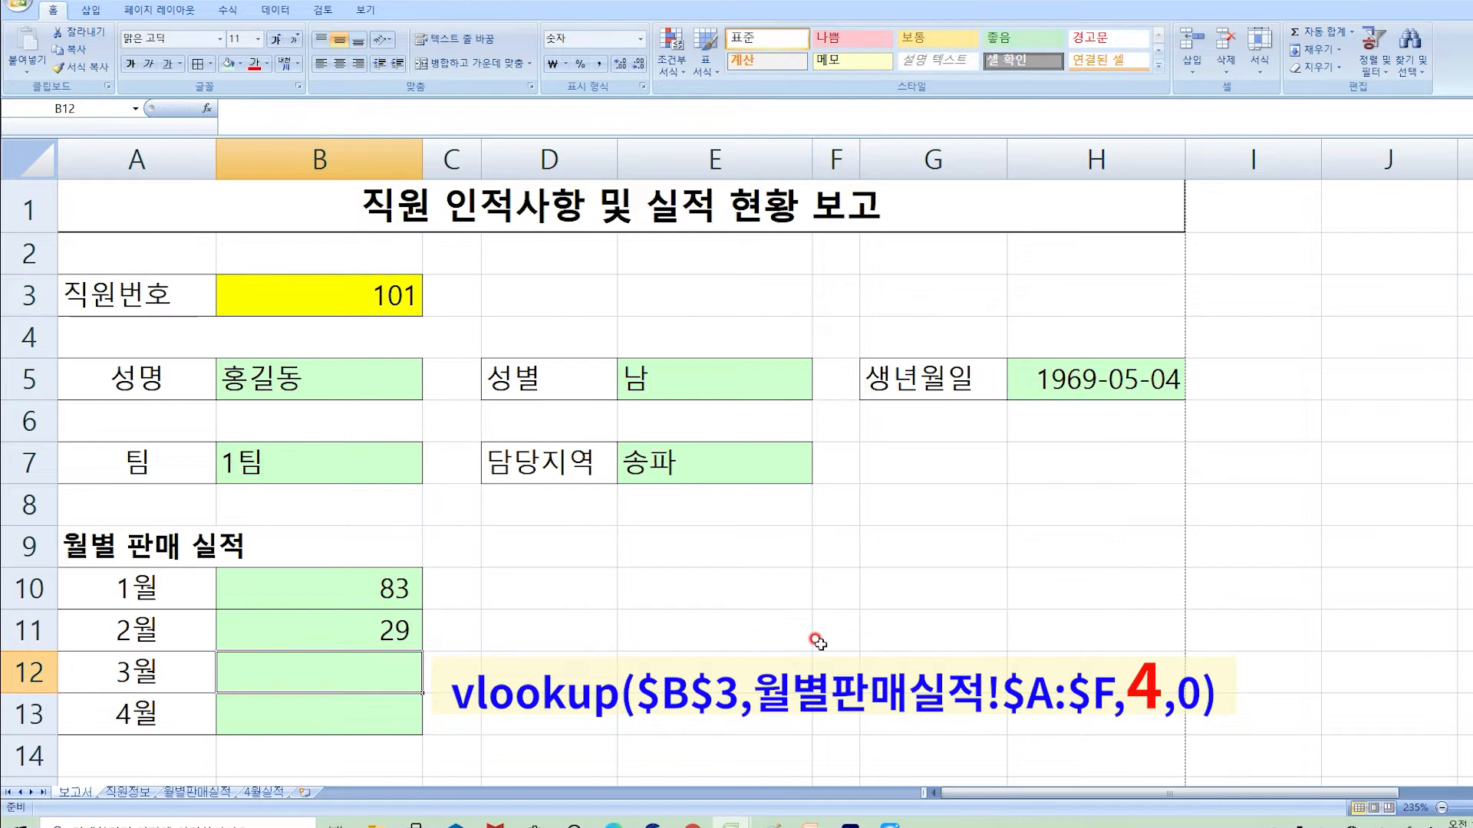
- Fill the B11 formula down through B13 and set the column index in the 3월 cell B12 to 5
click(349, 613)
drag(420, 648, 421, 732)
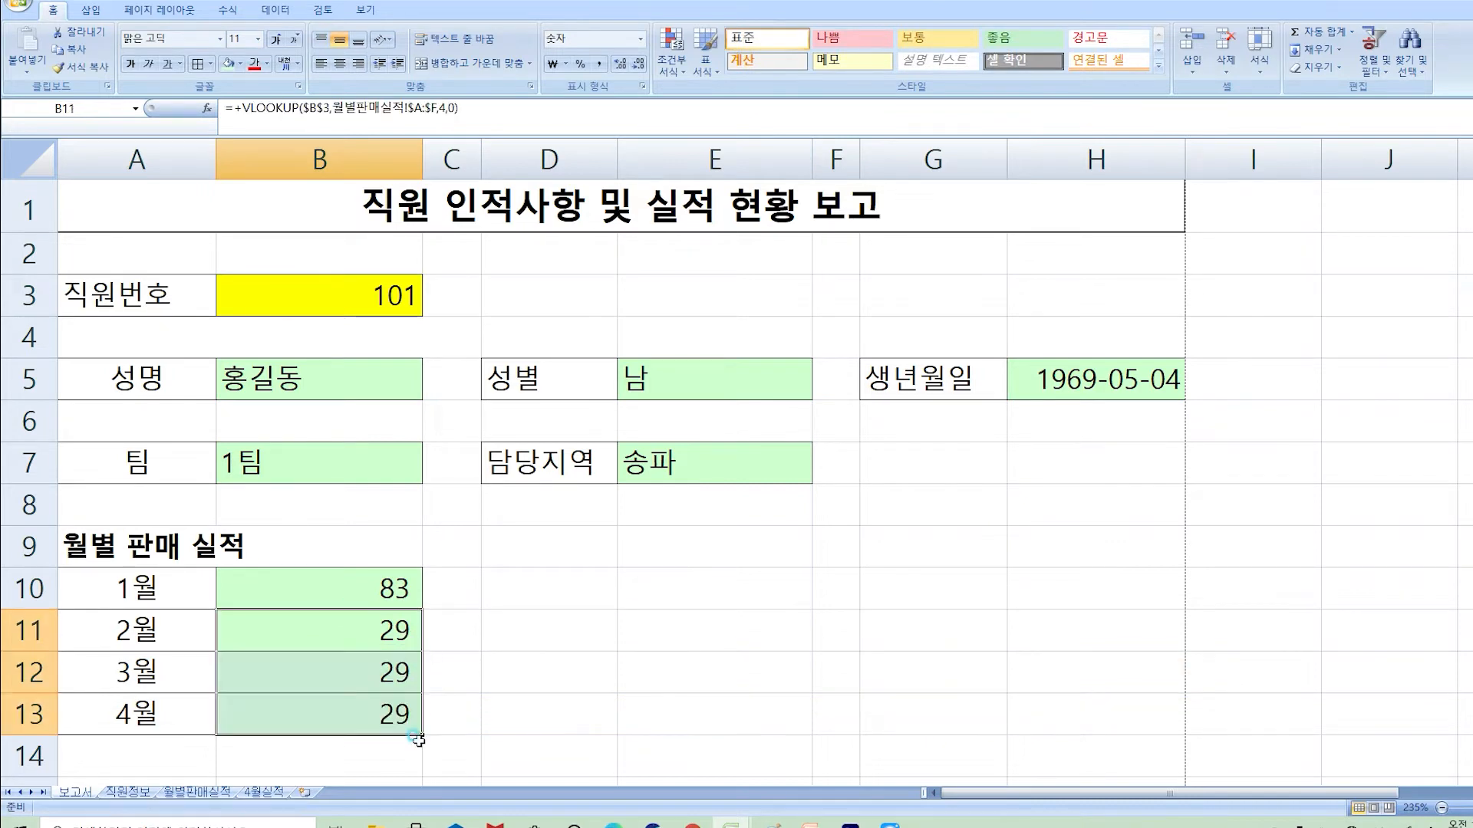
click(388, 674)
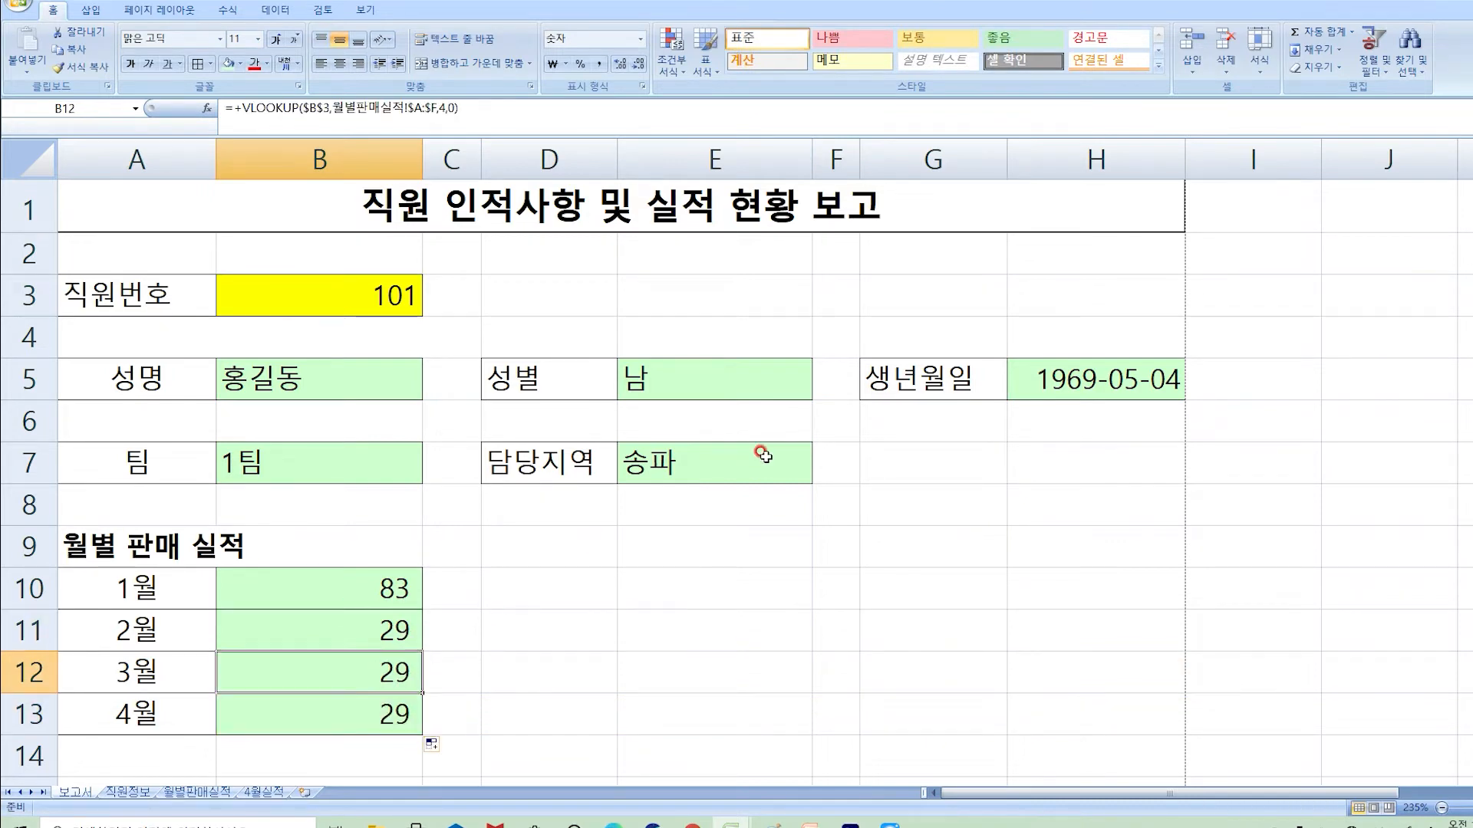
double_click(369, 673)
click(703, 671)
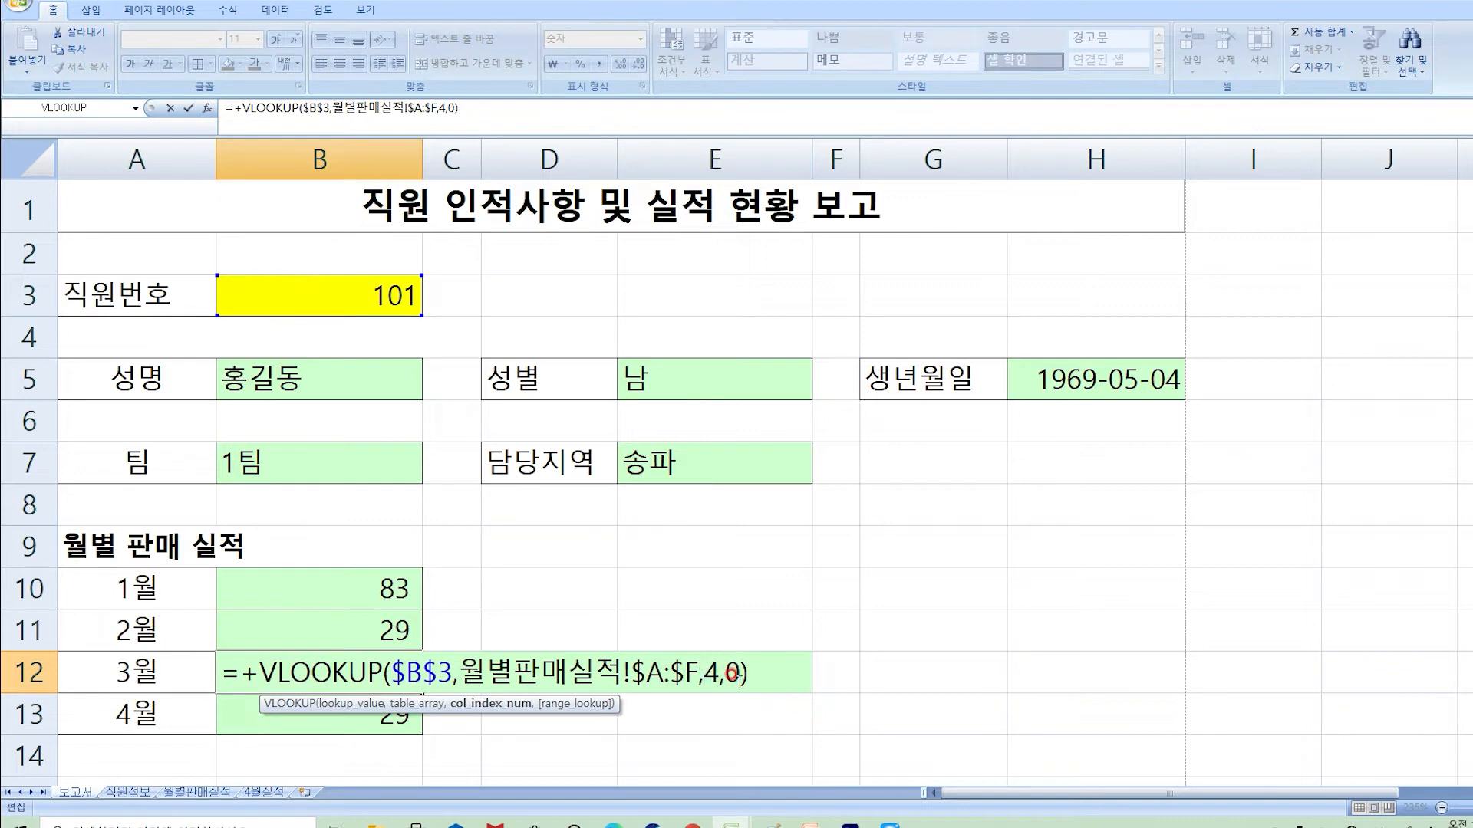
key(Delete)
key(Delete)
text(5)
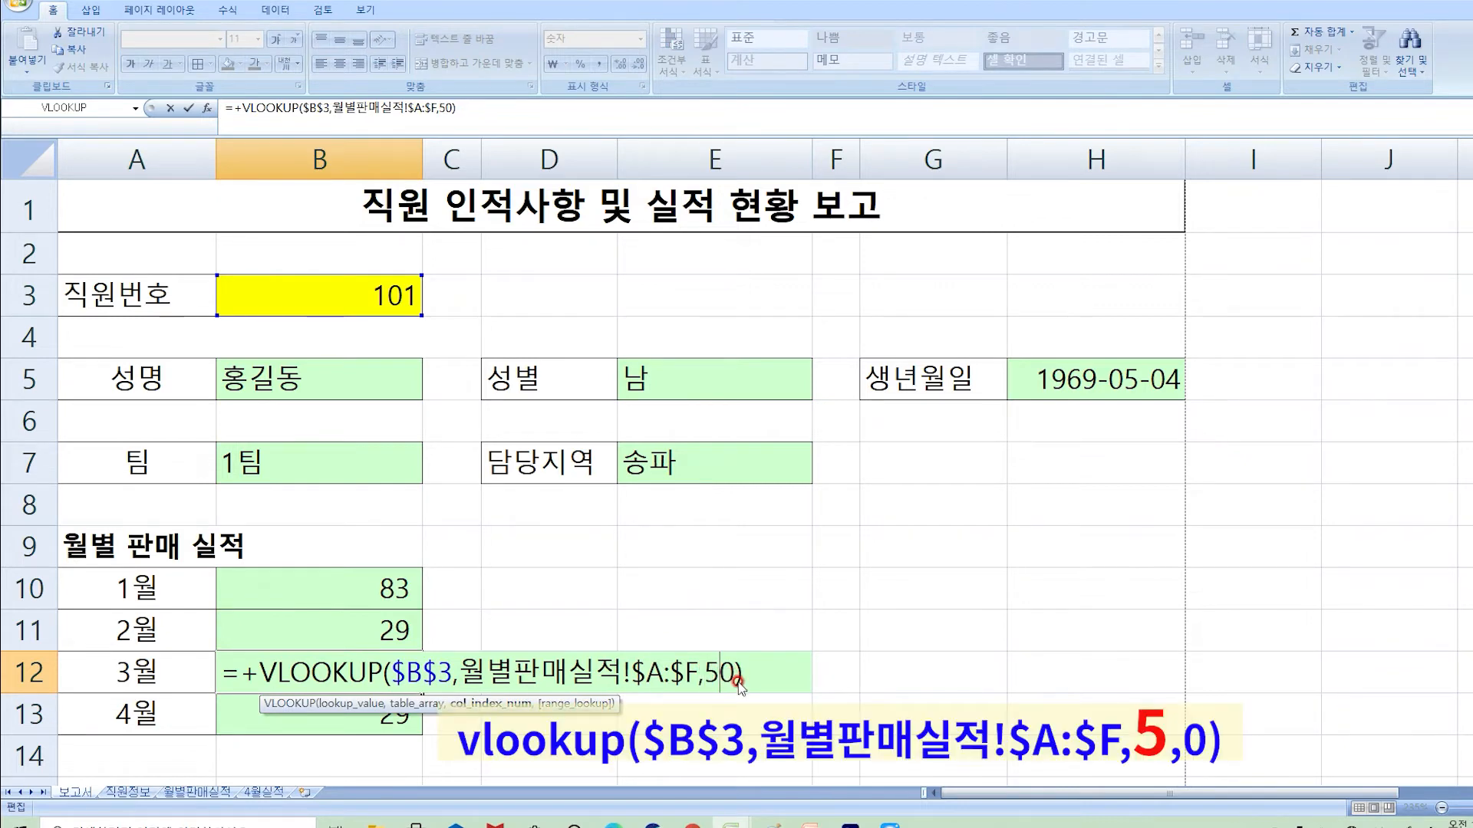
text(,)
key(Return)
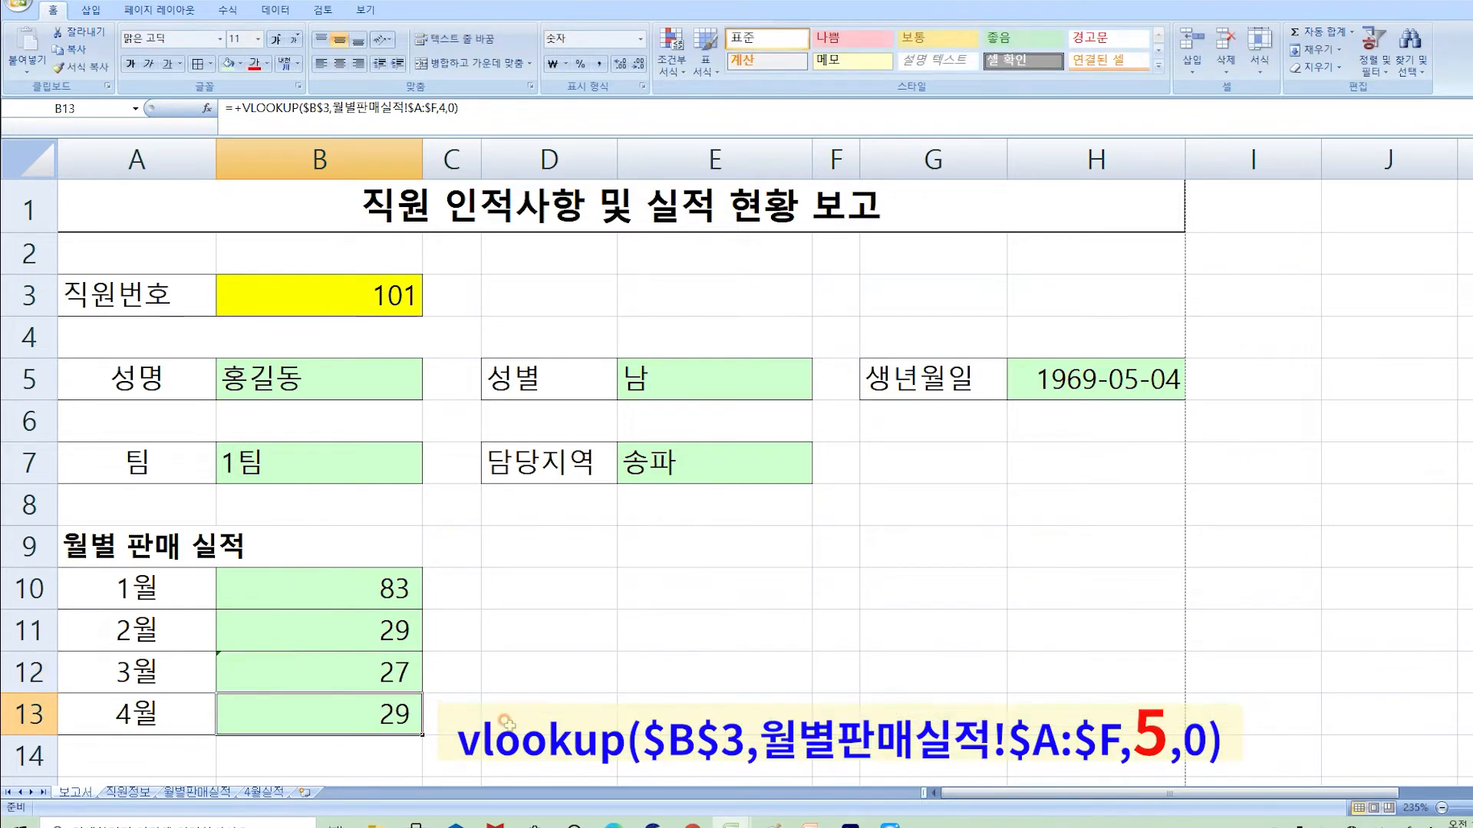
- Set the column index of the VLOOKUP formula in the 4월 cell B13 to 6
double_click(257, 717)
click(720, 712)
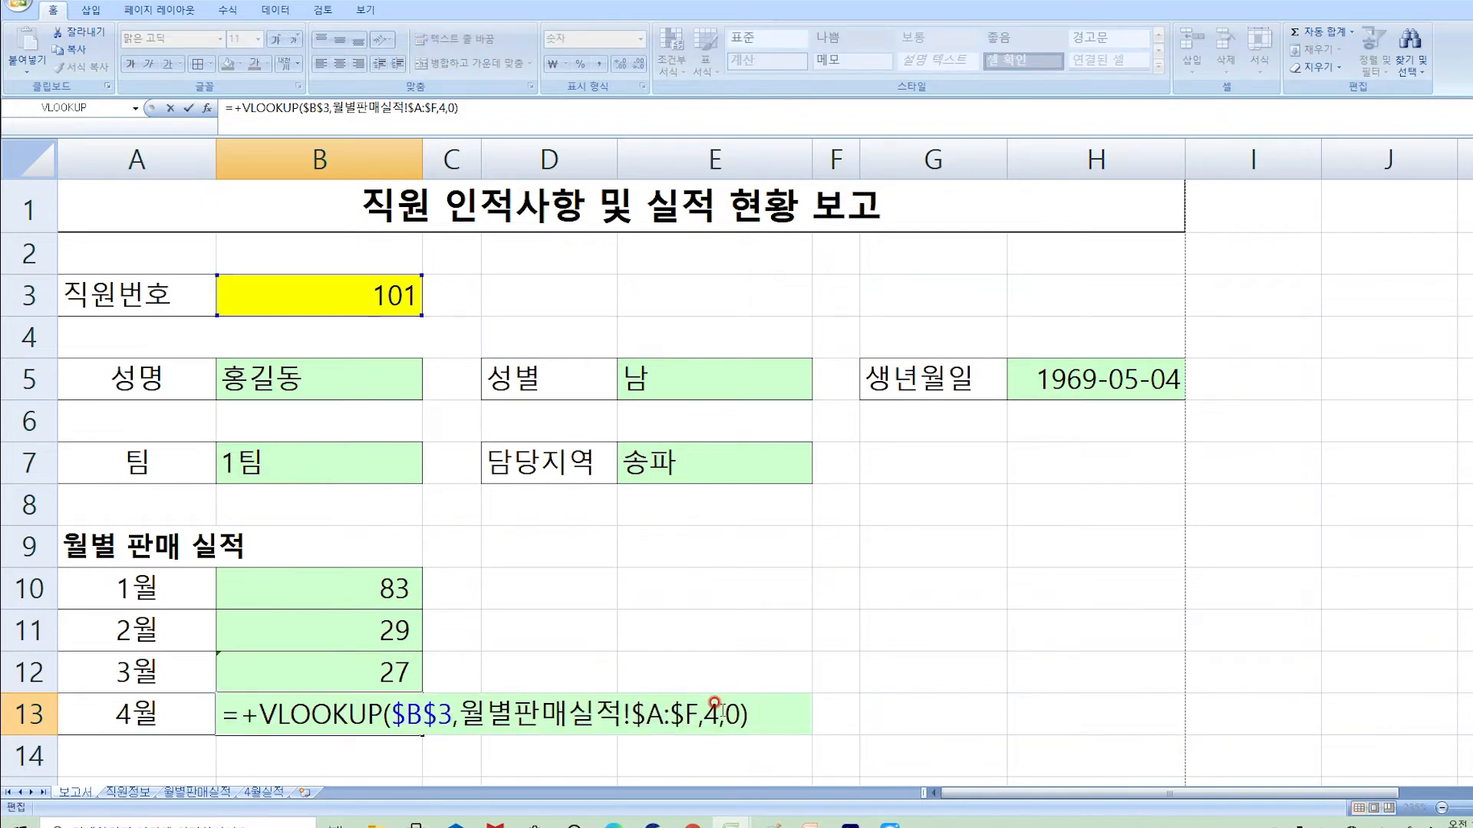
key(BackSpace)
text(6)
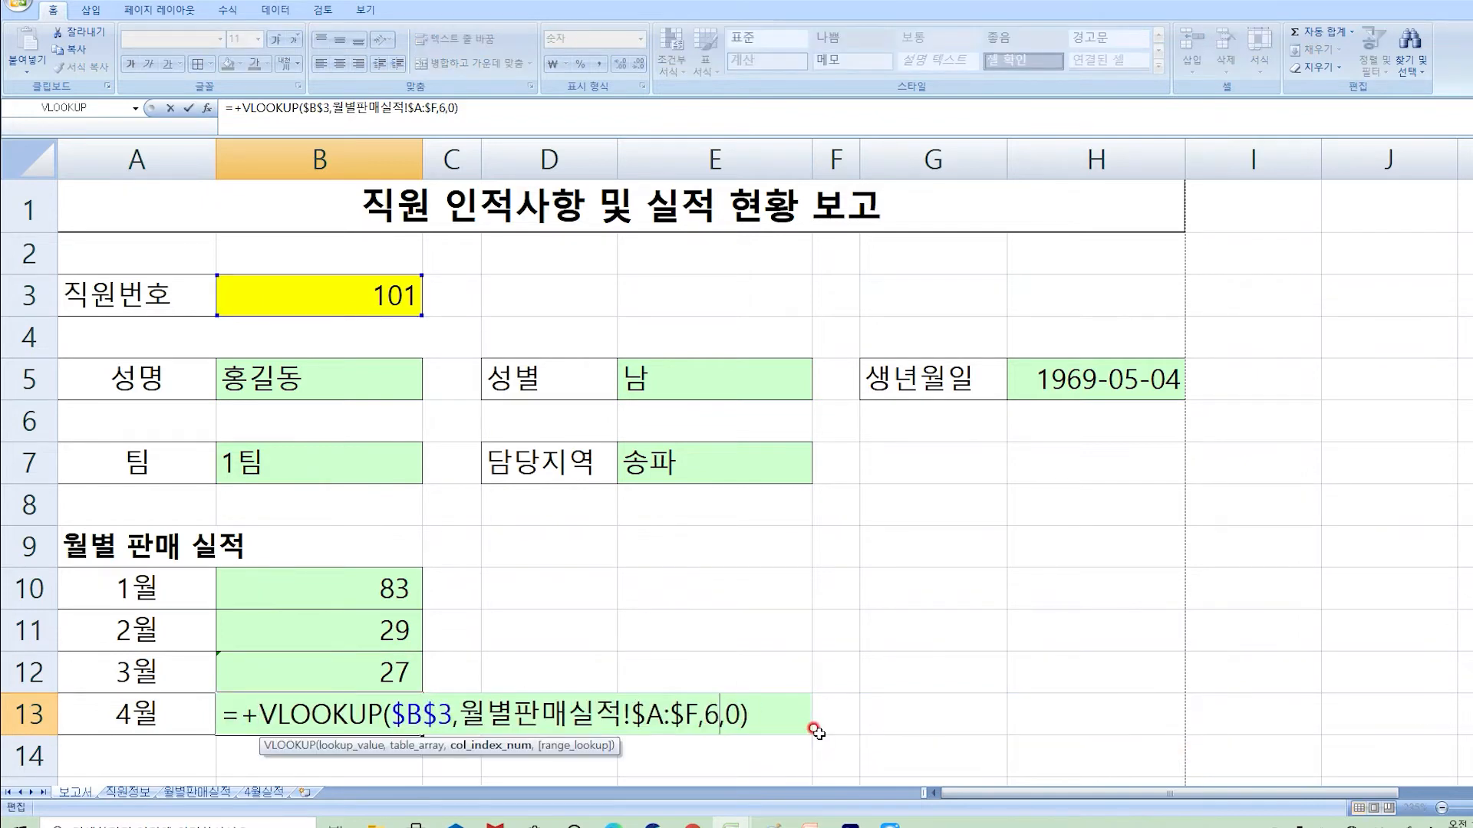
key(Return)
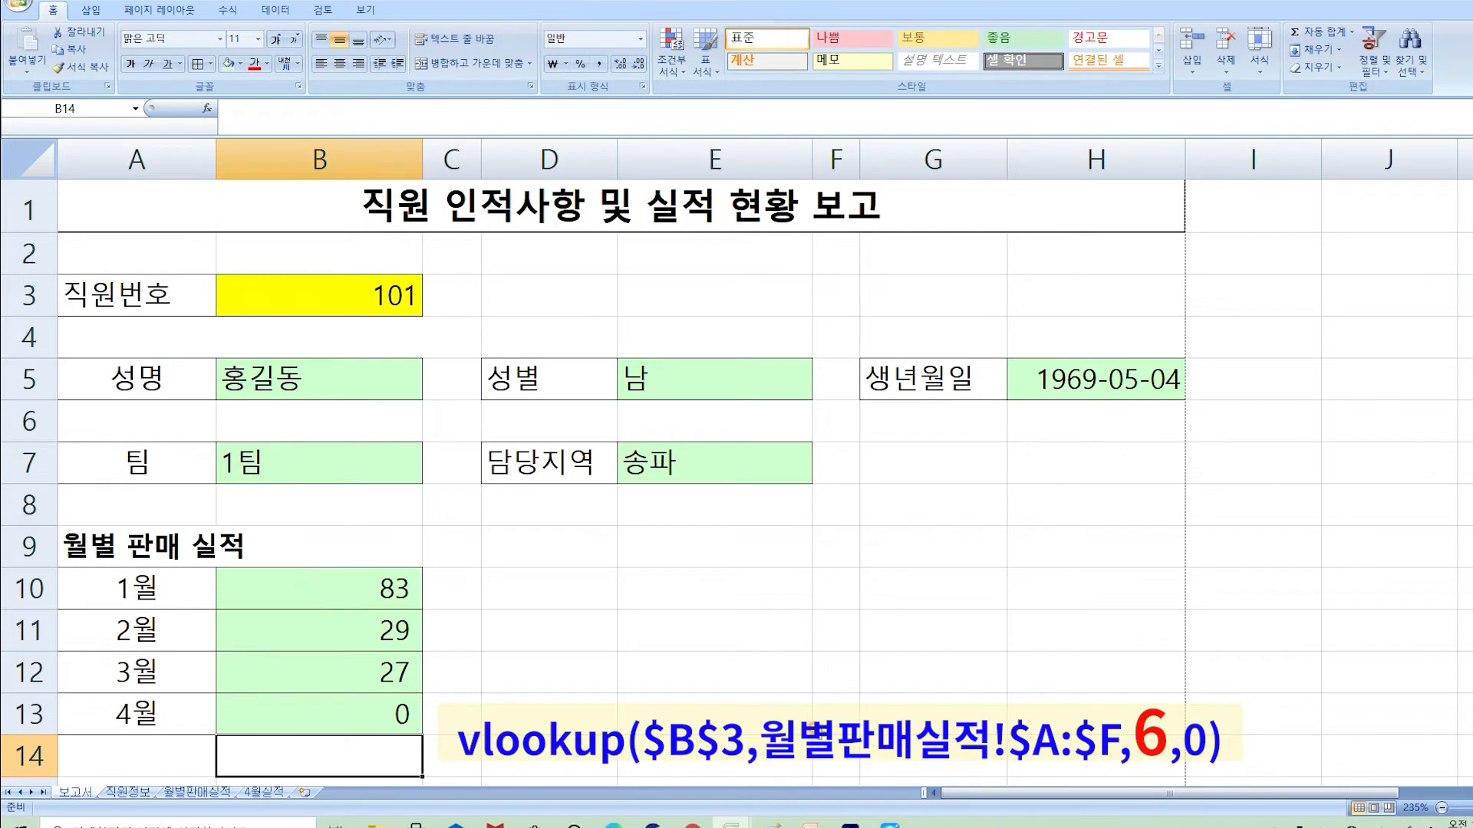
- Check the 4월 data range F3:F16 on the 월별판매실적 sheet against the B13 formula on the 보고서 sheet
click(197, 791)
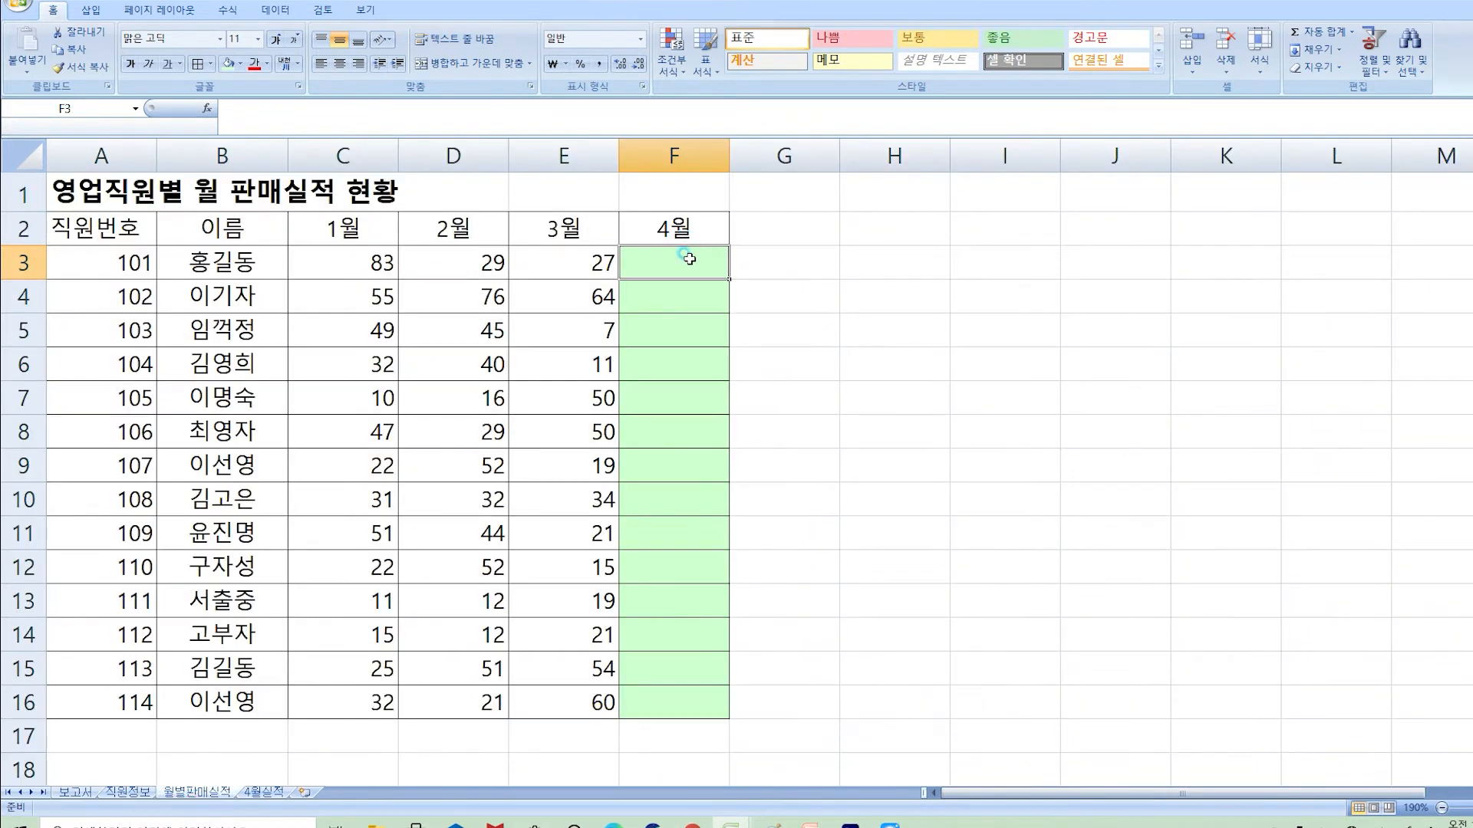
drag(690, 259, 672, 699)
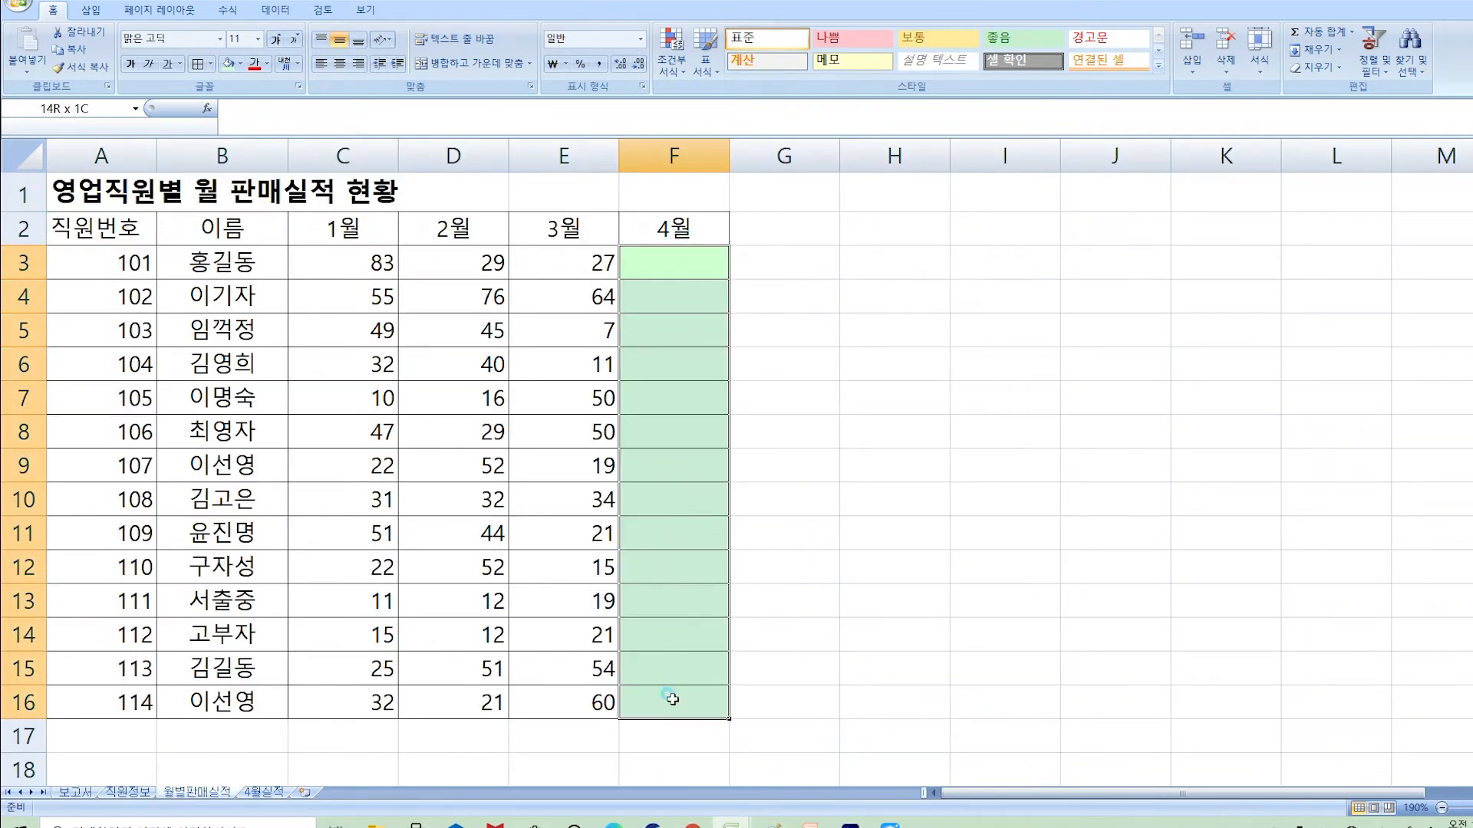
click(76, 791)
key(Up)
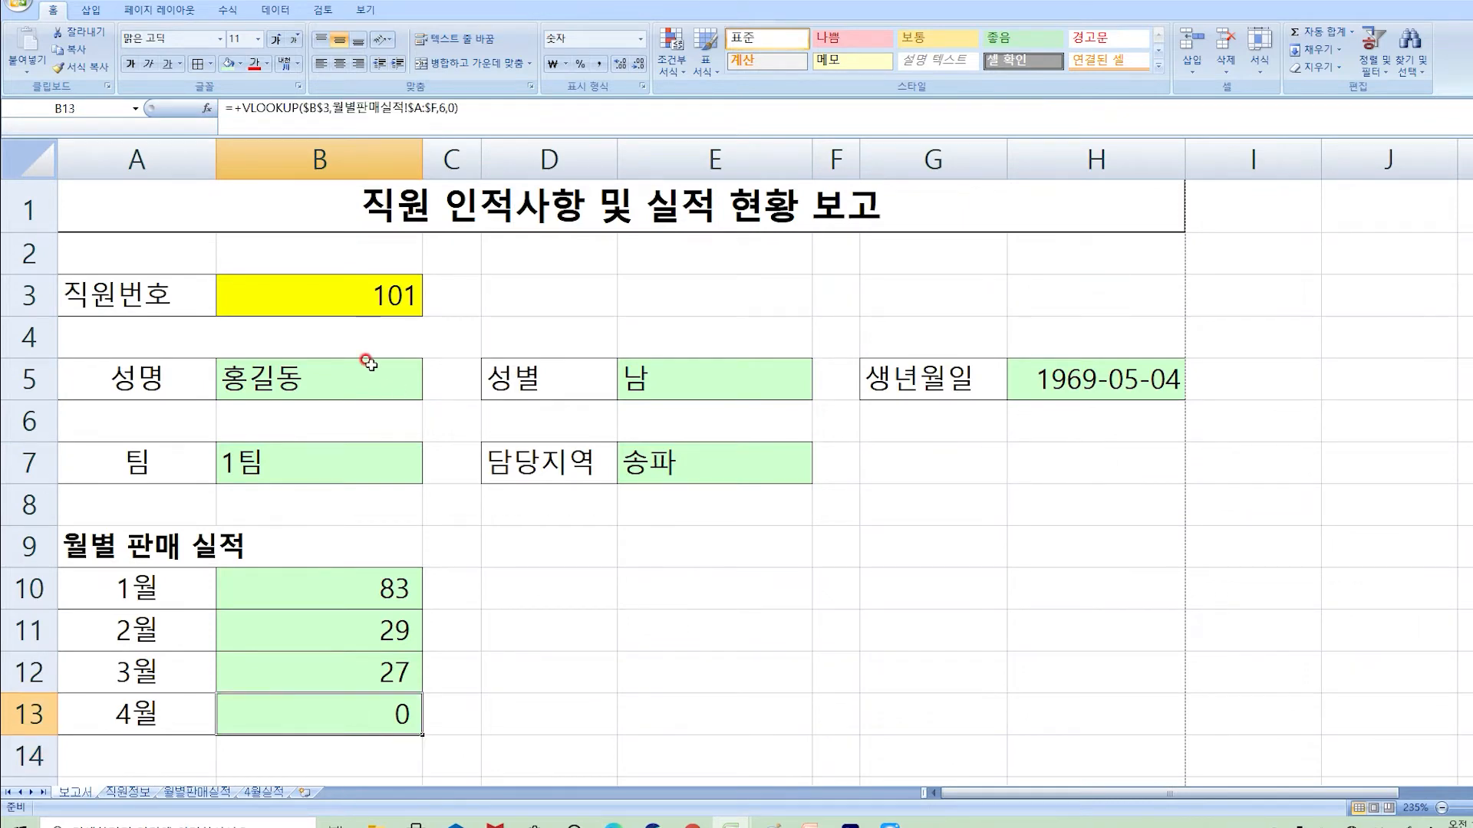
- Enter the second listed employee's number in the 직원번호 cell B3 of the report
click(443, 208)
click(341, 300)
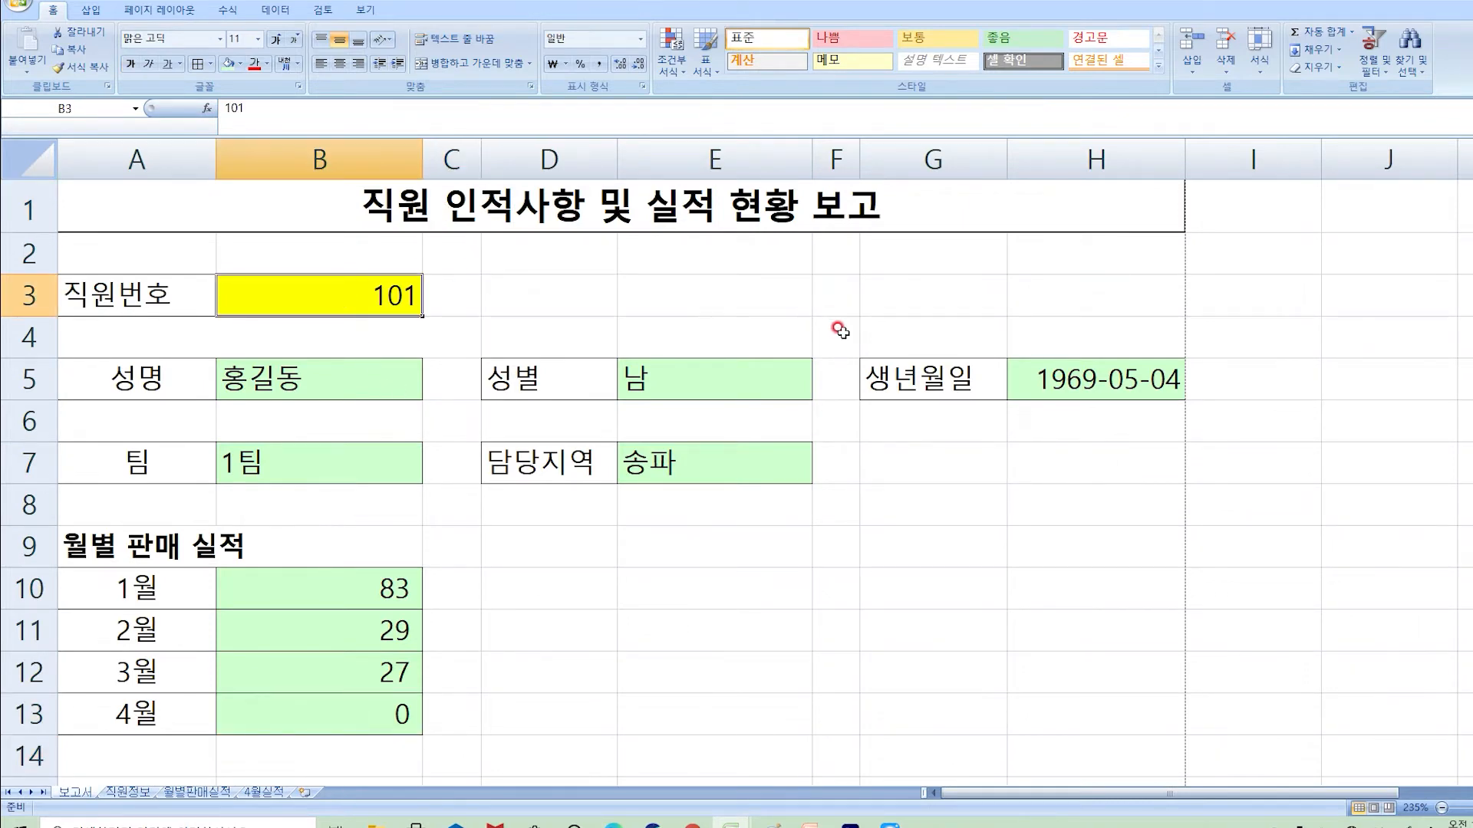
text(102)
key(Return)
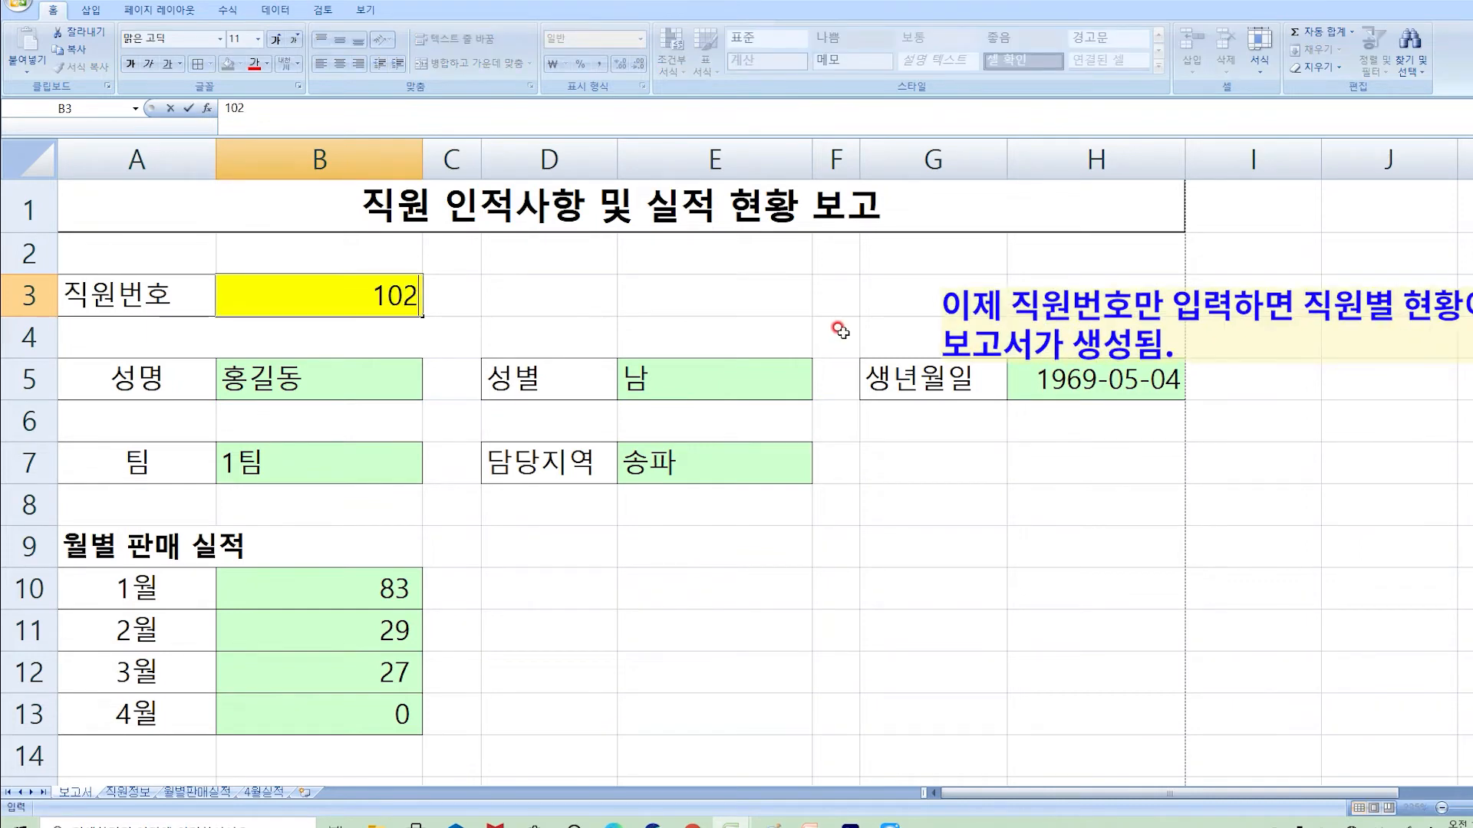
- Confirm the employee number in B3 and check the report's personal details and the monthly sales in B10:B12
key(Return)
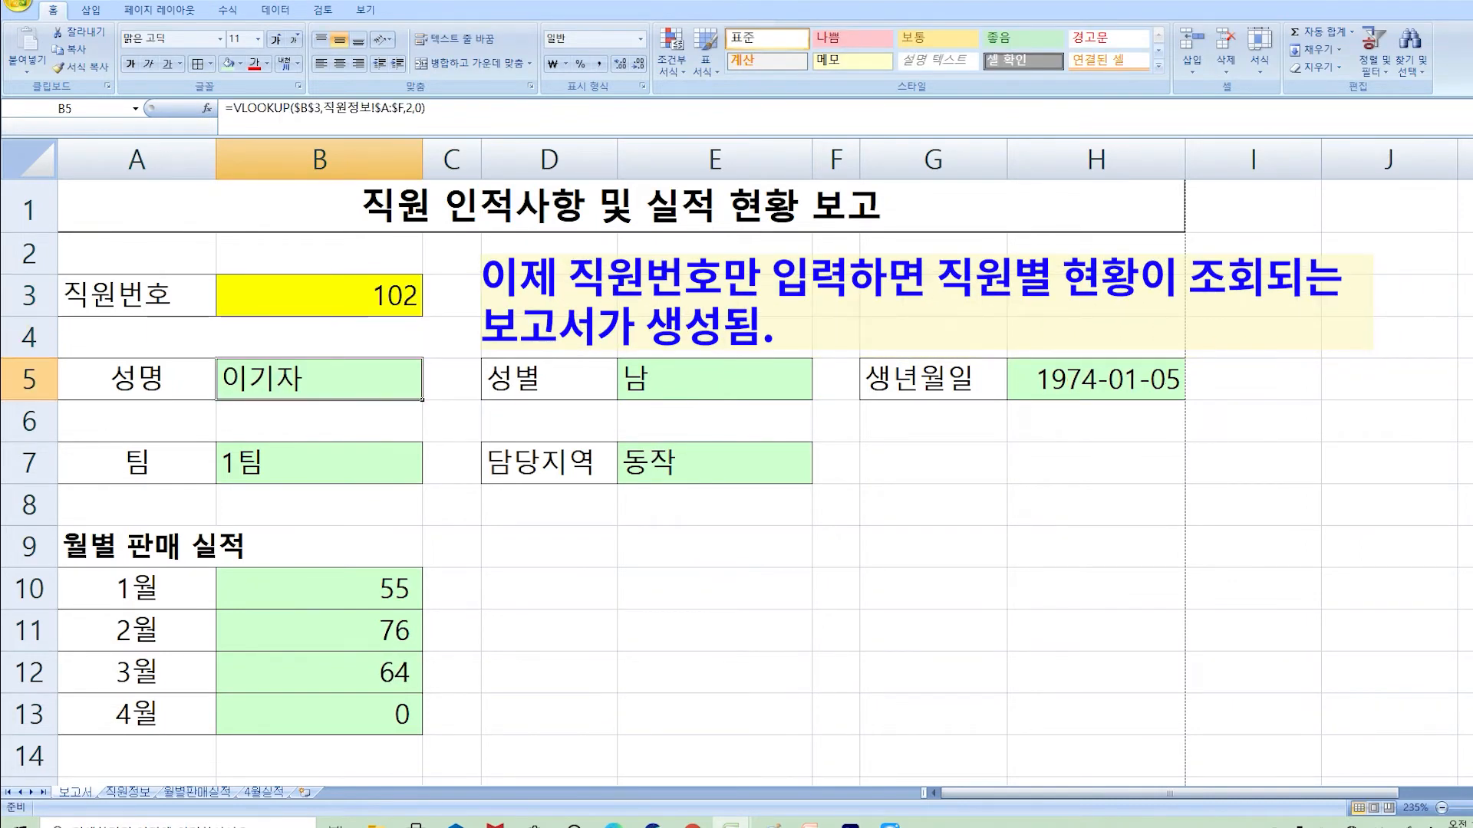
key(Return)
key(Return)
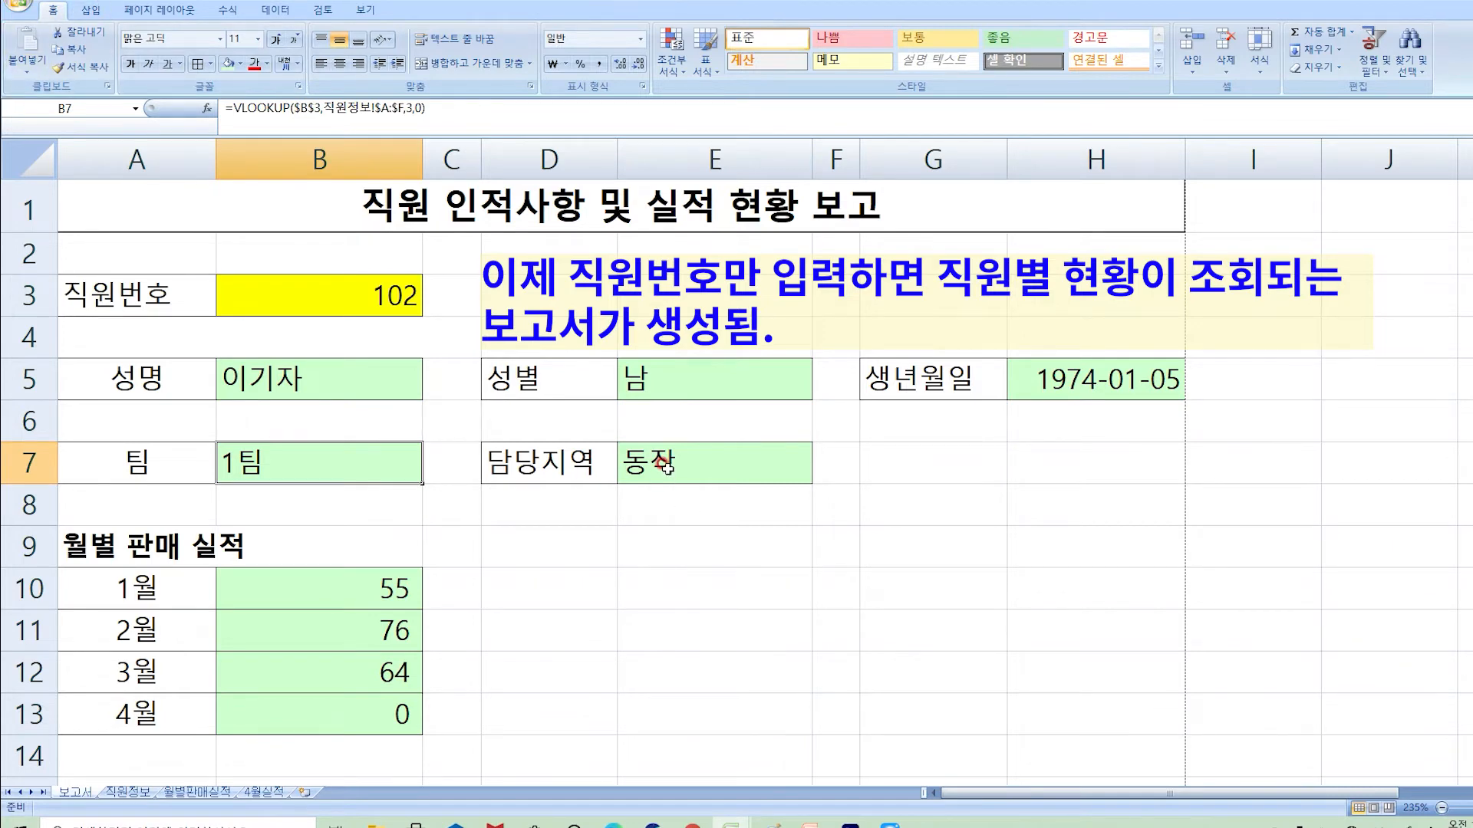
drag(350, 587, 337, 674)
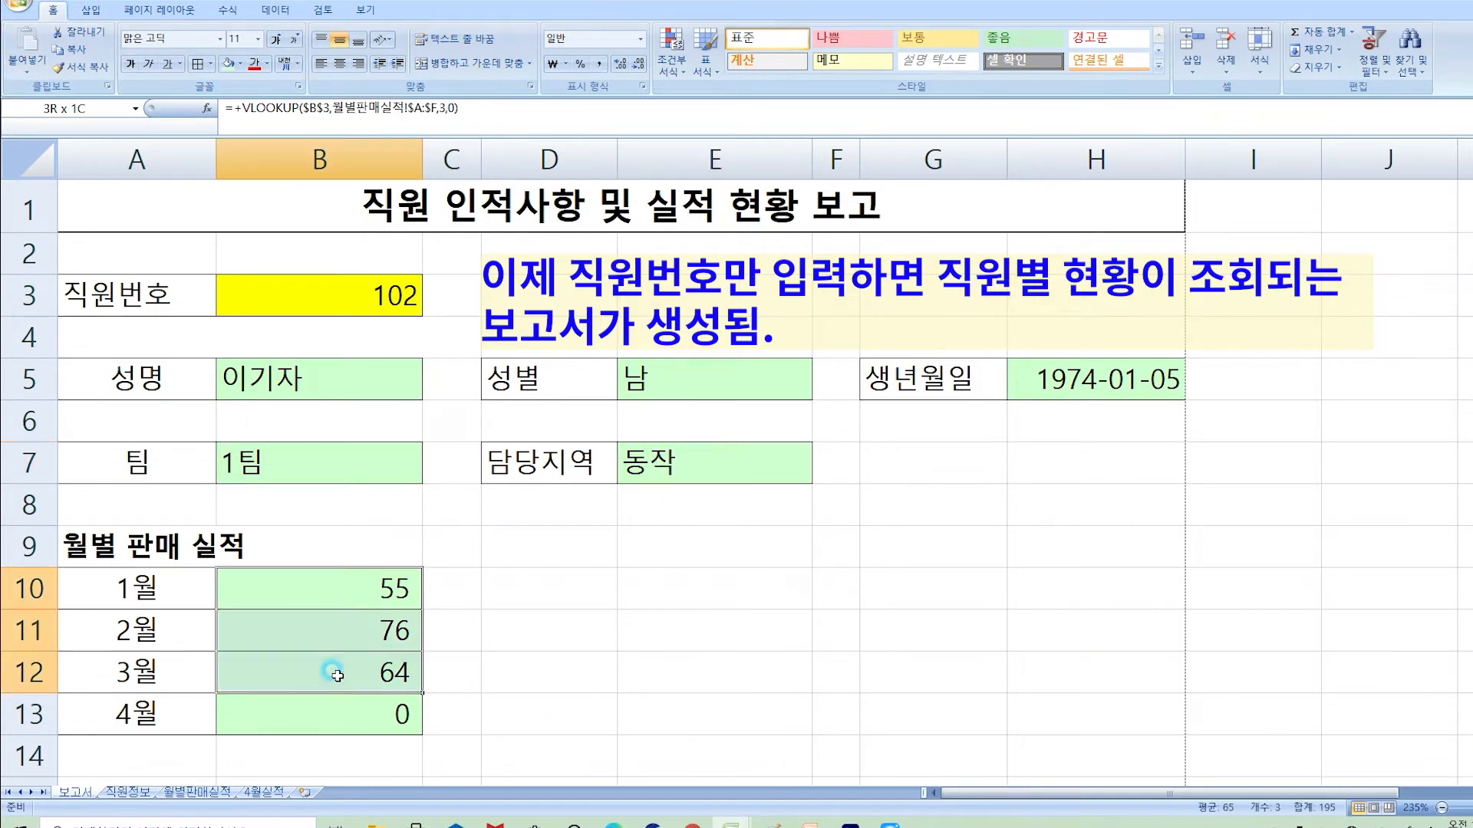
- Enter the tenth listed employee's number in the 직원번호 cell B3 of the report
click(357, 299)
text(1)
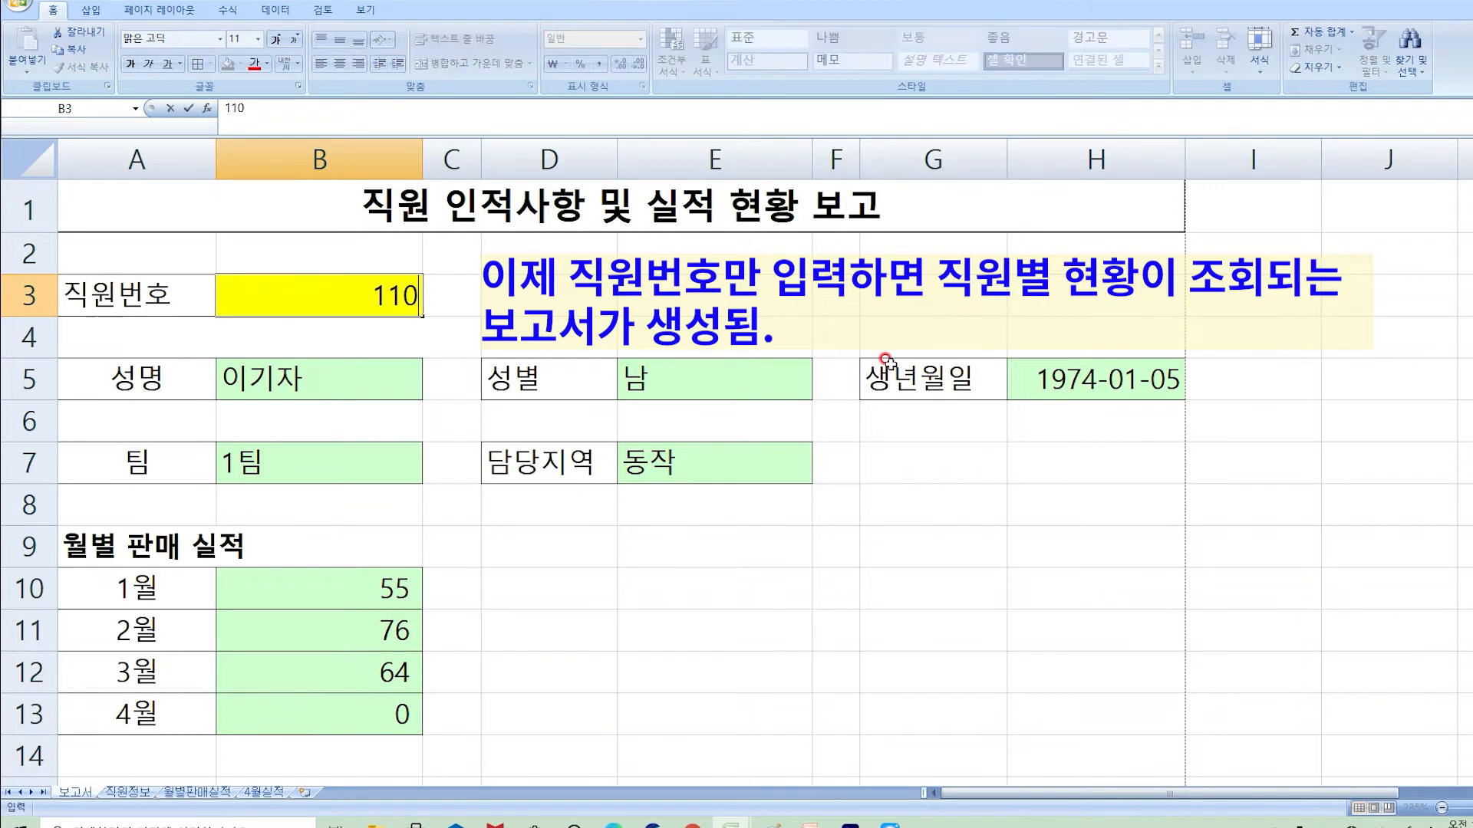
text(10)
key(Return)
- Check the report's personal details and the monthly sales range B10:B13 for the entered employee number
click(701, 388)
drag(349, 372, 1039, 483)
drag(315, 591, 310, 728)
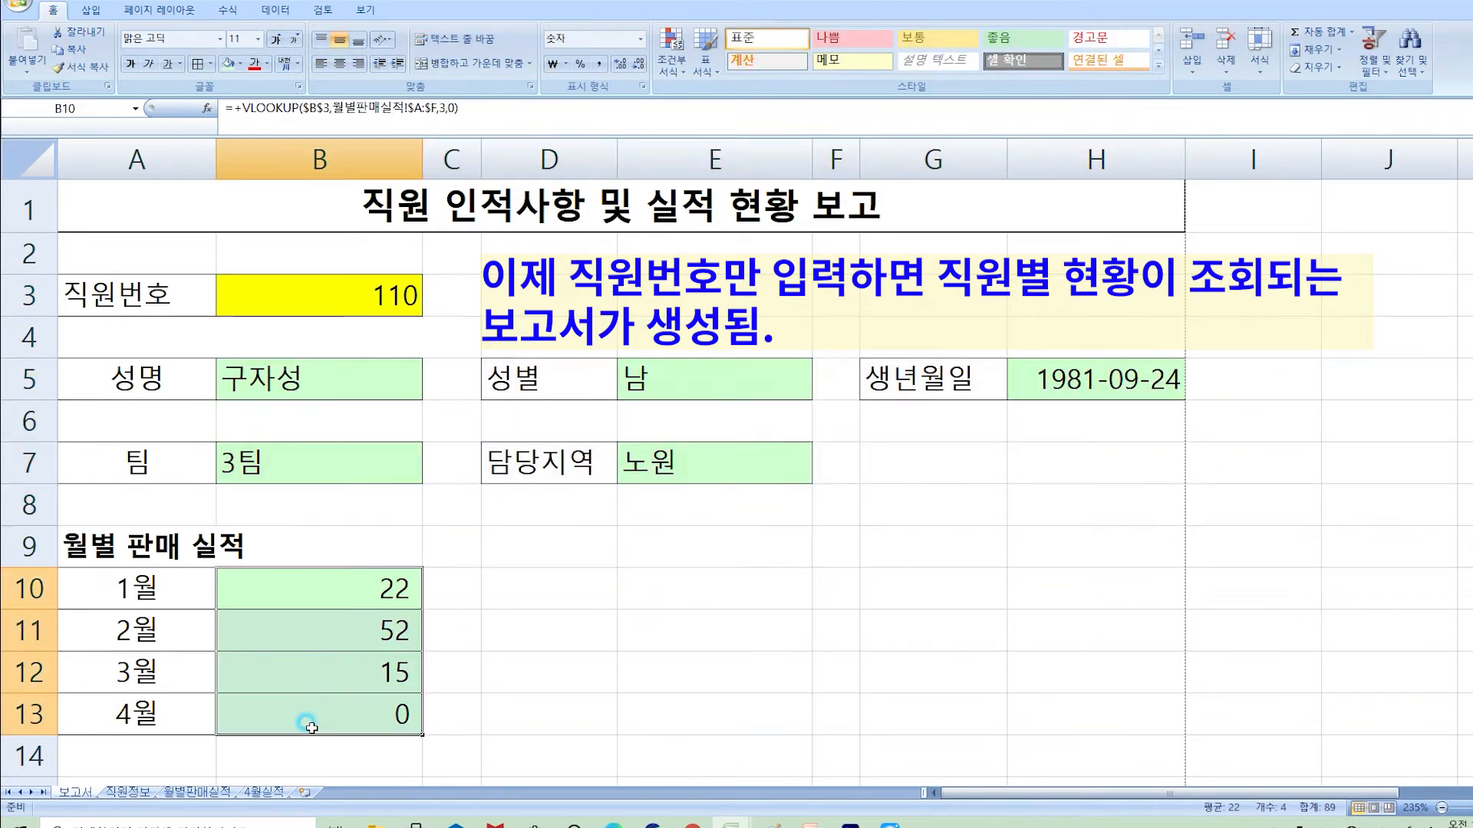
click(565, 692)
click(369, 295)
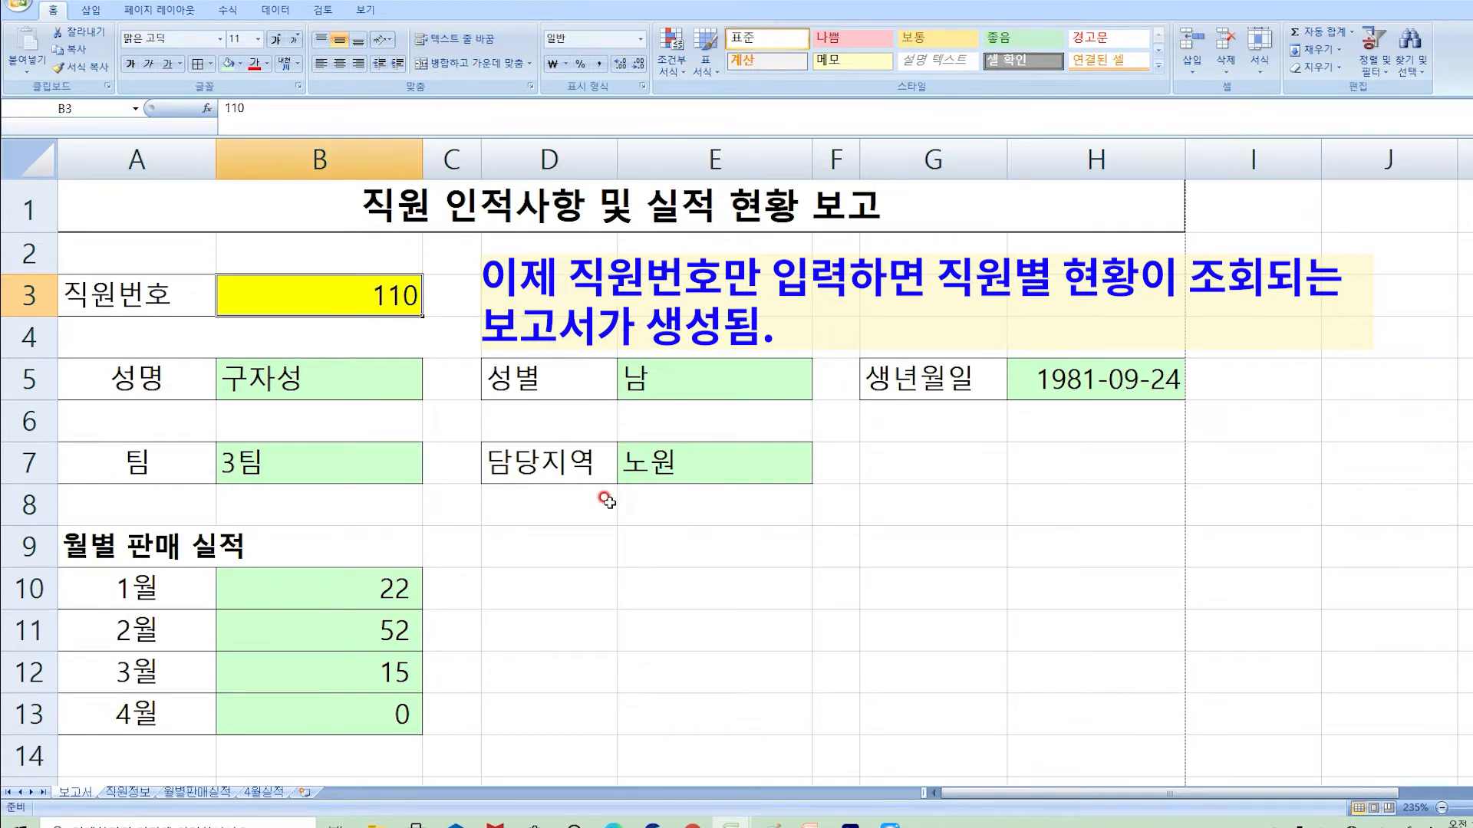
- Compare the 4월 column on the 월별판매실적 sheet with the source list on the 4월실적 sheet
click(193, 794)
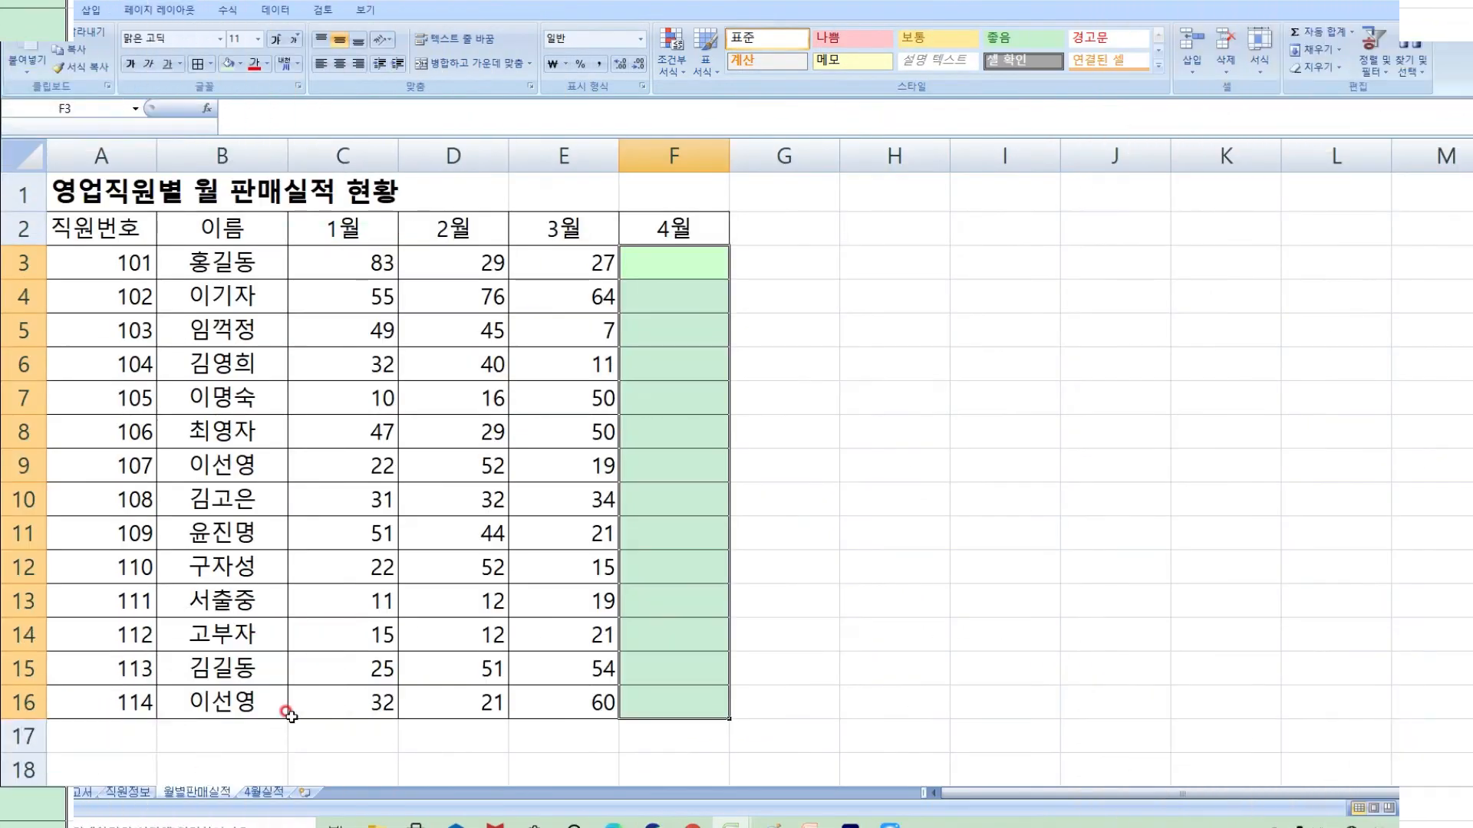
click(664, 263)
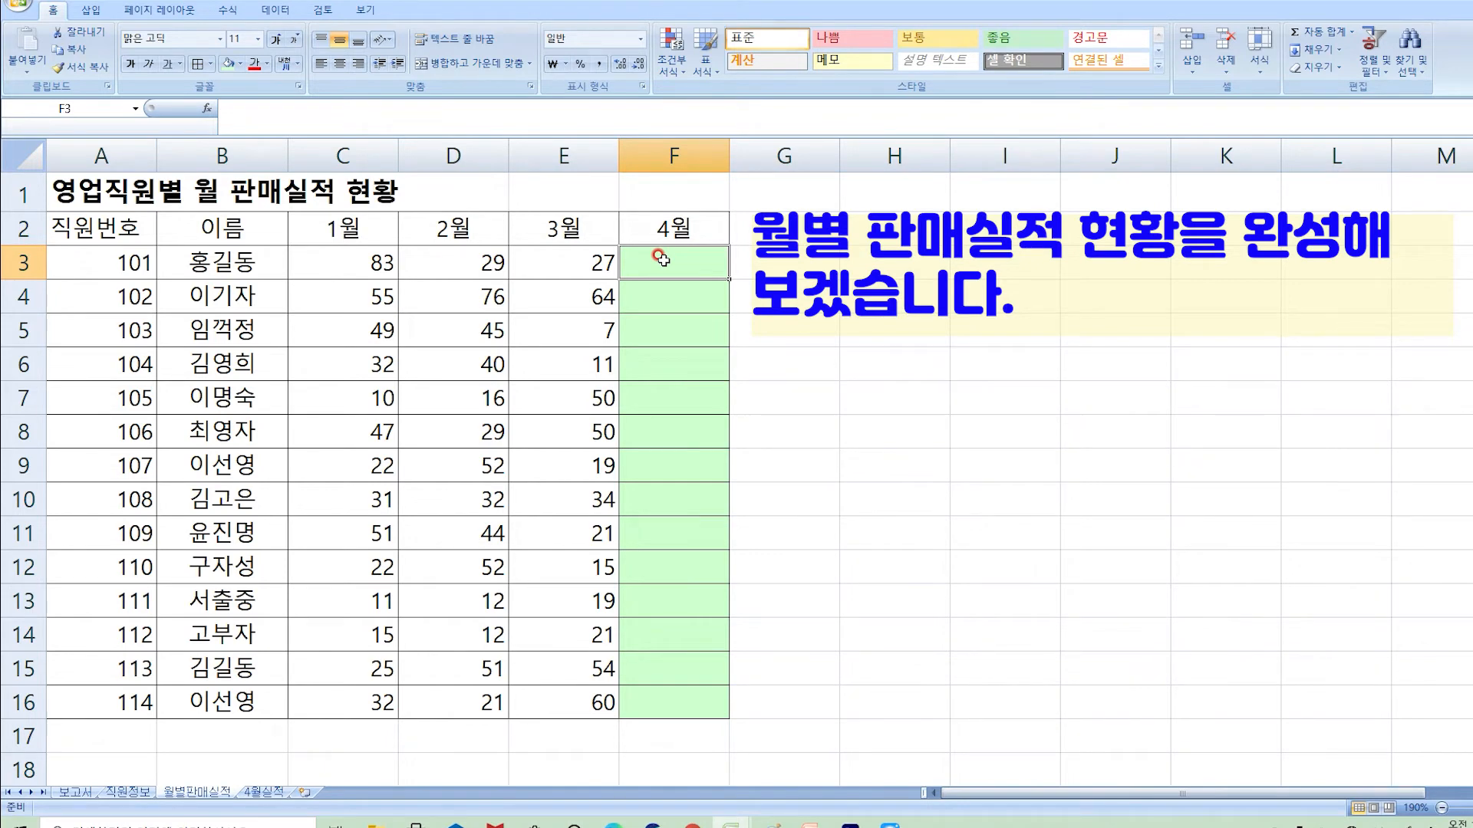
click(269, 792)
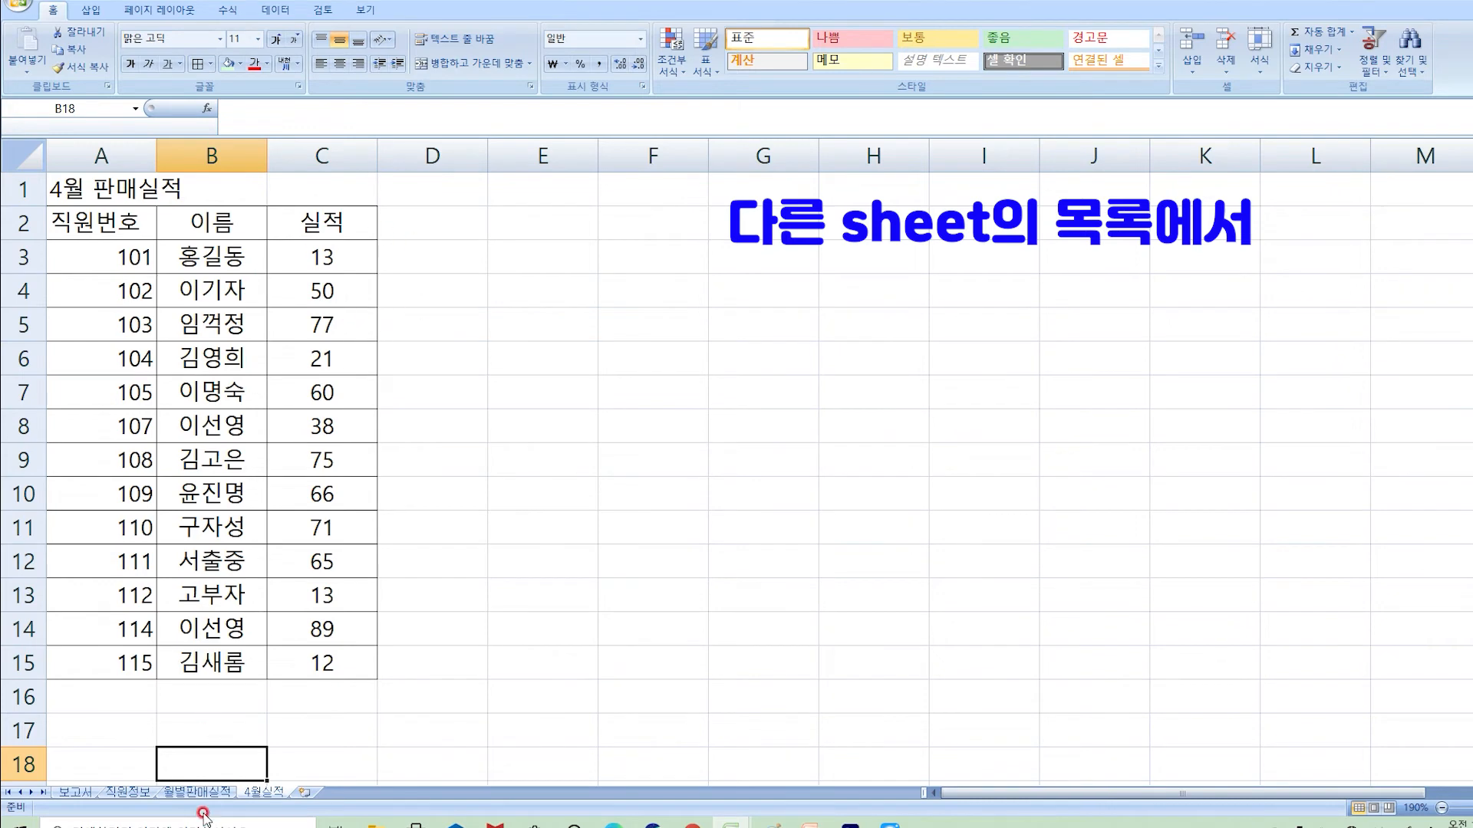
click(207, 795)
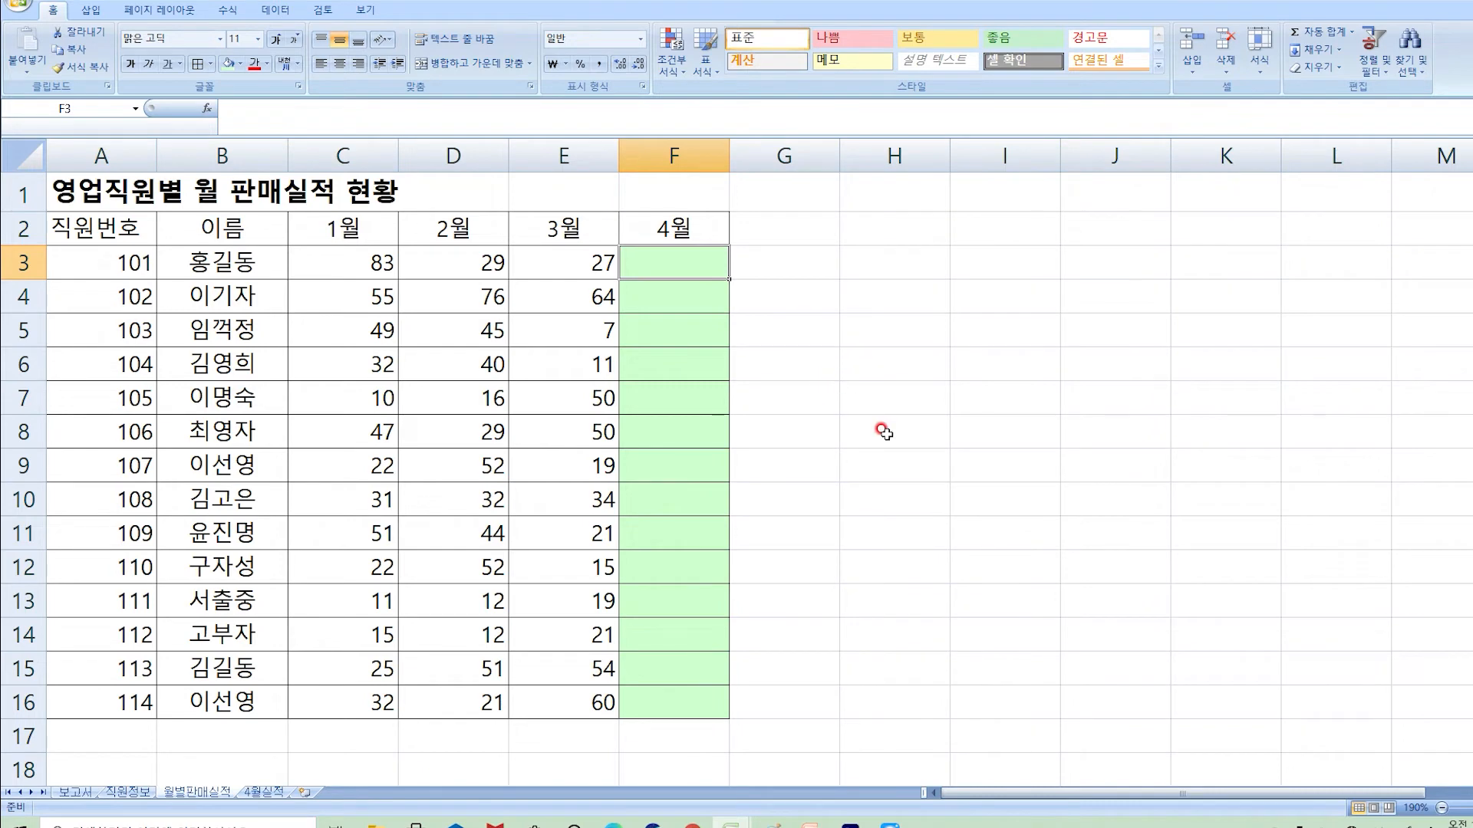
- Begin a VLOOKUP formula in F3 of the 월별판매실적 sheet with the column-locked reference $A3 as its lookup value
text(+)
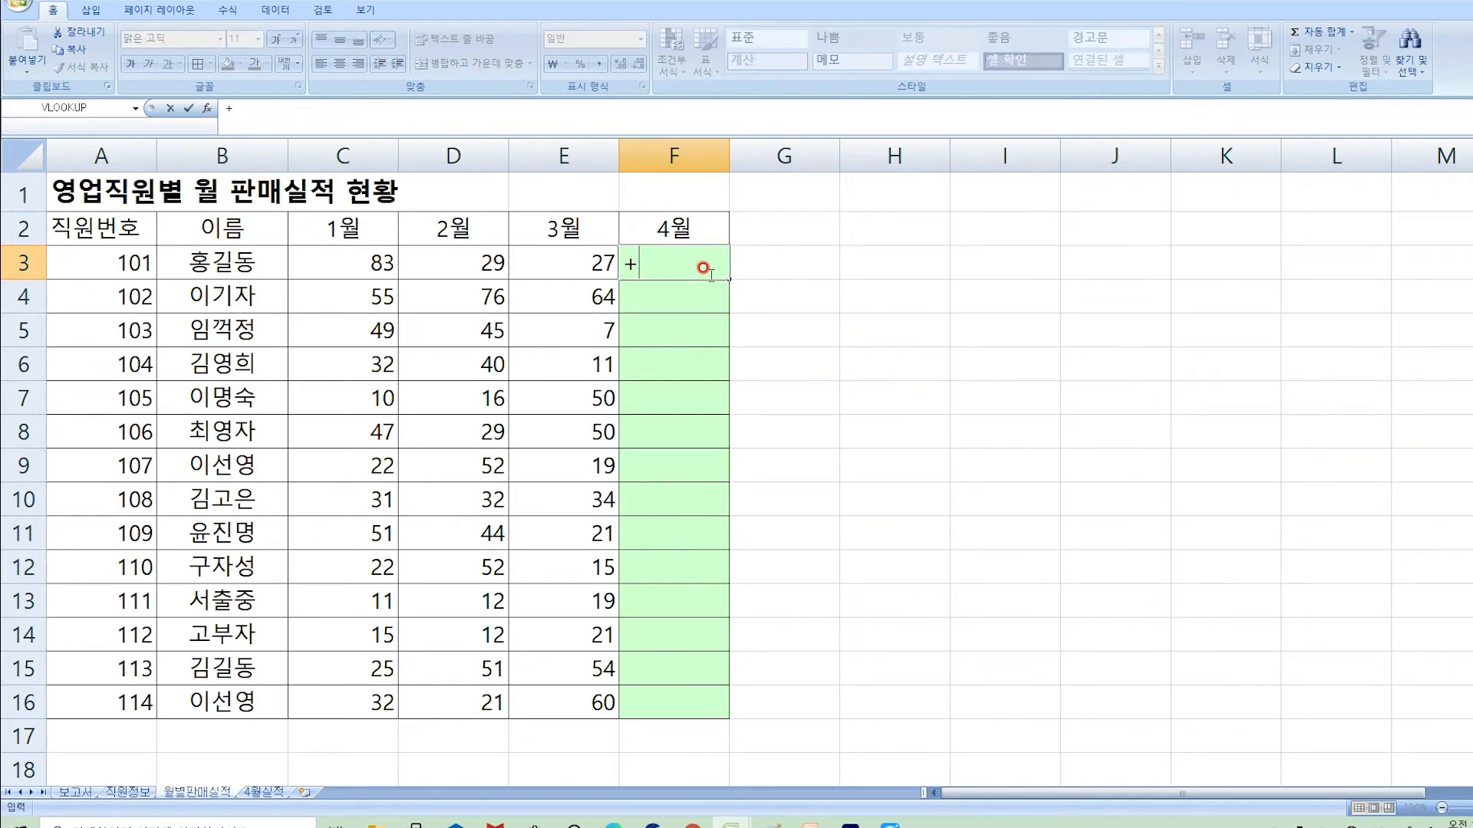
text(VL)
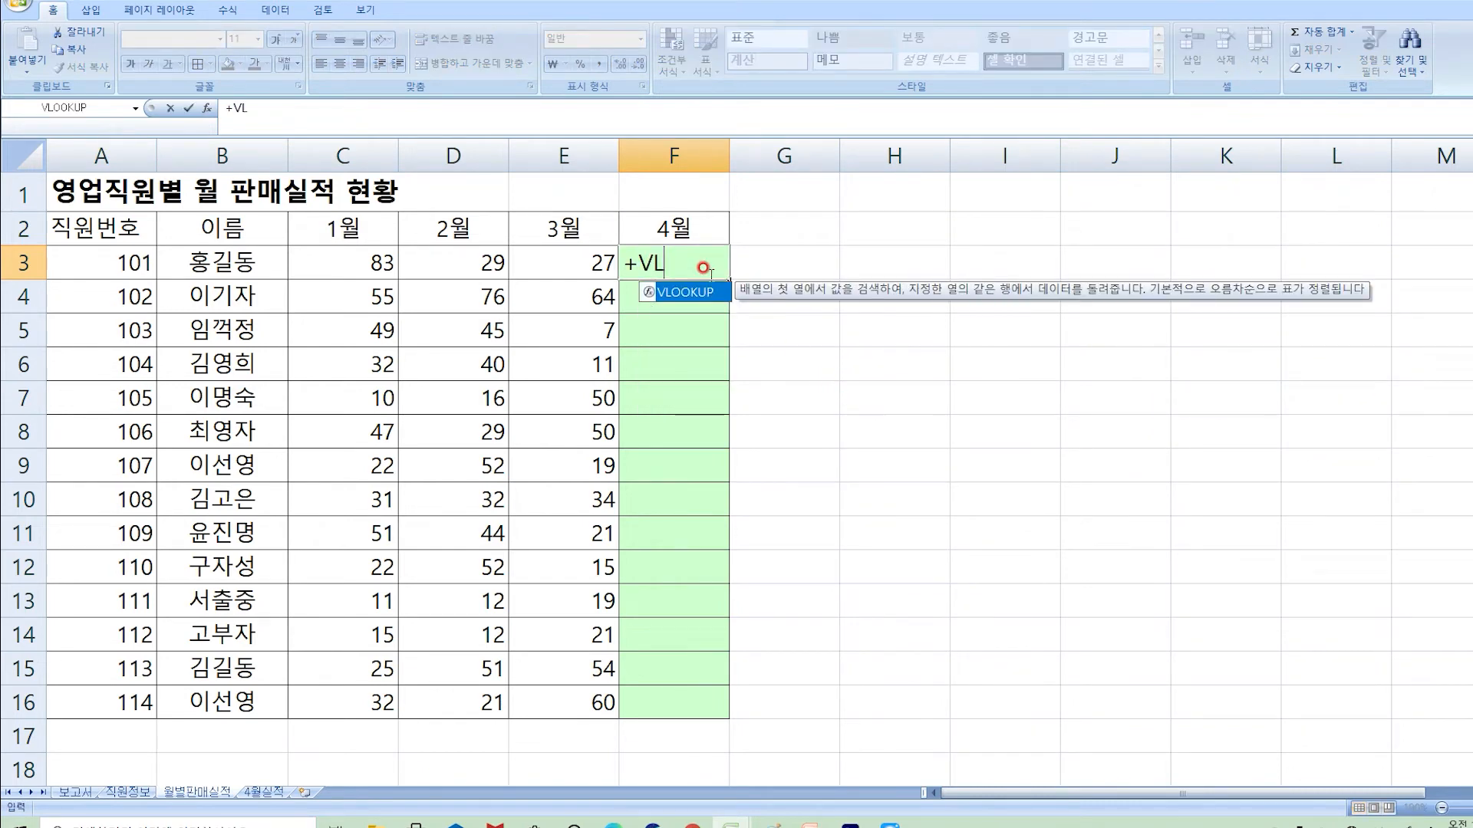
text(OOKUP()
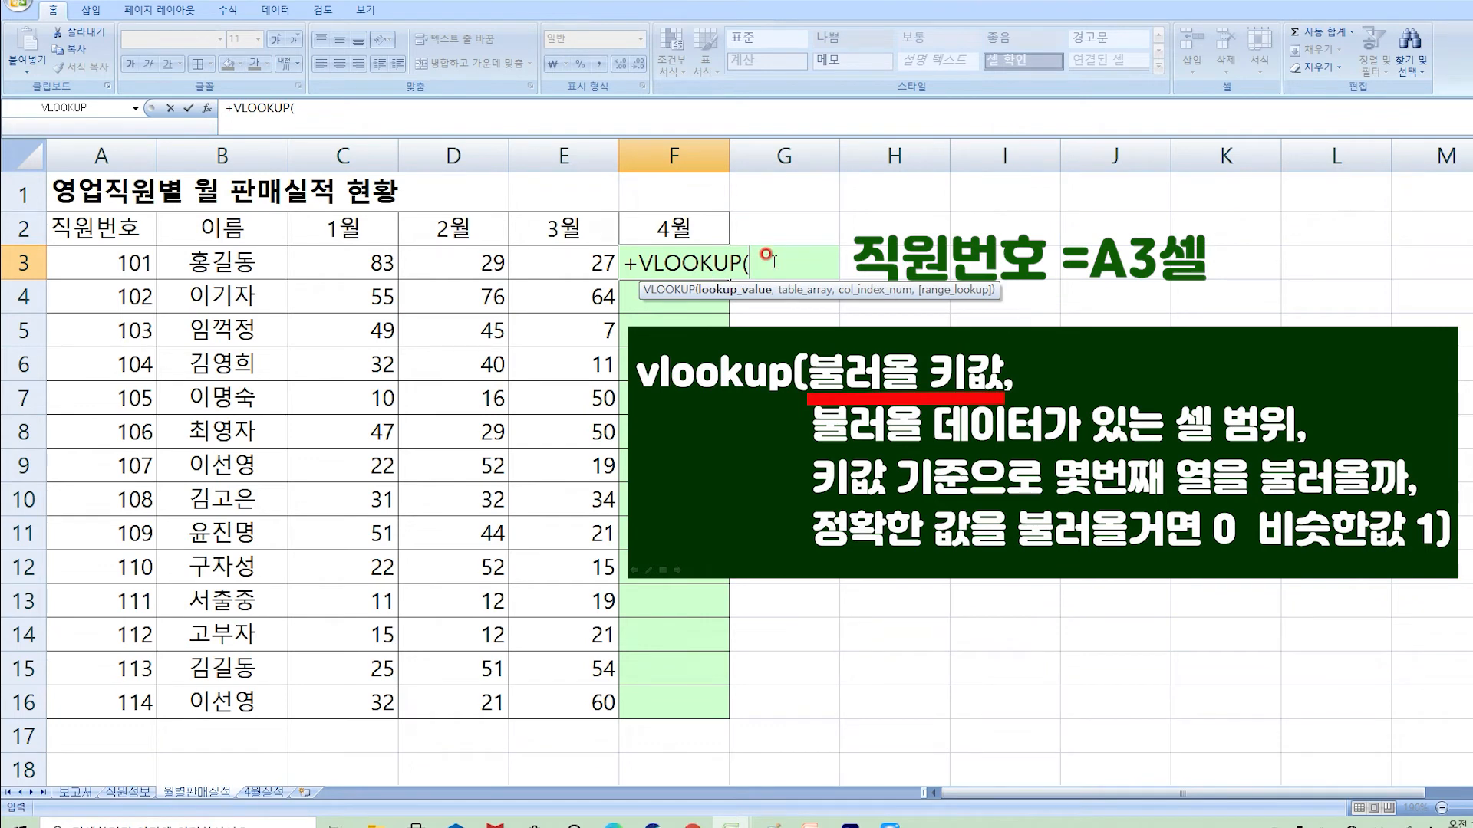
click(55, 264)
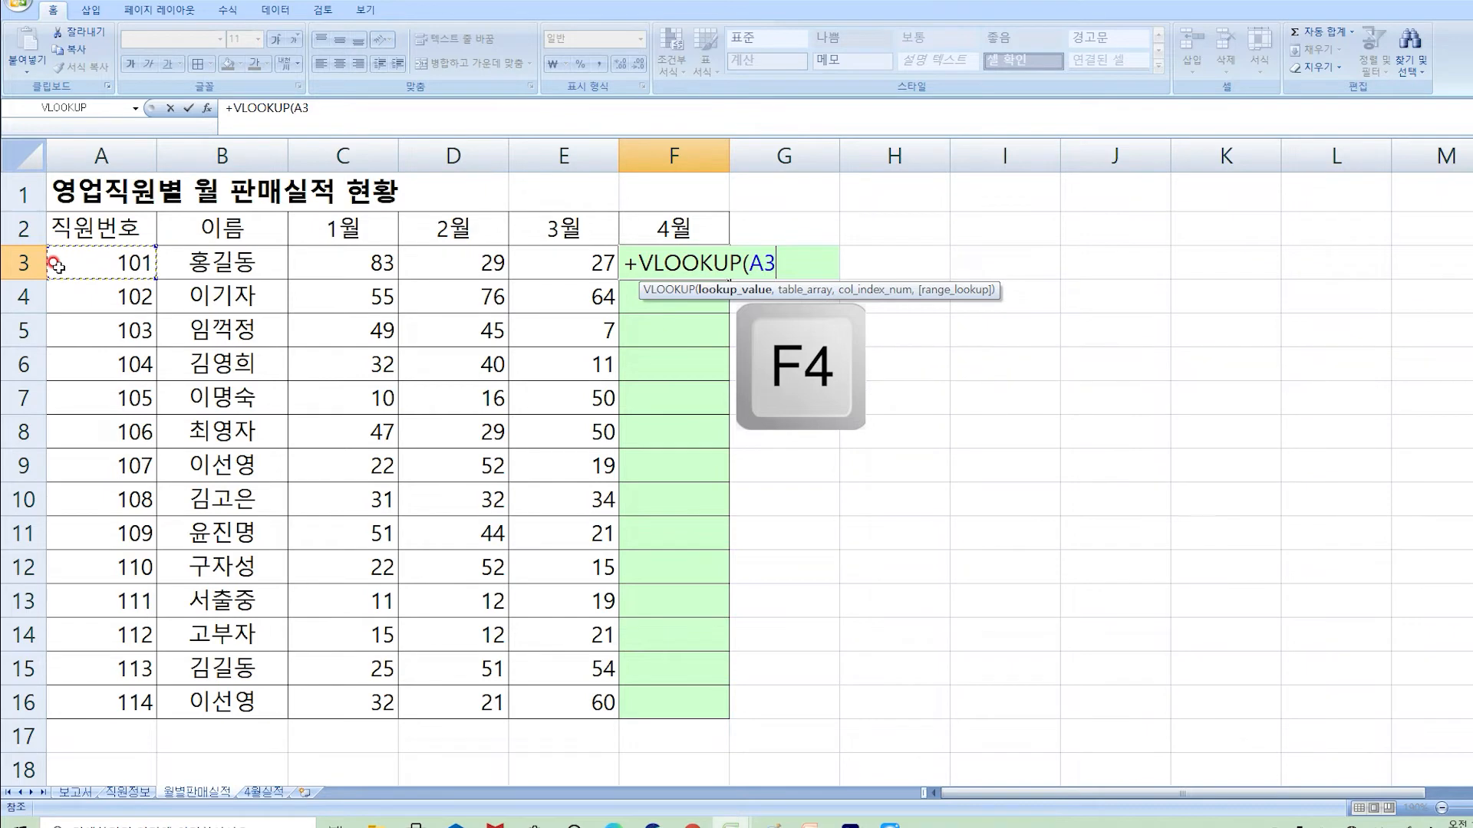
key(F4)
key(F4)
key(F4)
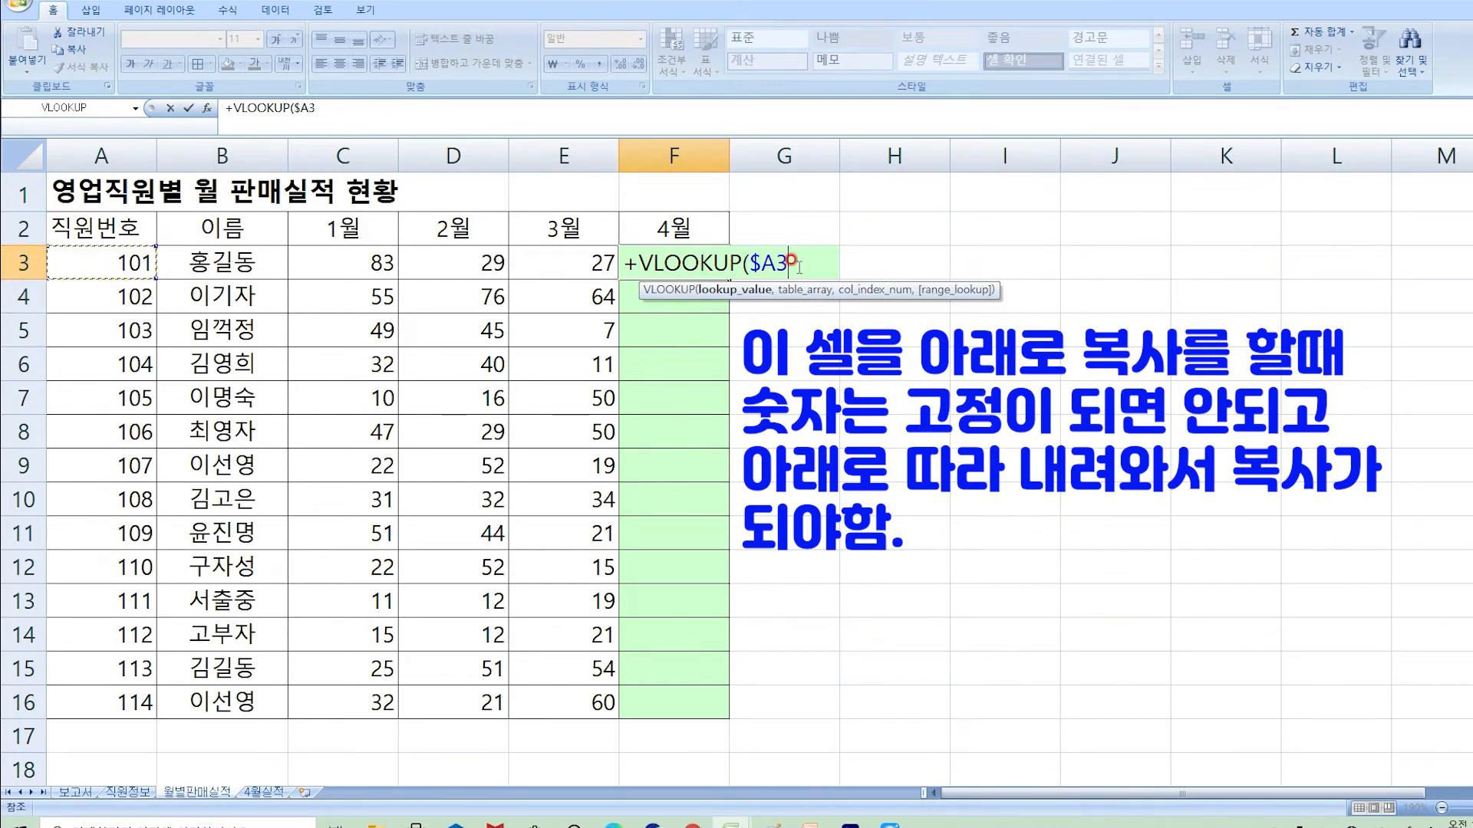
drag(776, 263, 790, 265)
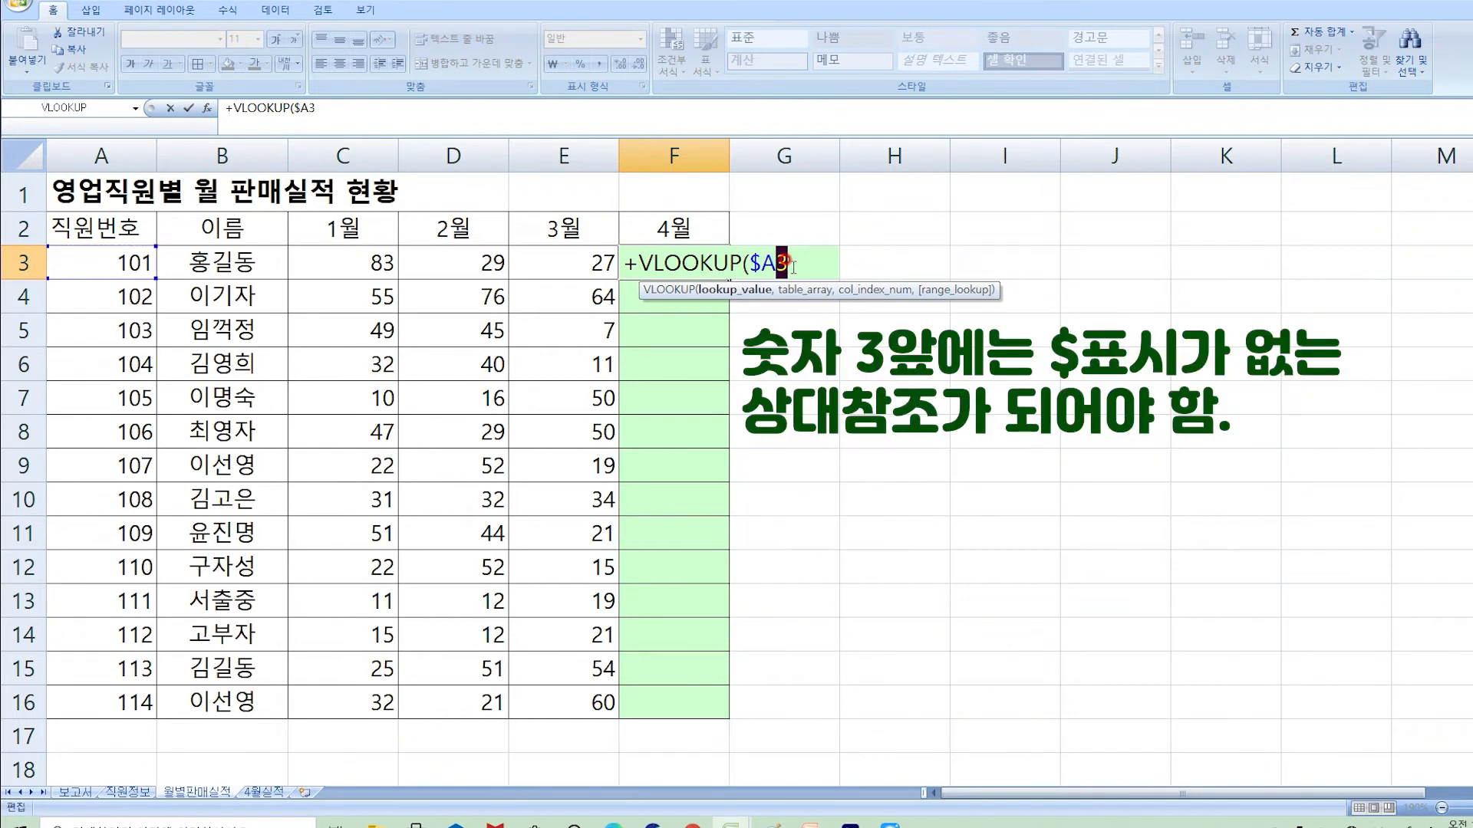
click(792, 264)
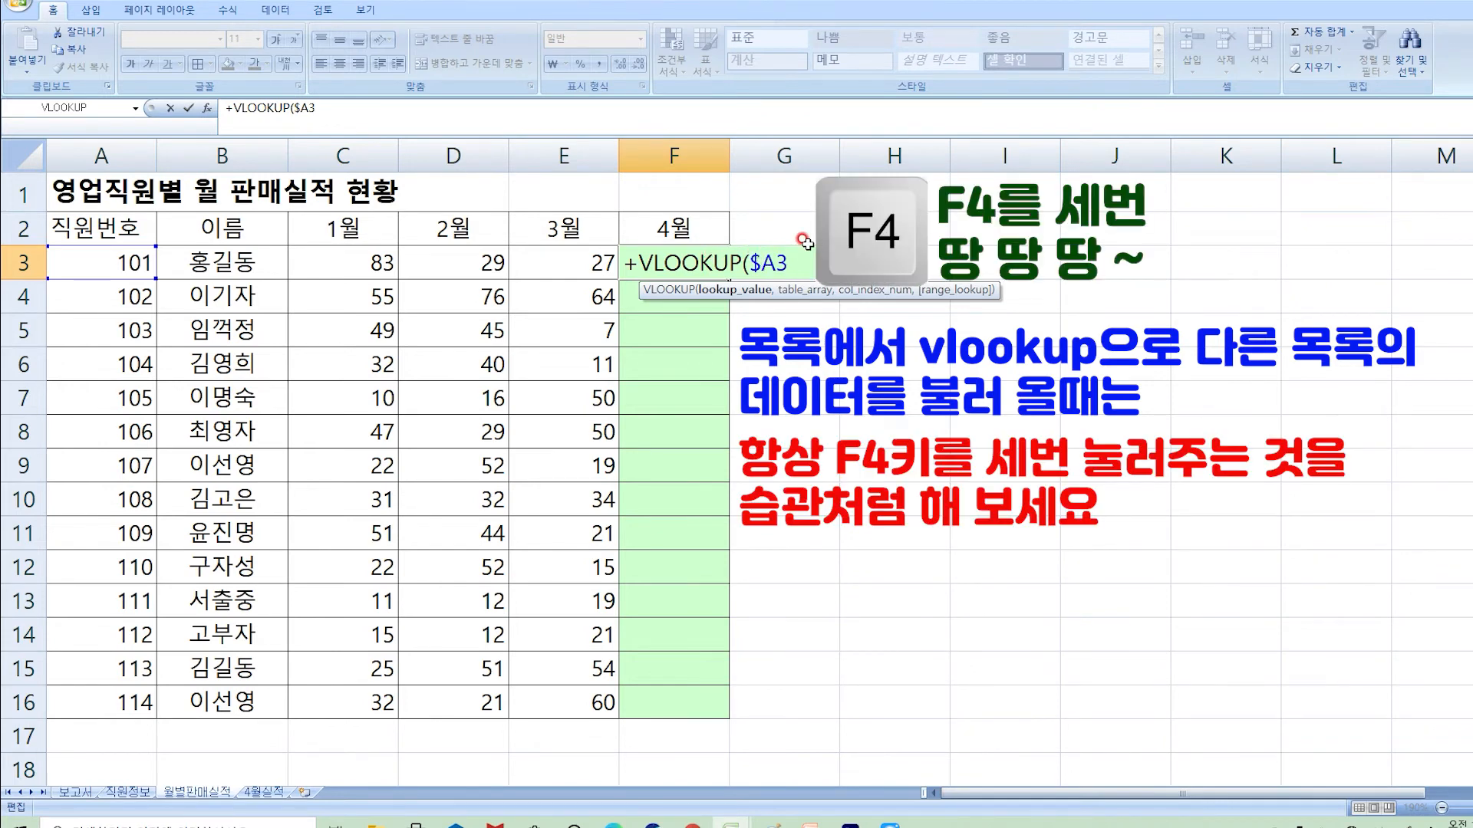
- Cycle the lookup reference in the F3 formula through its absolute and relative forms back to $A3
key(F4)
key(F4)
key(F4)
key(F4)
key(F4)
key(F4)
key(F4)
key(F4)
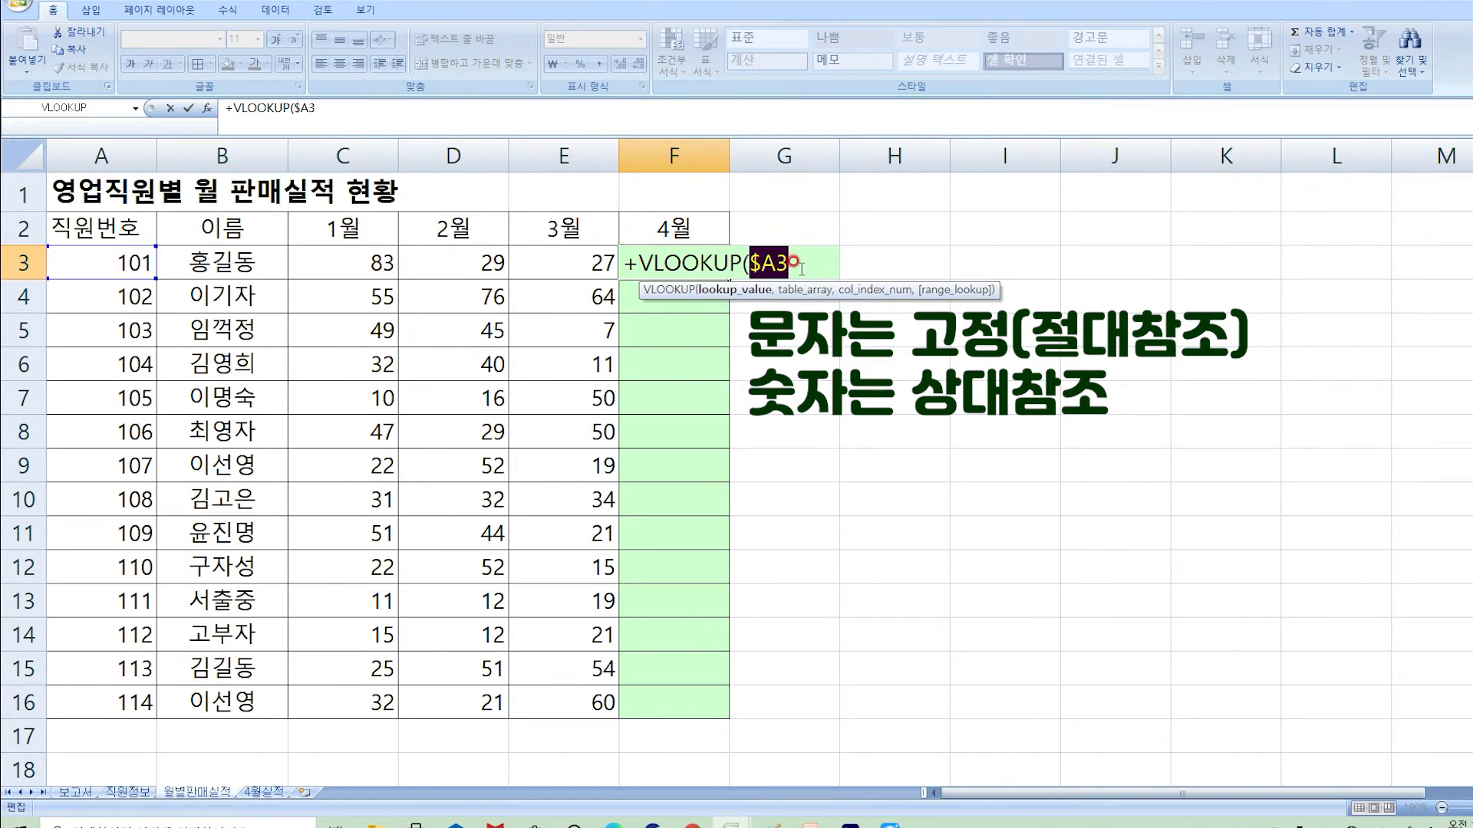
click(801, 265)
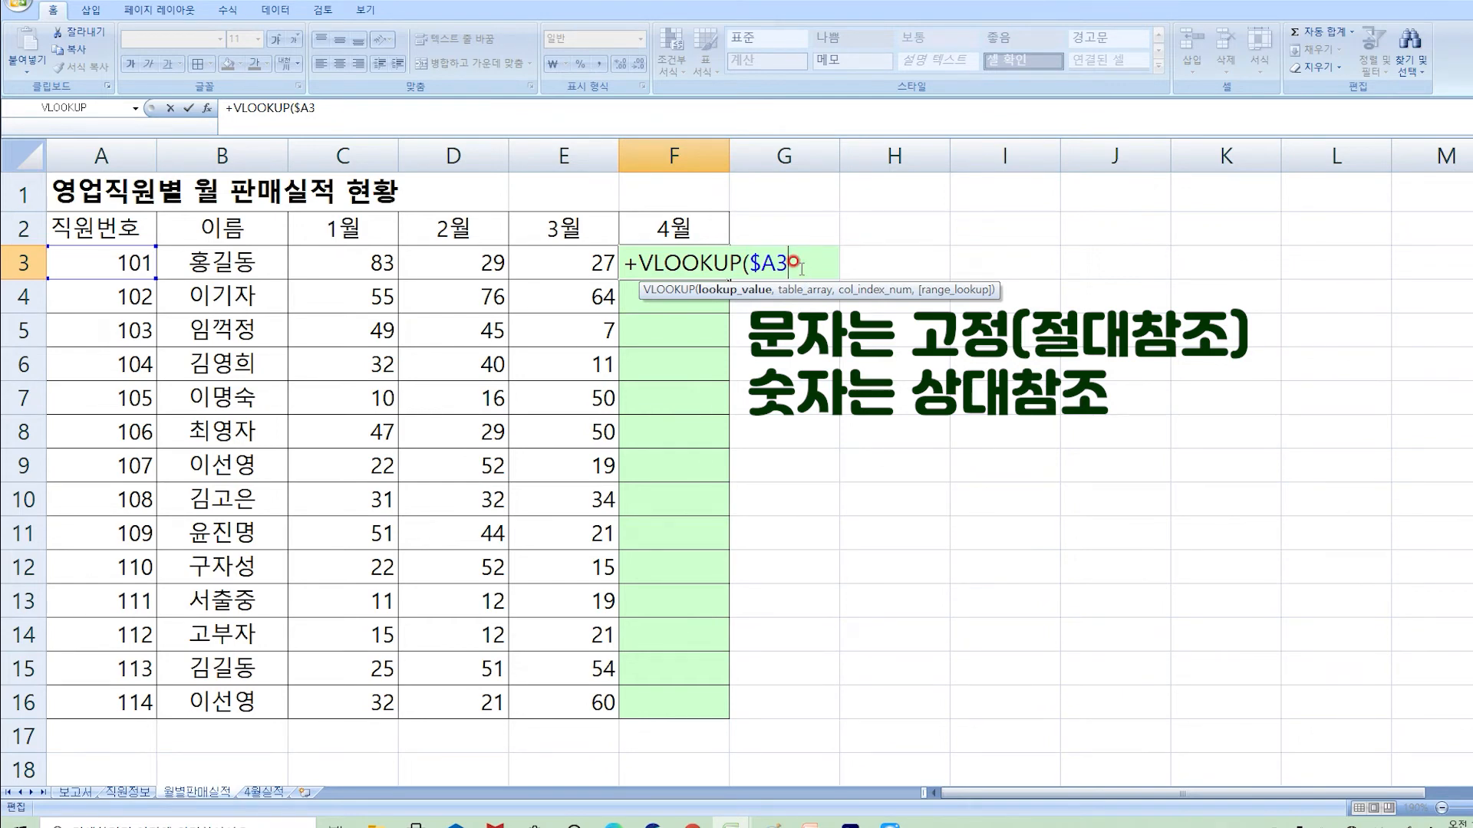
- Complete the F3 formula with the absolute range '4월실적'!$A:$C, column index 3 and exact match 0
text(,)
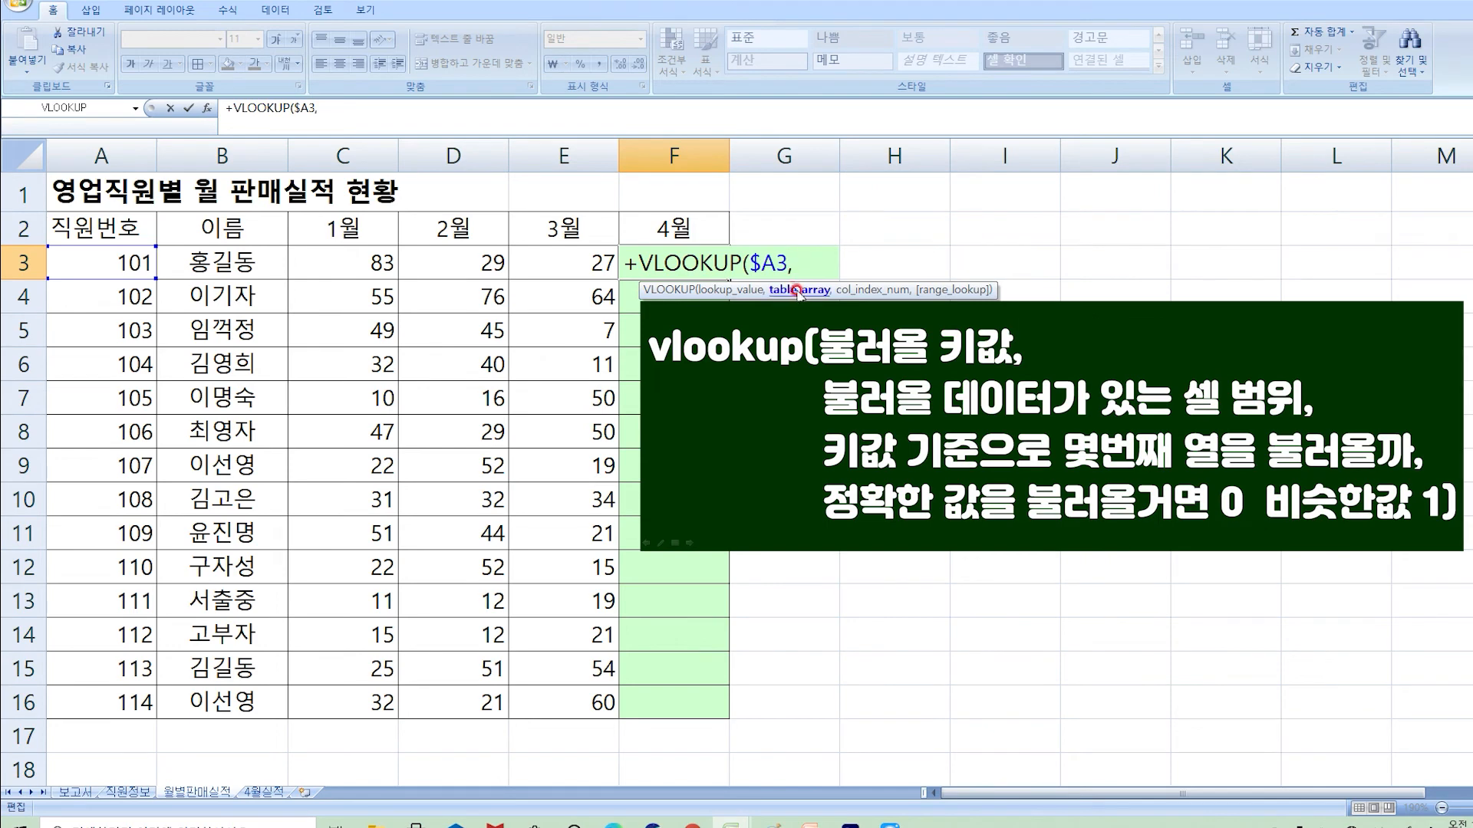
click(276, 794)
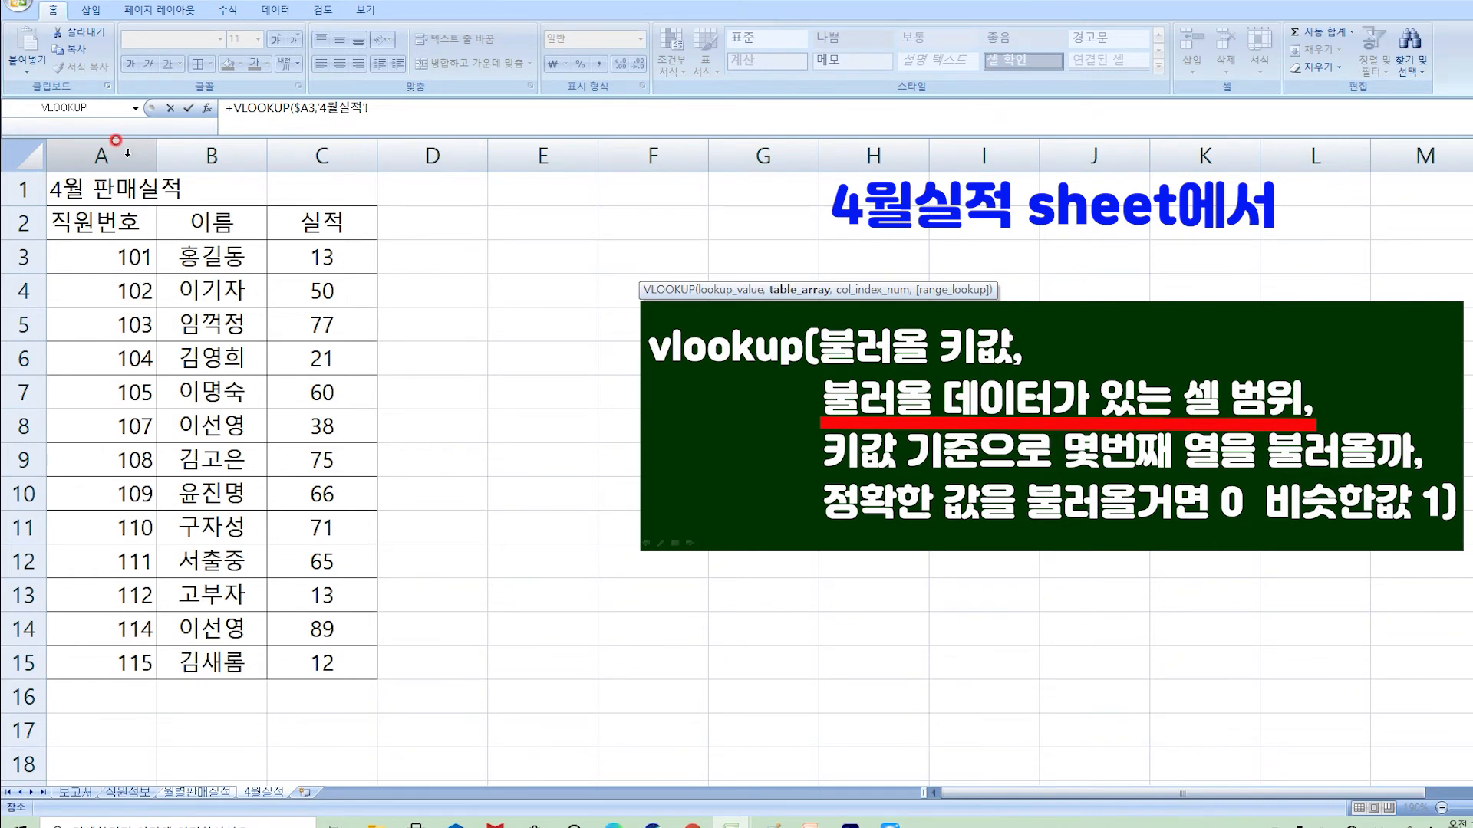
drag(115, 142, 316, 141)
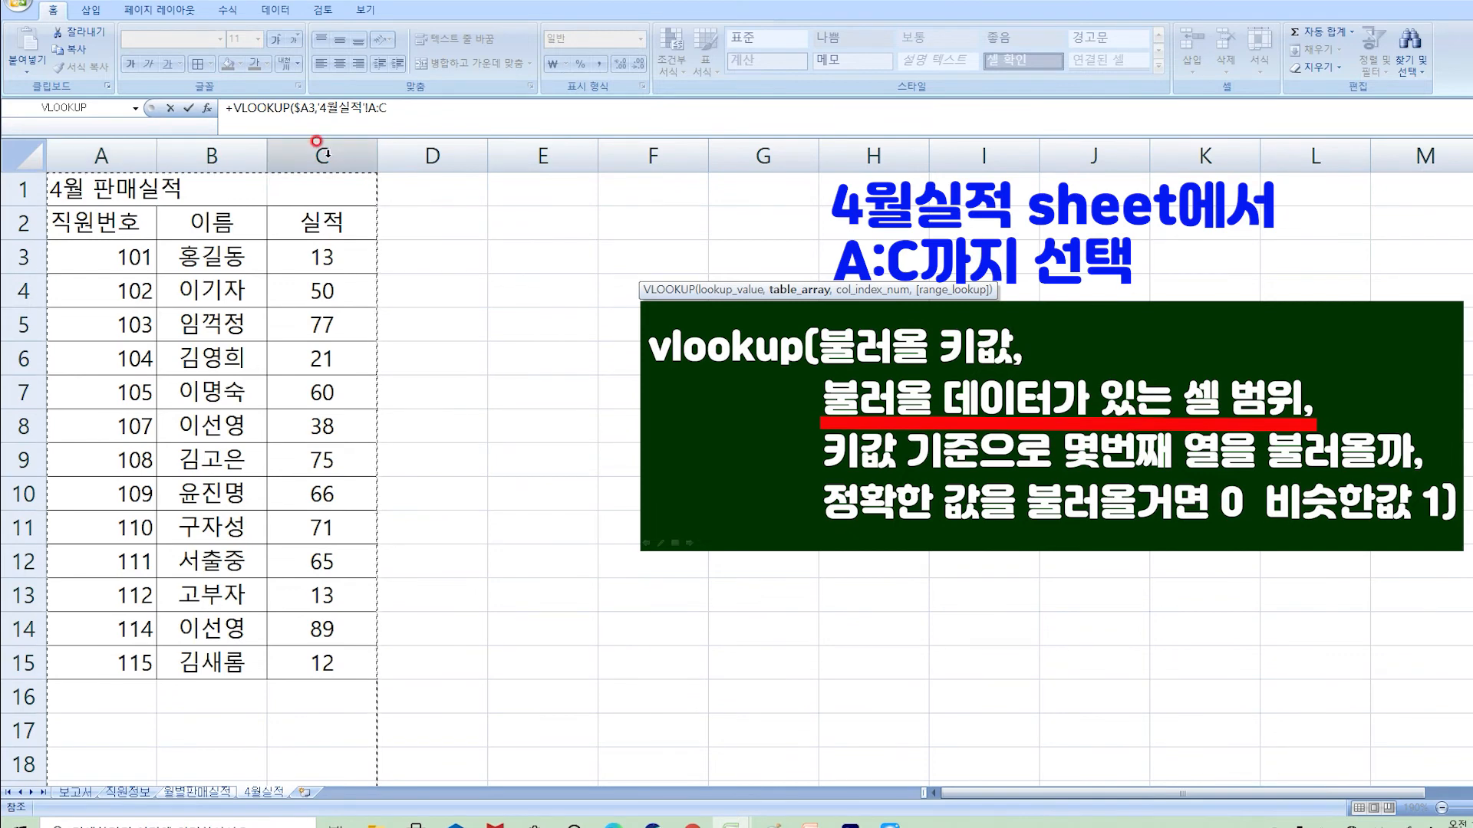
key(F4)
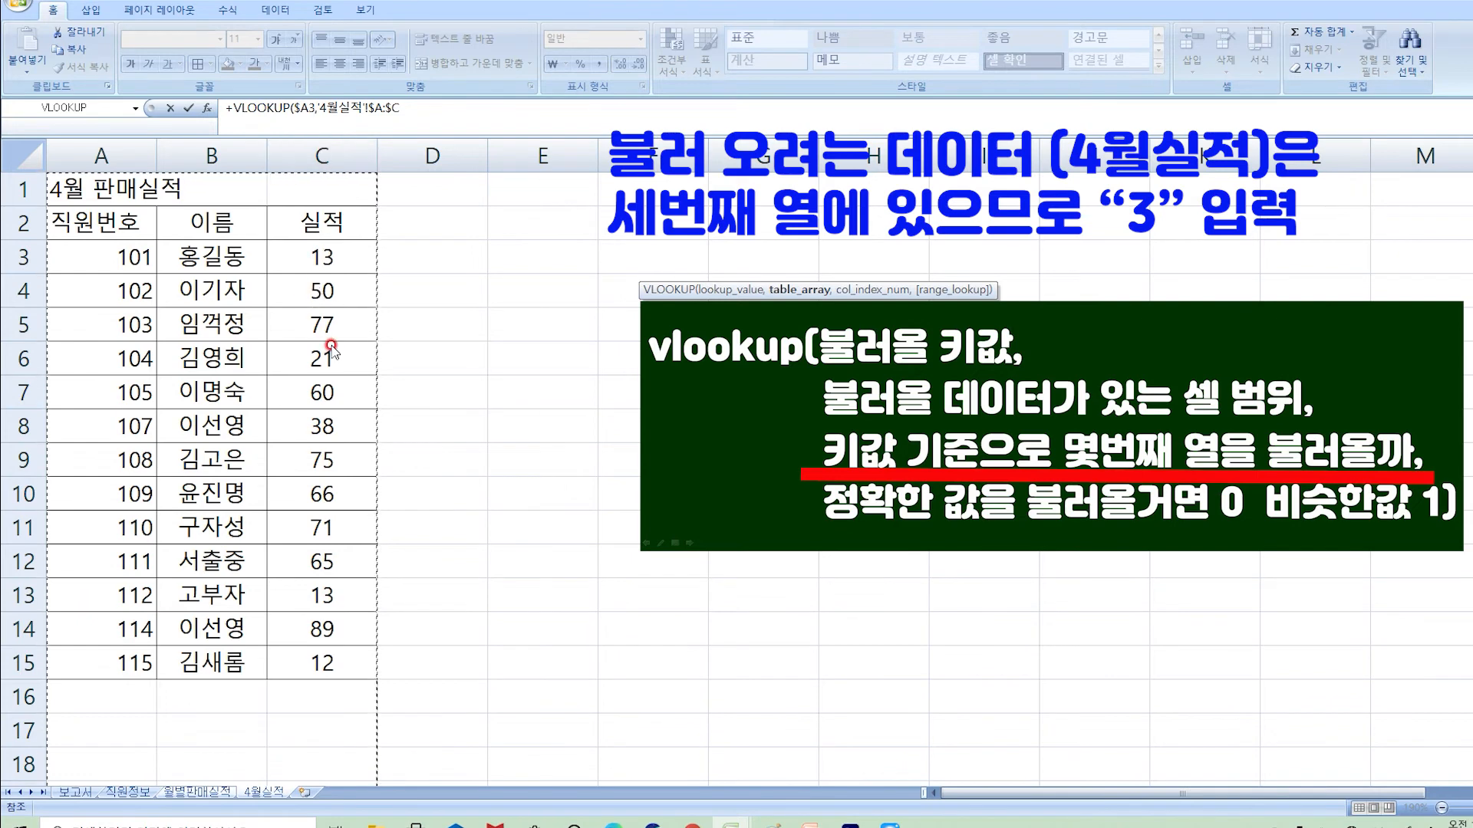
text(,3)
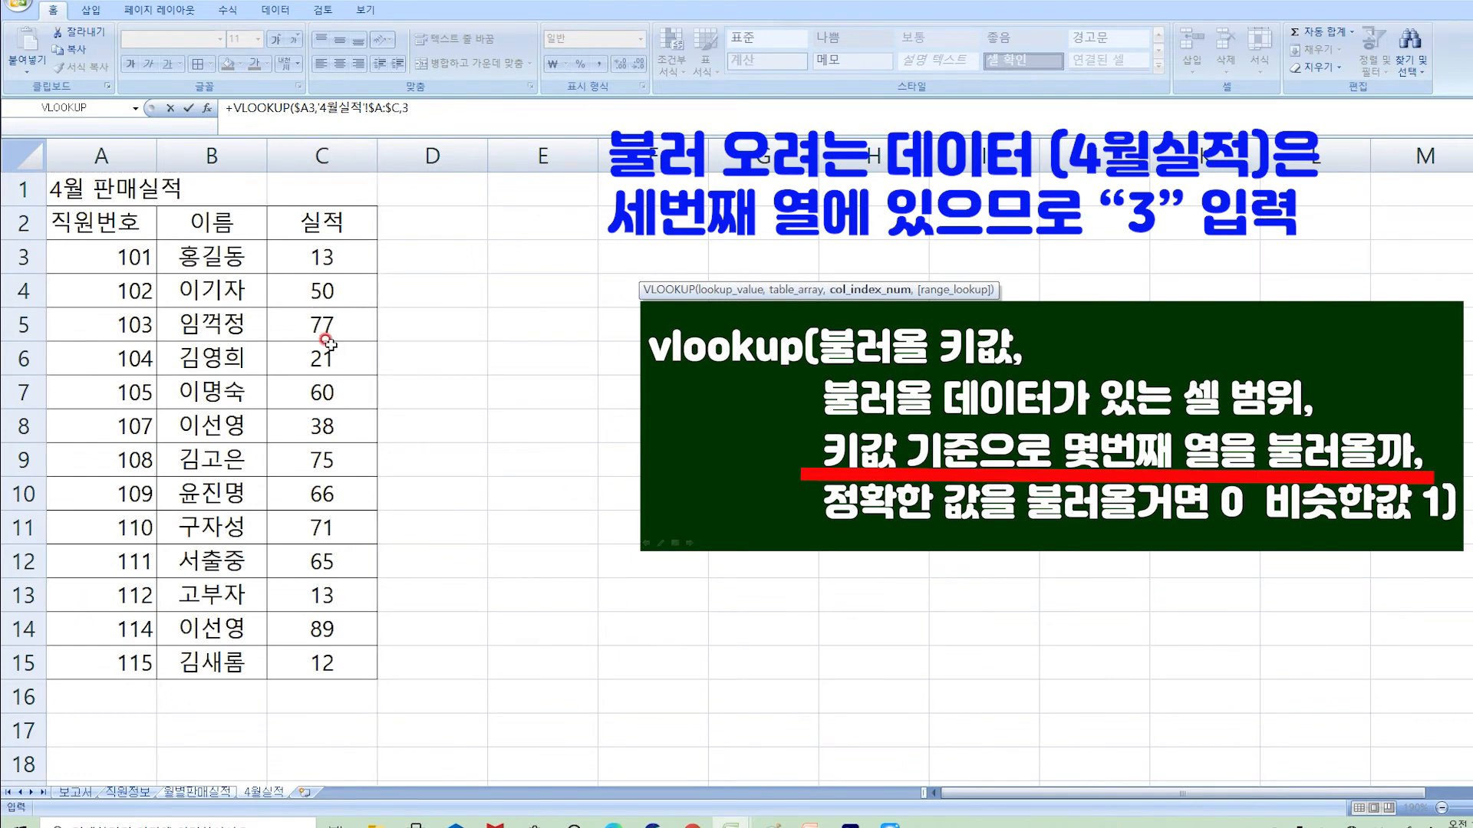
text(,0)
key(Return)
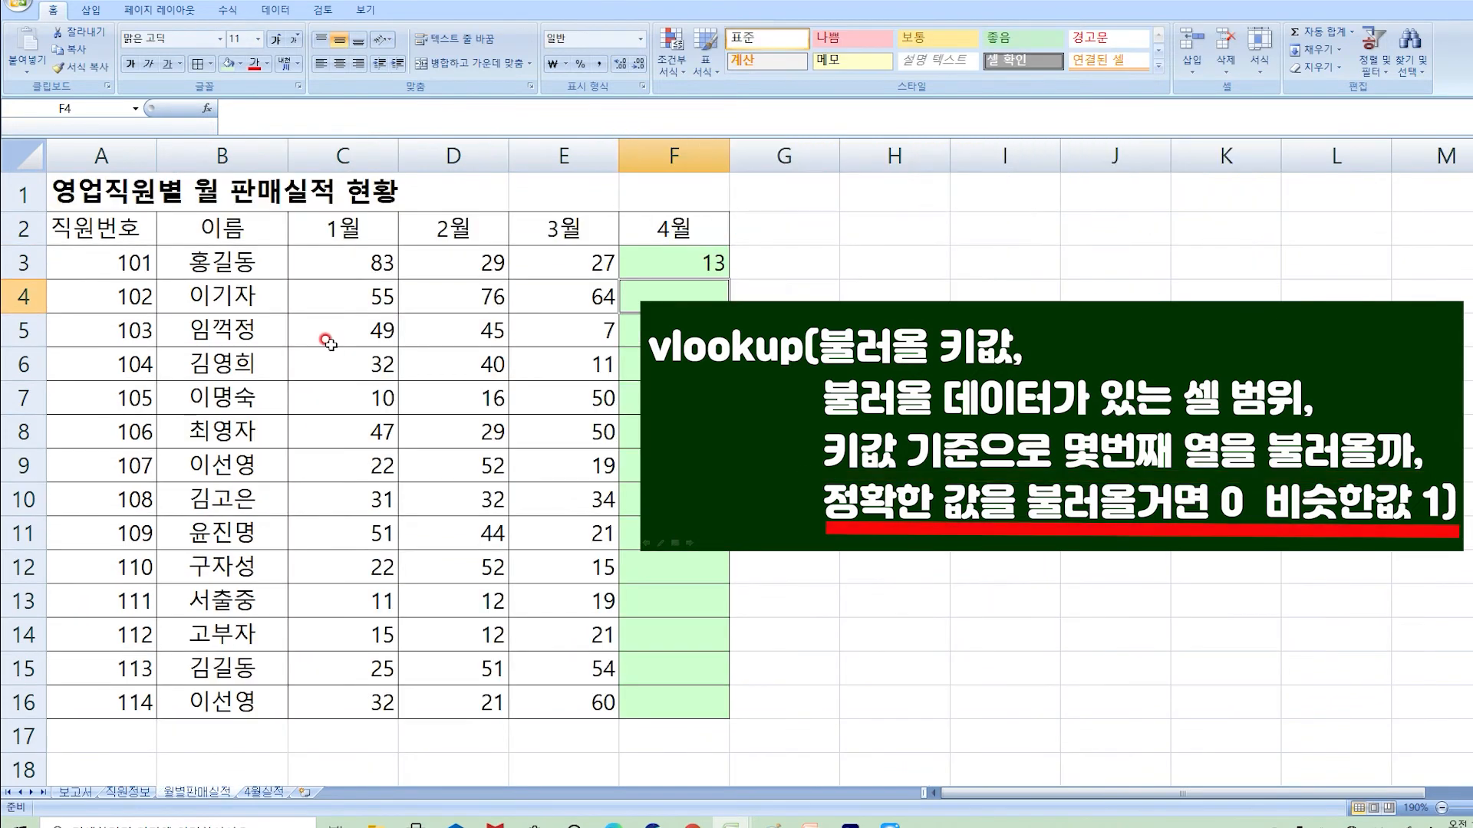
- Review the arguments of the VLOOKUP formula in F3, including the final exact-match value
click(669, 247)
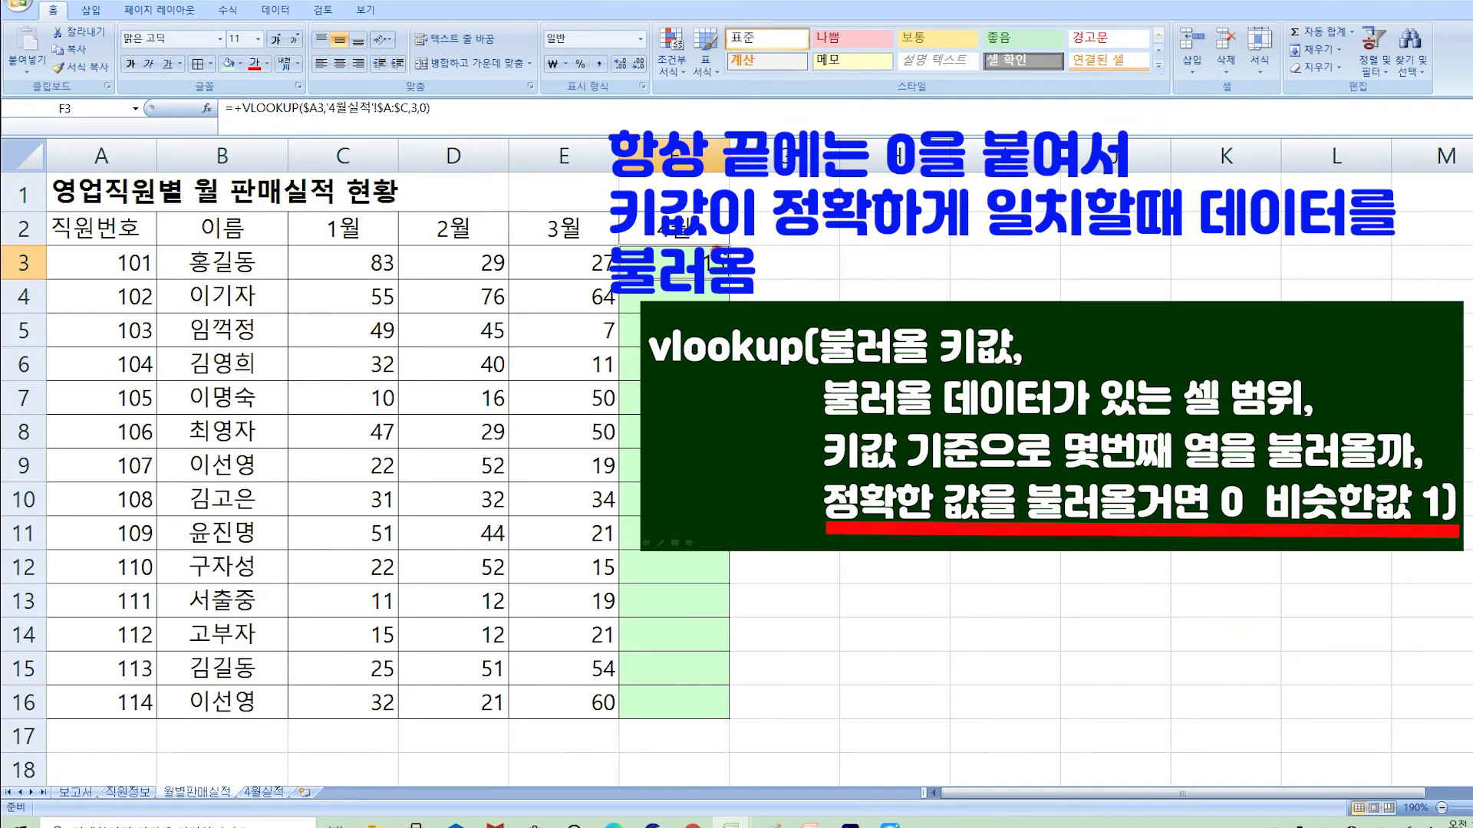
double_click(715, 252)
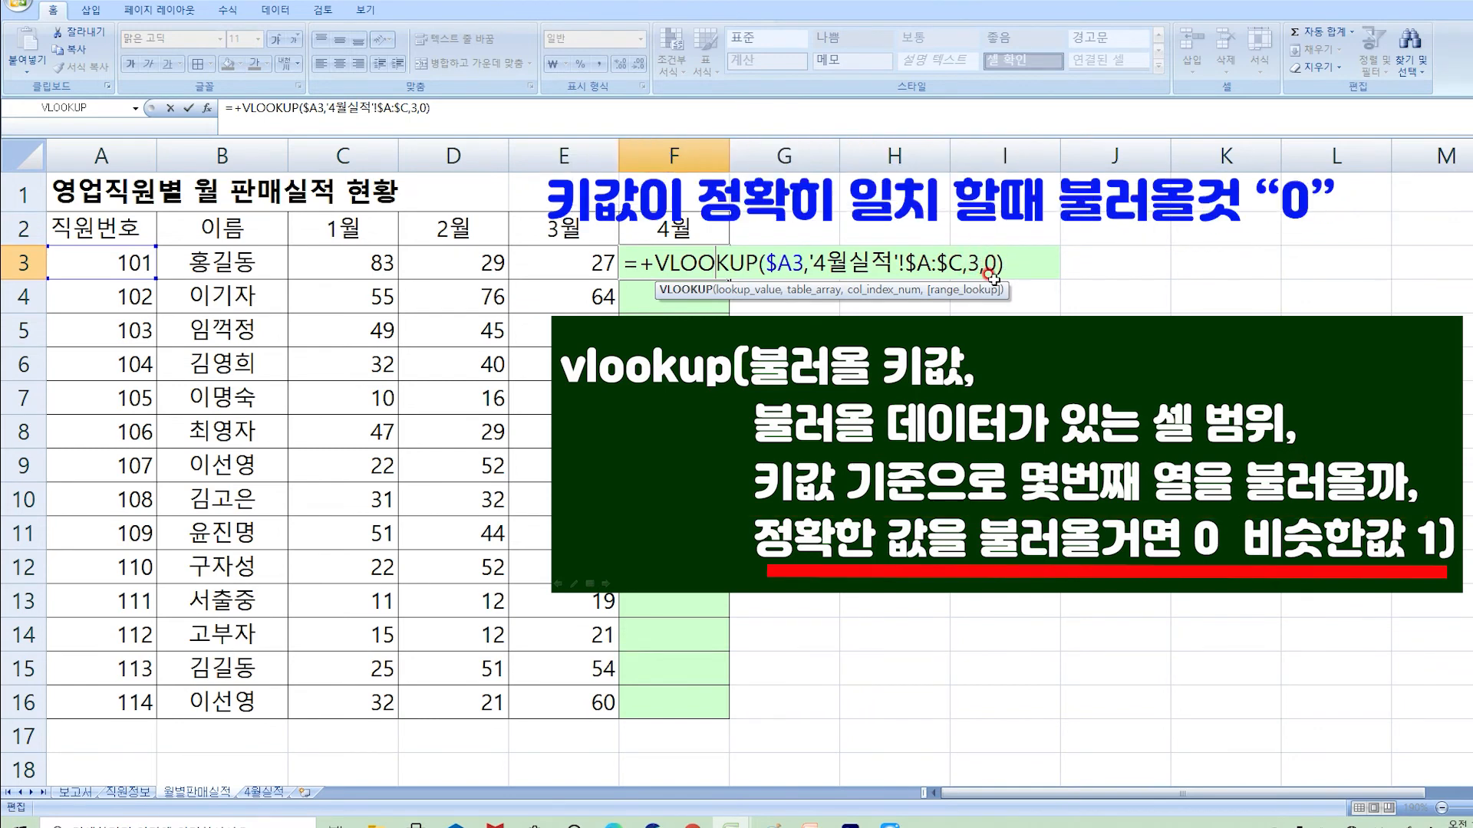
key(Return)
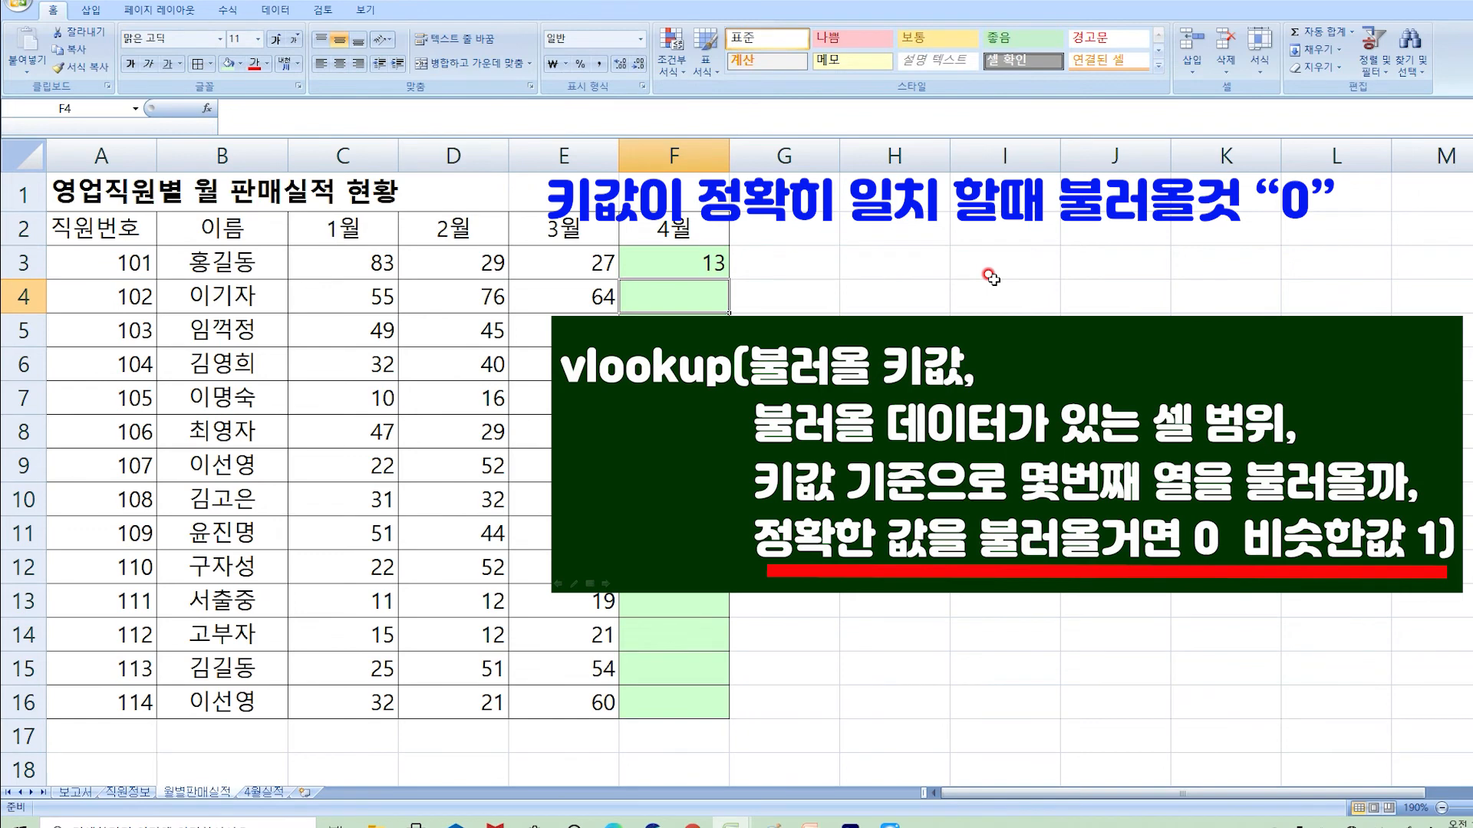
- Fill the F3 formula down the 4월 column through F16
click(687, 263)
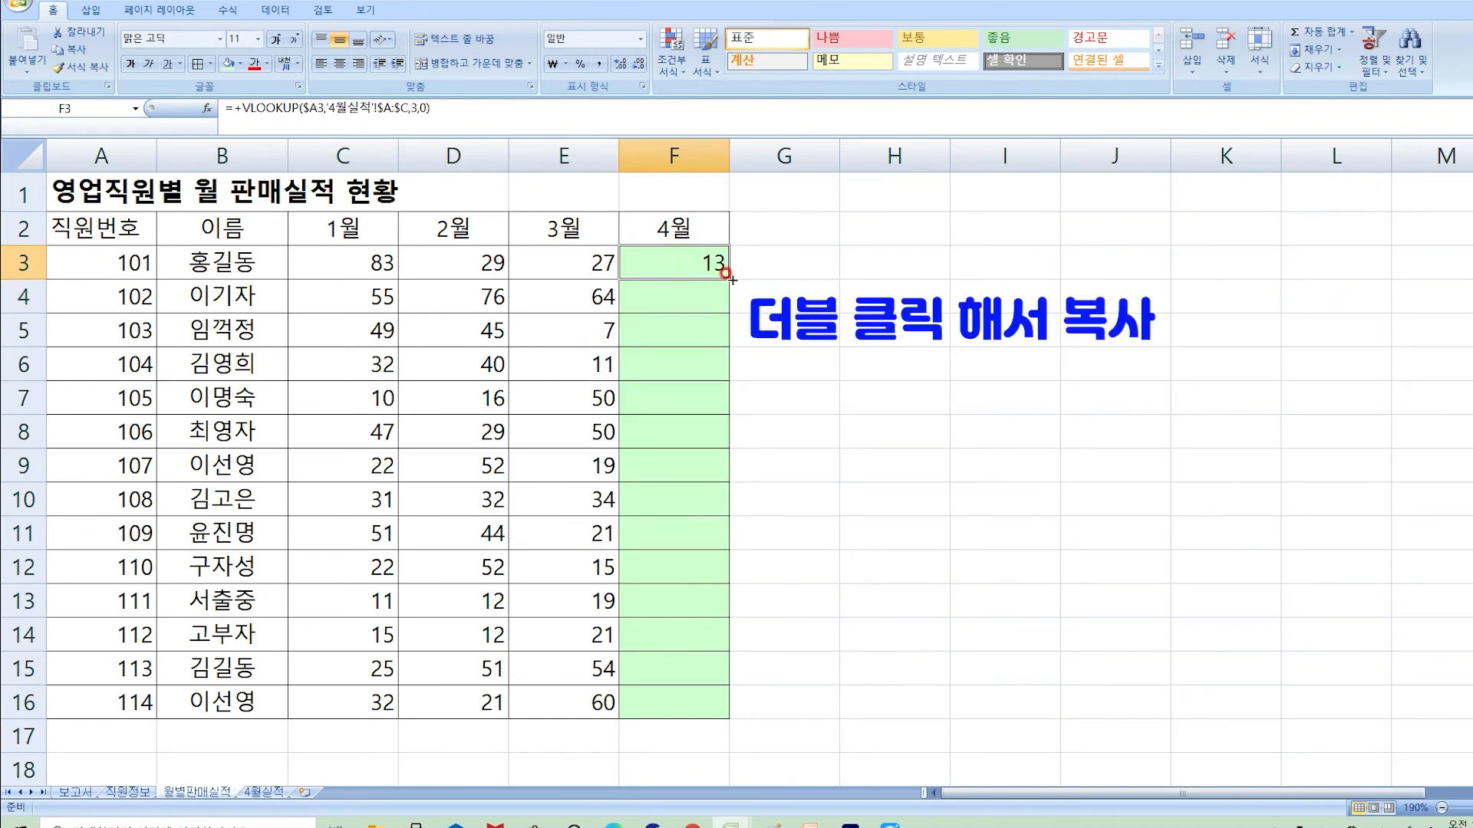
double_click(727, 276)
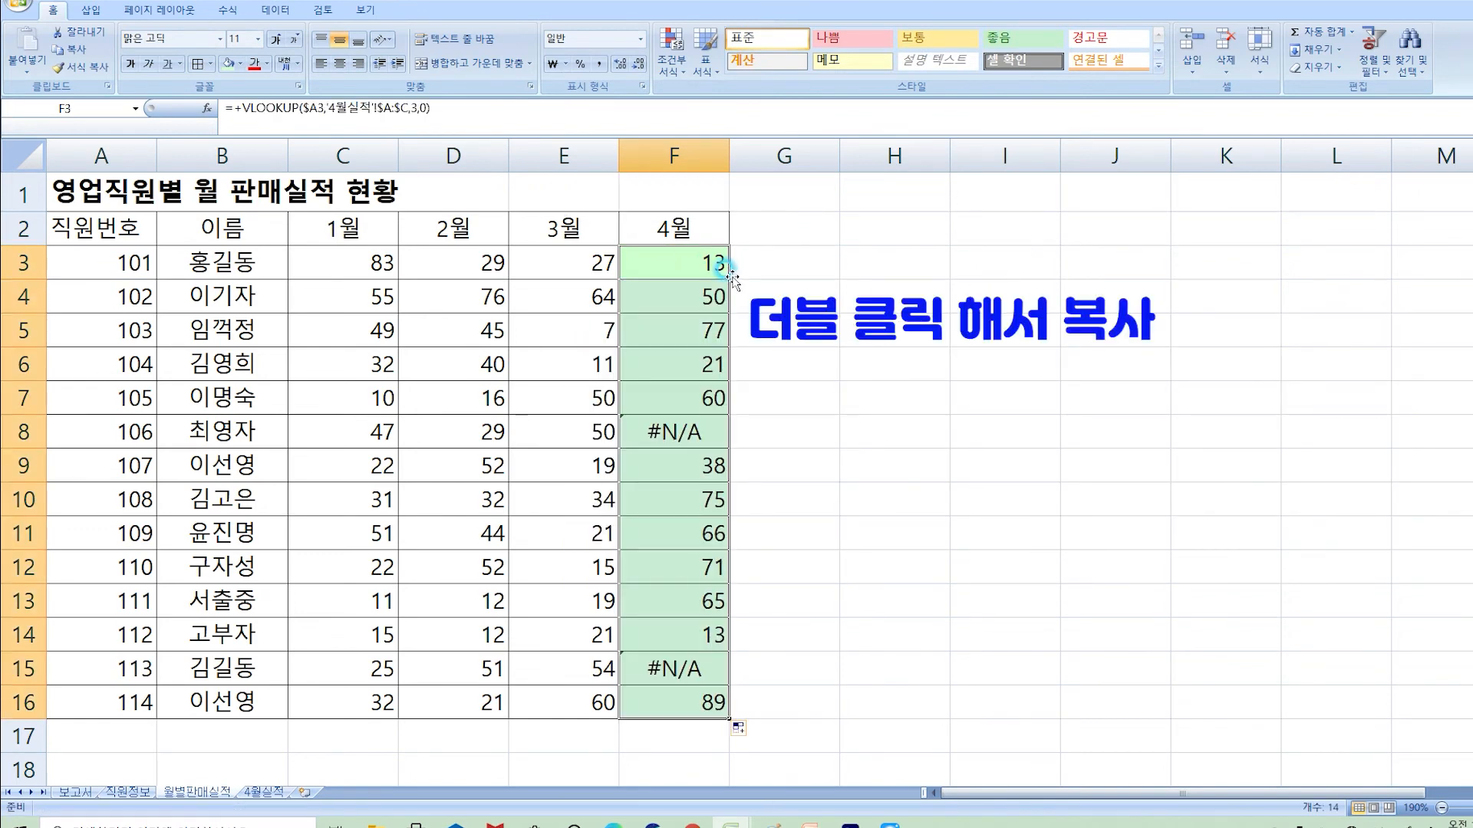
drag(698, 262, 698, 699)
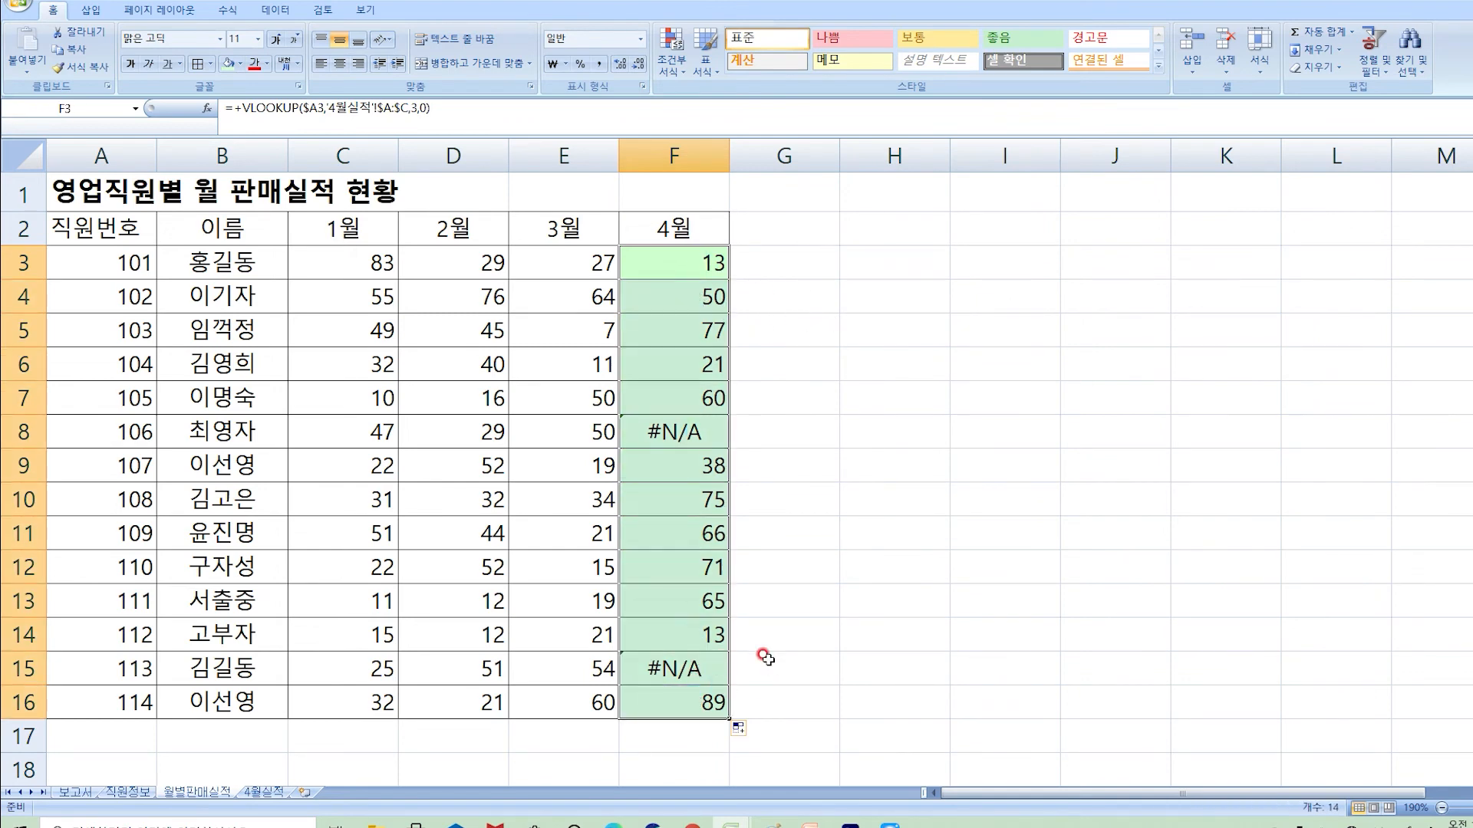
- Examine rows 8 and 15 of the monthly sales table, checking their 4월 formulas and employee numbers
drag(135, 431, 663, 460)
drag(118, 669, 651, 671)
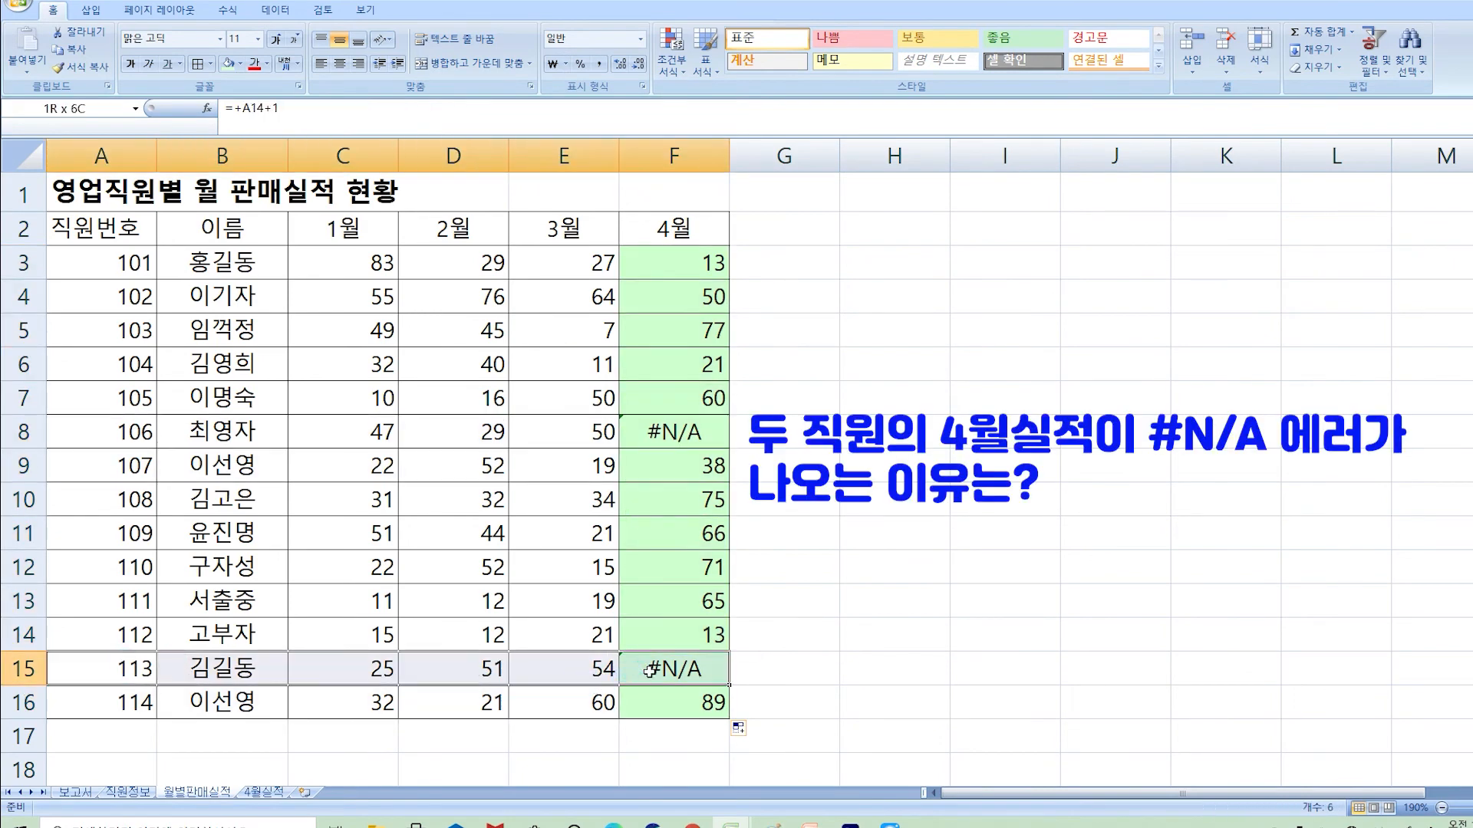
click(681, 434)
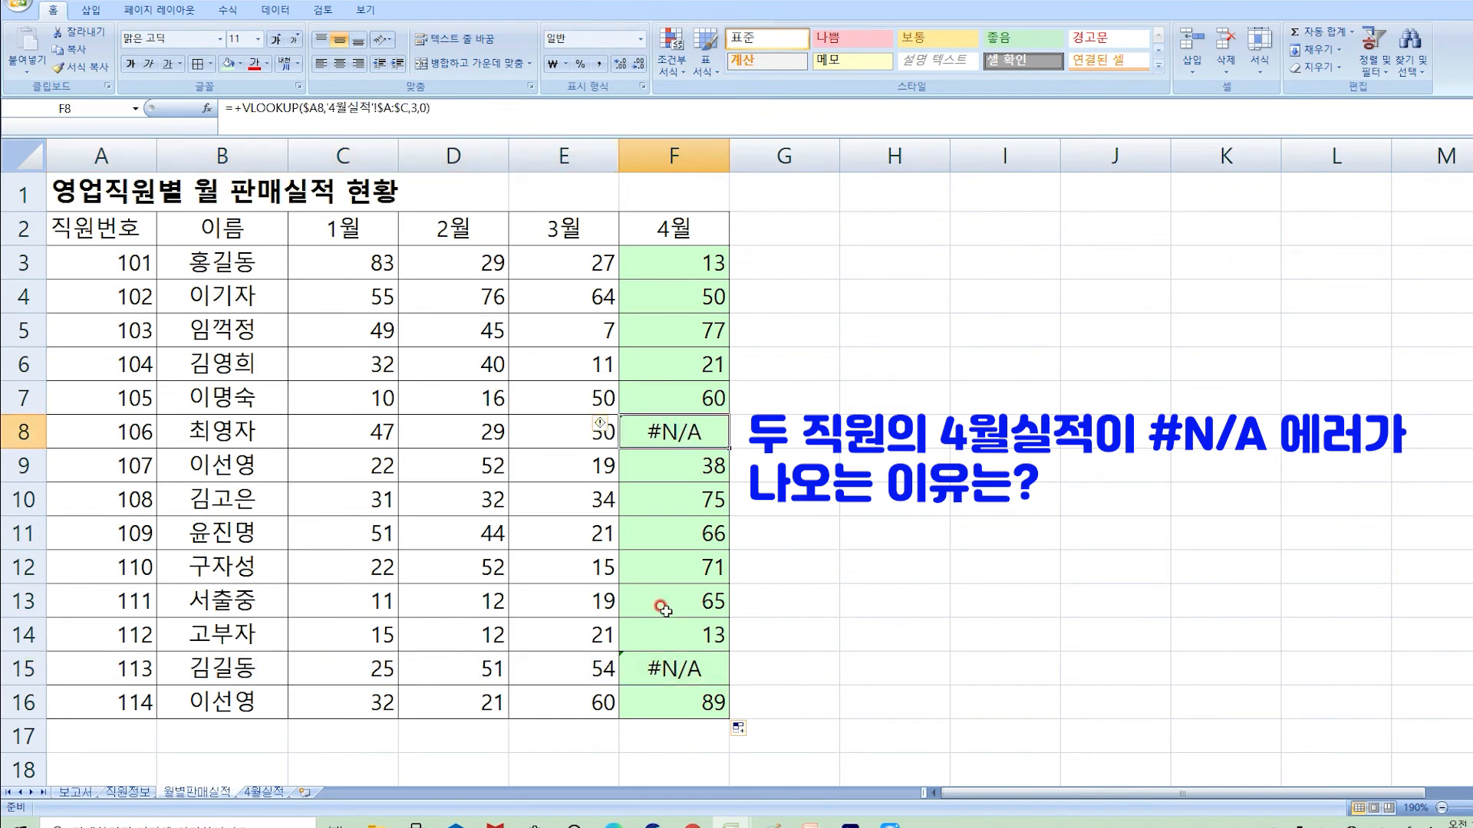
click(665, 659)
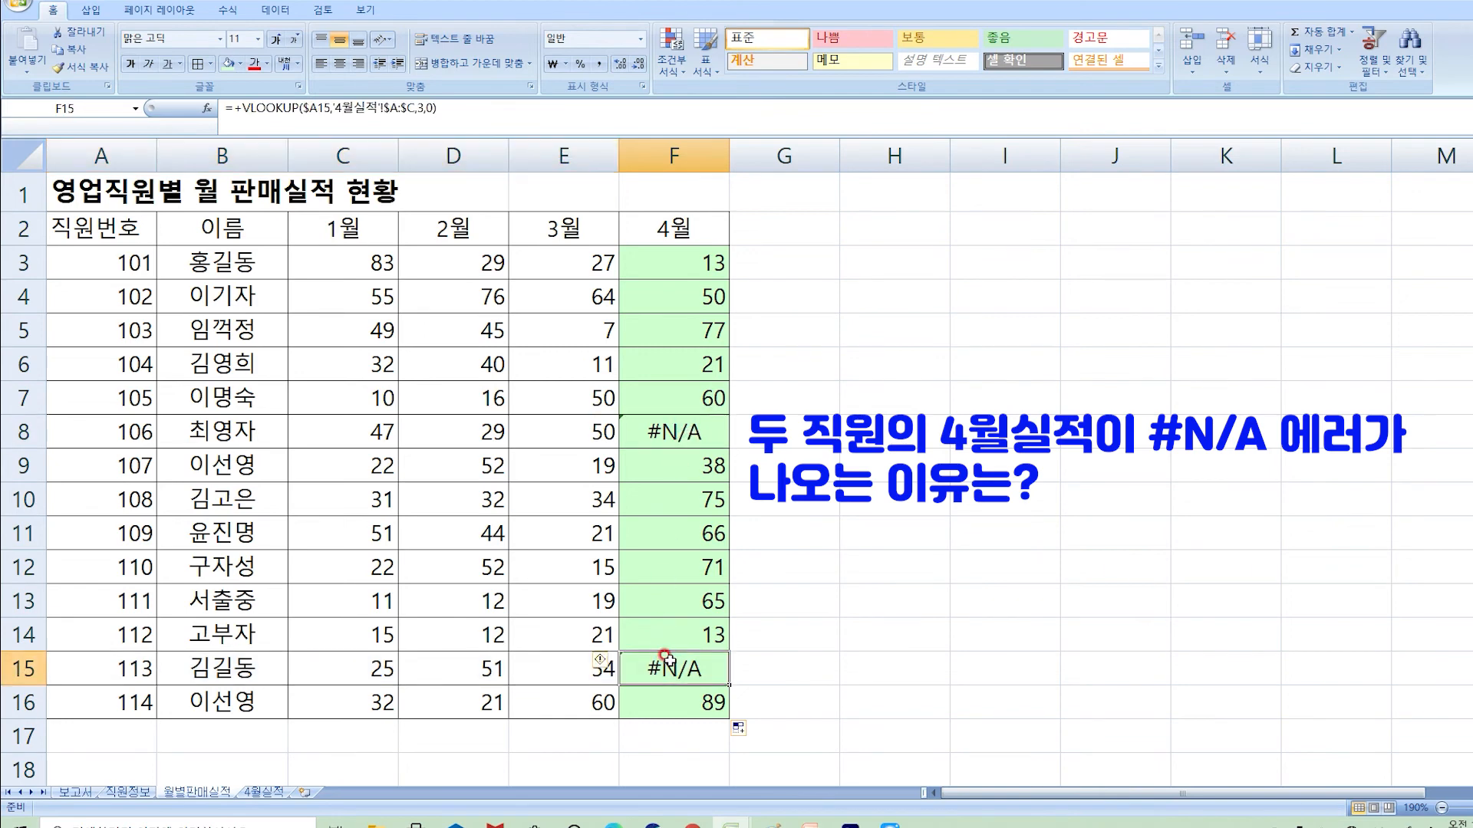
click(125, 431)
click(122, 659)
- Check the 직원번호 column of the 4월실적 sheet for the employee numbers from rows 8 and 15
click(264, 791)
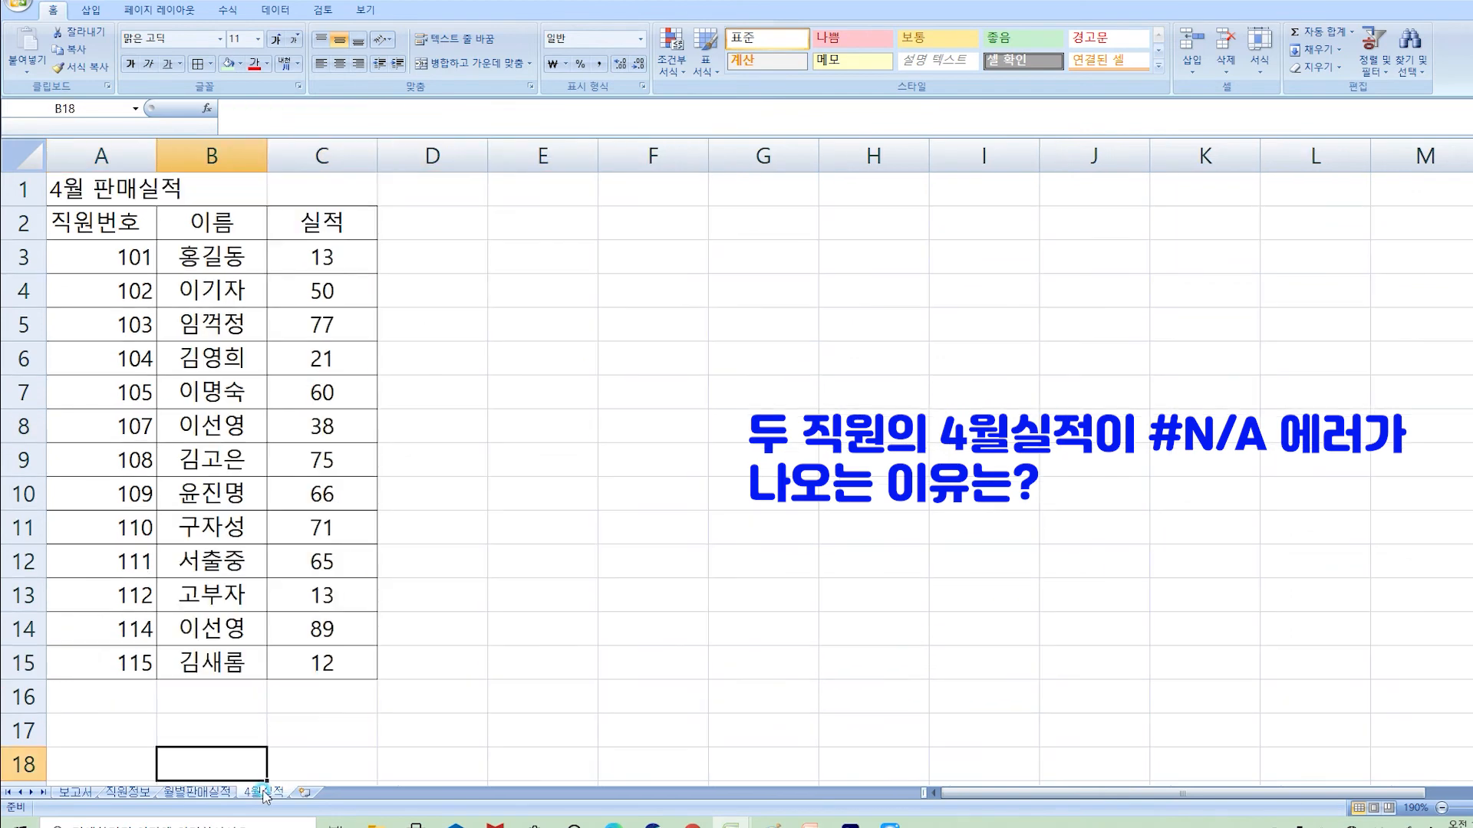
click(122, 414)
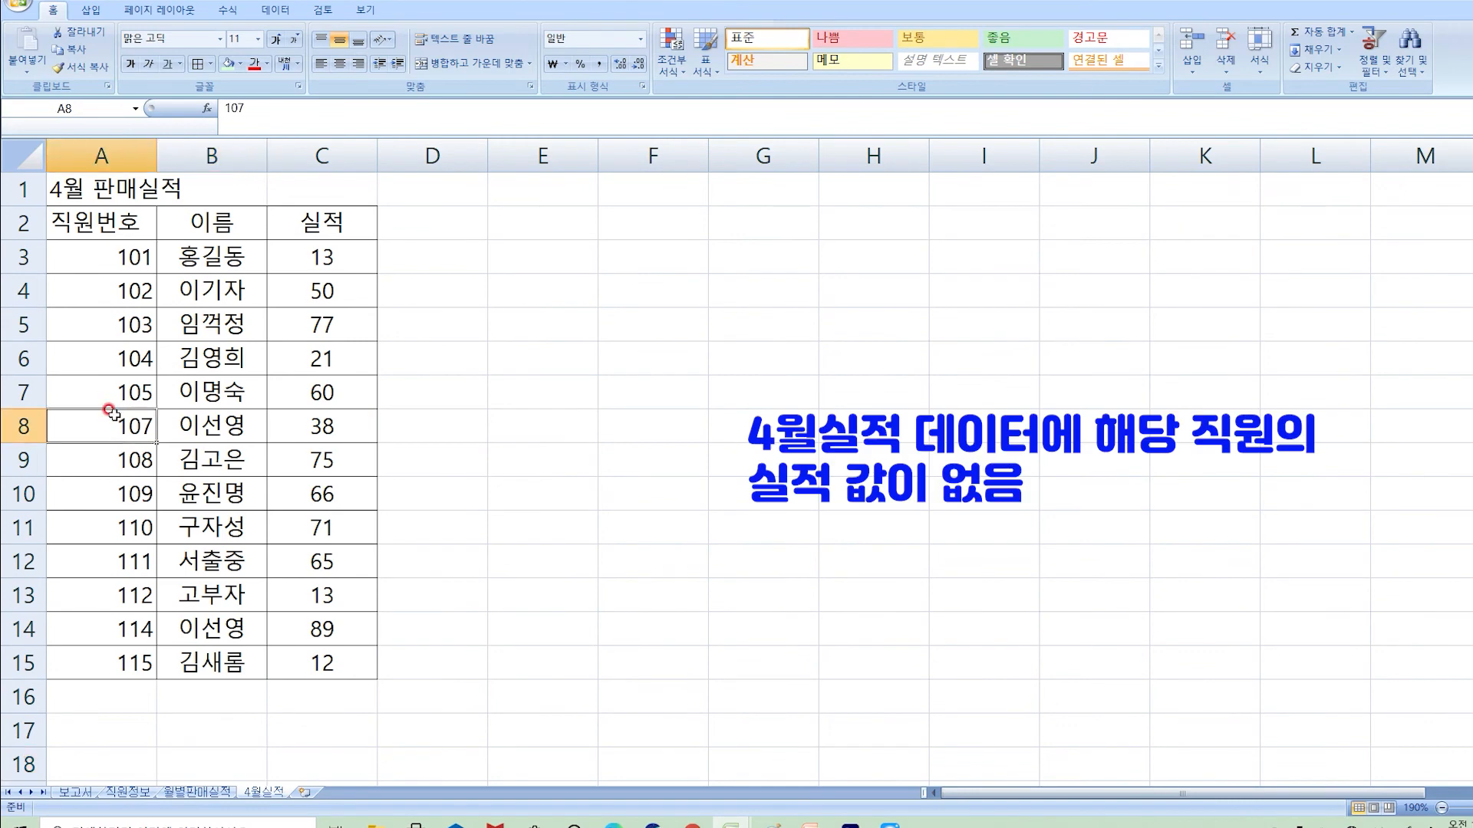
click(116, 625)
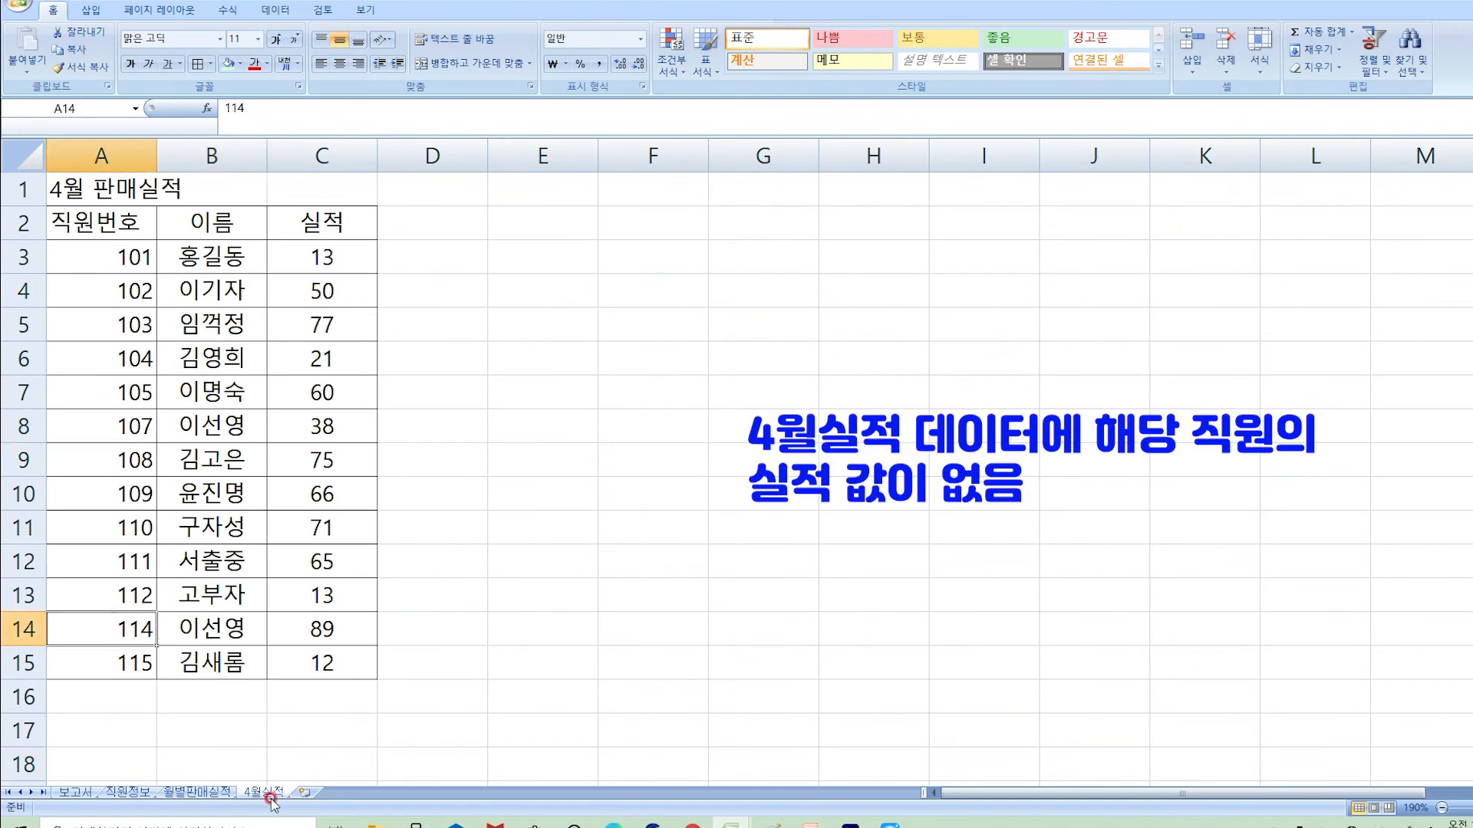
- Return to the 월별판매실적 sheet and inspect the VLOOKUP formulas in F8 and F15 of the 4월 column
click(197, 791)
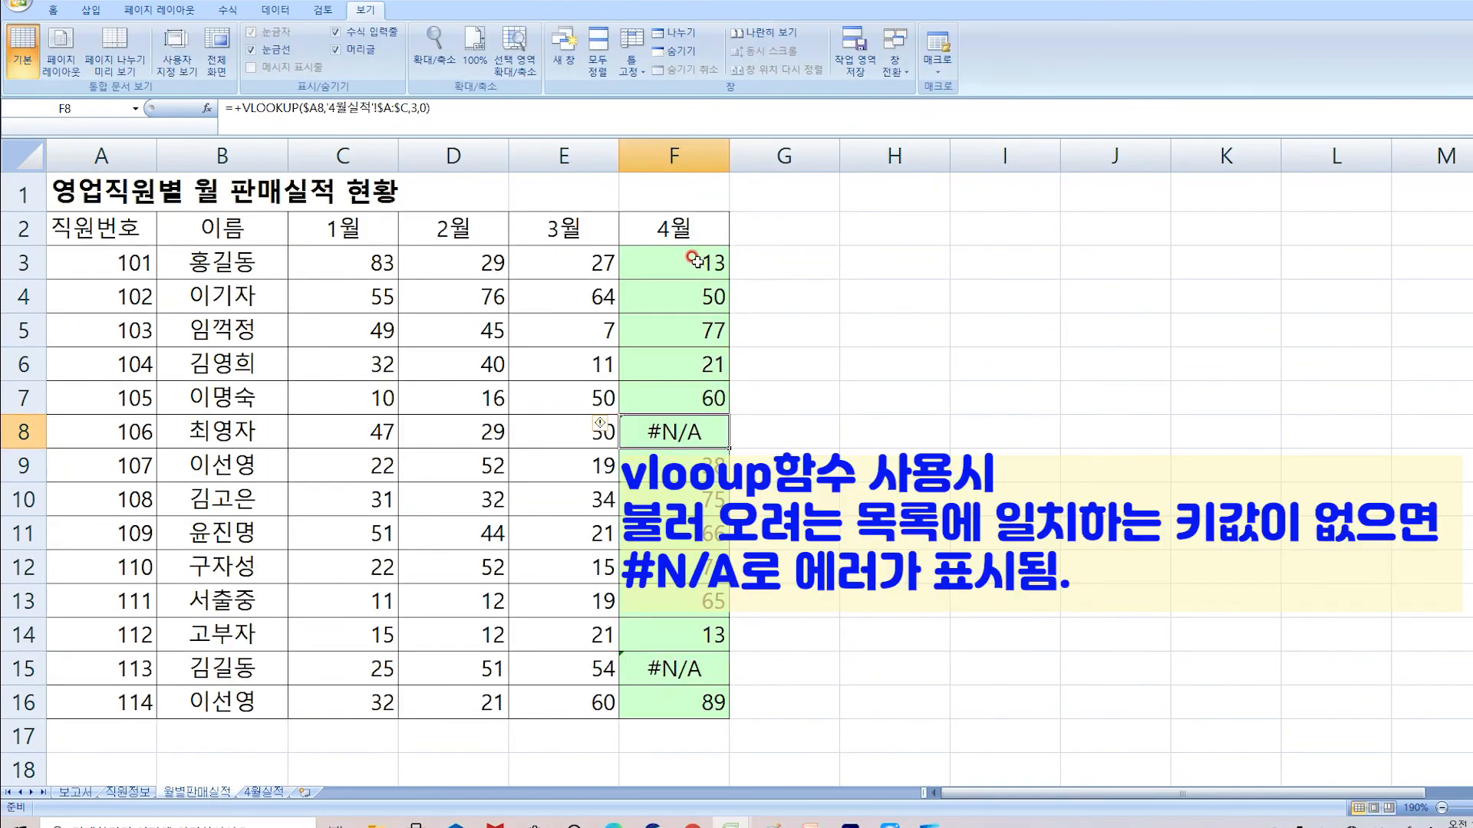
drag(697, 263, 647, 706)
click(665, 672)
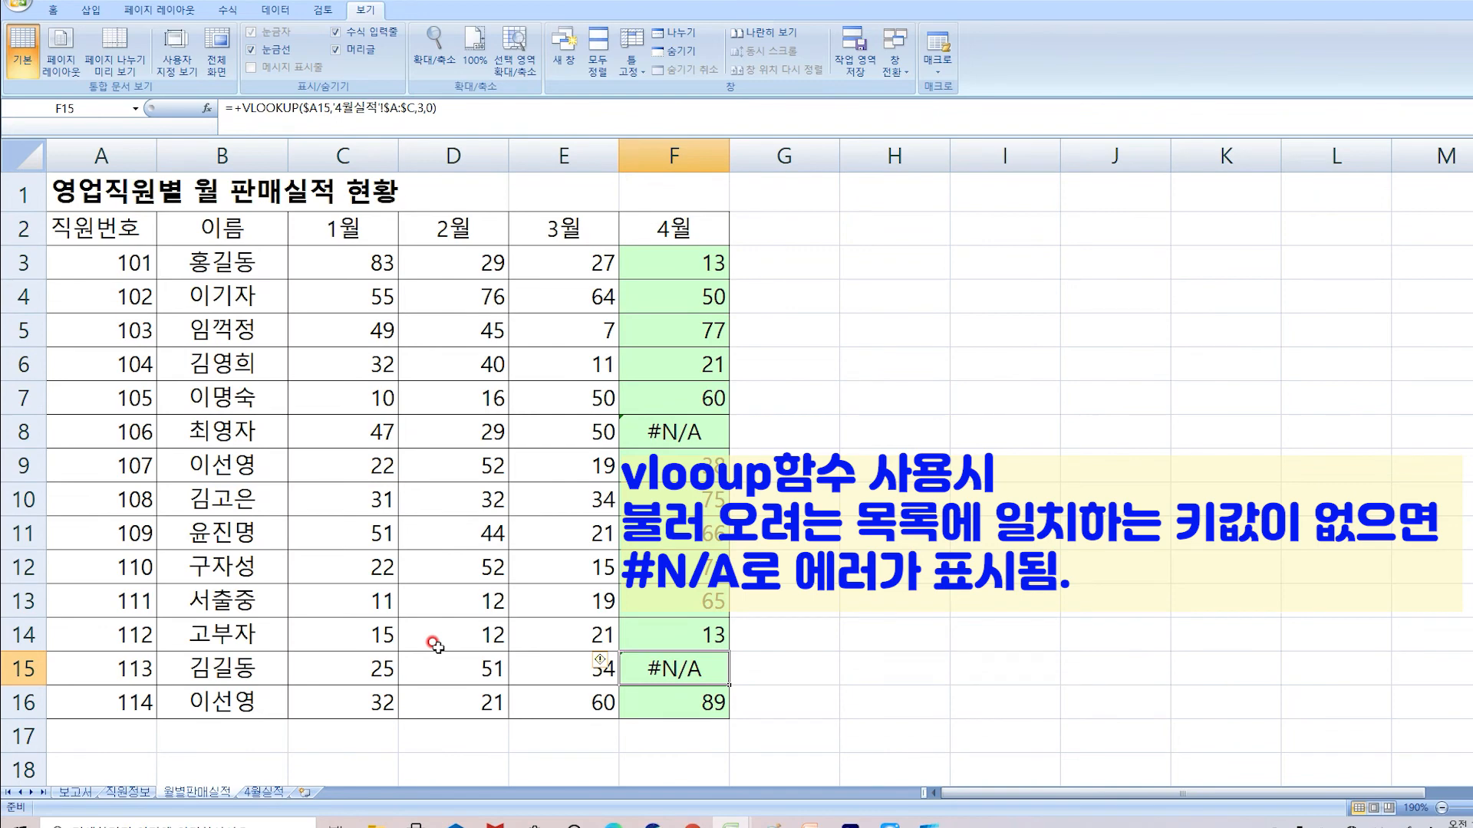
click(691, 441)
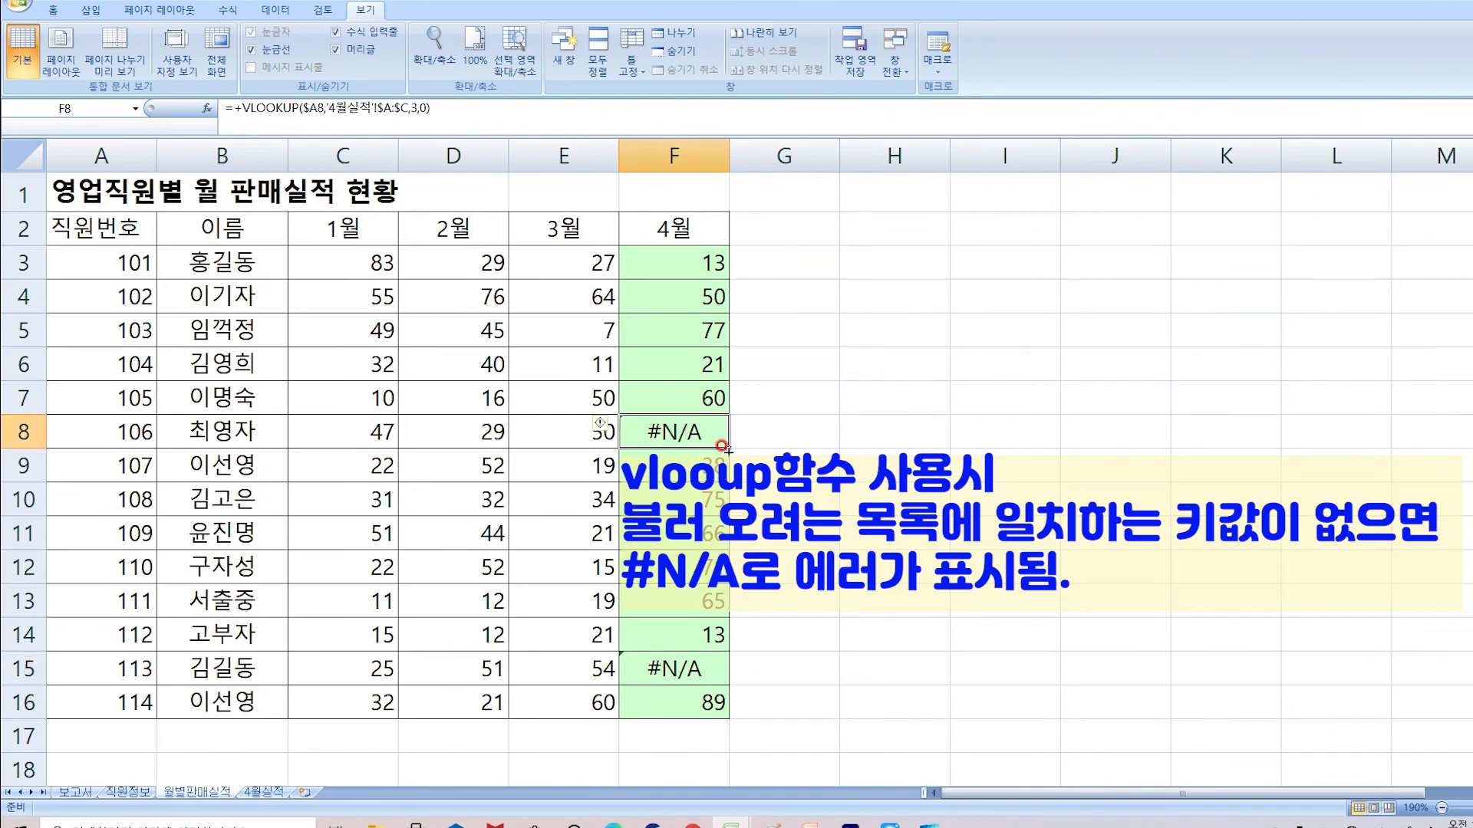
click(665, 673)
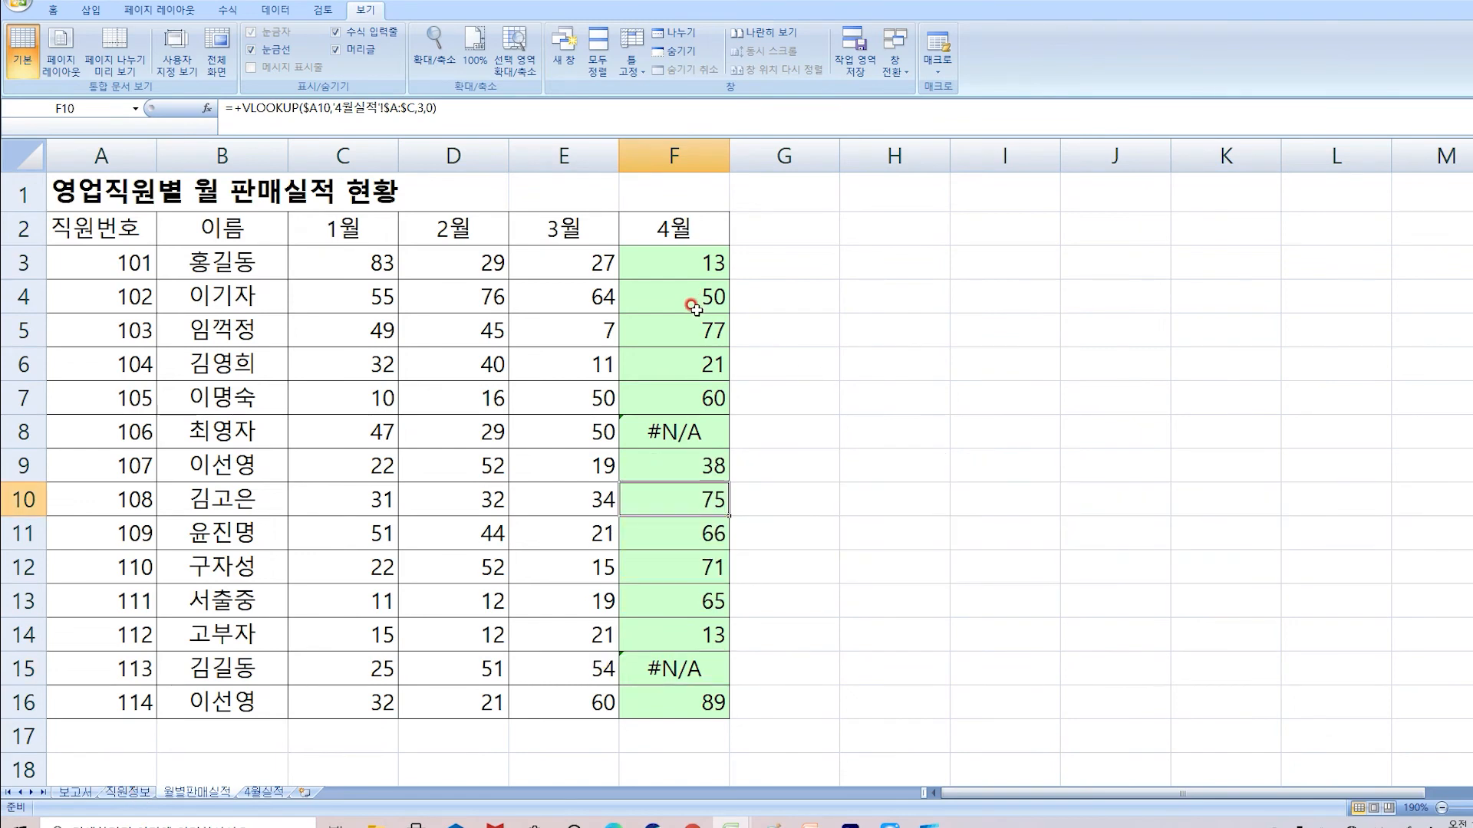
- Compare the F3 lookup with its source data in the 4월실적 sheet and the 직원번호 key column A3:A16
click(679, 263)
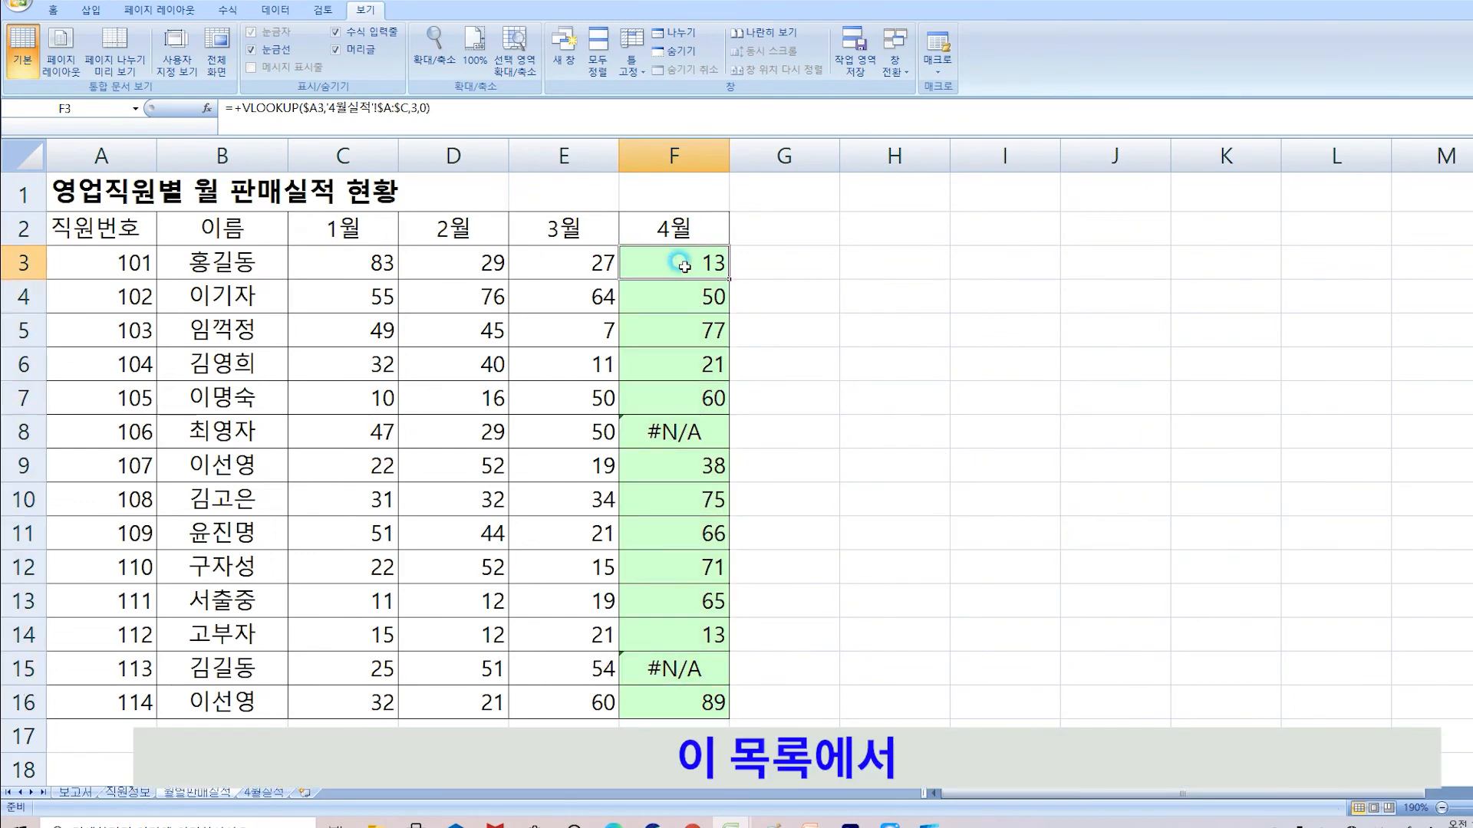
click(264, 793)
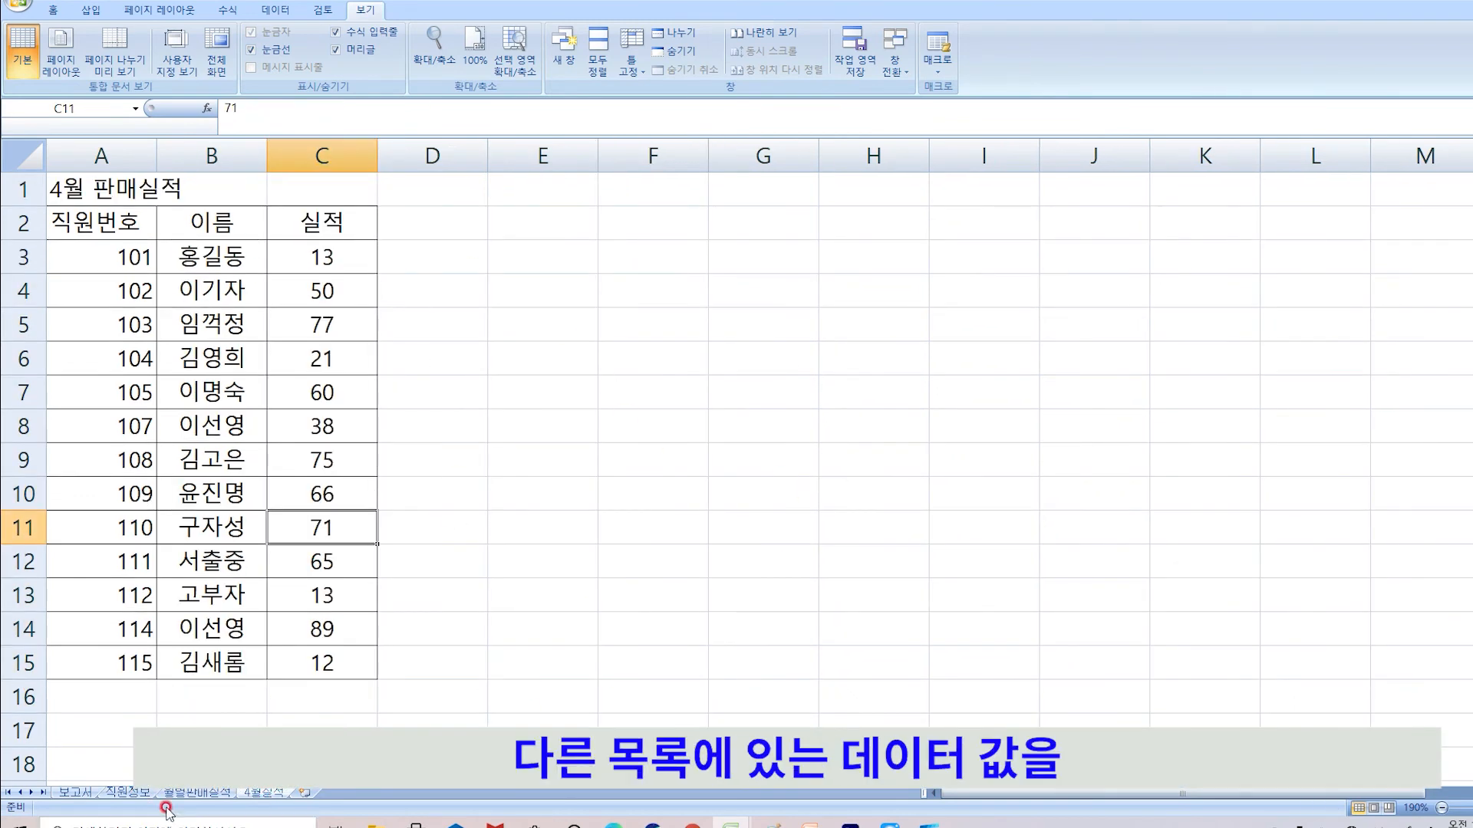
click(198, 792)
drag(123, 263, 108, 690)
click(129, 294)
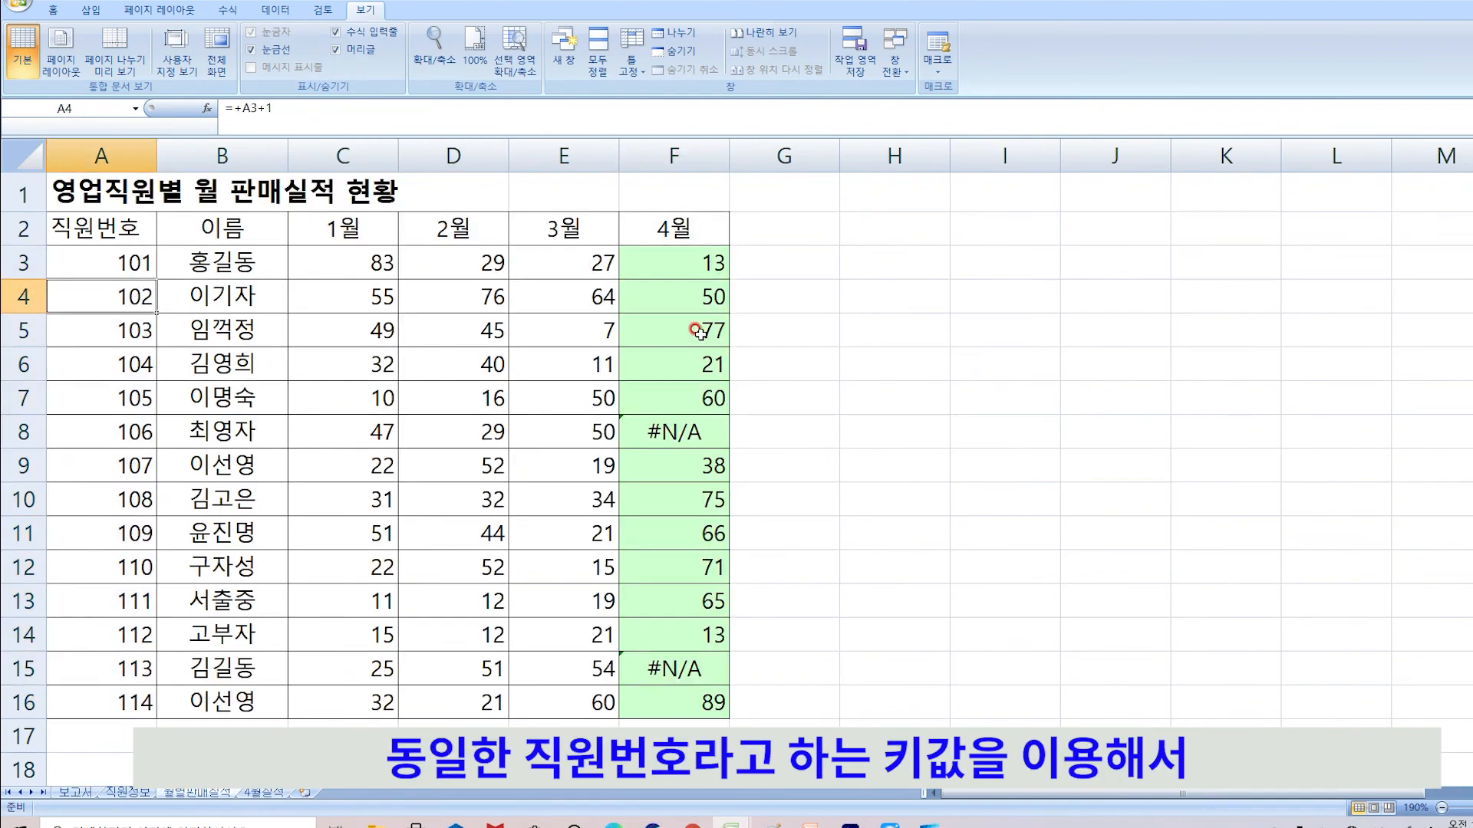
- Review the 4월 column from F2 to F16 and the VLOOKUP arguments in F3, leaving the formula as it is
click(685, 302)
click(680, 420)
click(701, 234)
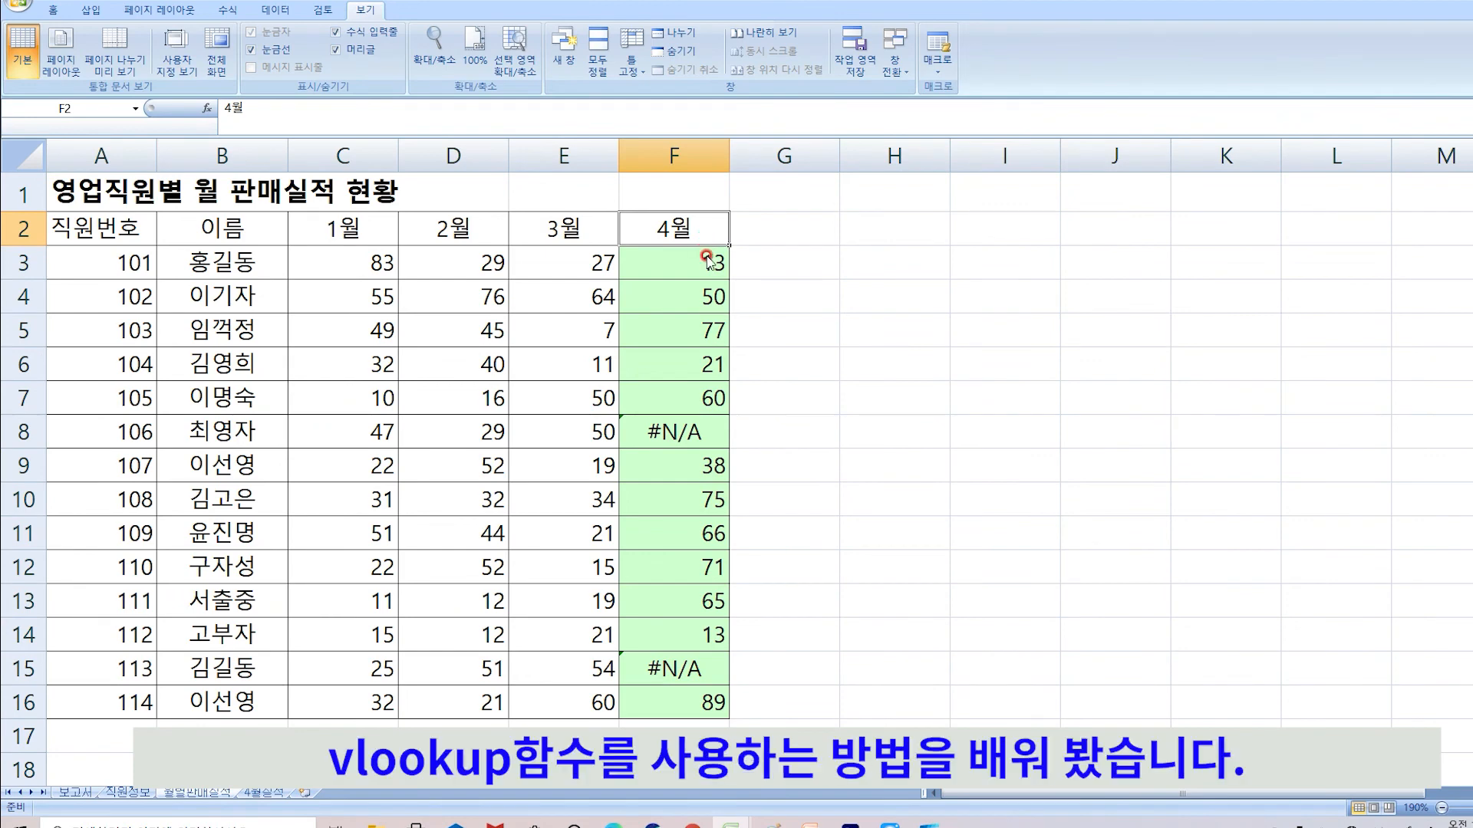
drag(706, 258, 752, 691)
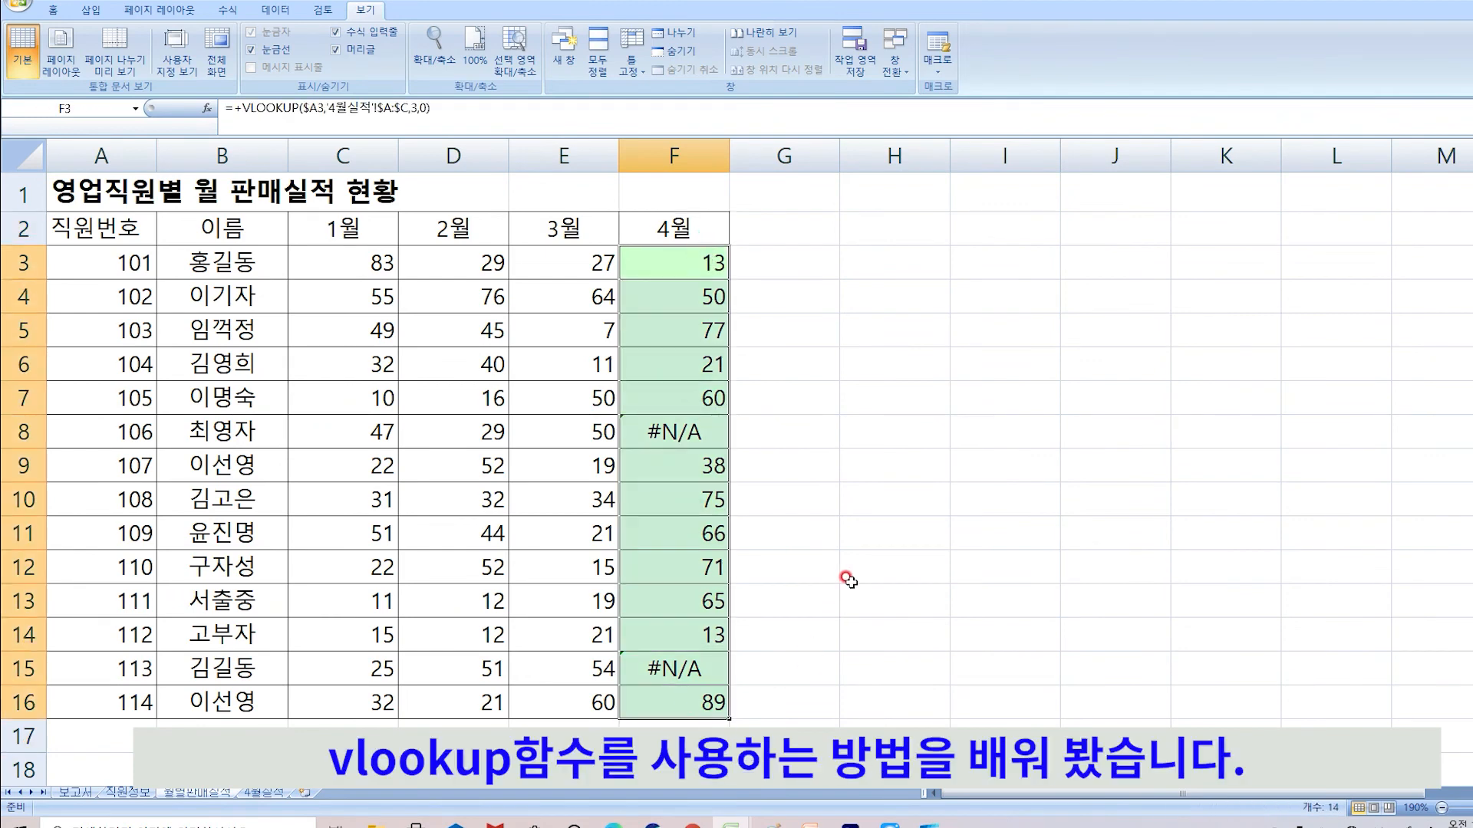
double_click(670, 259)
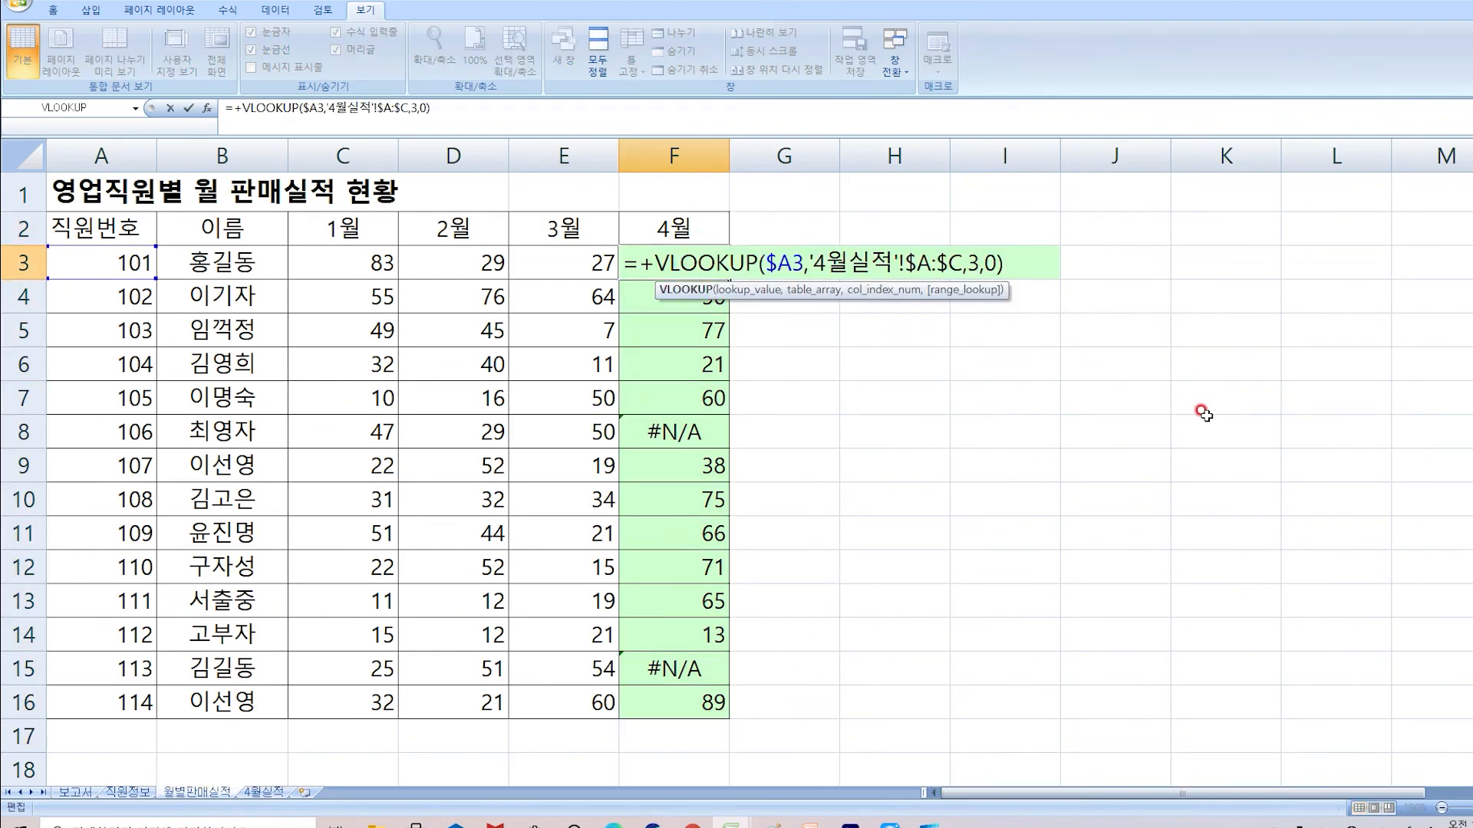
key(Return)
click(714, 533)
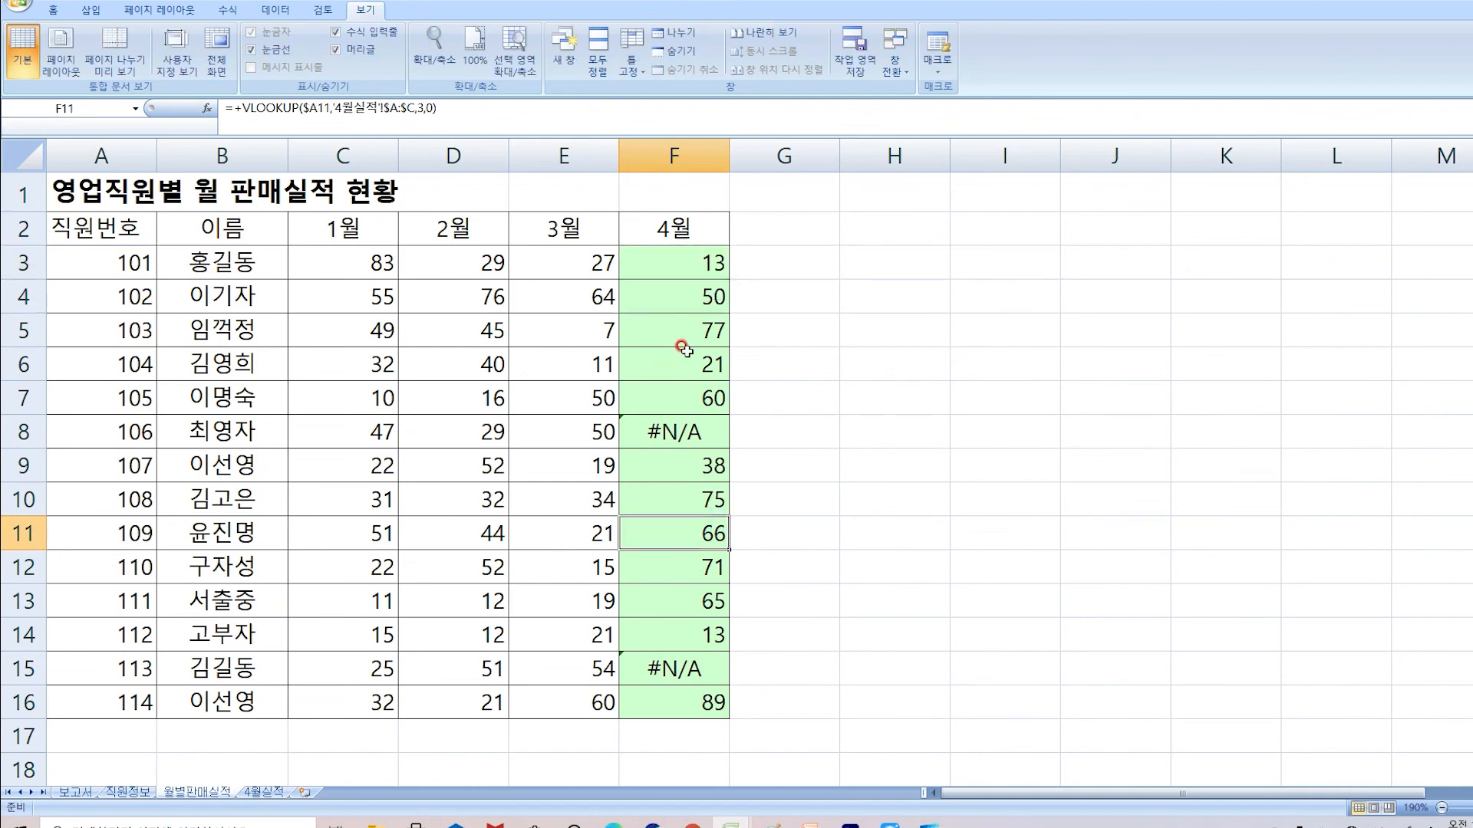
drag(690, 230, 663, 663)
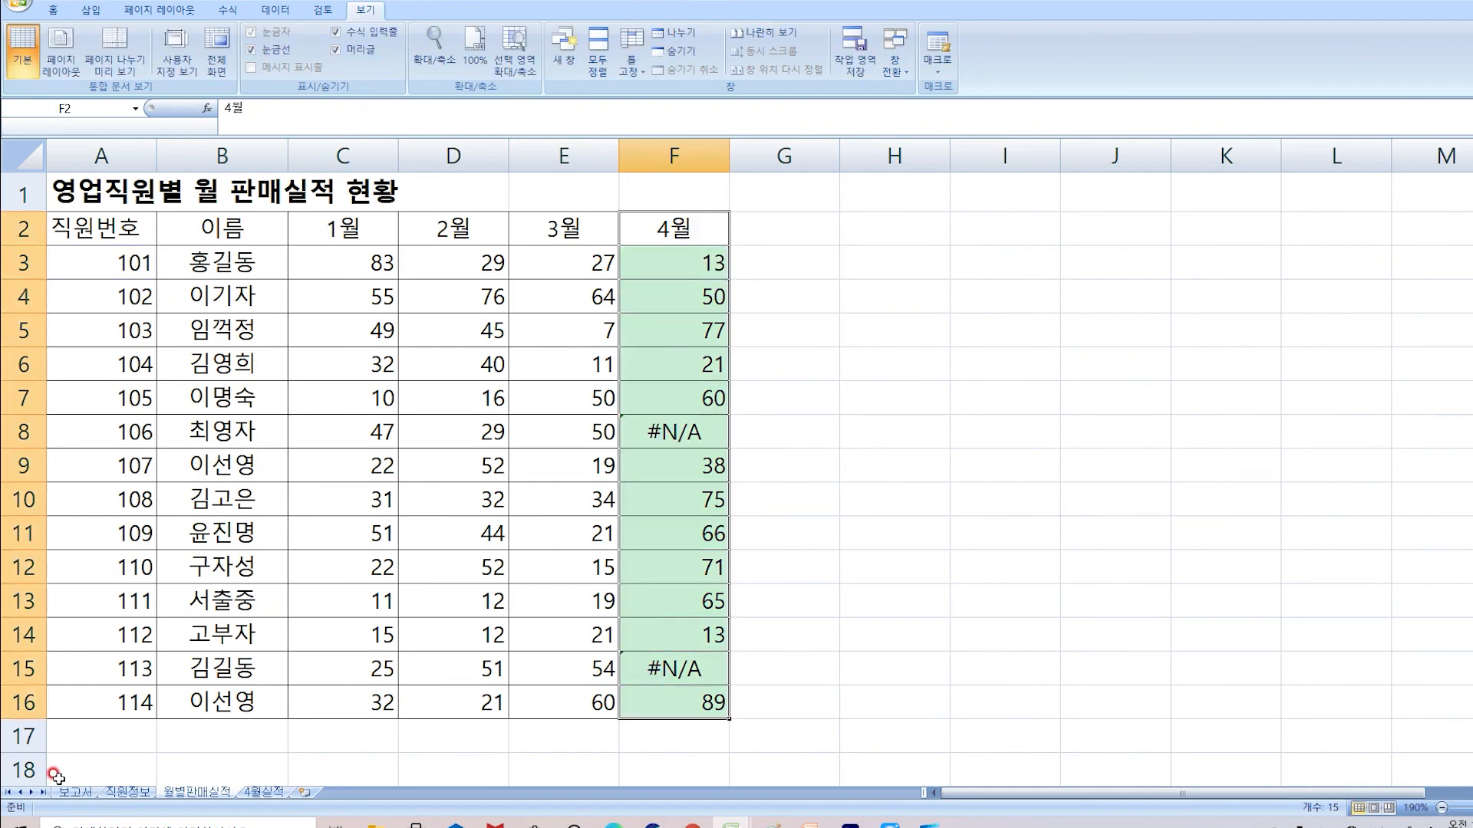
- Inspect the name lookup in B5 and the 4월 sales lookup in B13 on the 보고서 sheet
click(75, 791)
click(328, 702)
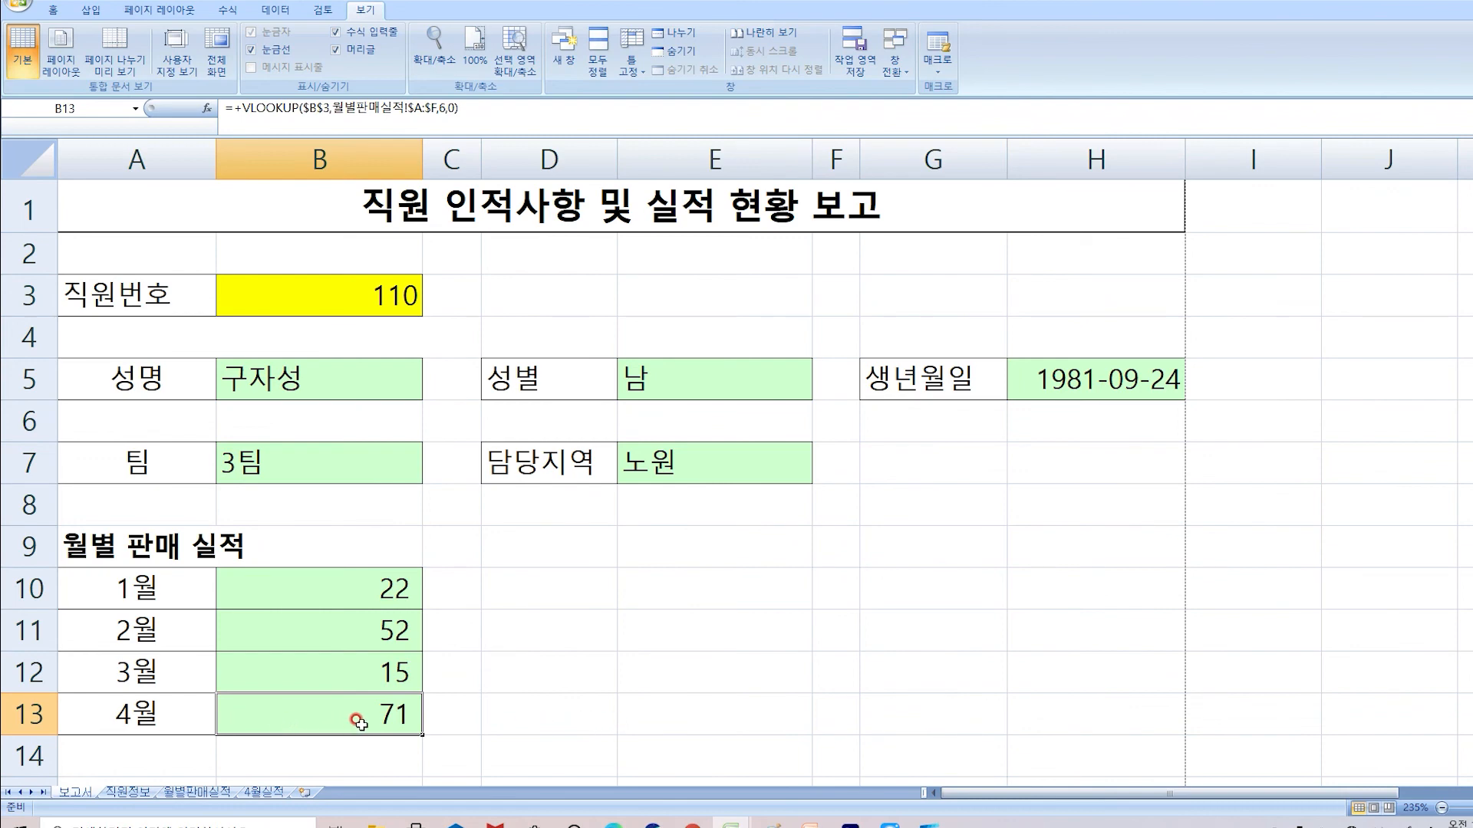
click(362, 363)
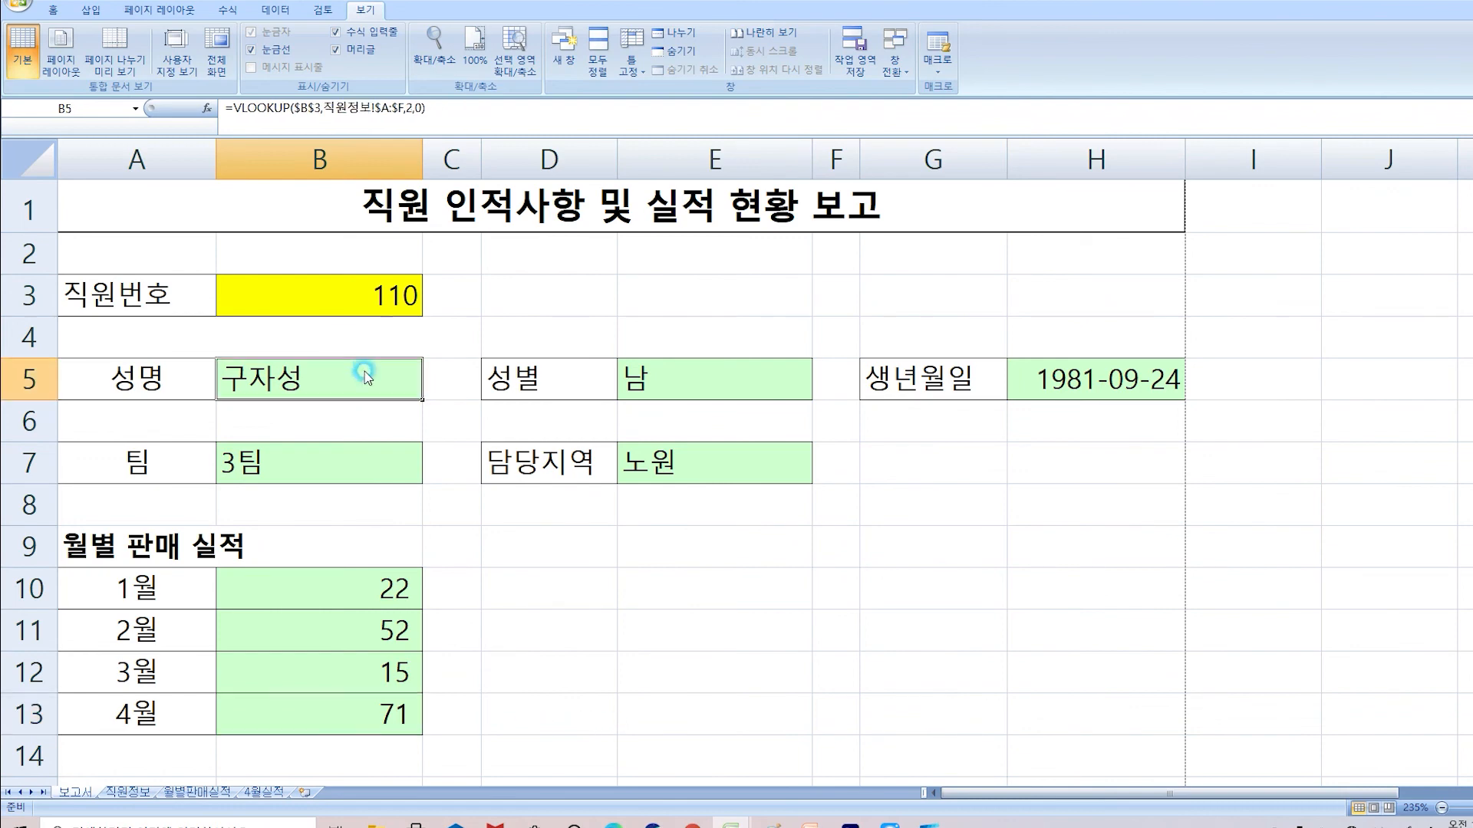
click(341, 715)
- Change the 직원번호 in B3 of the report to the first listed employee's number
click(395, 303)
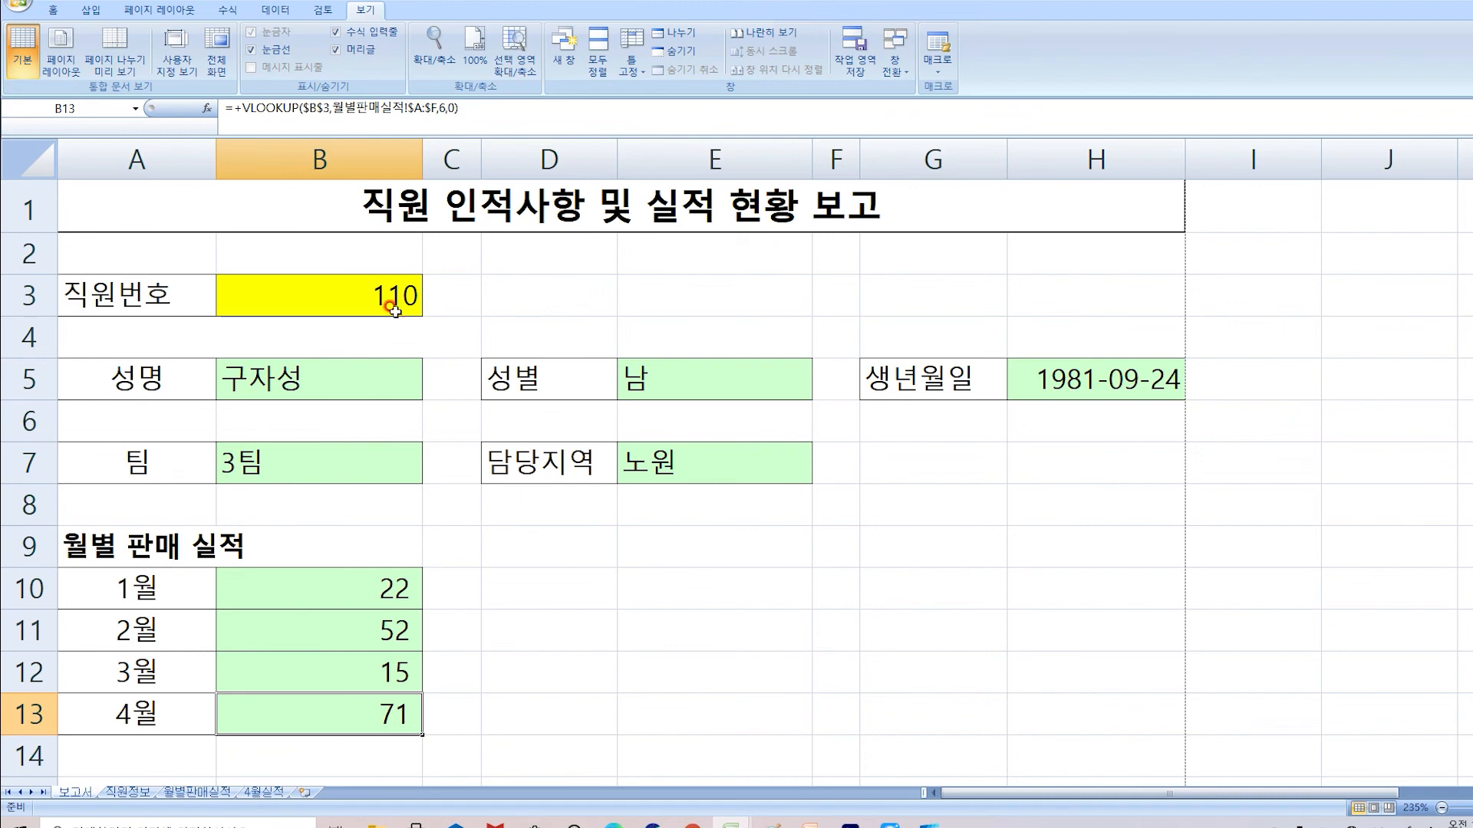
text(101)
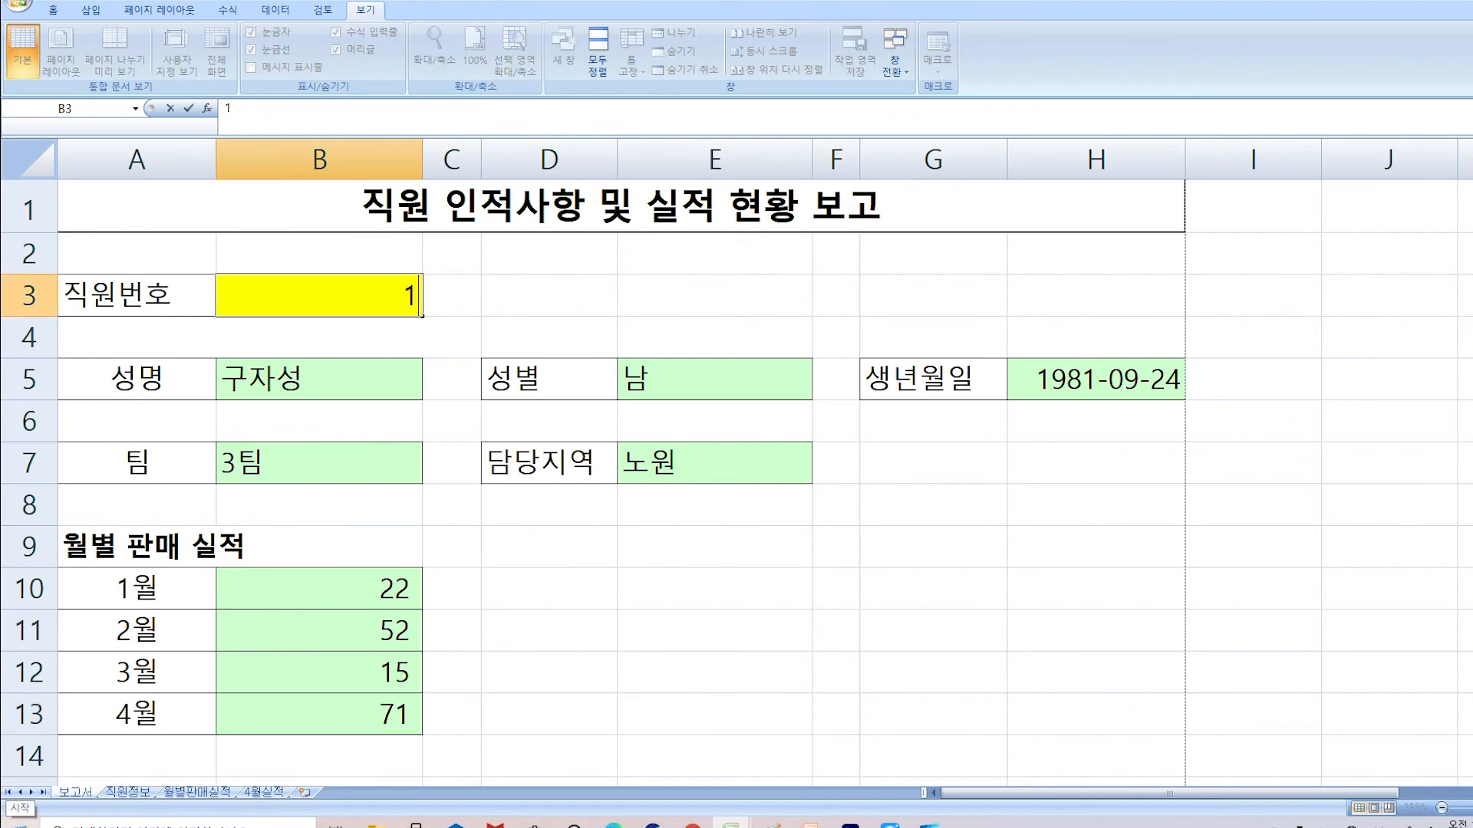
key(Return)
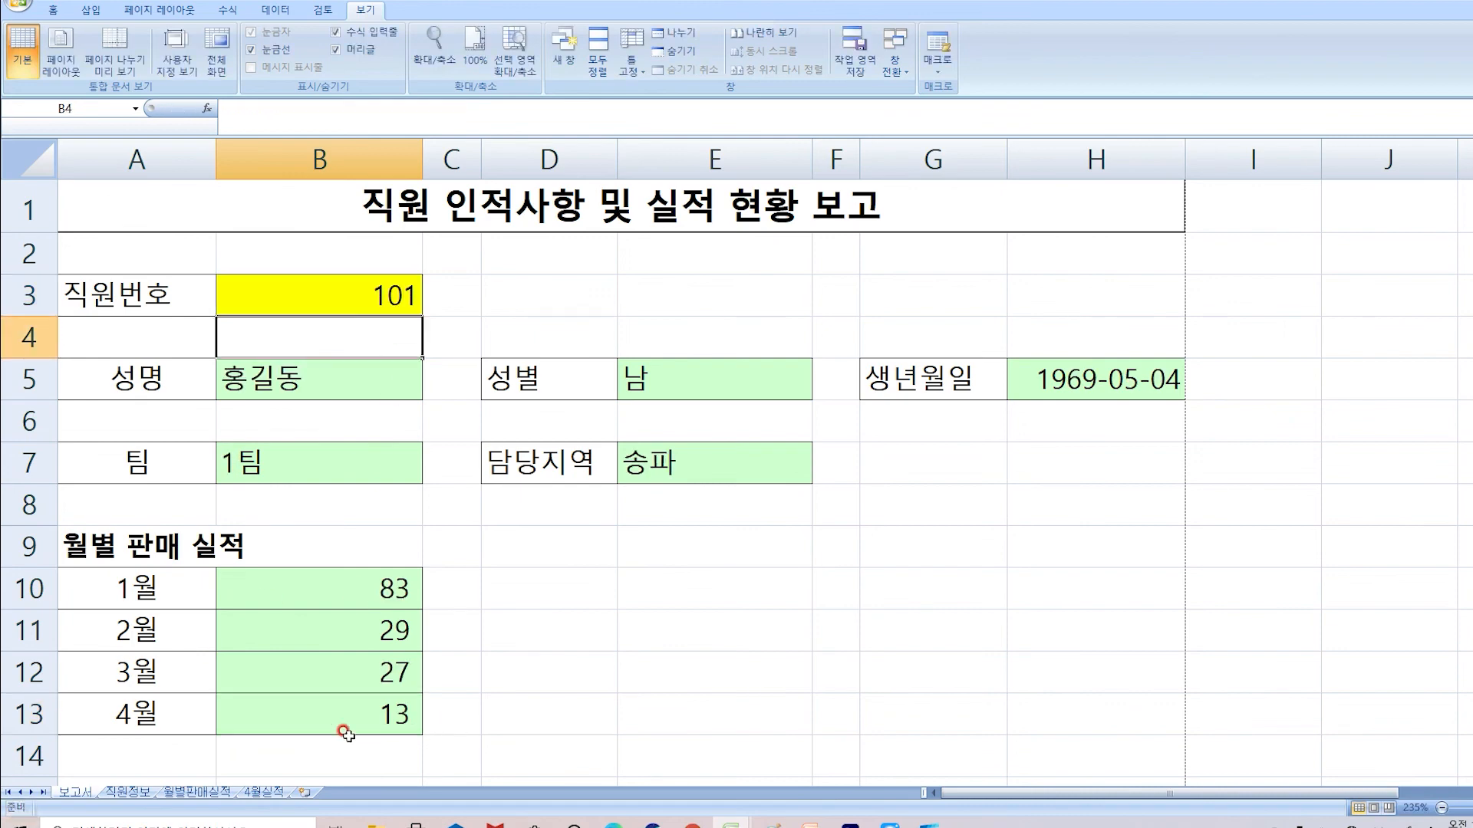
- Review the report's name in B5, the monthly sales in B10:B13 and the employee number in B3
click(342, 375)
drag(369, 582, 355, 718)
click(396, 296)
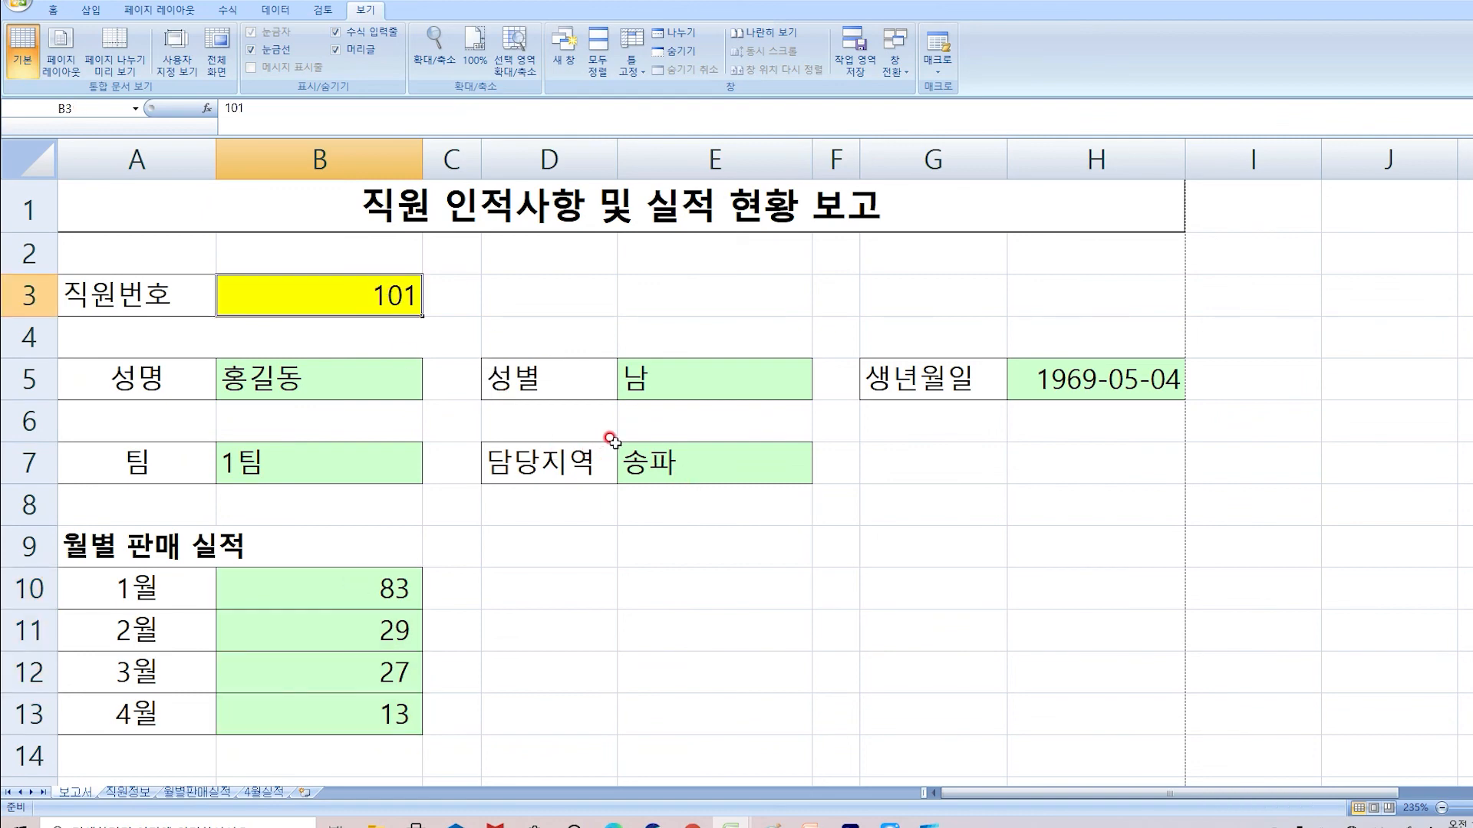
click(700, 314)
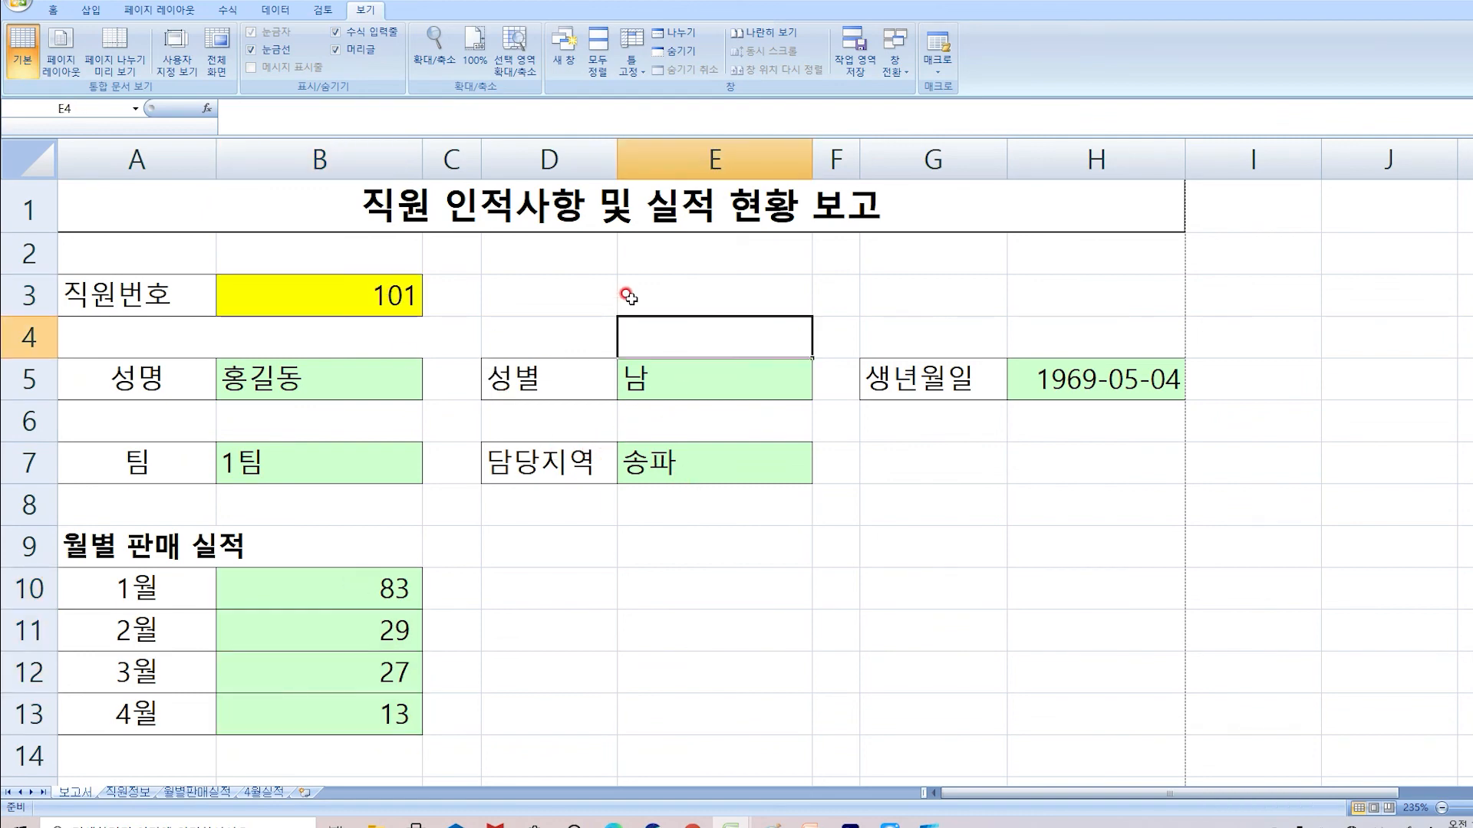
click(667, 506)
- Look over the 월별판매실적 table from B2 to F16 and its 4월 lookup results in F3:F16
click(199, 792)
click(599, 497)
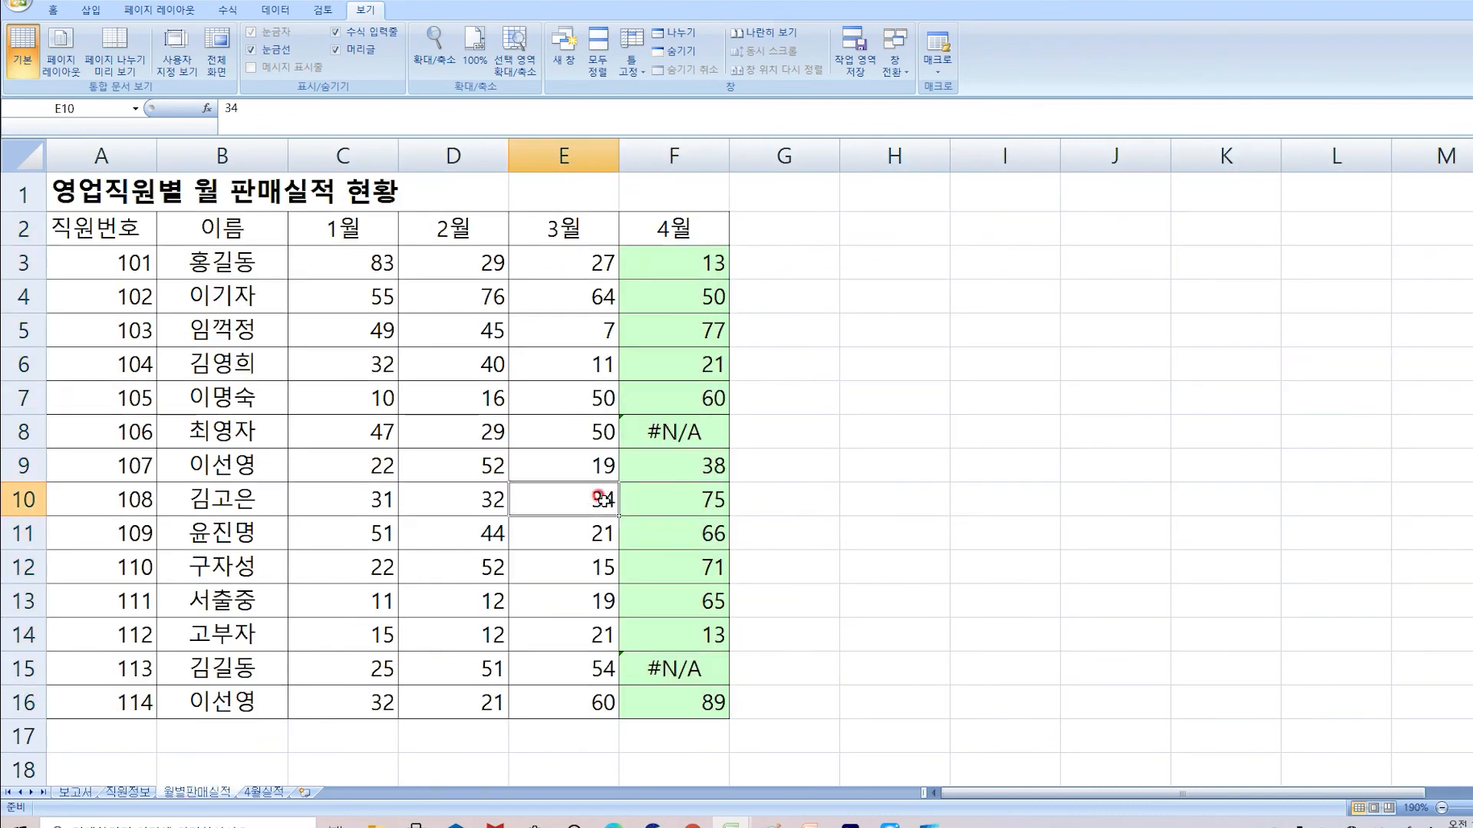
drag(205, 230, 694, 692)
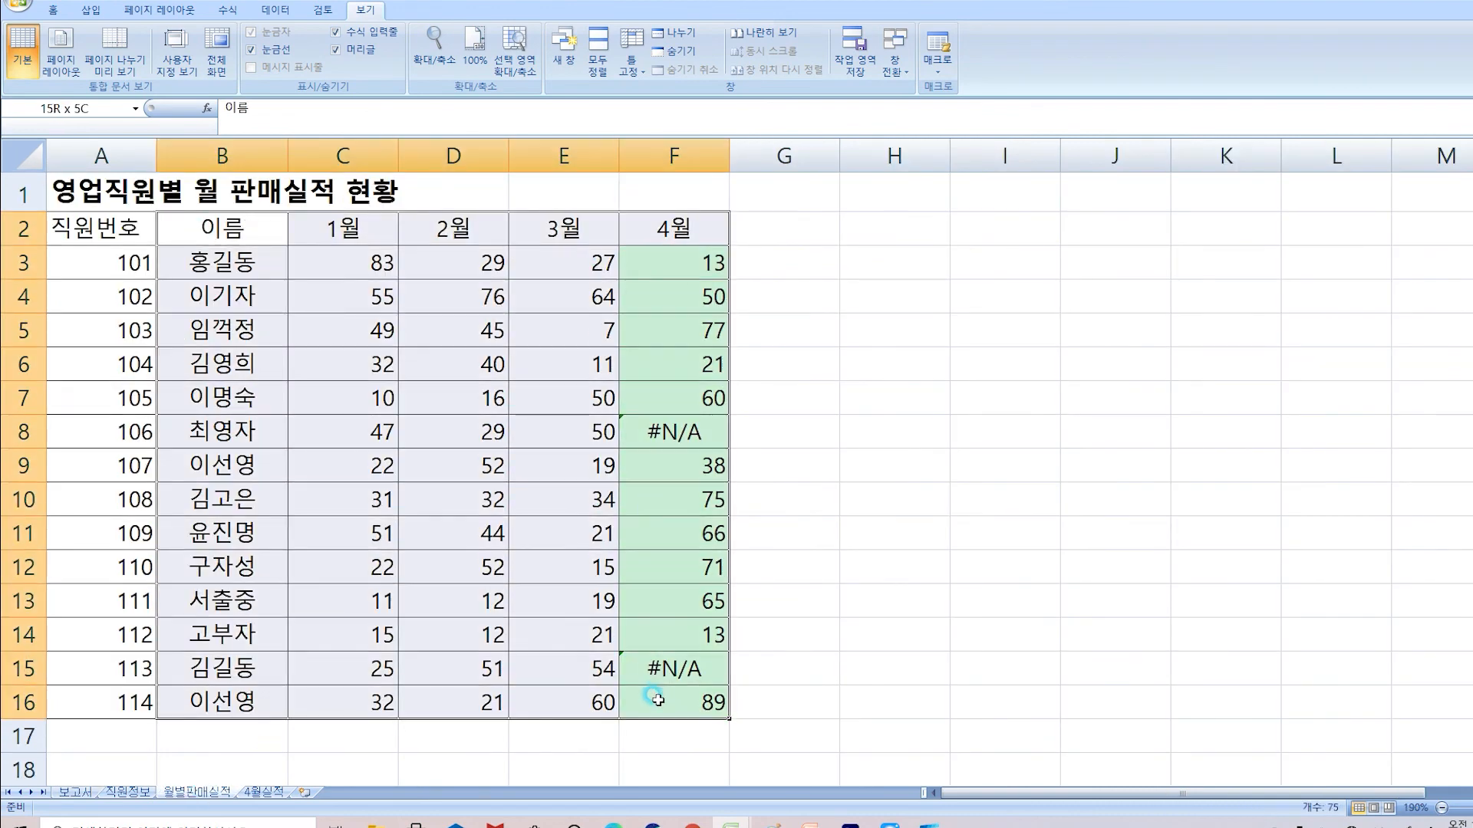
drag(701, 253, 694, 702)
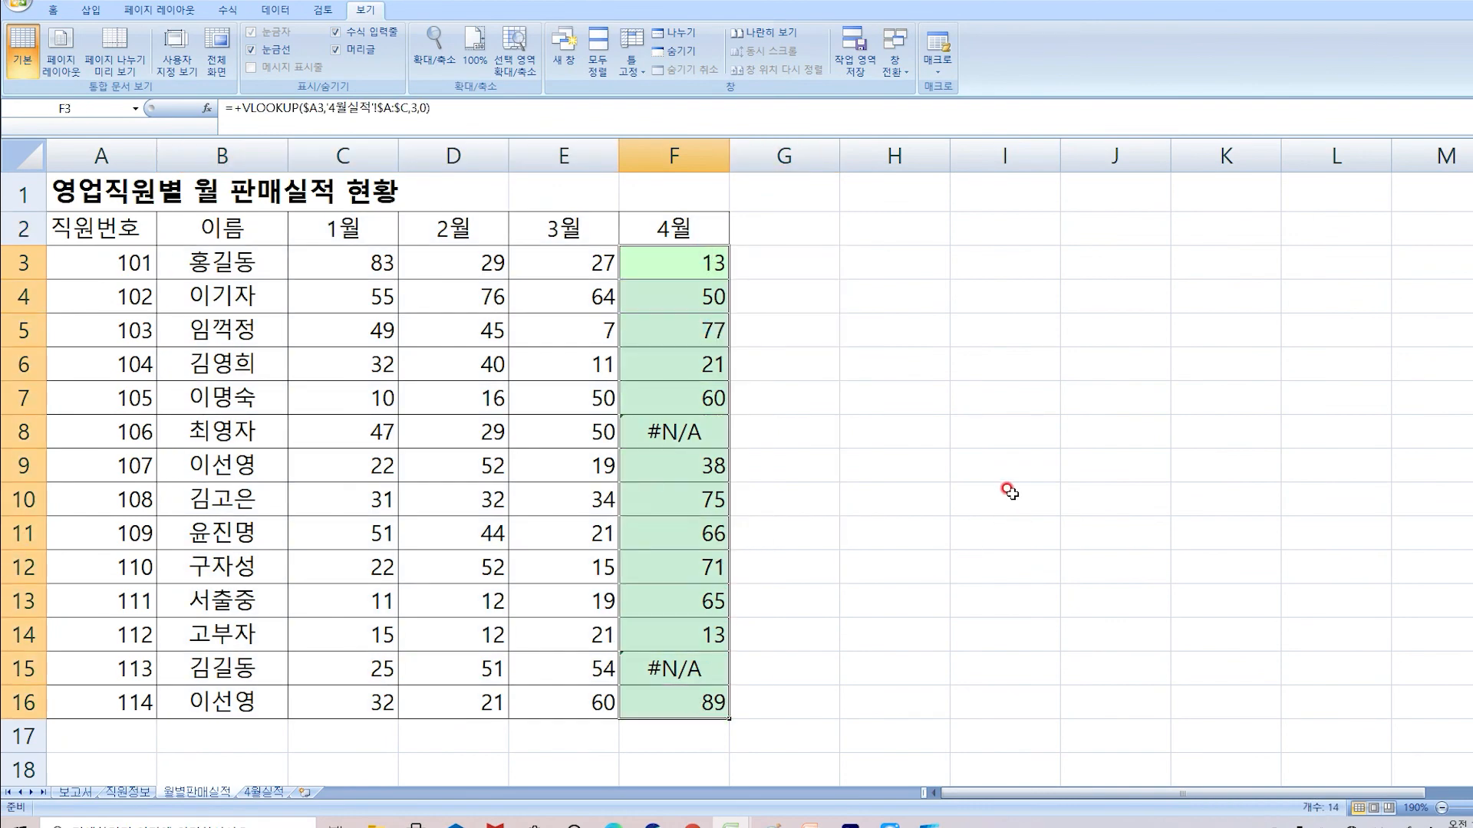